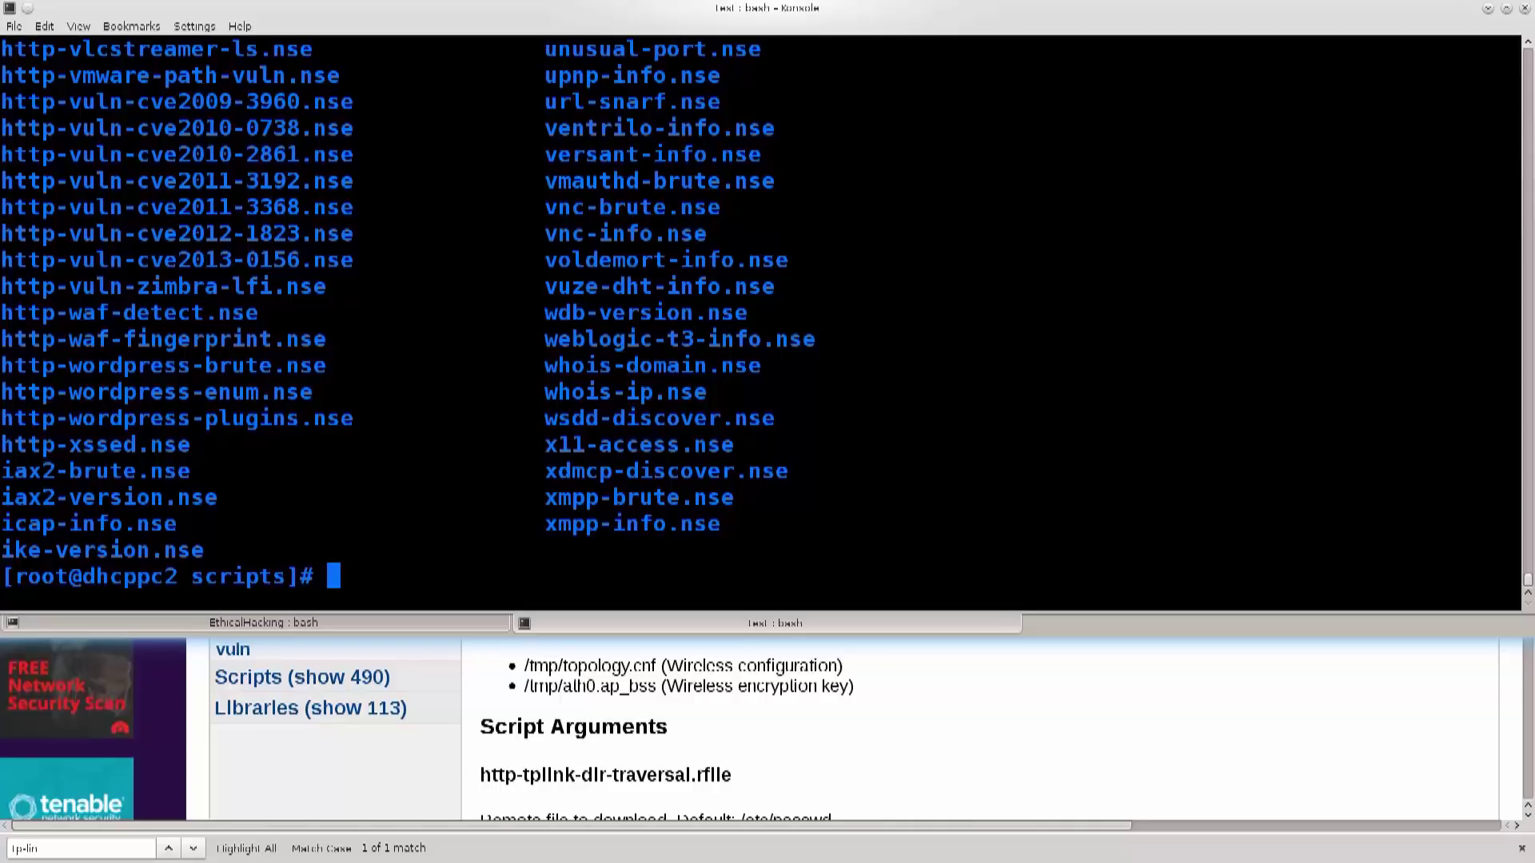
# Enlarge the Konsole terminal window to fill the screen
pyautogui.moveTo(767, 615); pyautogui.dragTo(767, 839)
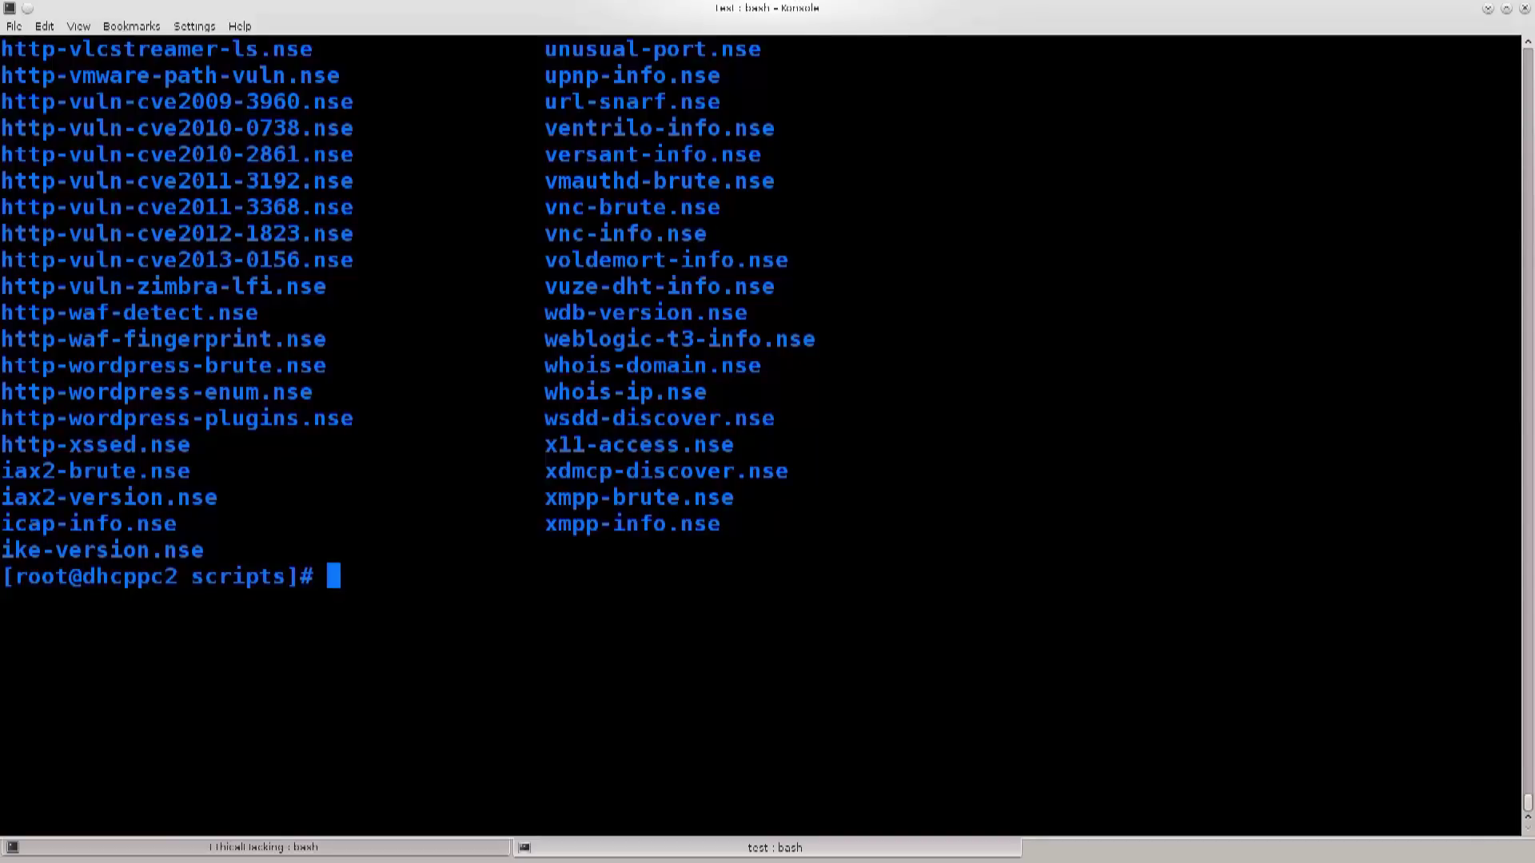
pyautogui.write('clear')
pyautogui.press('Return')
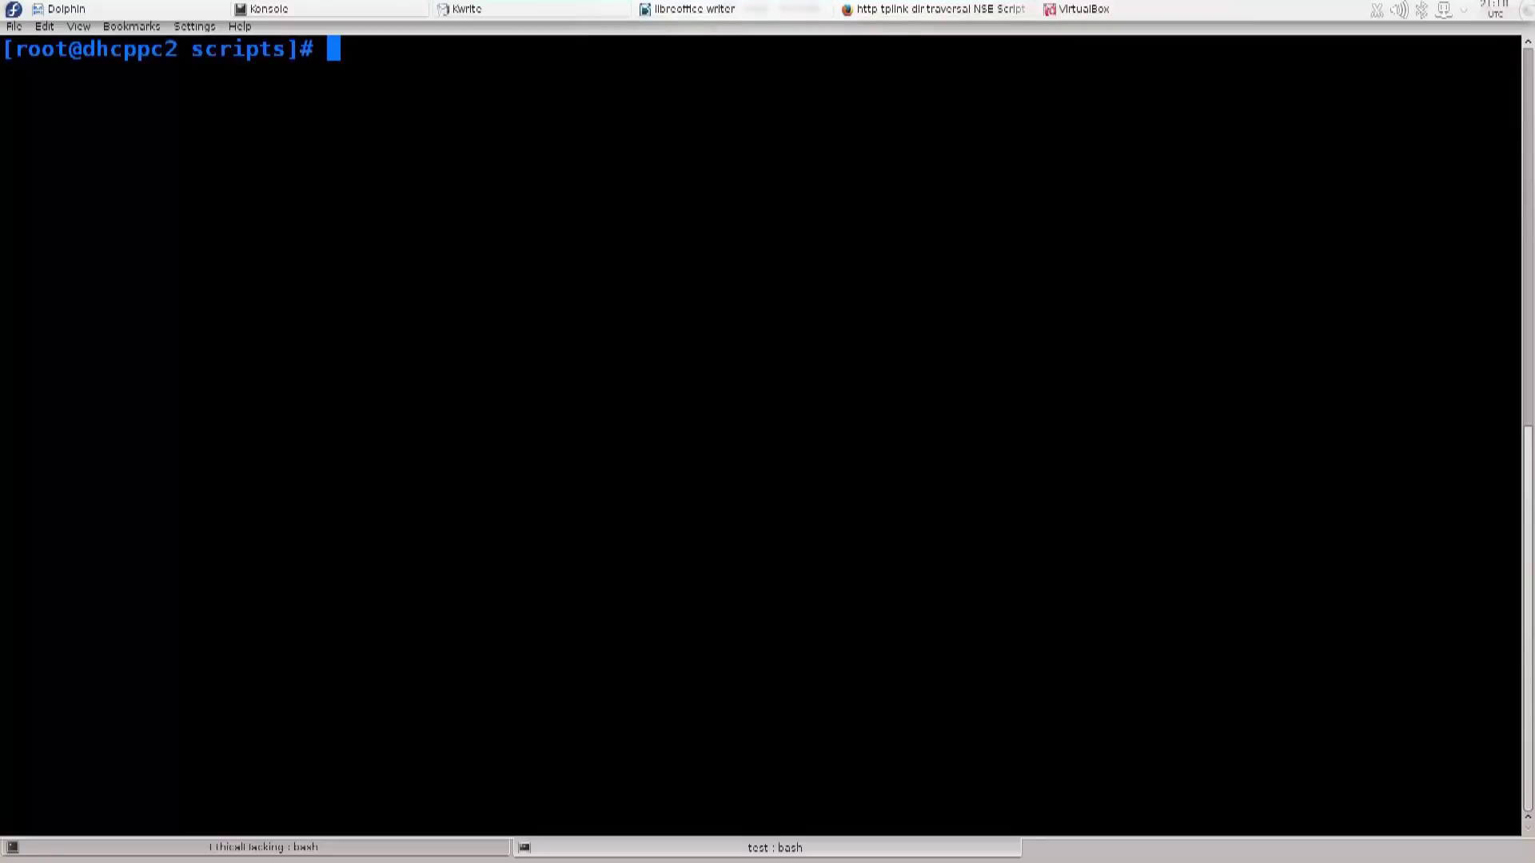
# Bring up the nmap TP Link notes and review the encryption key, topology.cnf and nmap command lines
pyautogui.click(467, 8)
pyautogui.click(532, 85)
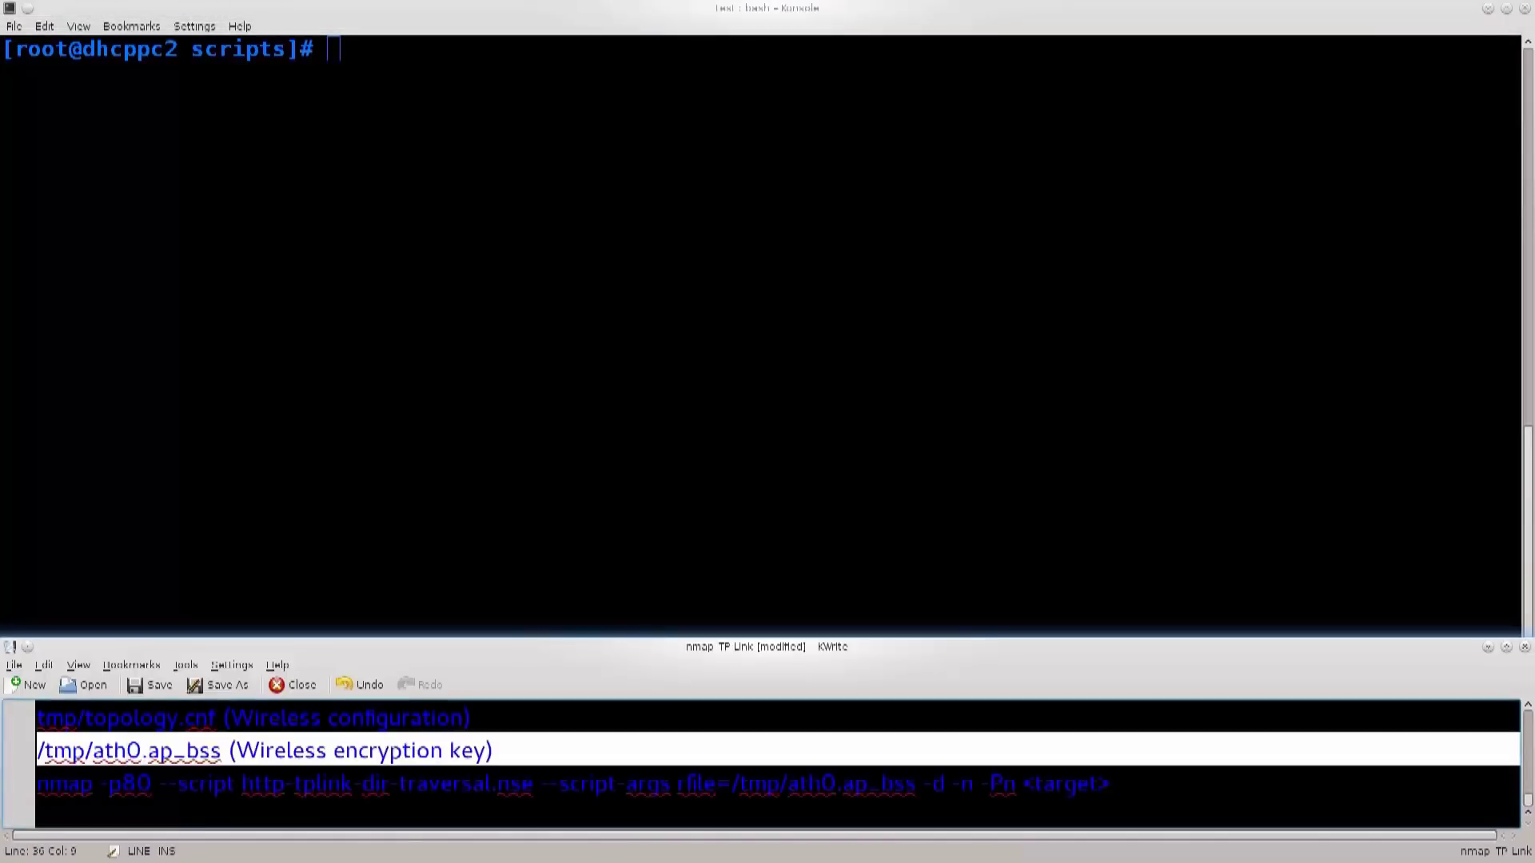
pyautogui.press('End')
pyautogui.press('Down')
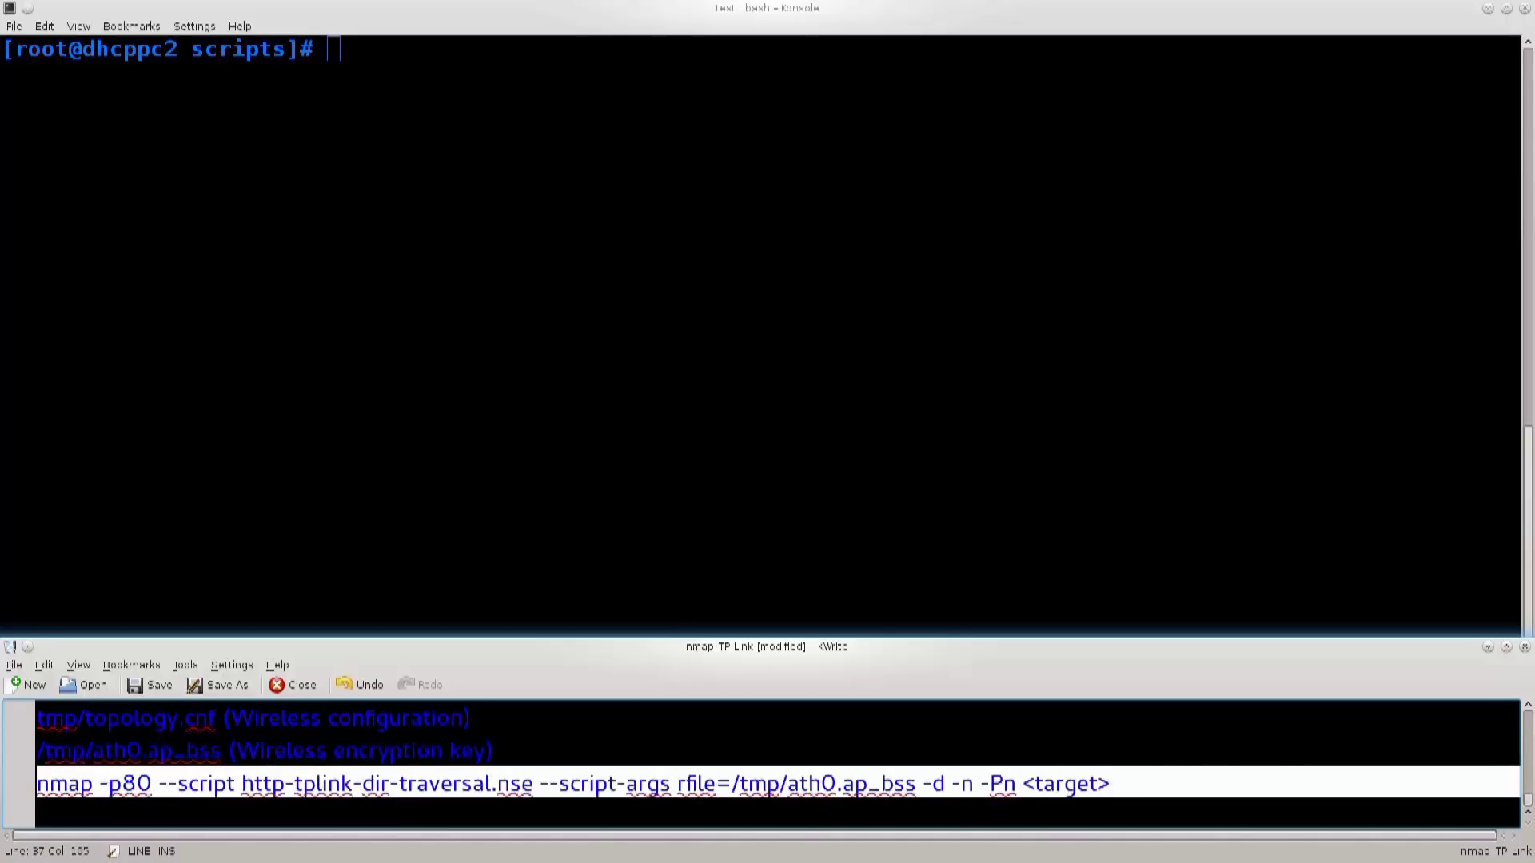
pyautogui.press('Up')
pyautogui.press('Up')
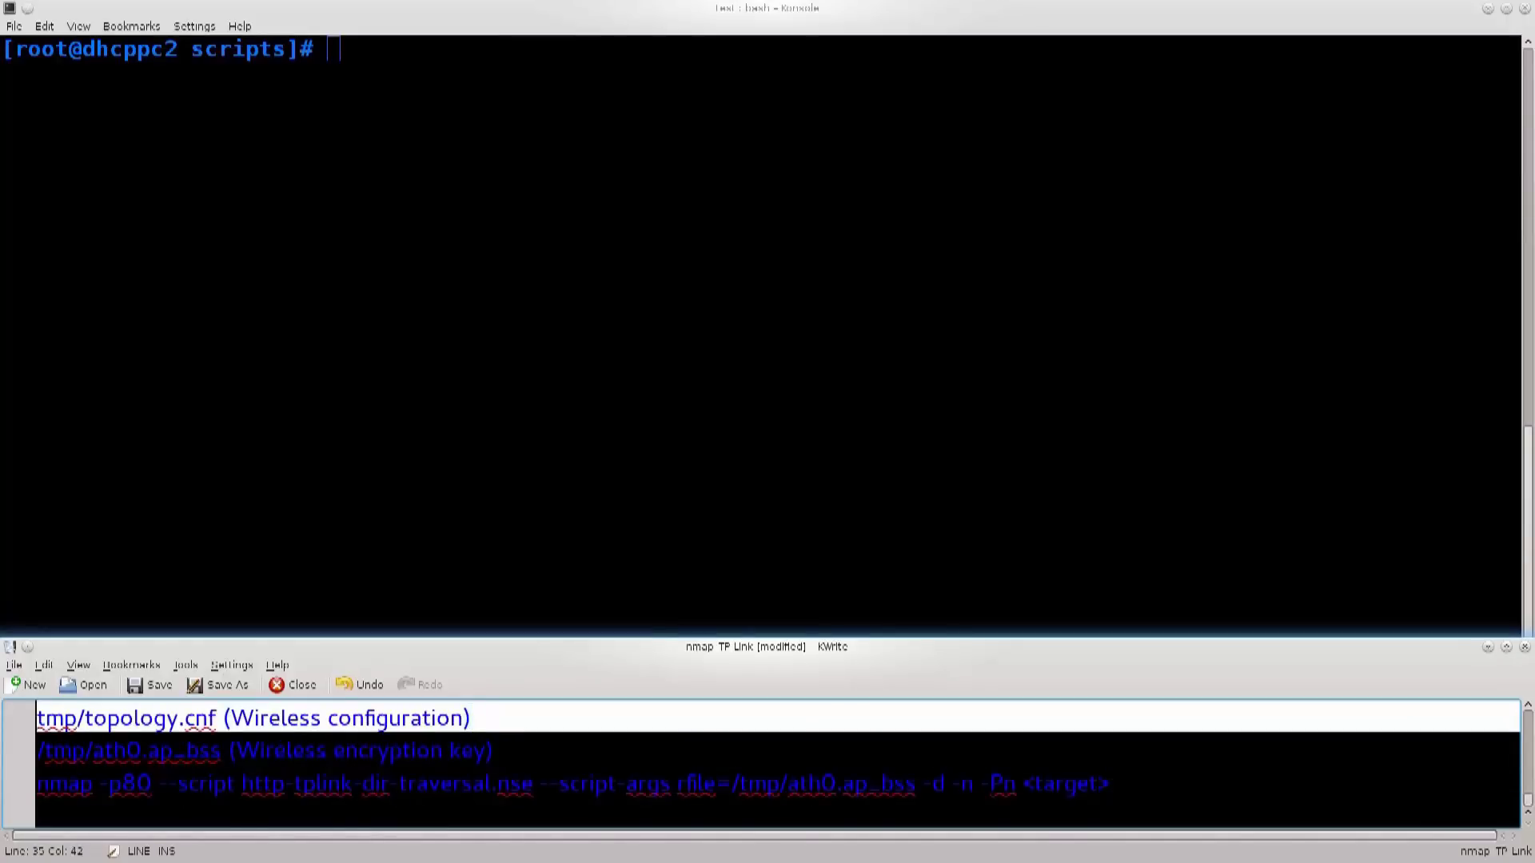
pyautogui.press('Down')
pyautogui.press('Down')
pyautogui.press('Up')
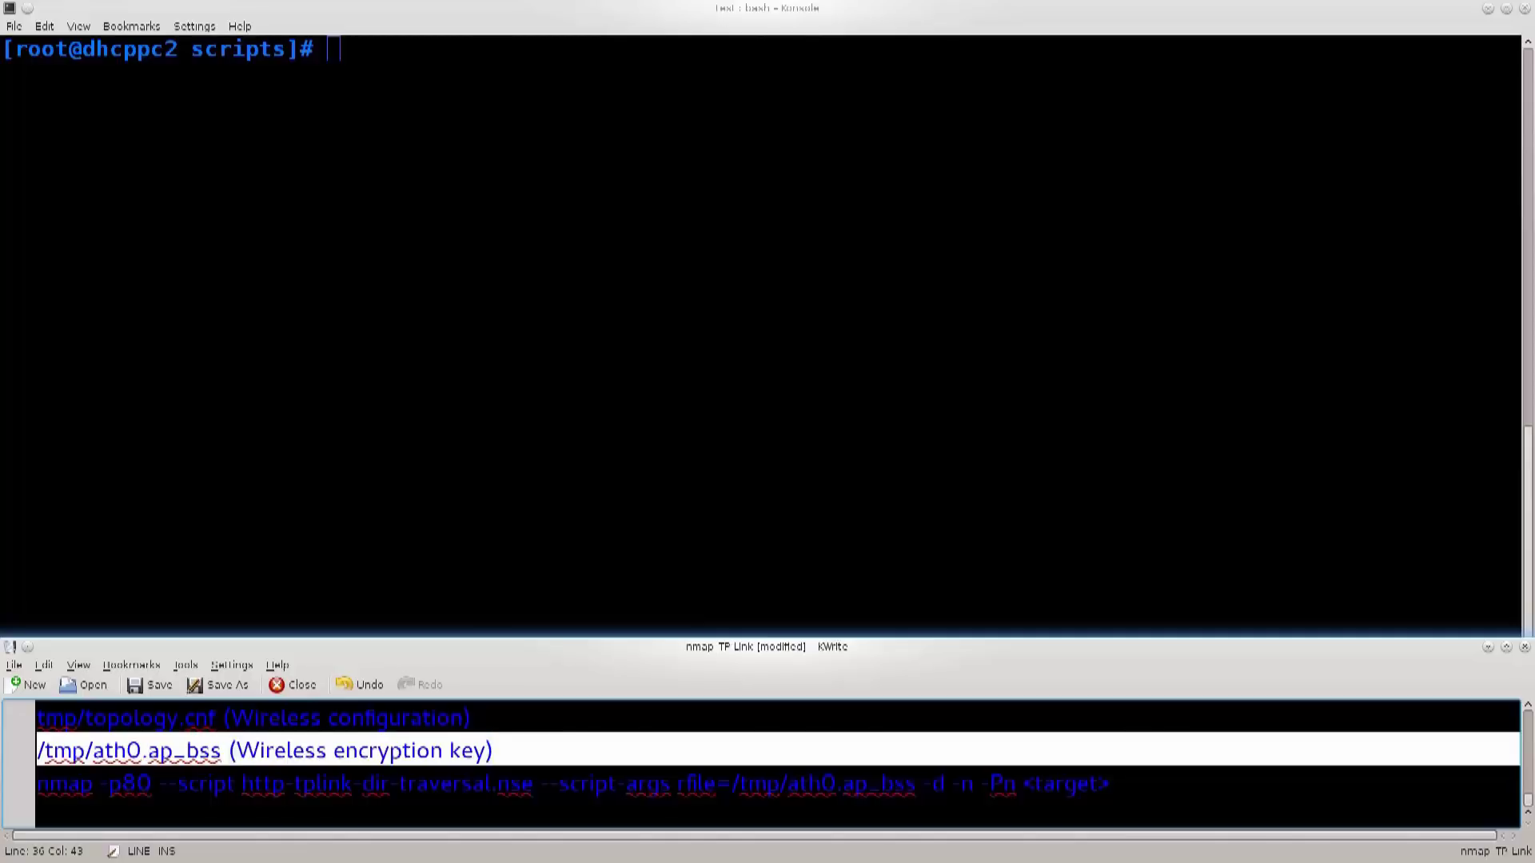
pyautogui.moveTo(38, 783); pyautogui.dragTo(926, 784)
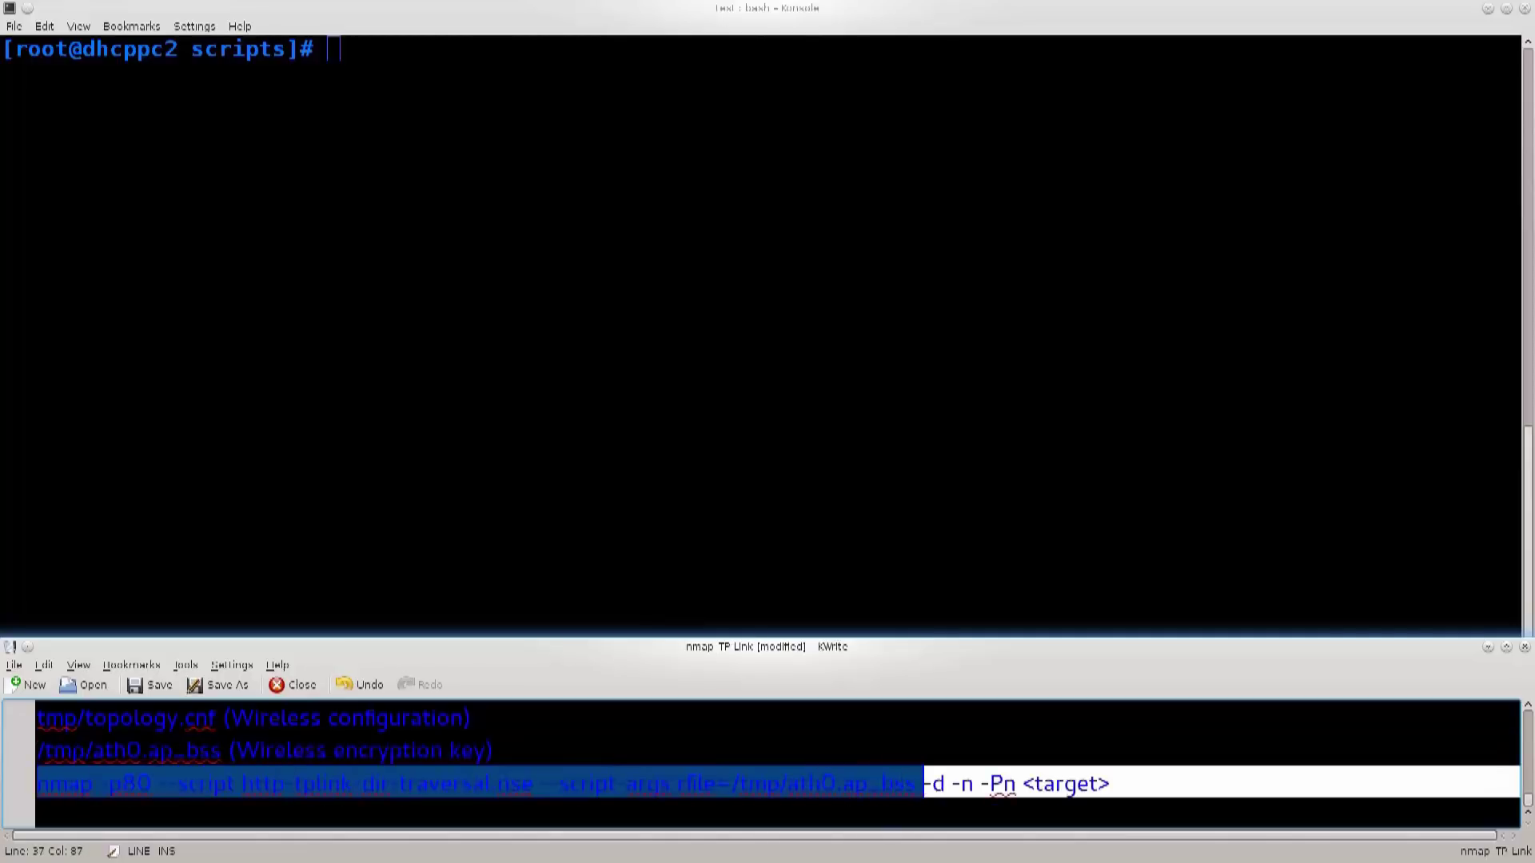
pyautogui.press('Up')
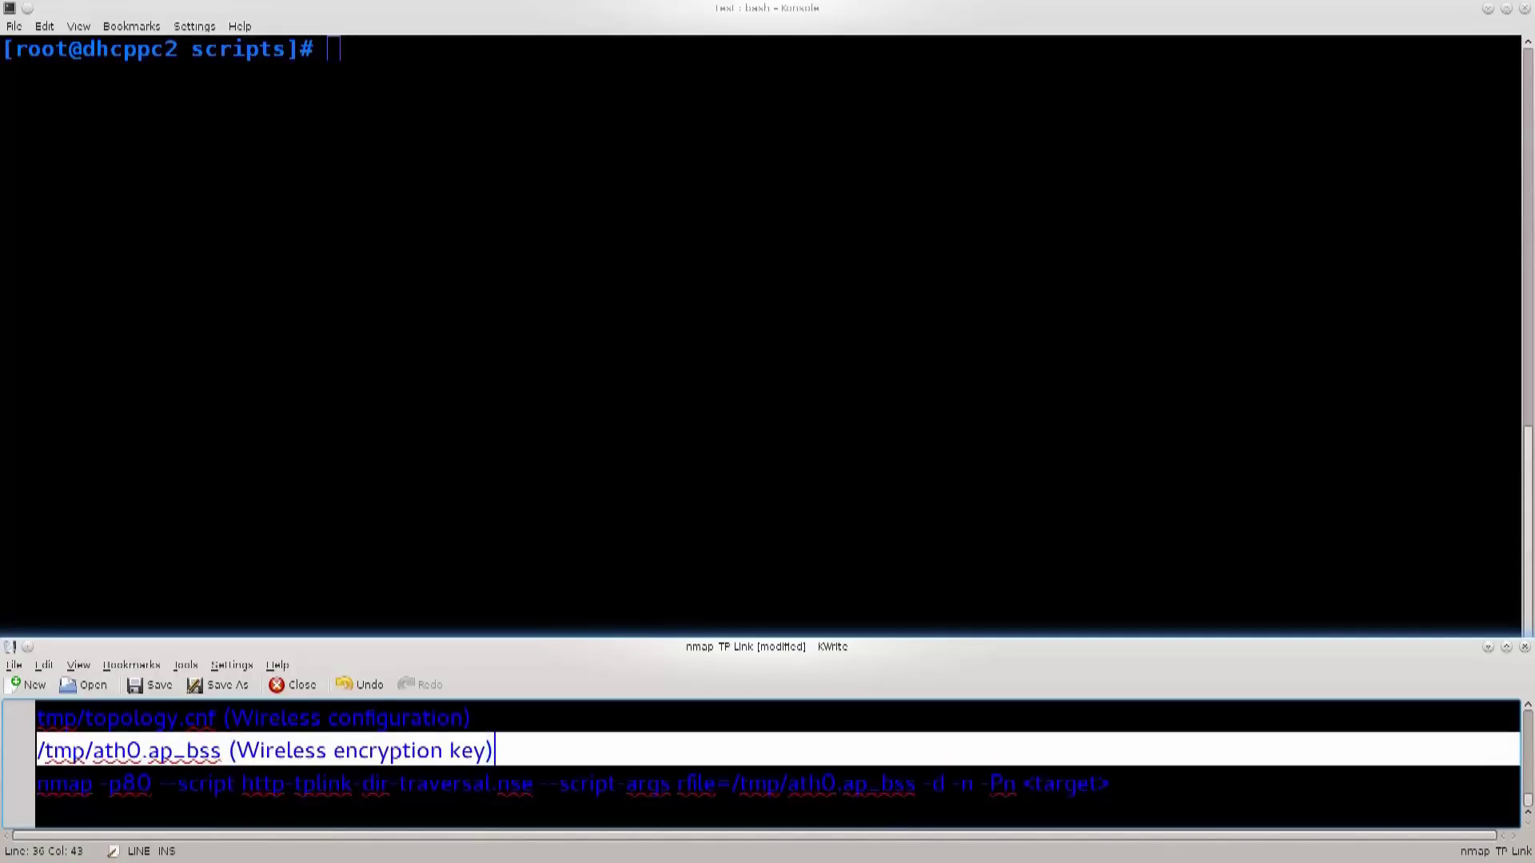
pyautogui.press('Down')
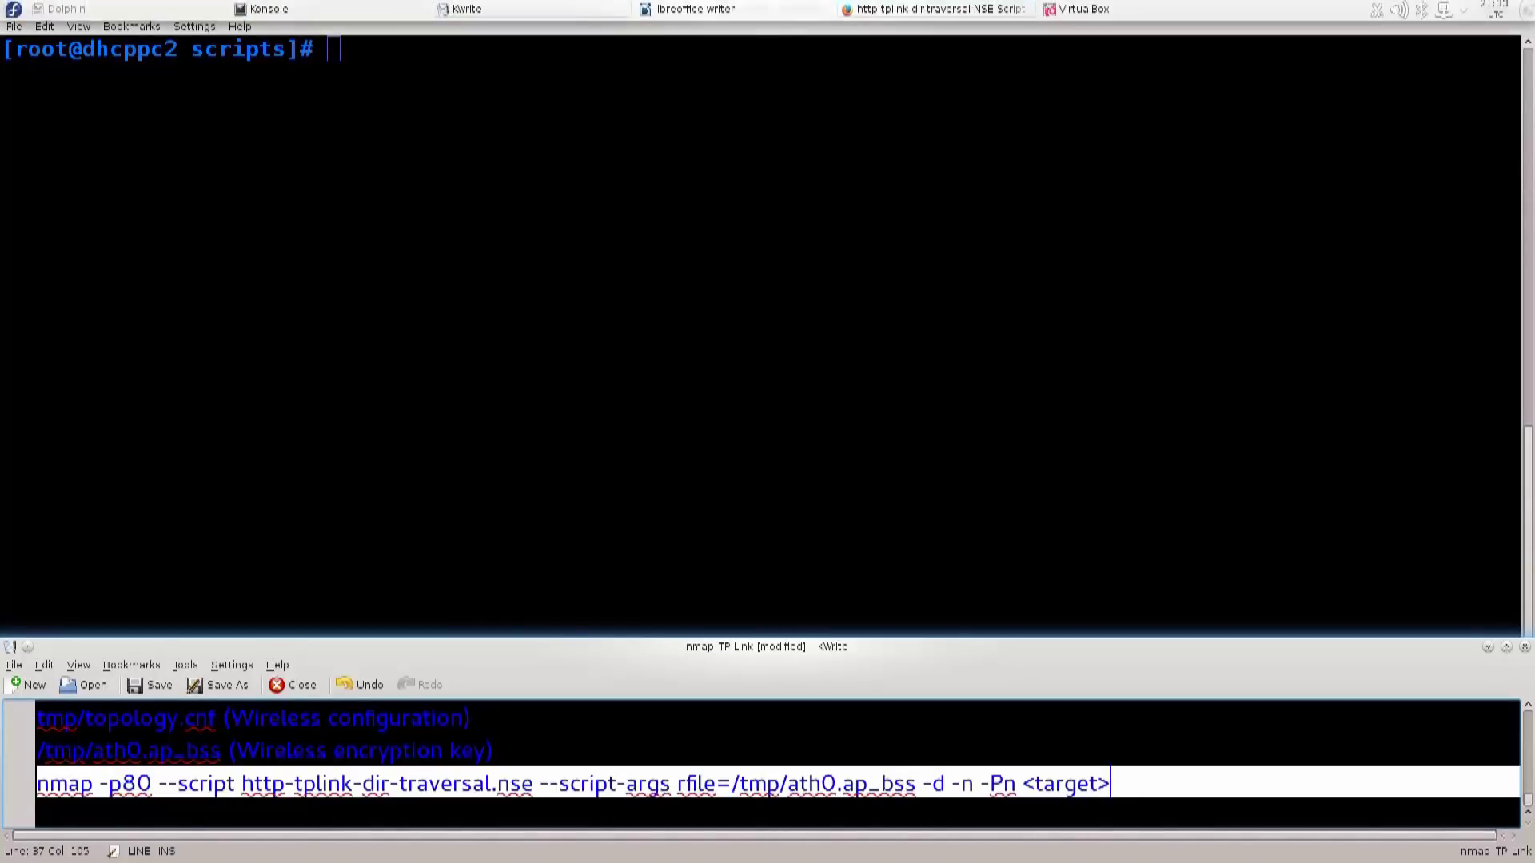
# On the http-tplink-dir-traversal NSEDoc page, select Example Usage and the third example's topology.conf command
pyautogui.click(936, 8)
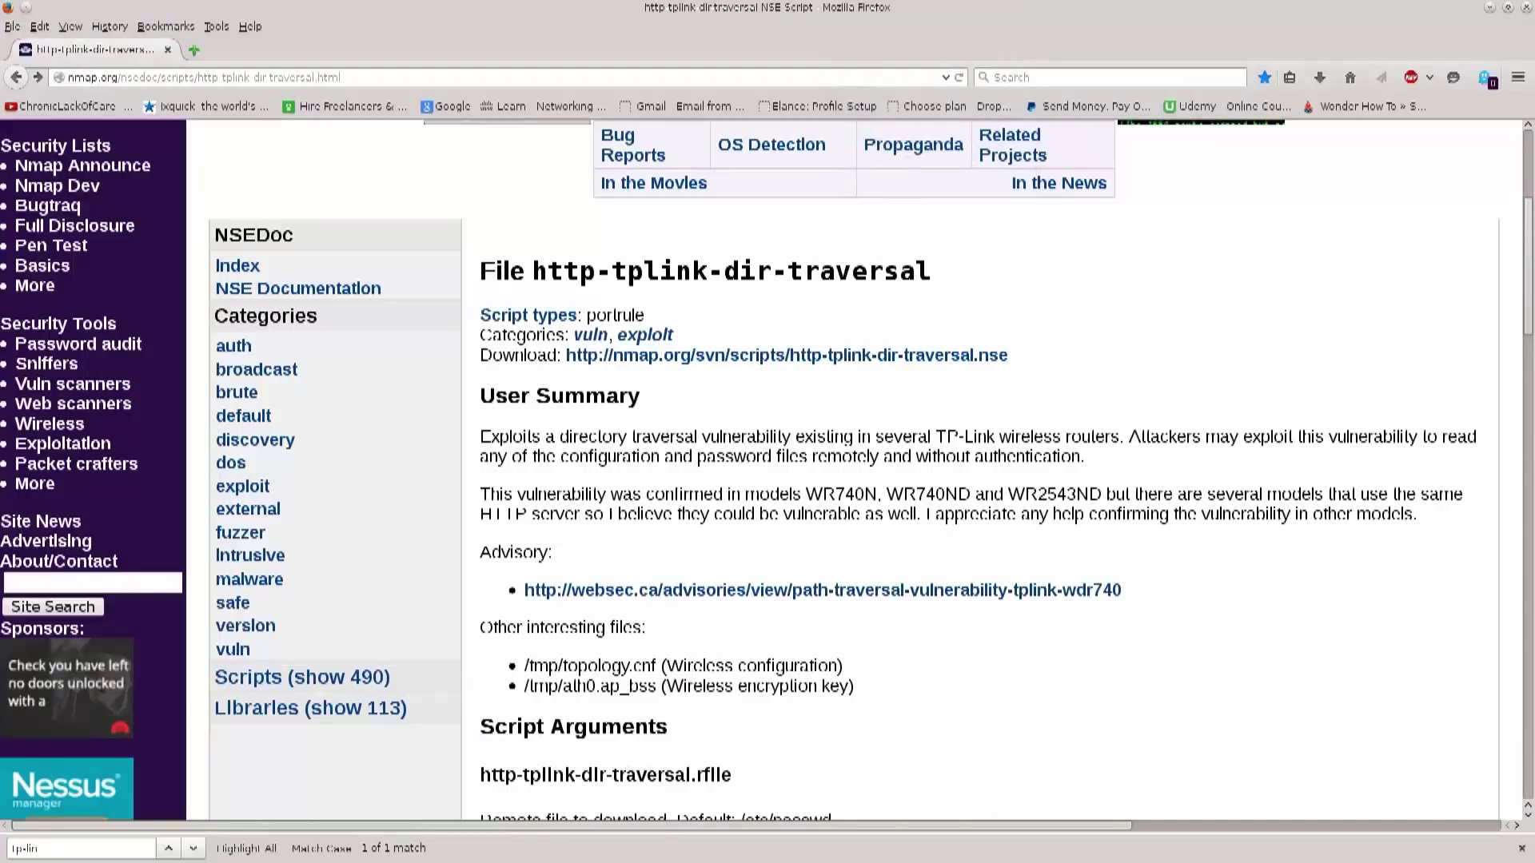
pyautogui.scroll(-5, 840, 480)
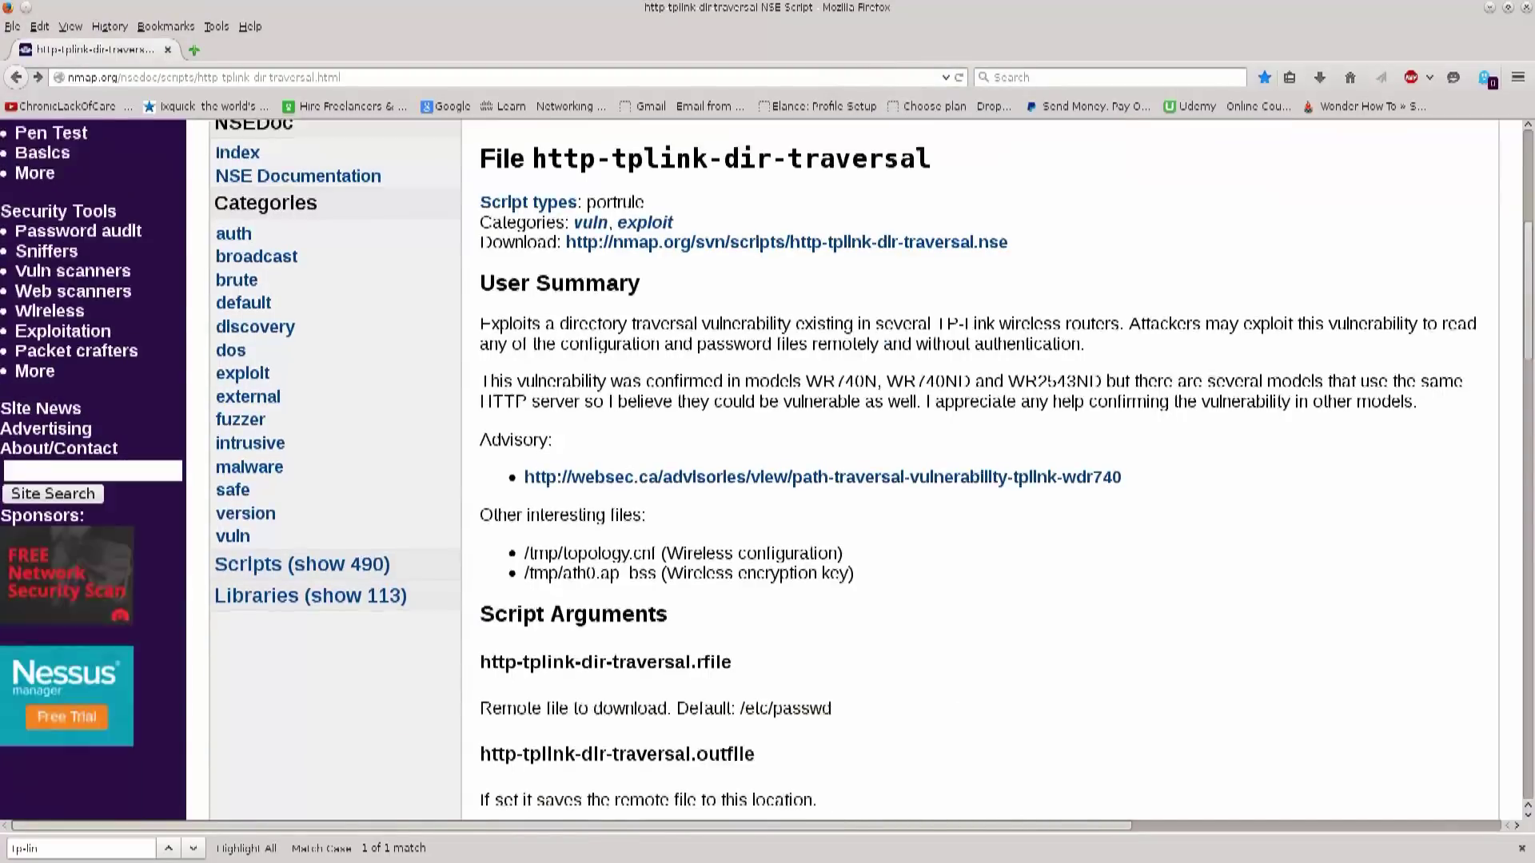
pyautogui.scroll(-10, 839, 480)
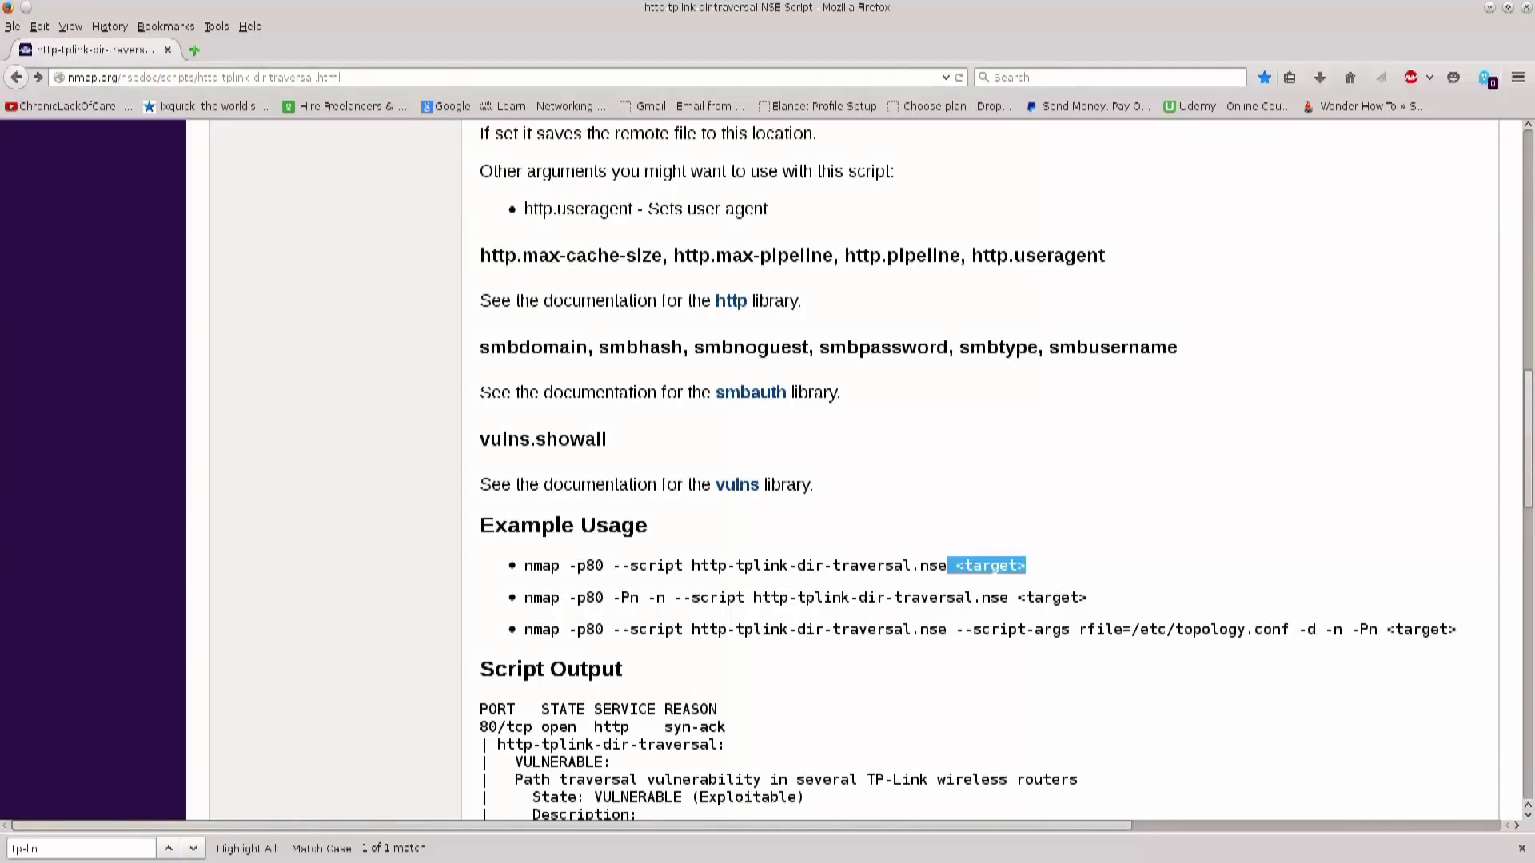
pyautogui.scroll(-4, 840, 479)
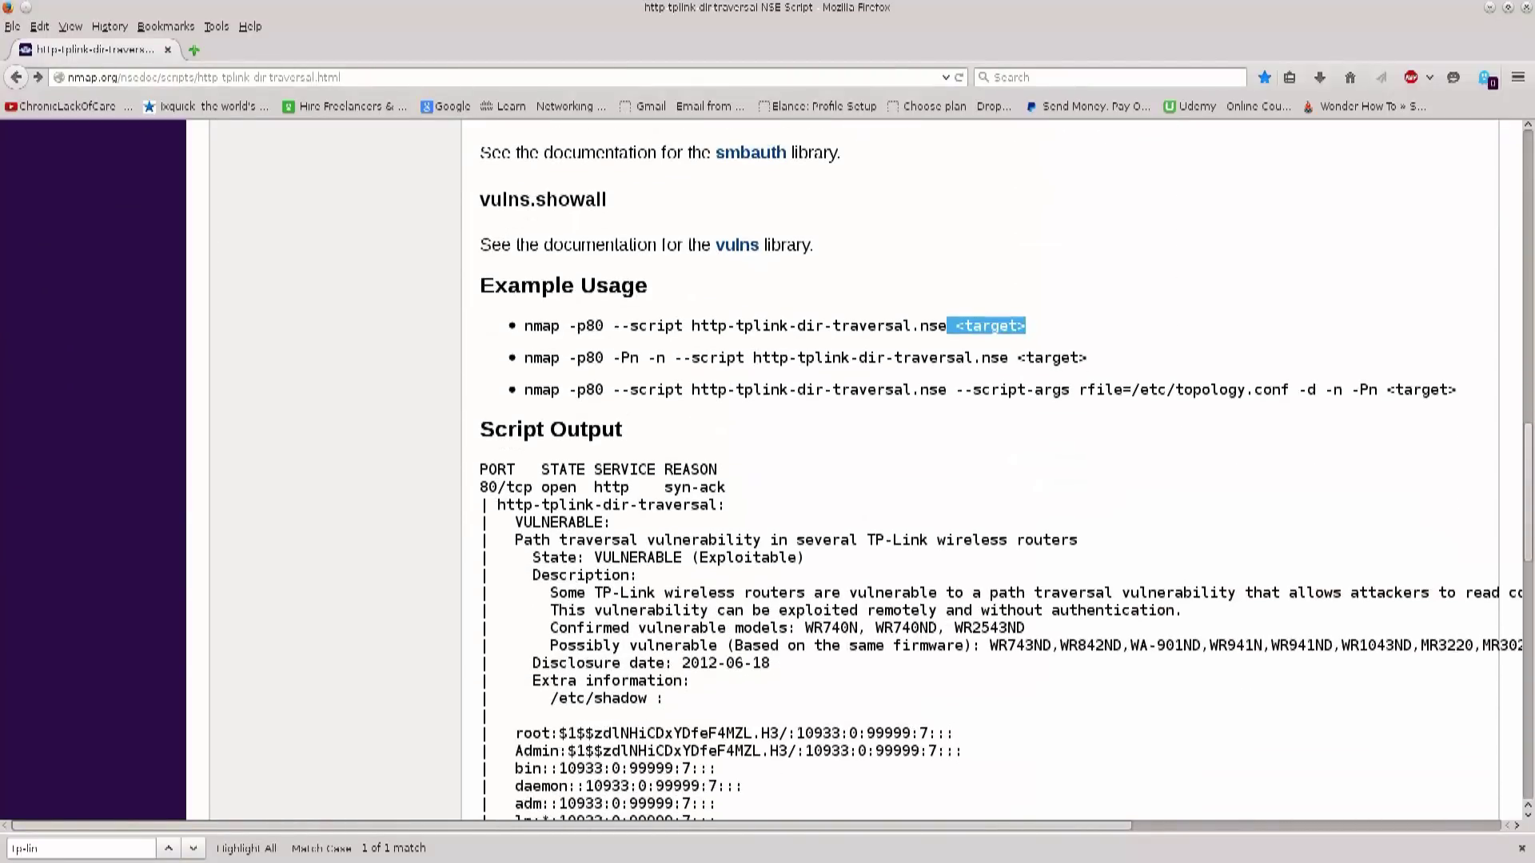
pyautogui.doubleClick(564, 285)
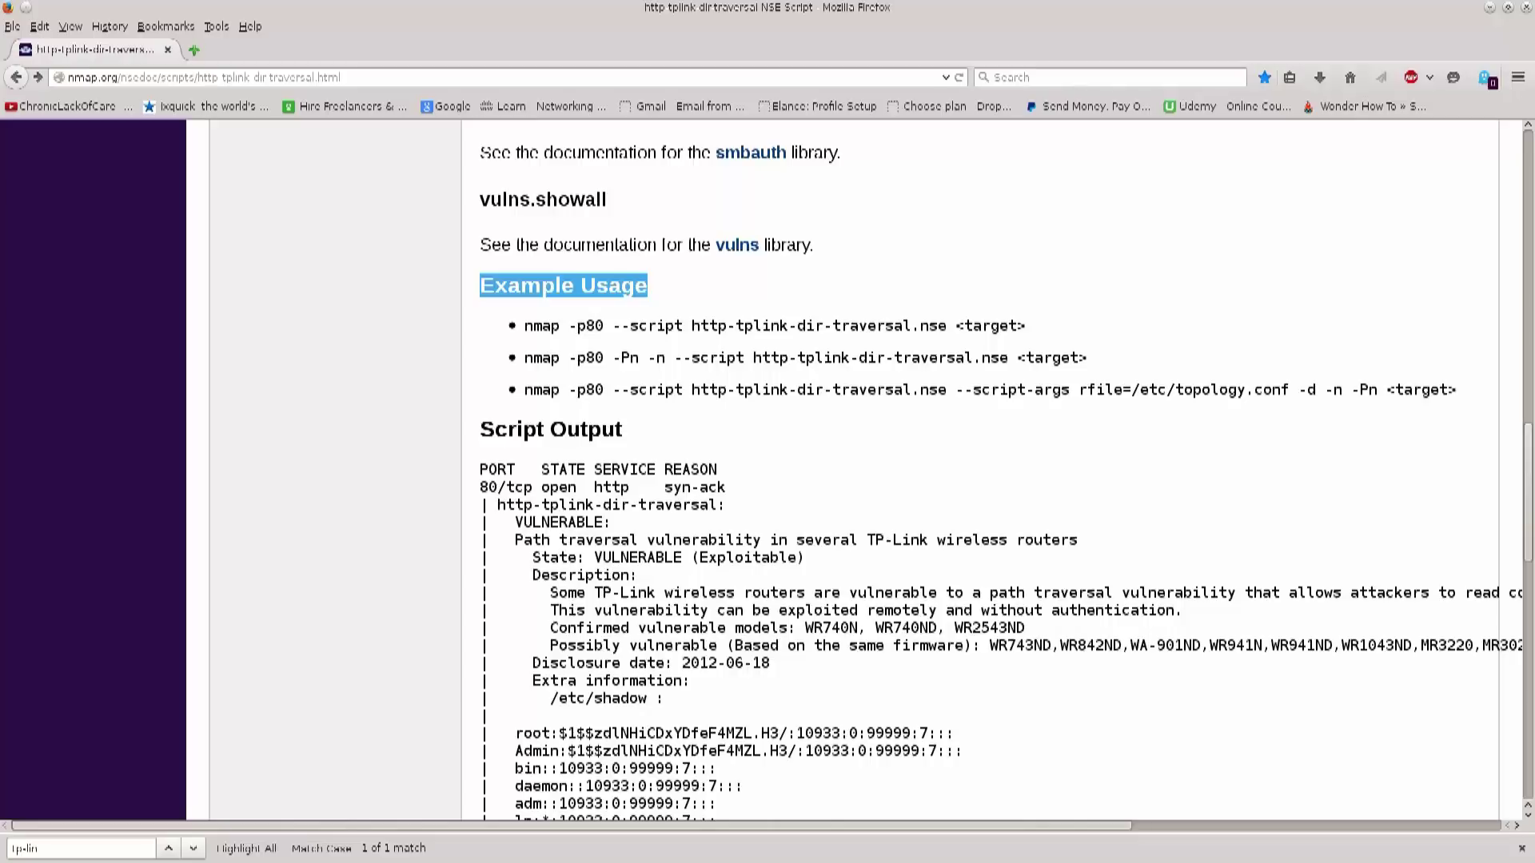
pyautogui.moveTo(525, 389); pyautogui.dragTo(1289, 388)
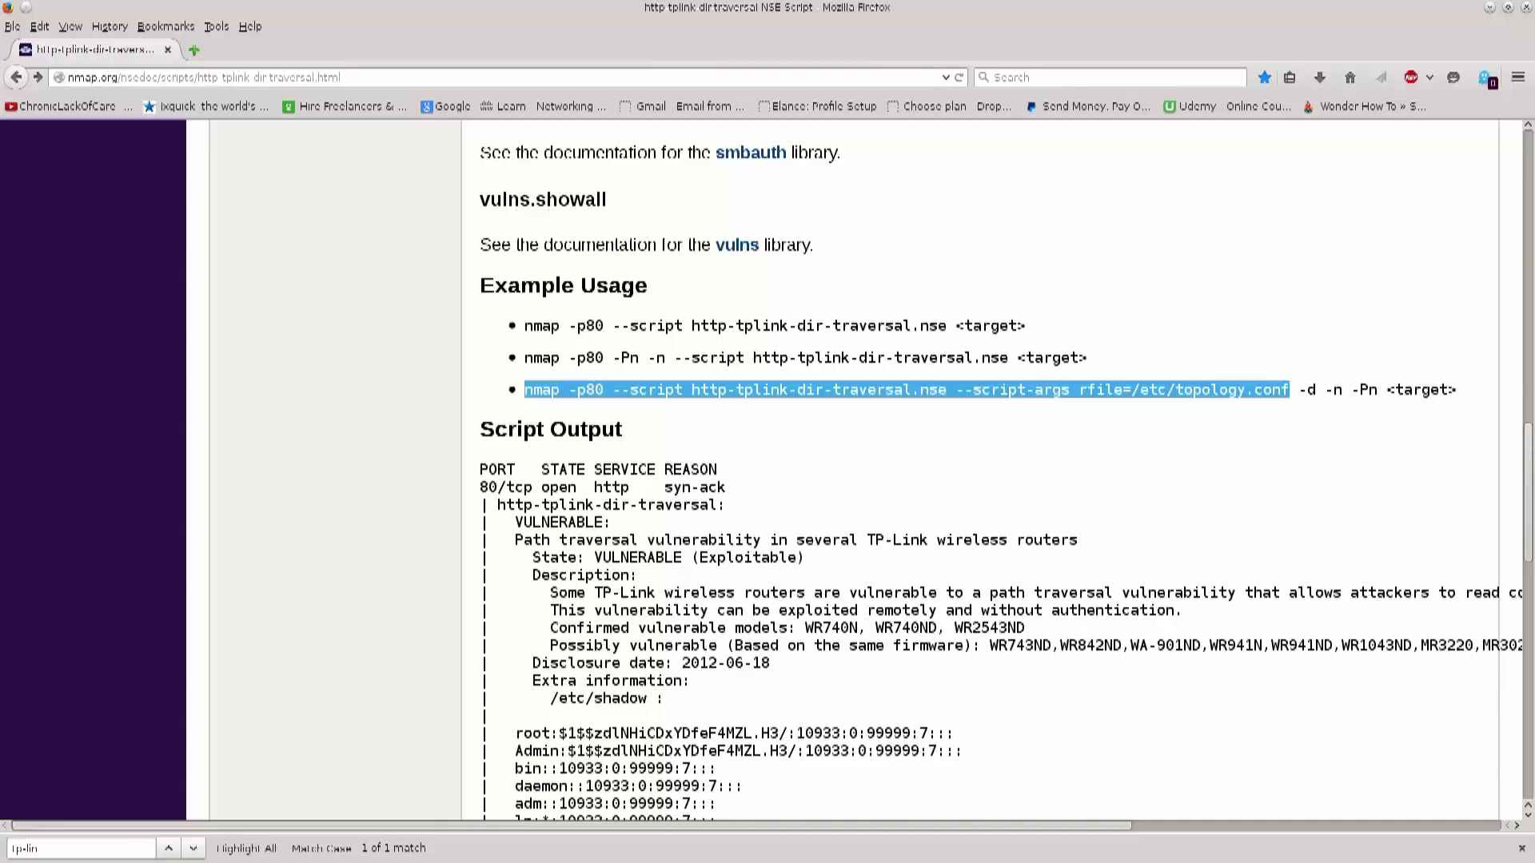
pyautogui.moveTo(1386, 389); pyautogui.dragTo(1458, 388)
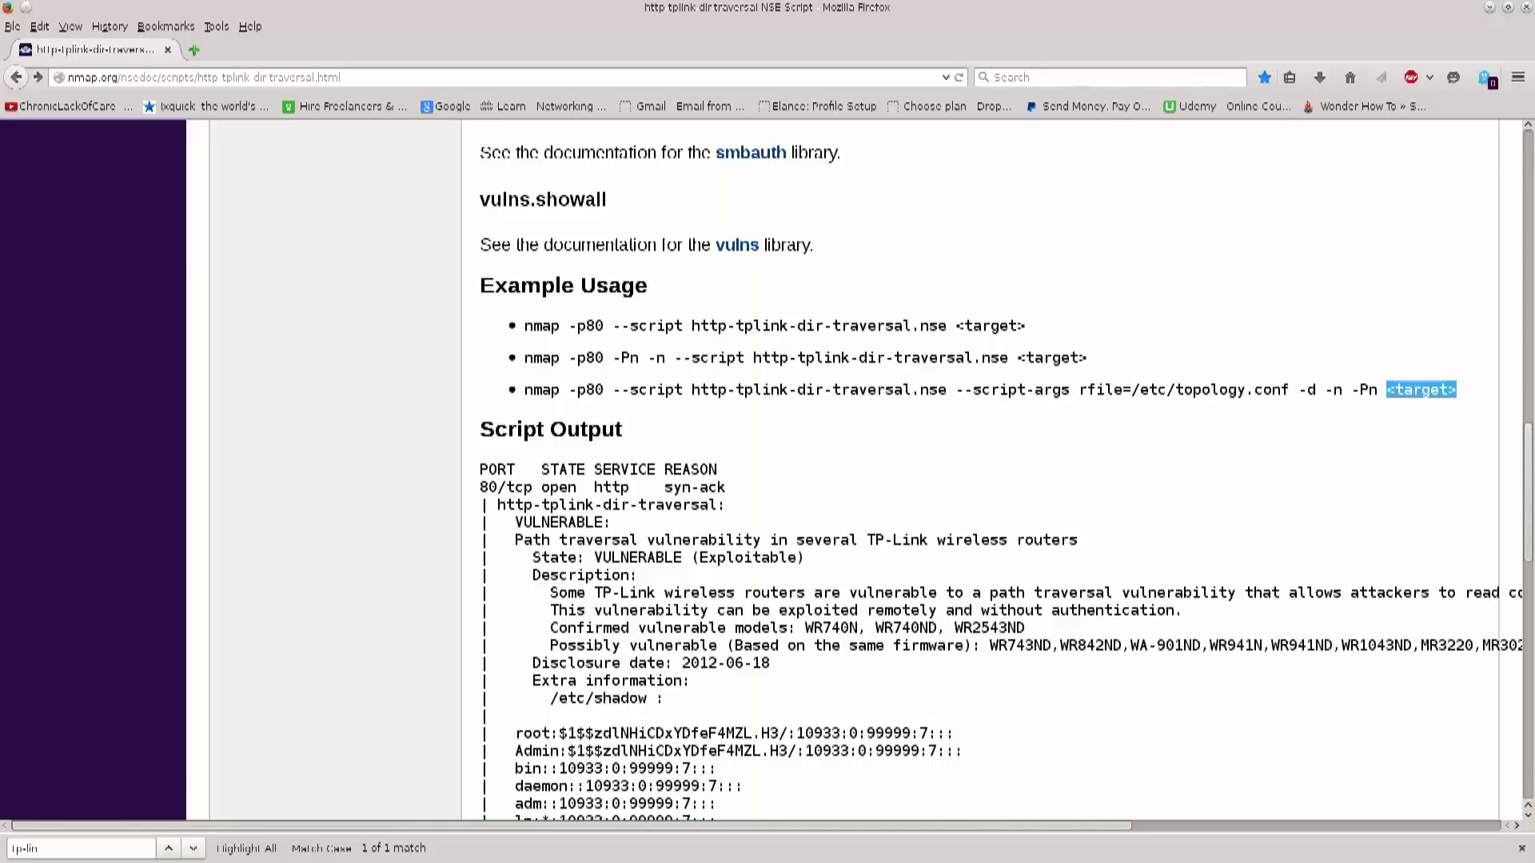
pyautogui.scroll(10, 960, 479)
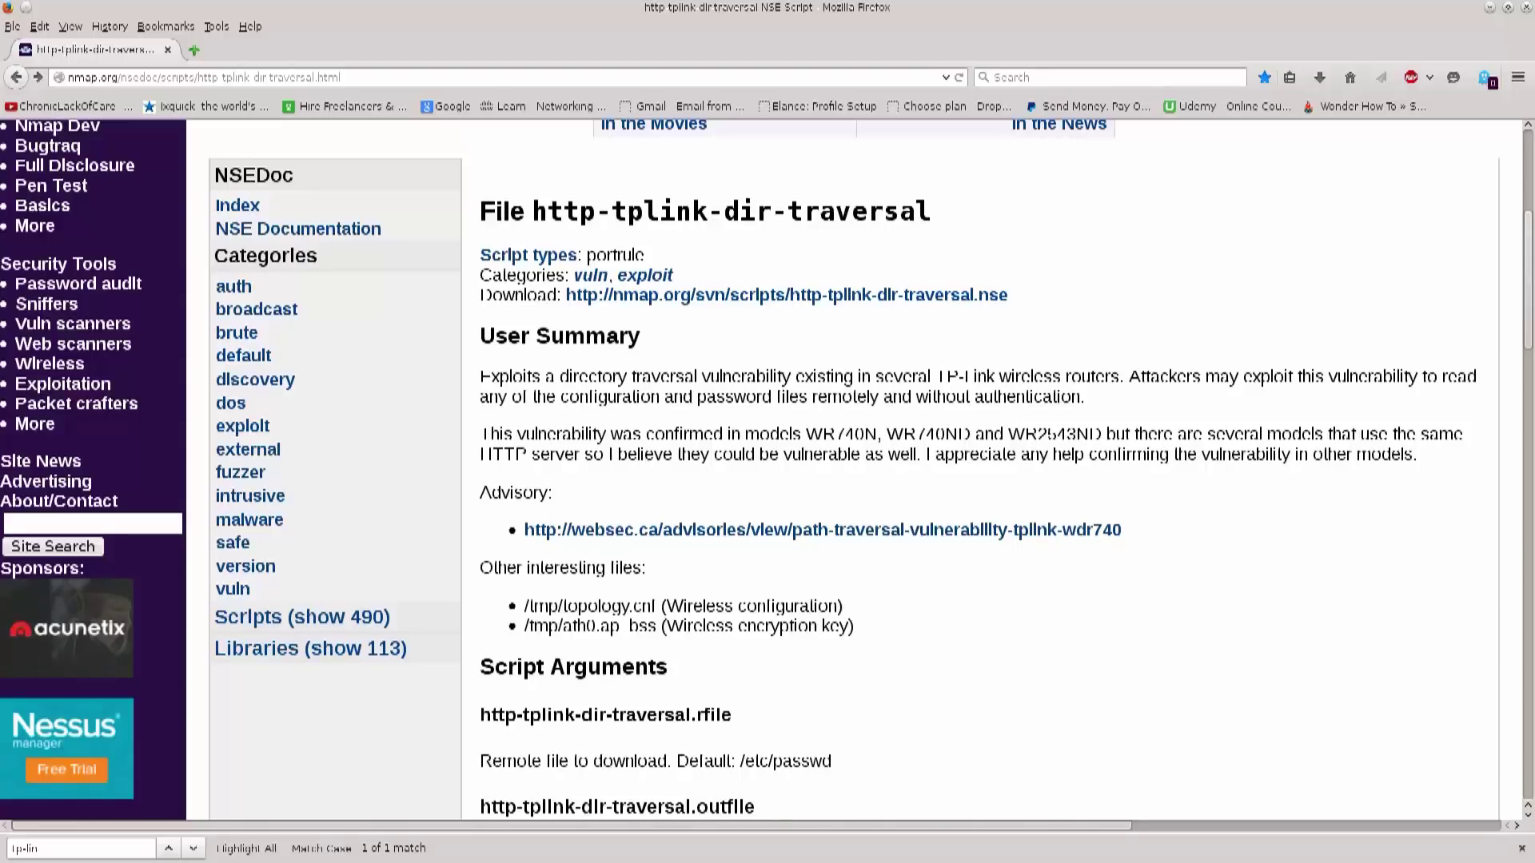
# View the raw http-tplink-dir-traversal.nse source, open it in a new tab, and return to the docs tab
pyautogui.moveTo(480, 296); pyautogui.dragTo(561, 295)
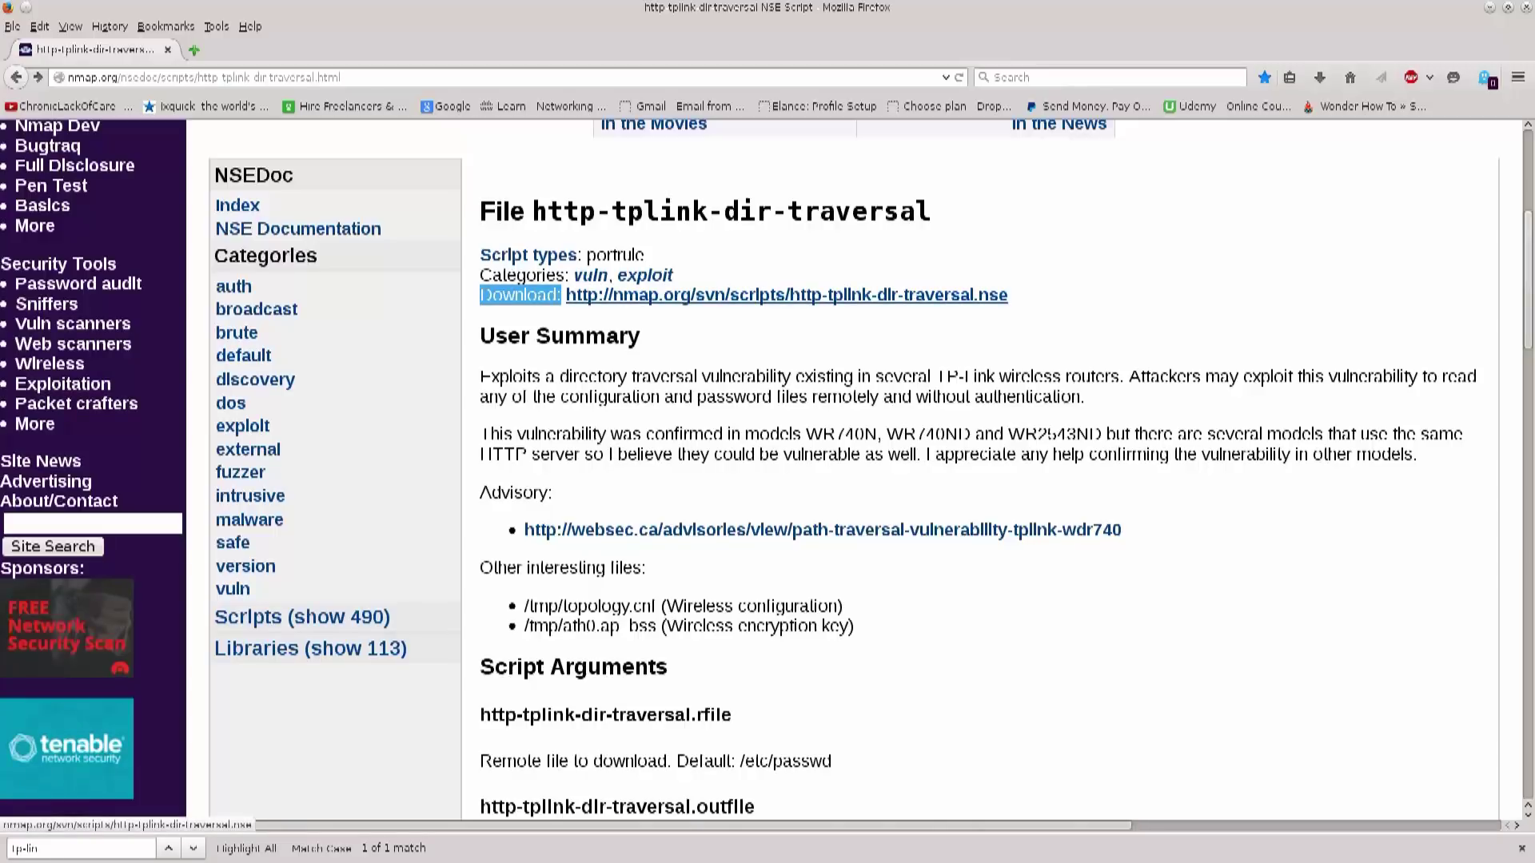
pyautogui.click(786, 296)
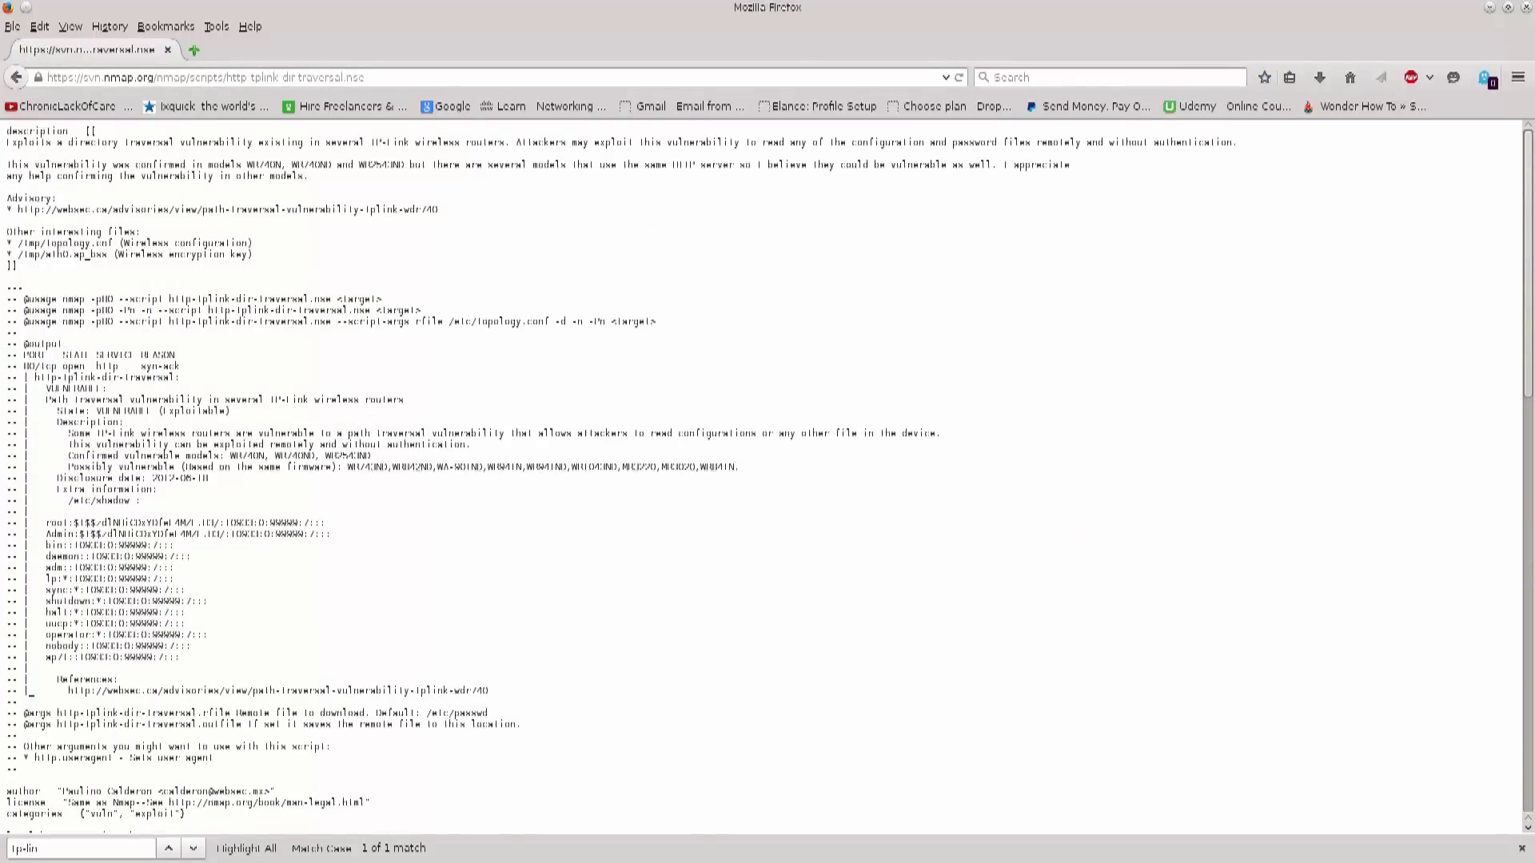
pyautogui.hotkey('alt', 'Left')
pyautogui.rightClick(708, 298)
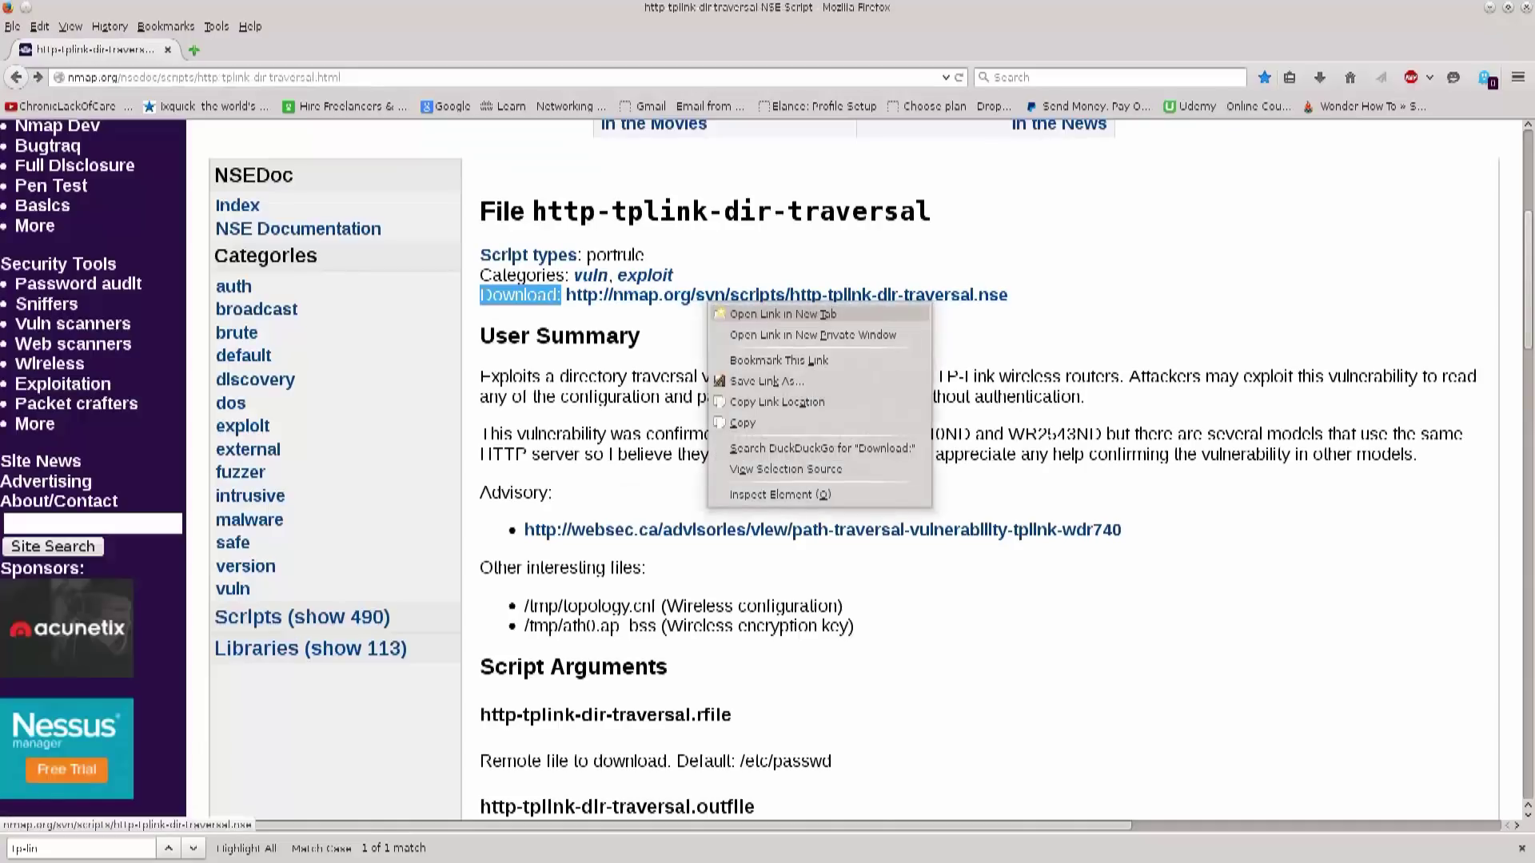
pyautogui.click(780, 315)
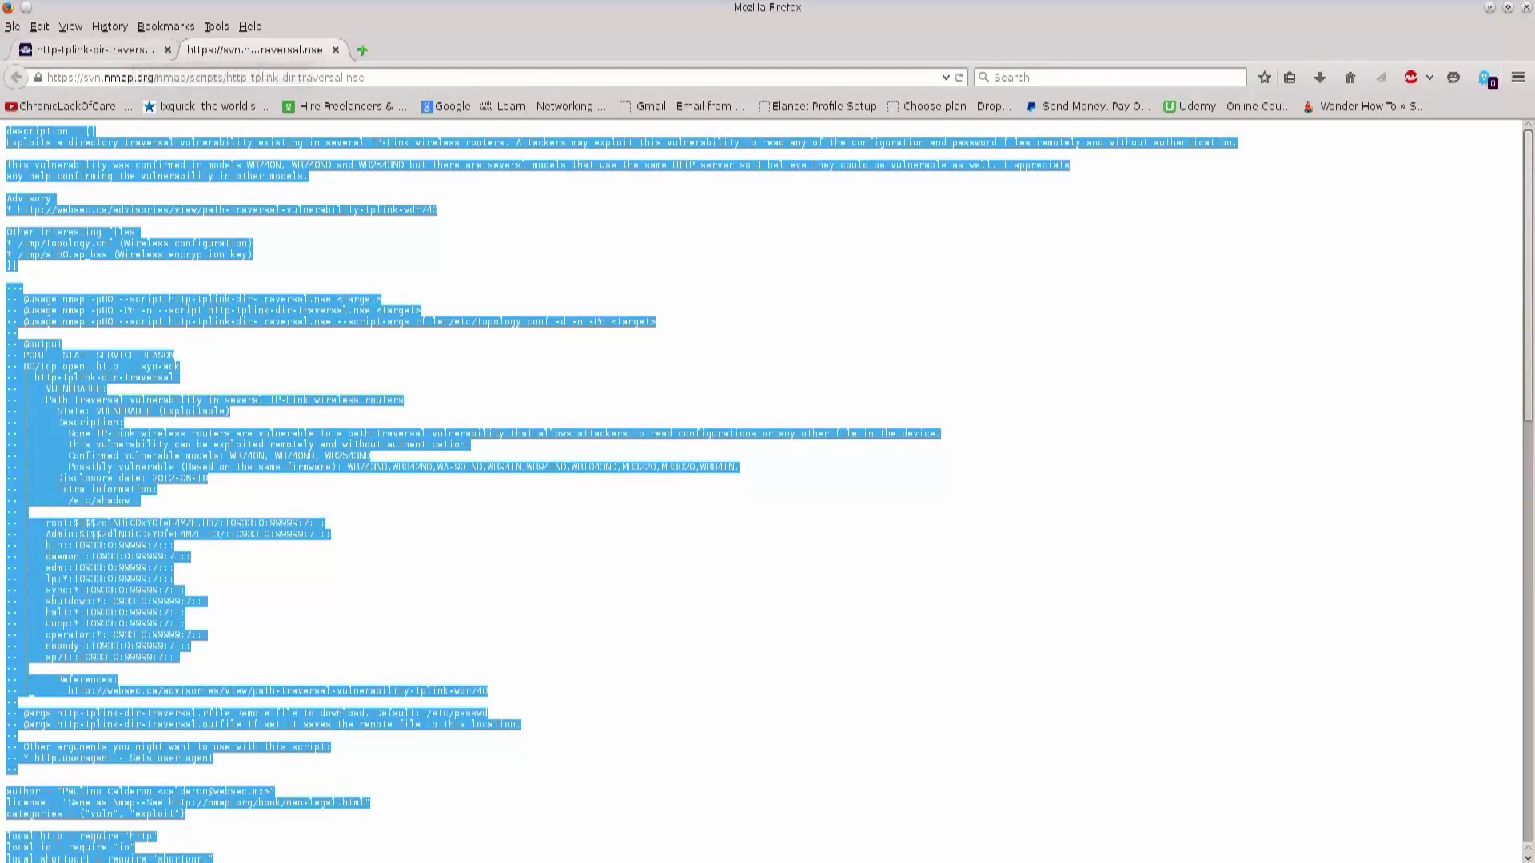
pyautogui.click(96, 48)
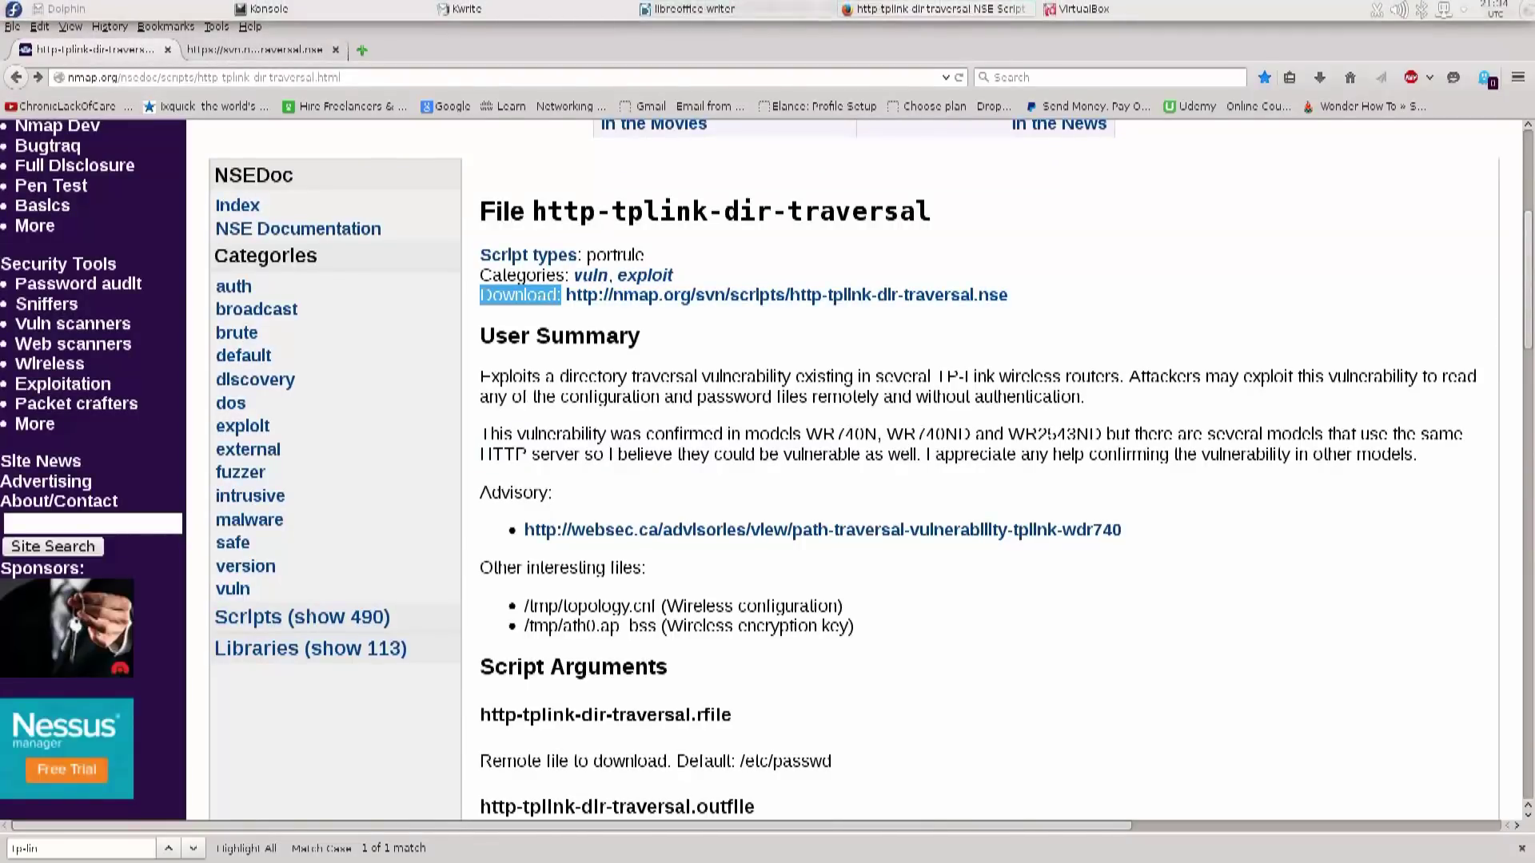
pyautogui.click(253, 8)
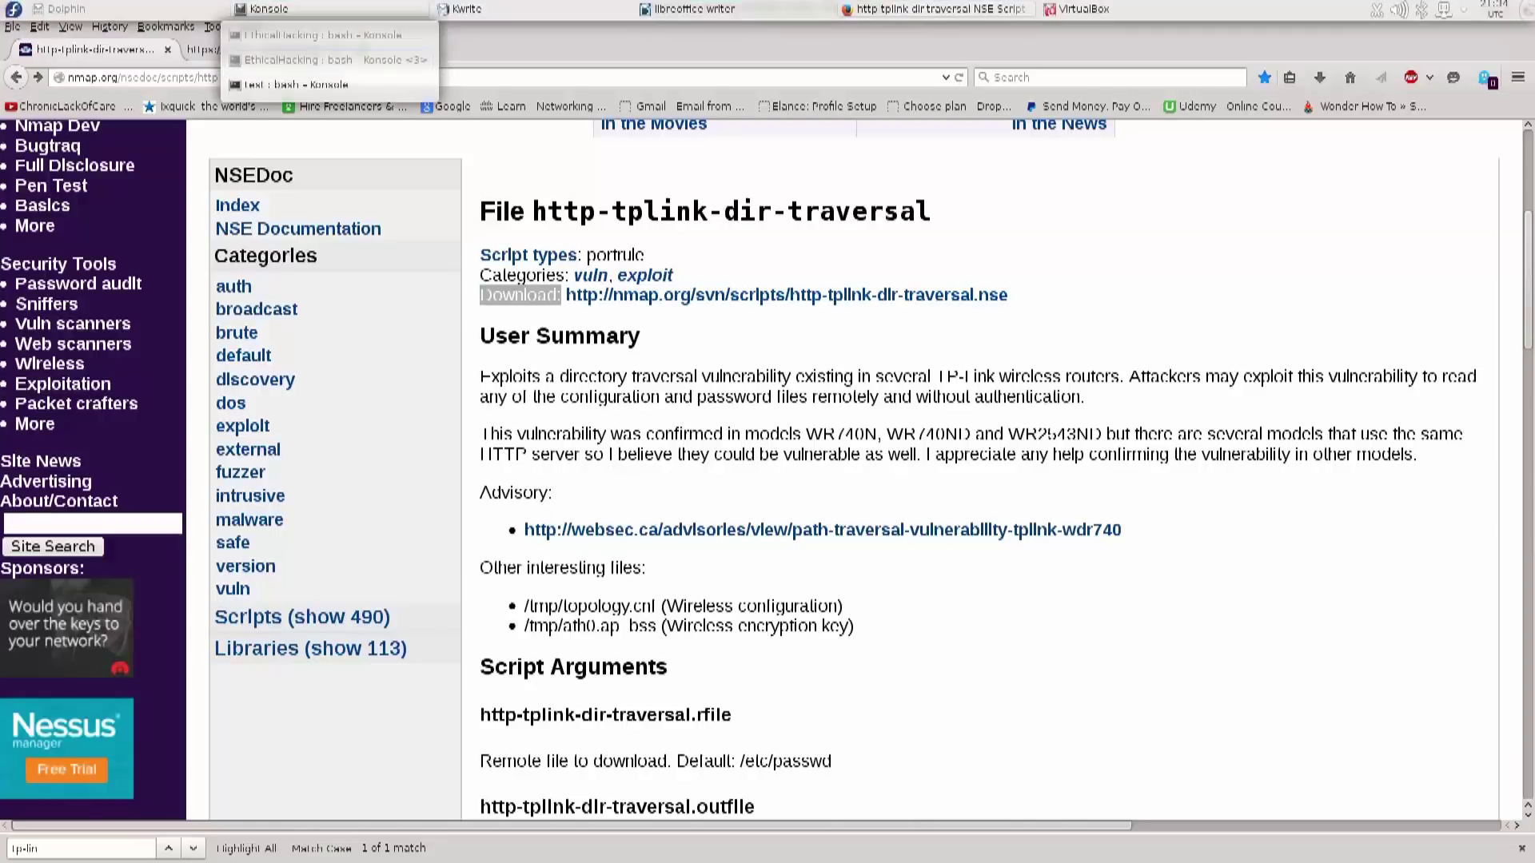
# In the test terminal, list the scripts folder, cd to the home directory, and clear the screen
pyautogui.click(294, 84)
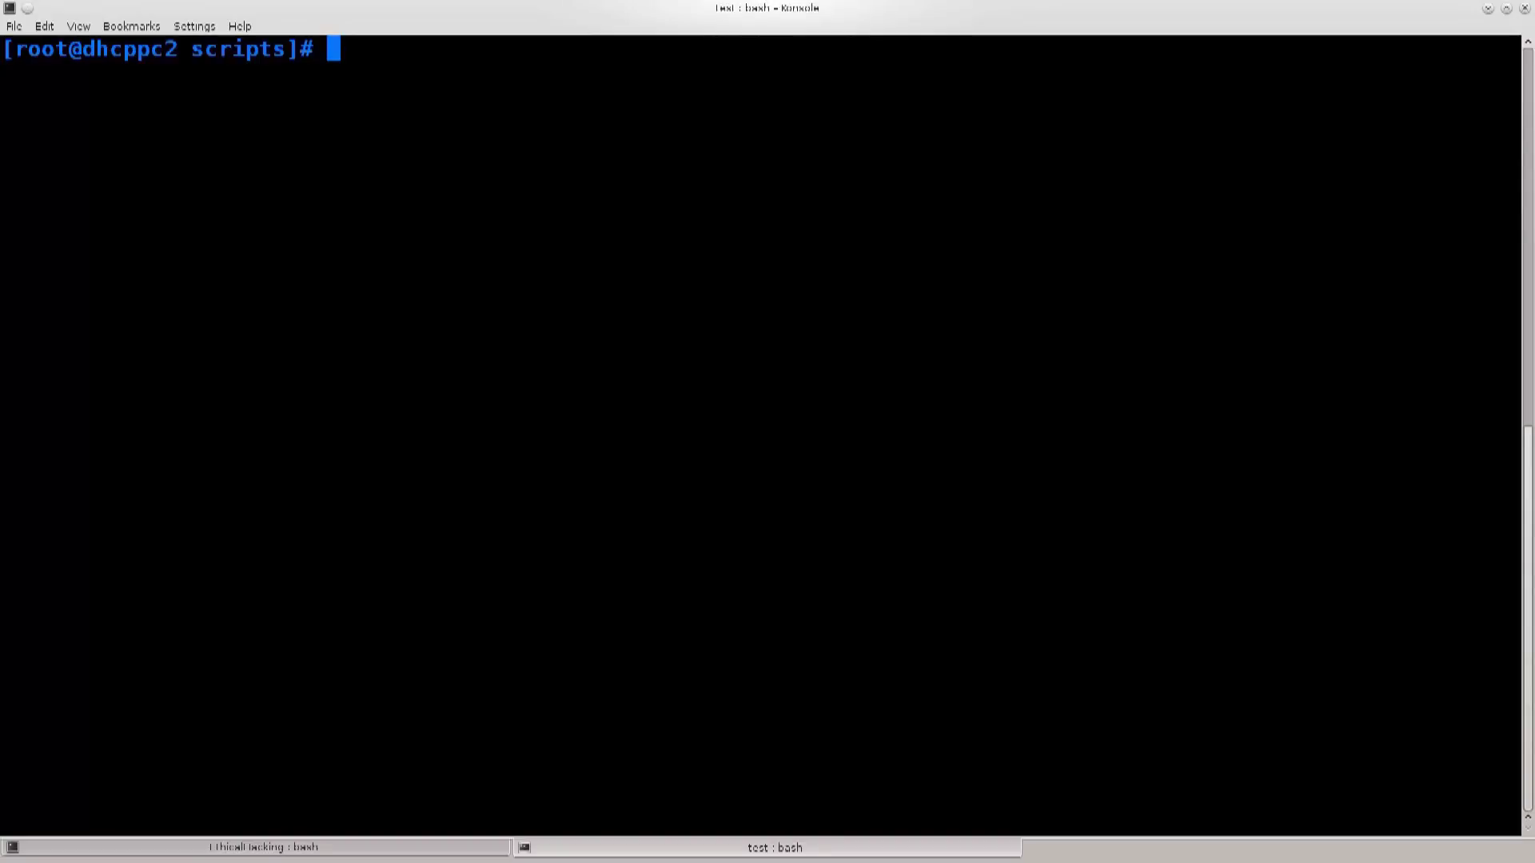
pyautogui.write('ls')
pyautogui.press('Return')
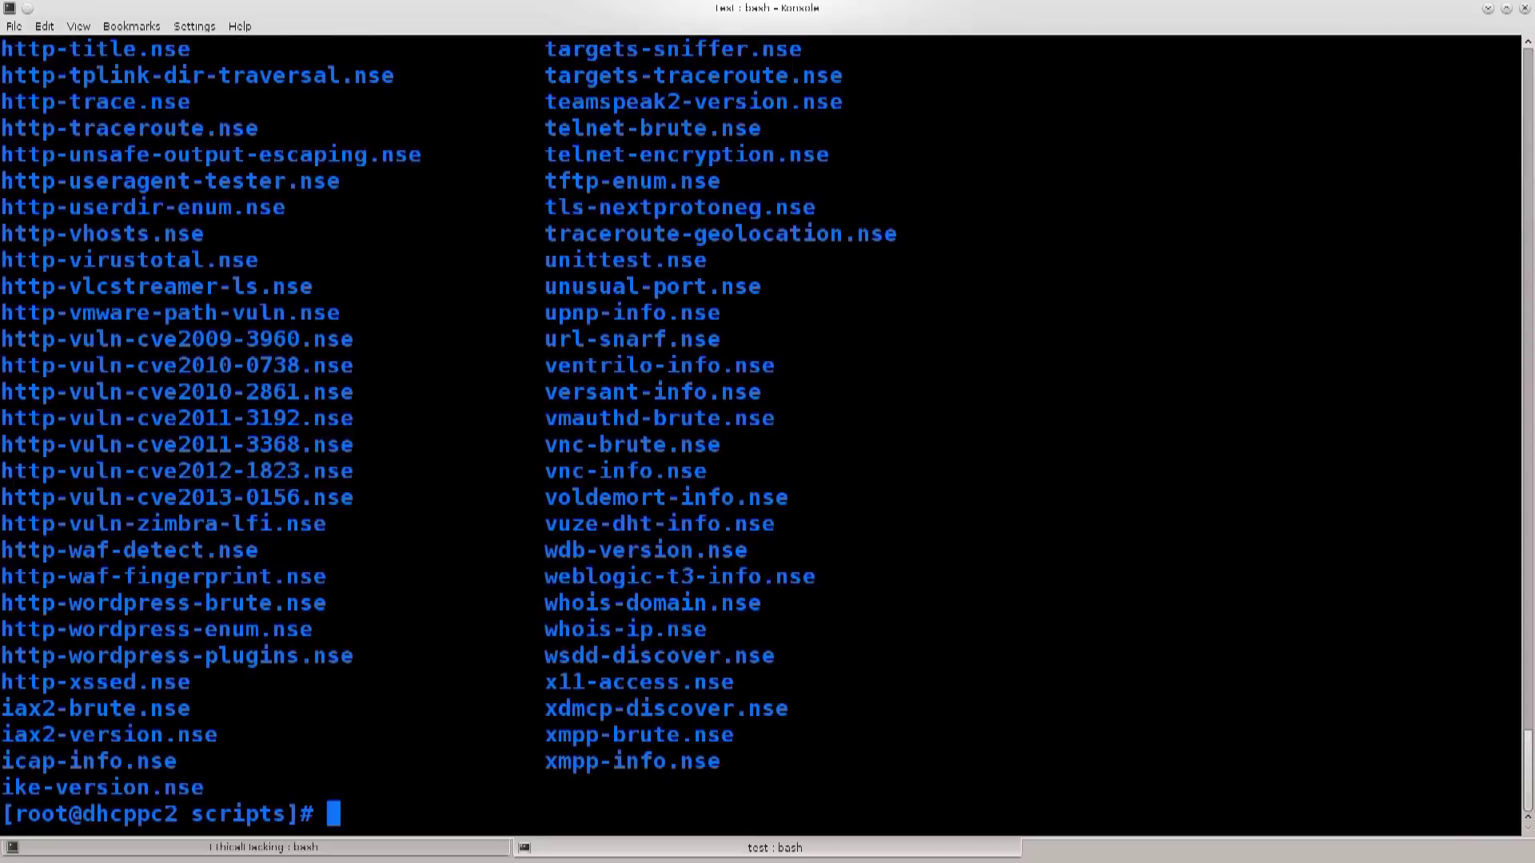
pyautogui.write('cd')
pyautogui.press('Return')
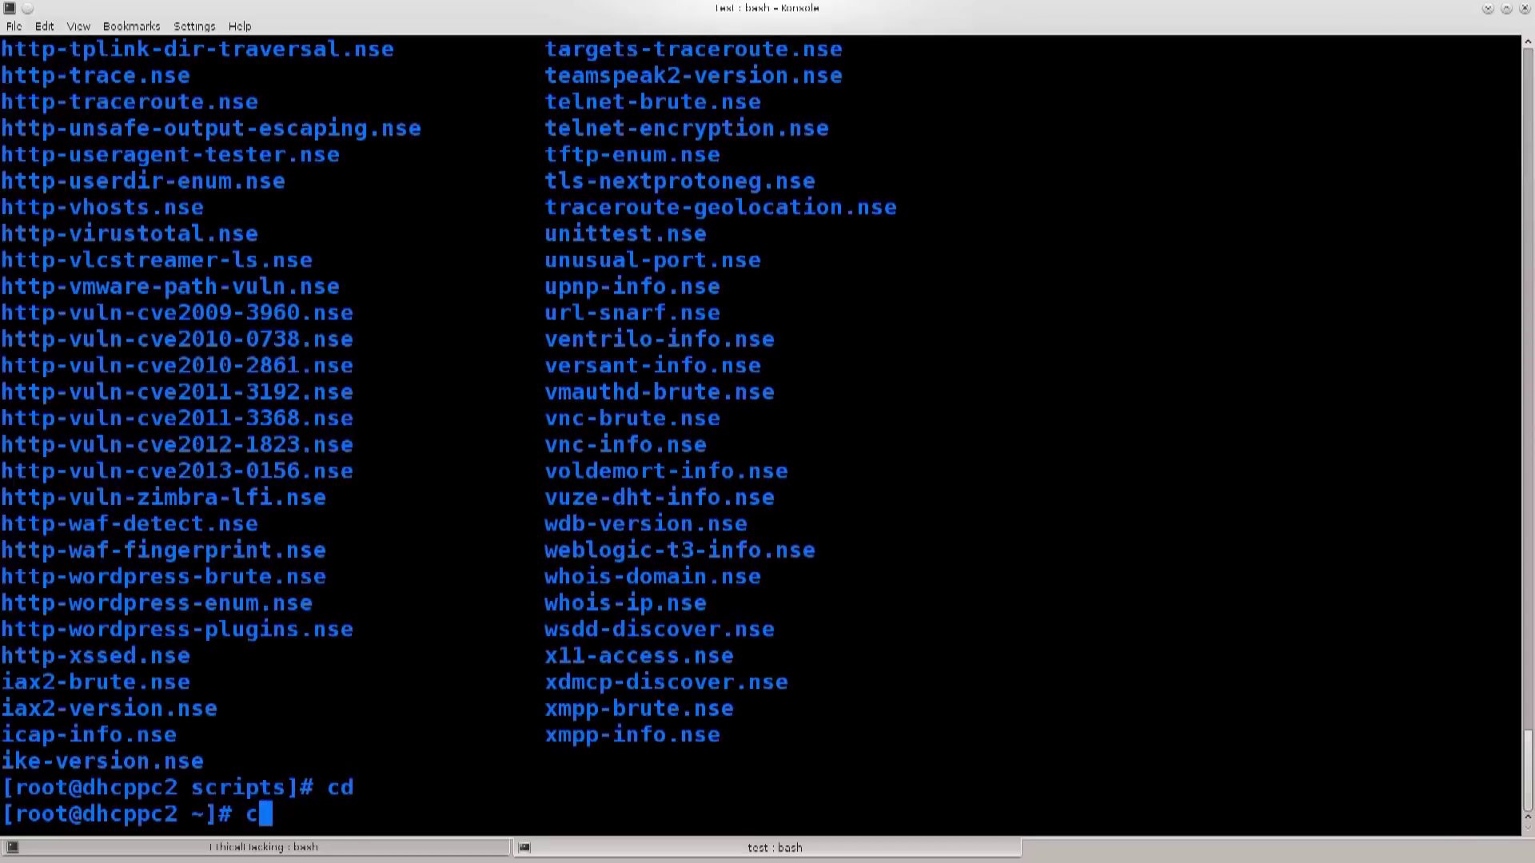
pyautogui.write('clear')
pyautogui.press('Return')
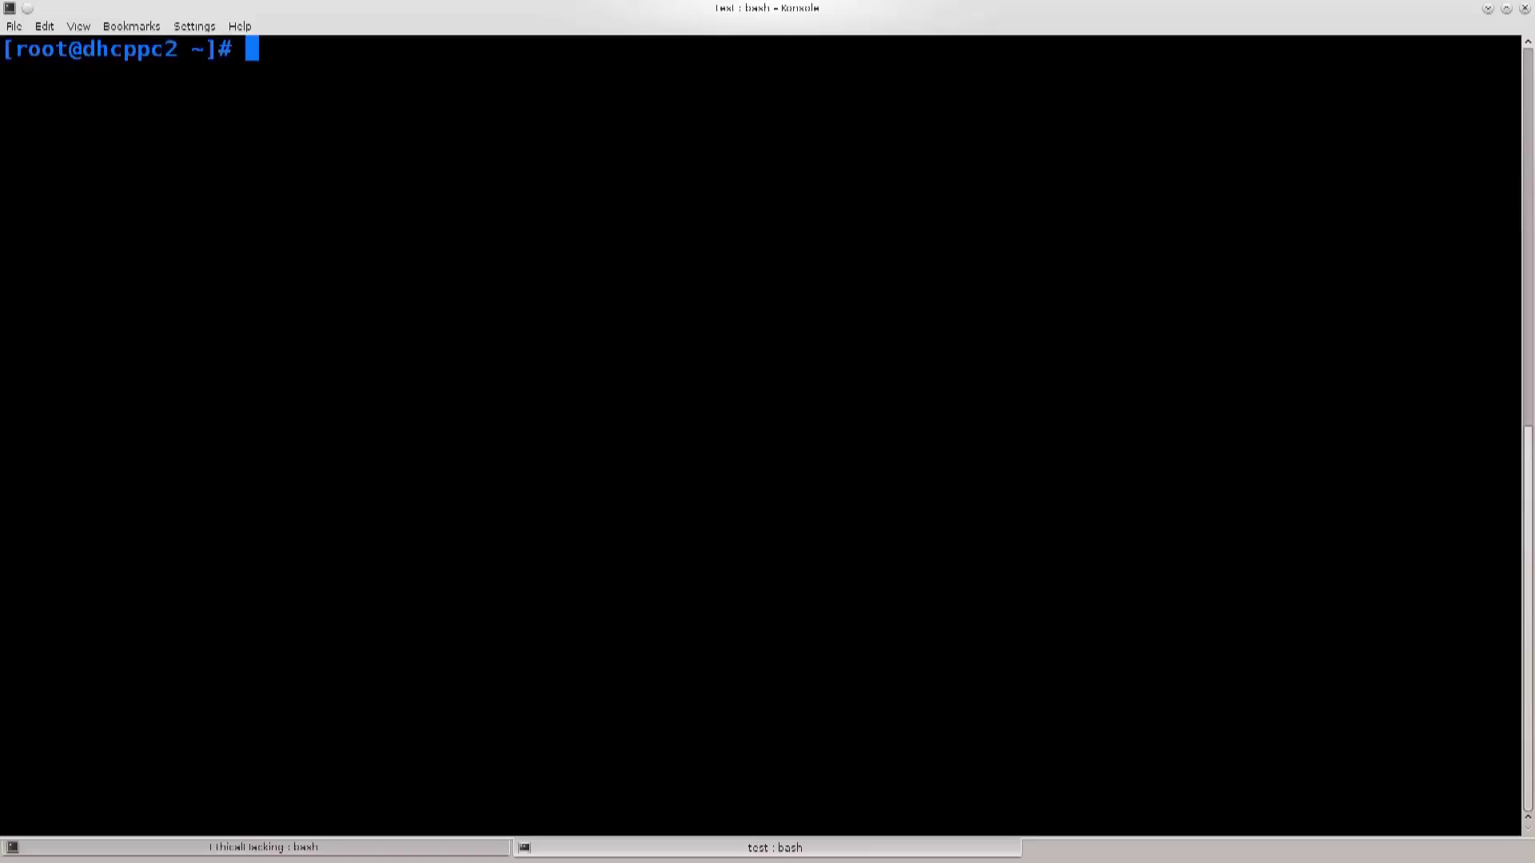
pyautogui.write('loca')
pyautogui.write('te ')
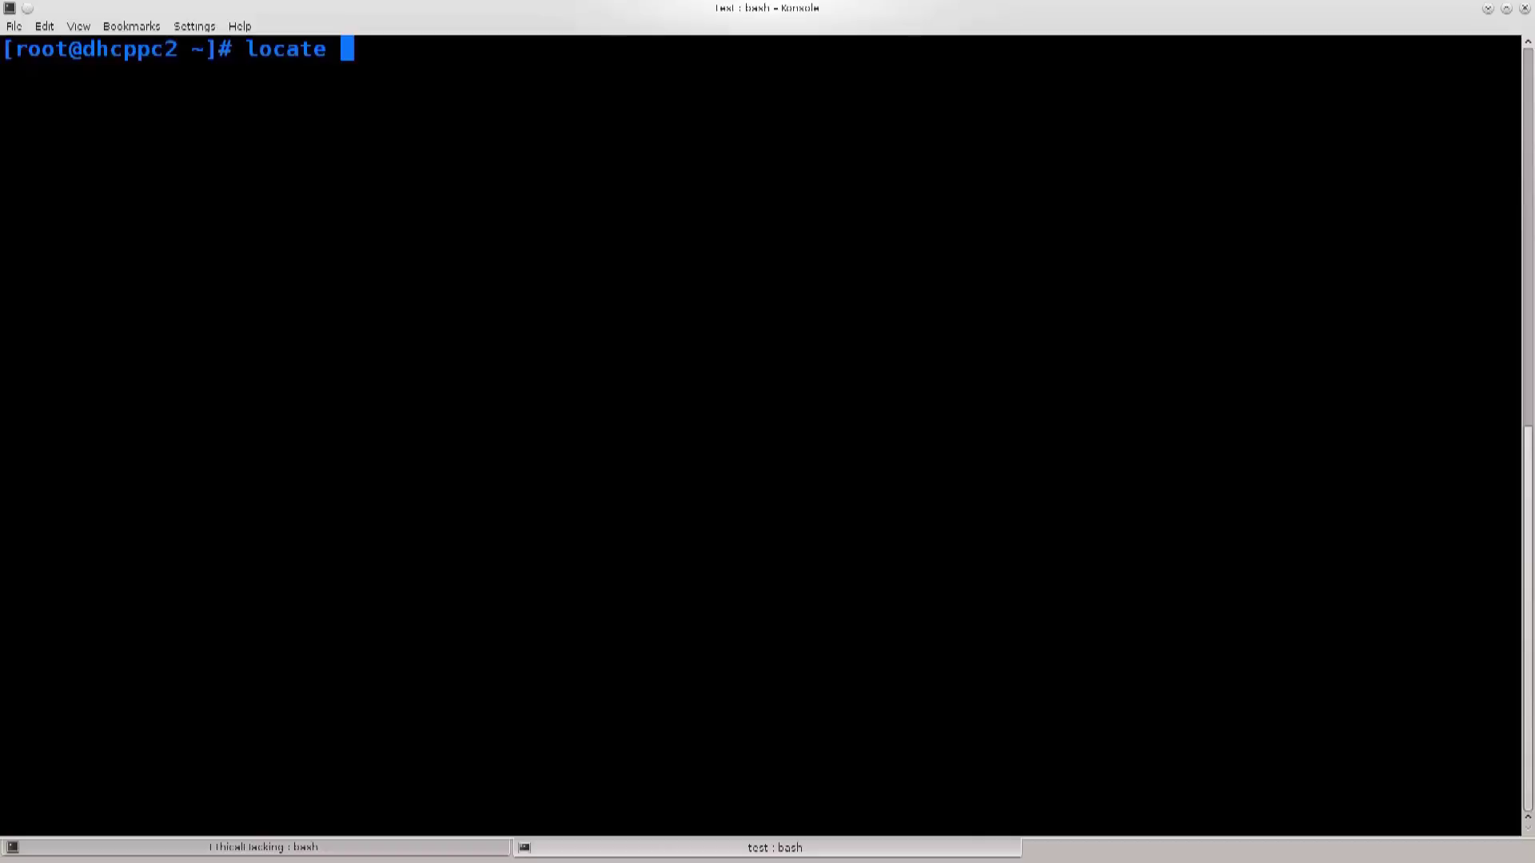
pyautogui.write('*.')
pyautogui.write('nse')
# Locate all .nse files and mark the scripts folder path in the output
pyautogui.press('Return')
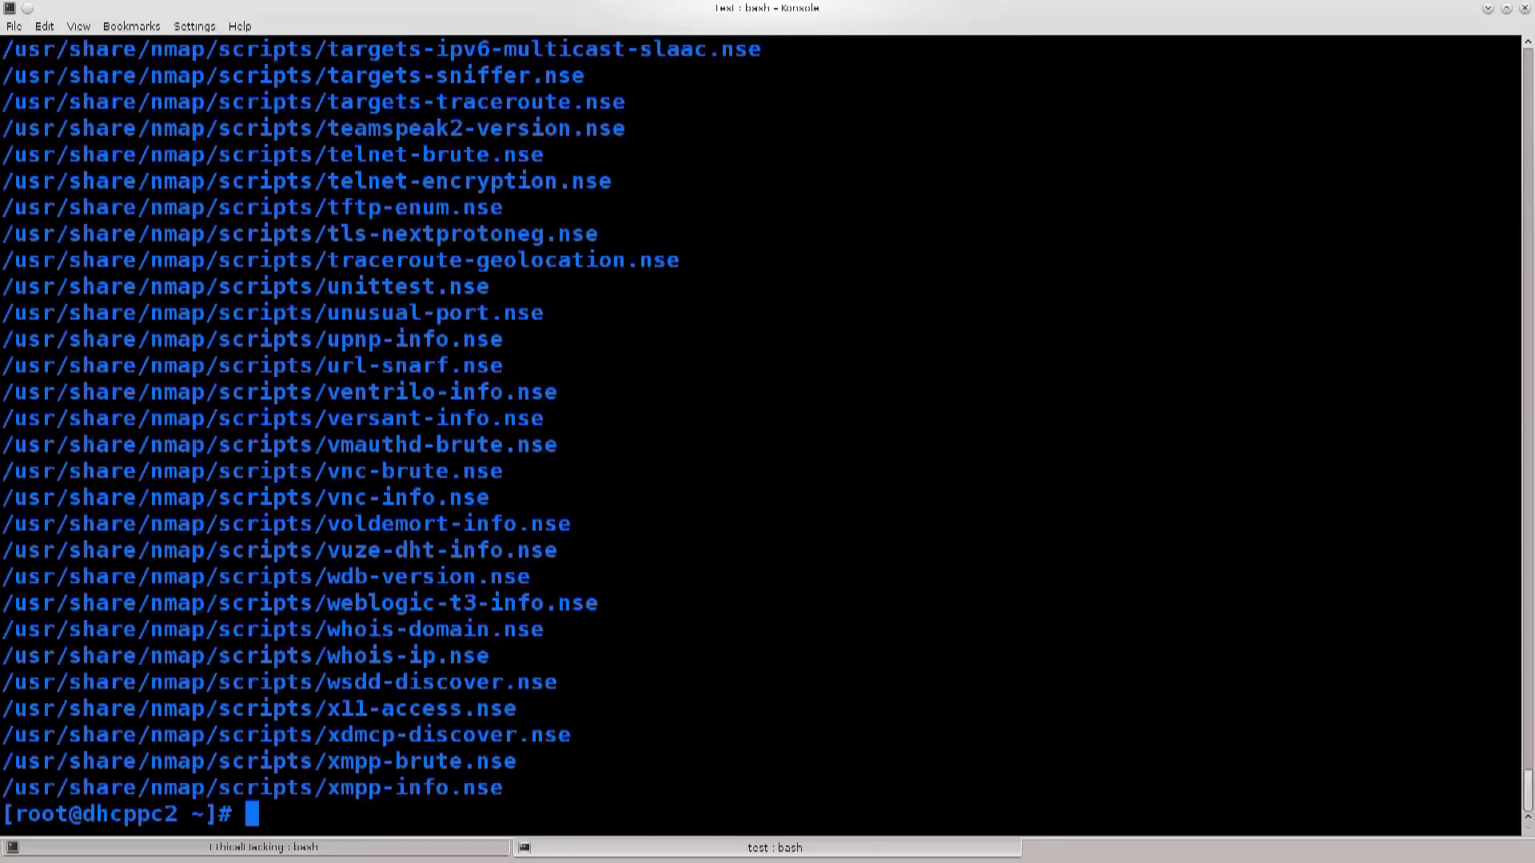
pyautogui.moveTo(315, 155); pyautogui.dragTo(612, 498)
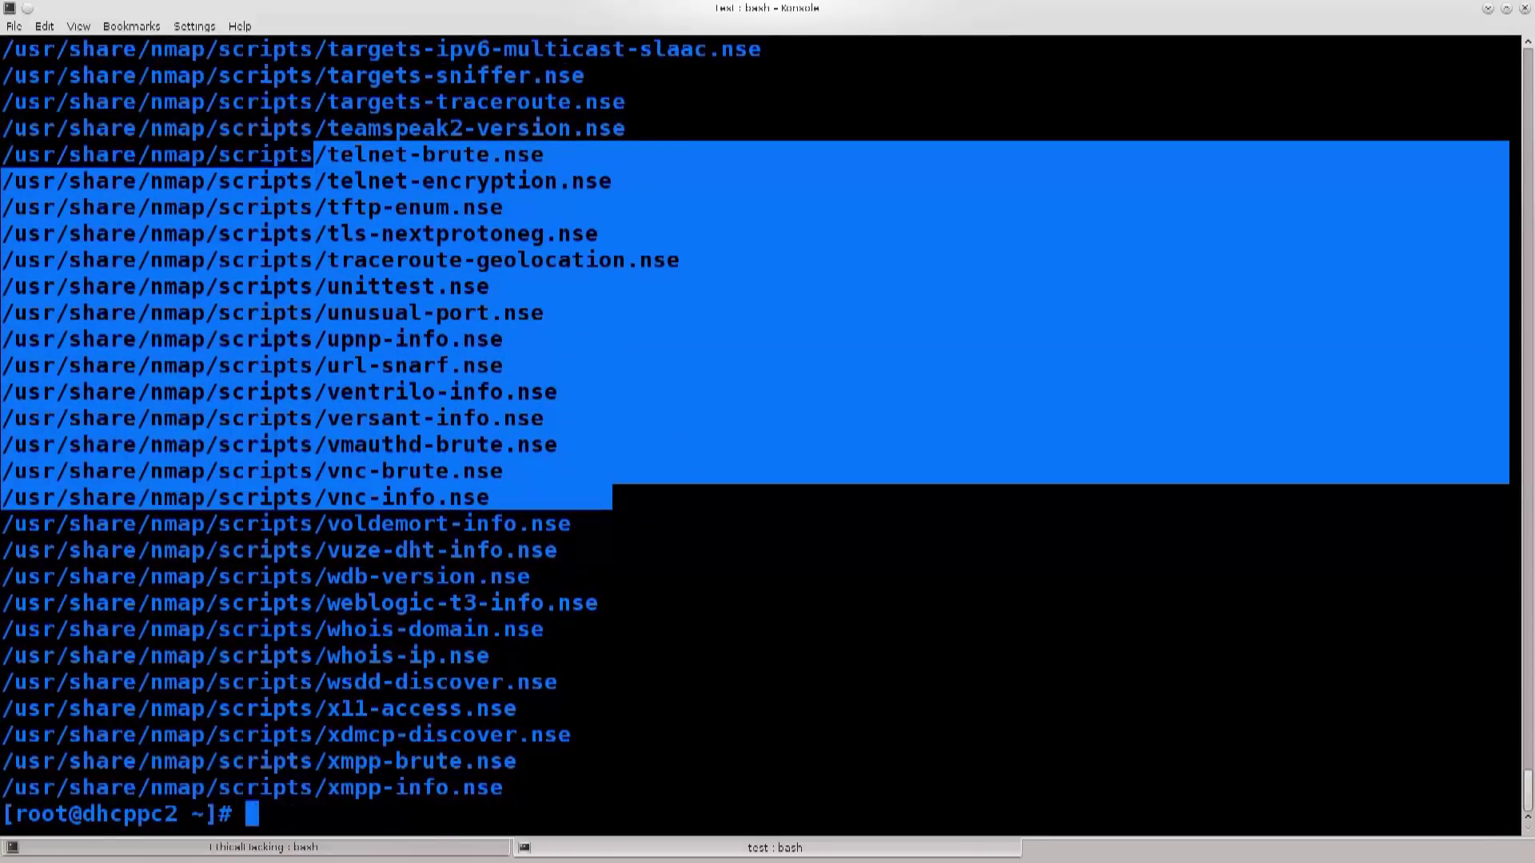
pyautogui.click(695, 456)
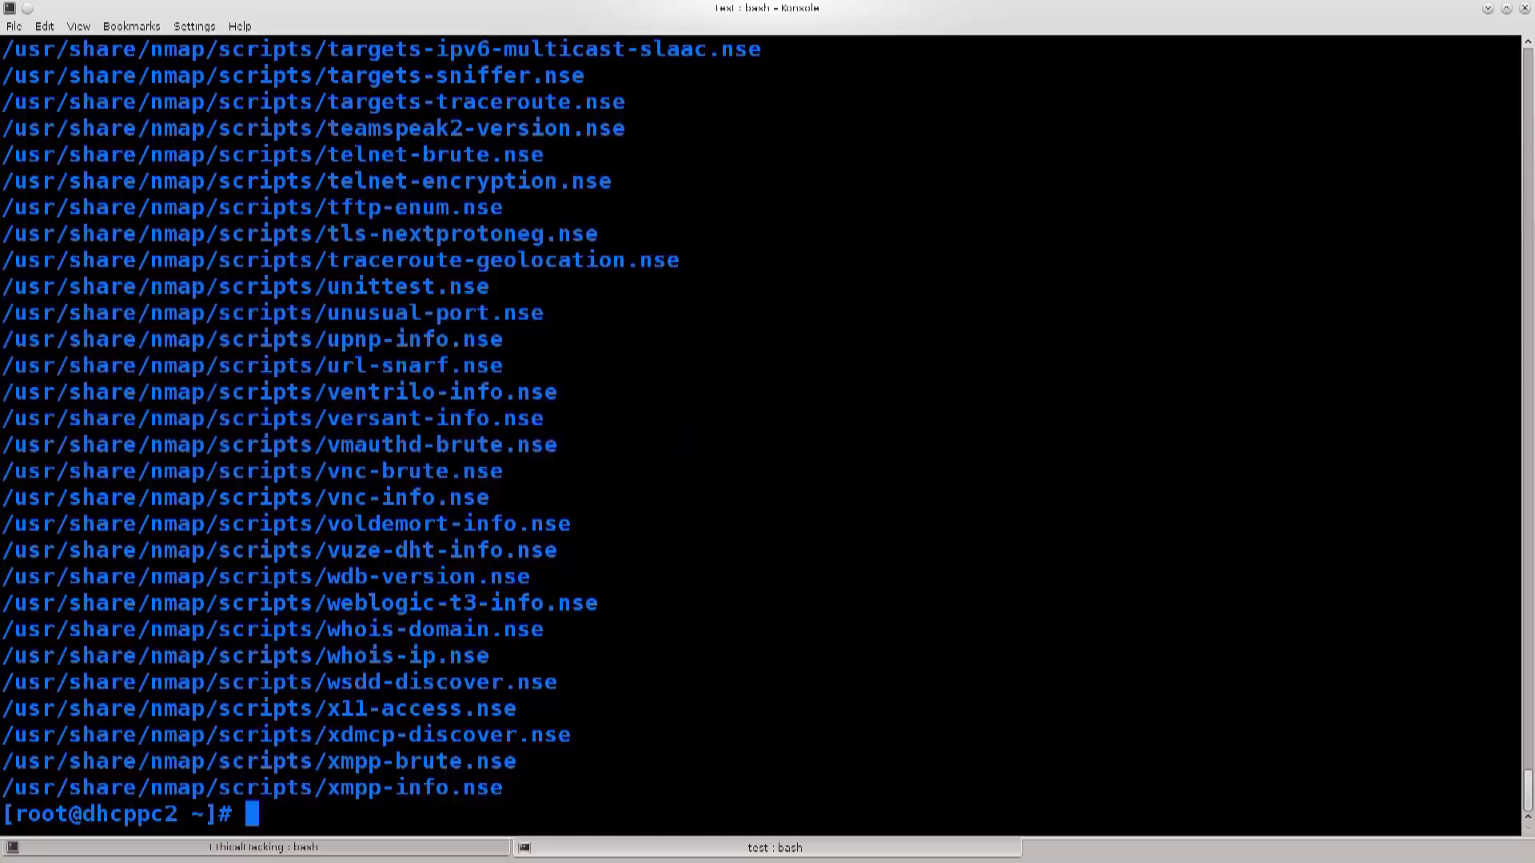
pyautogui.moveTo(12, 788); pyautogui.dragTo(326, 788)
pyautogui.click(719, 480)
pyautogui.write('cd')
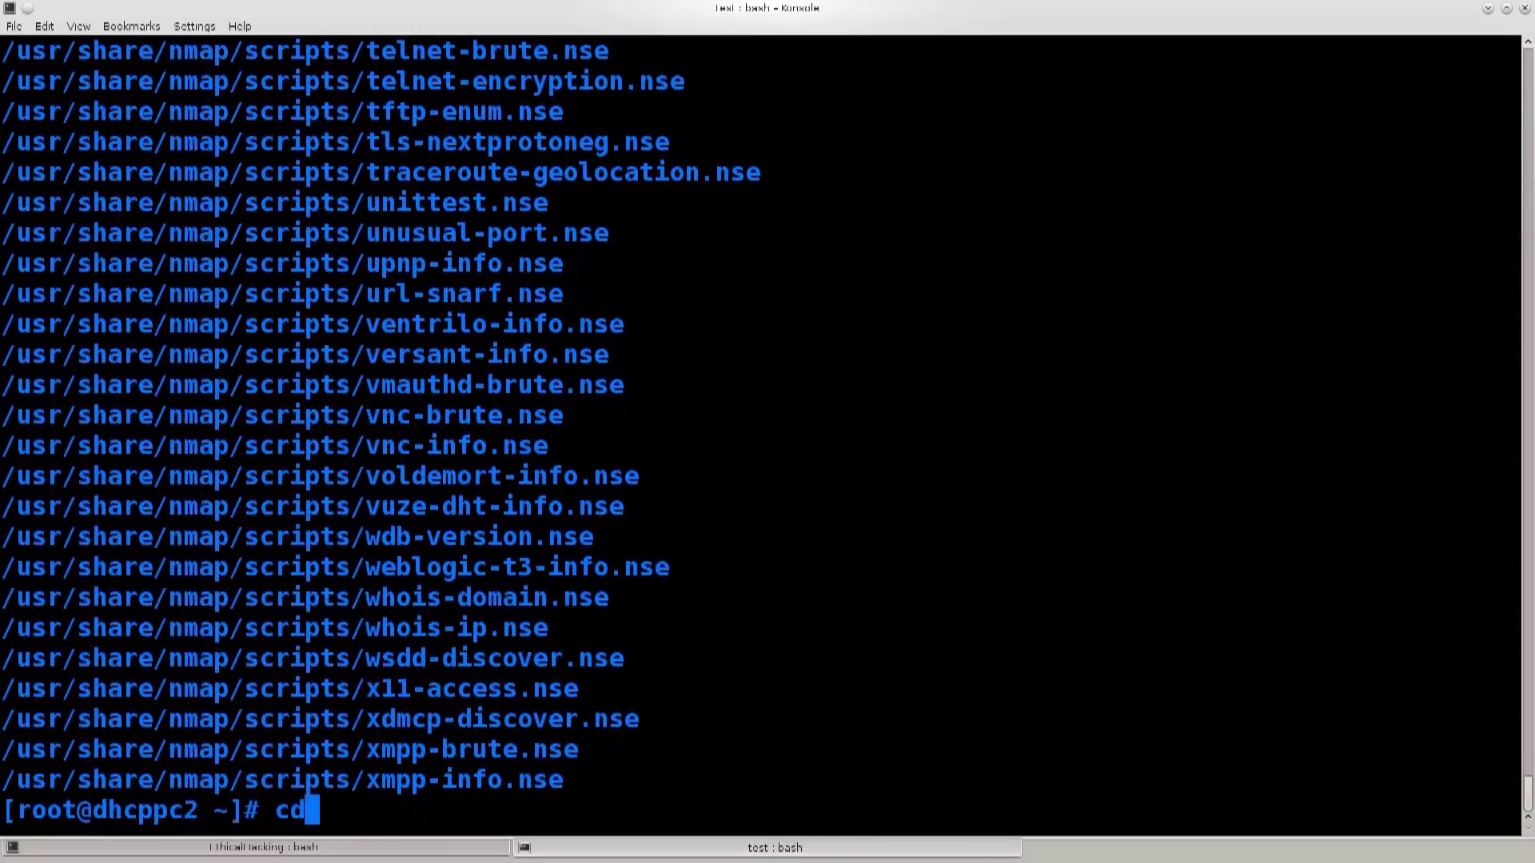
pyautogui.write(' /u')
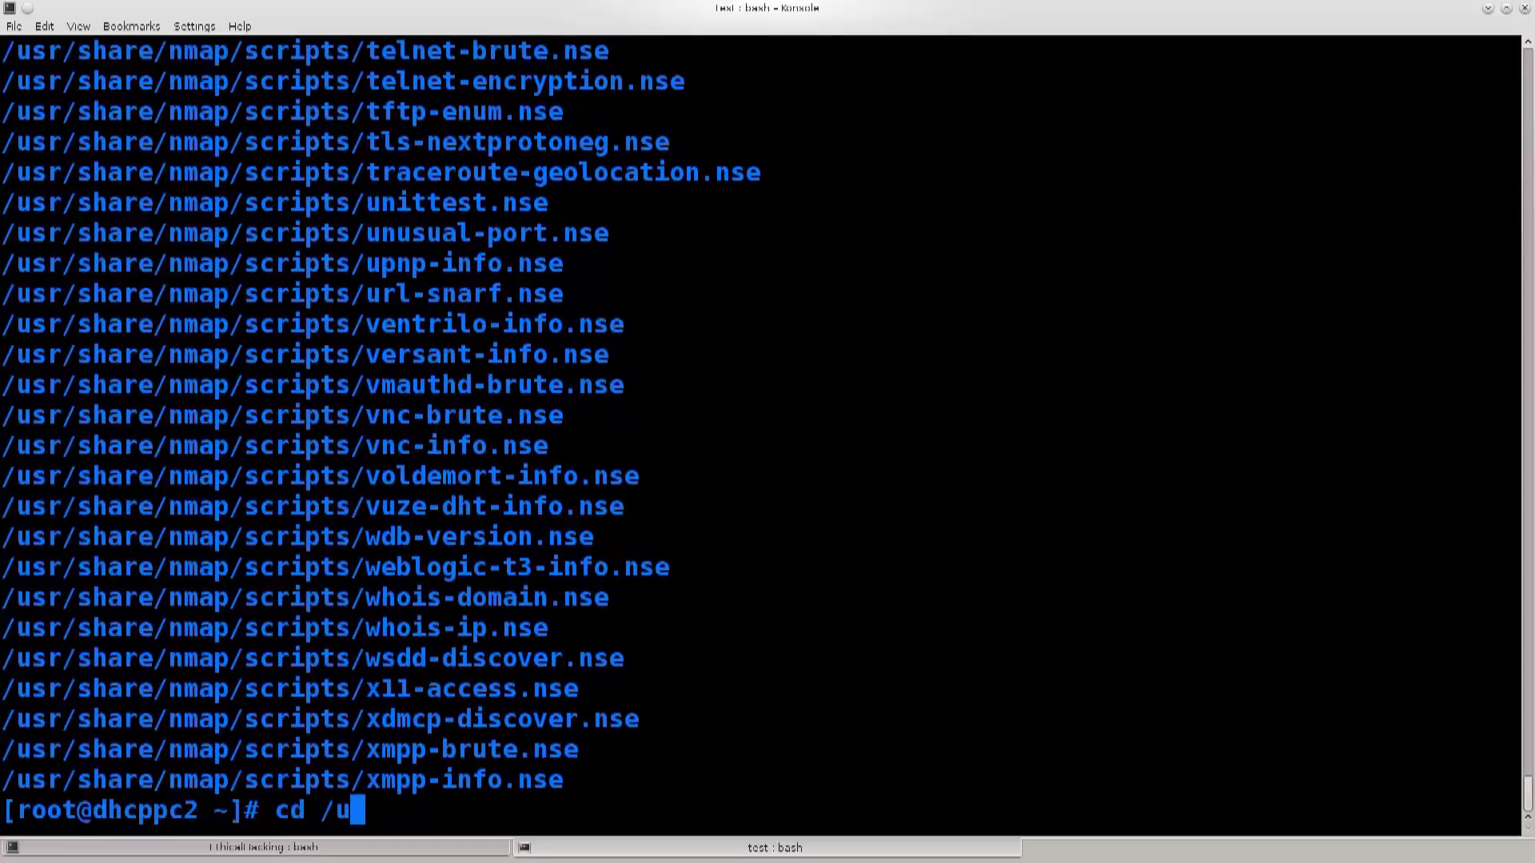
pyautogui.write('sr/sh')
# Change into /usr/share/nmap/ and clear the screen
pyautogui.press('Tab')
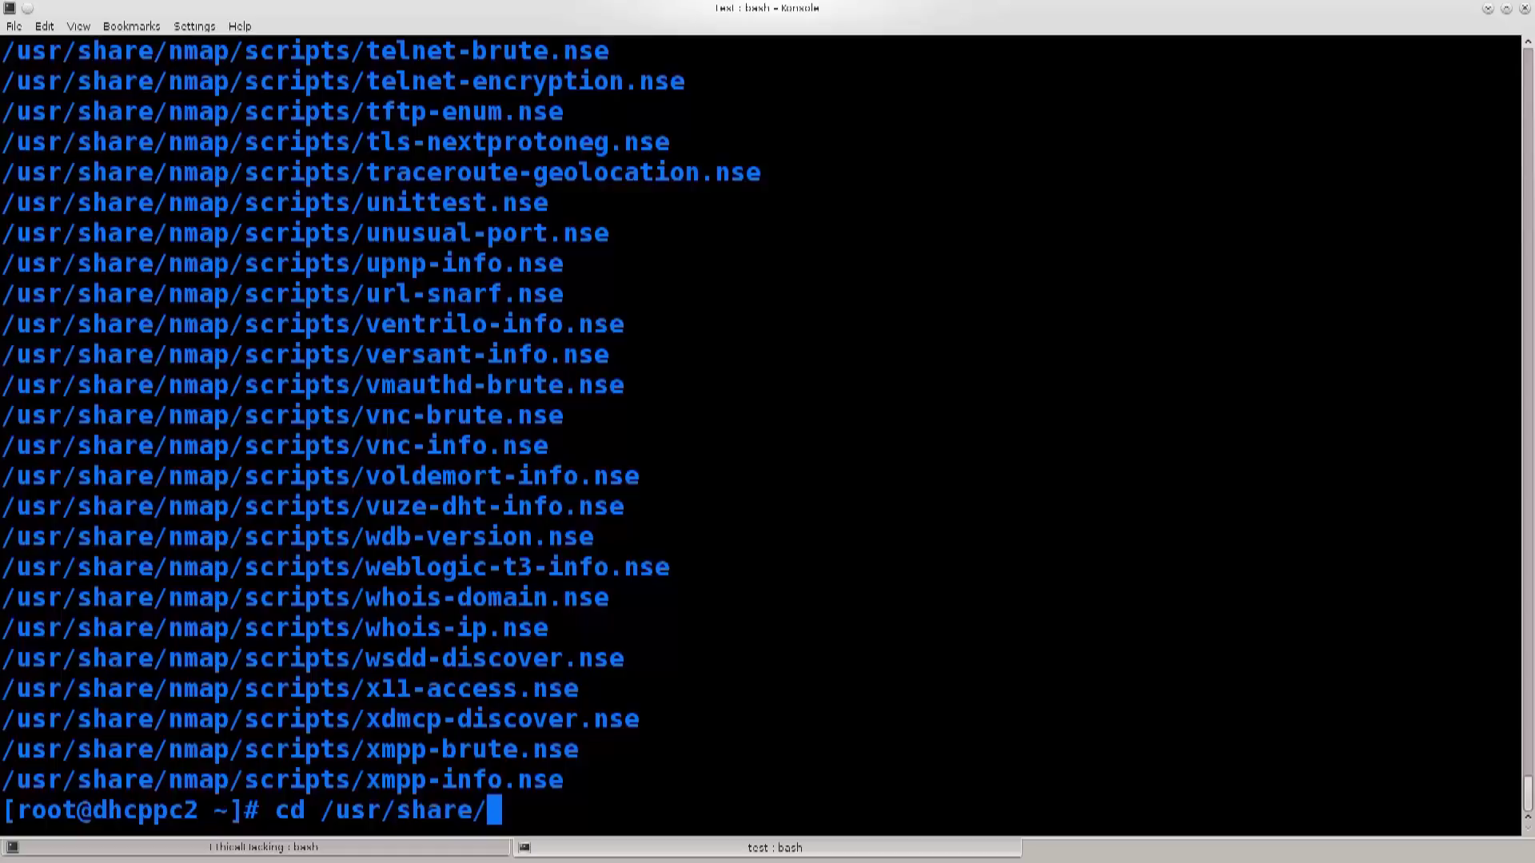
pyautogui.write('nm')
pyautogui.press('BackSpace')
pyautogui.write('map/')
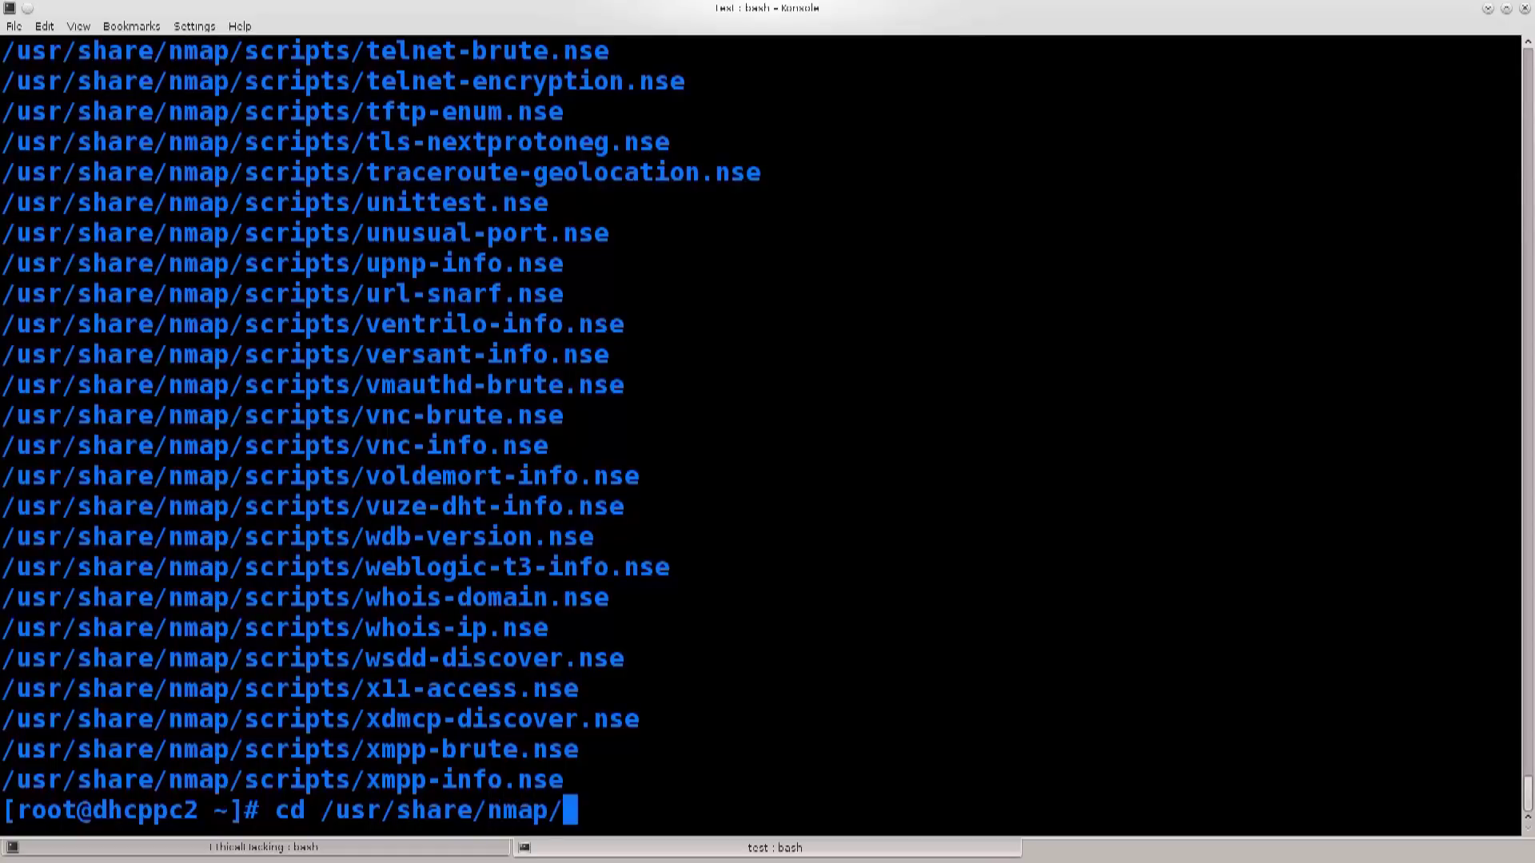
pyautogui.press('Return')
pyautogui.write('clear')
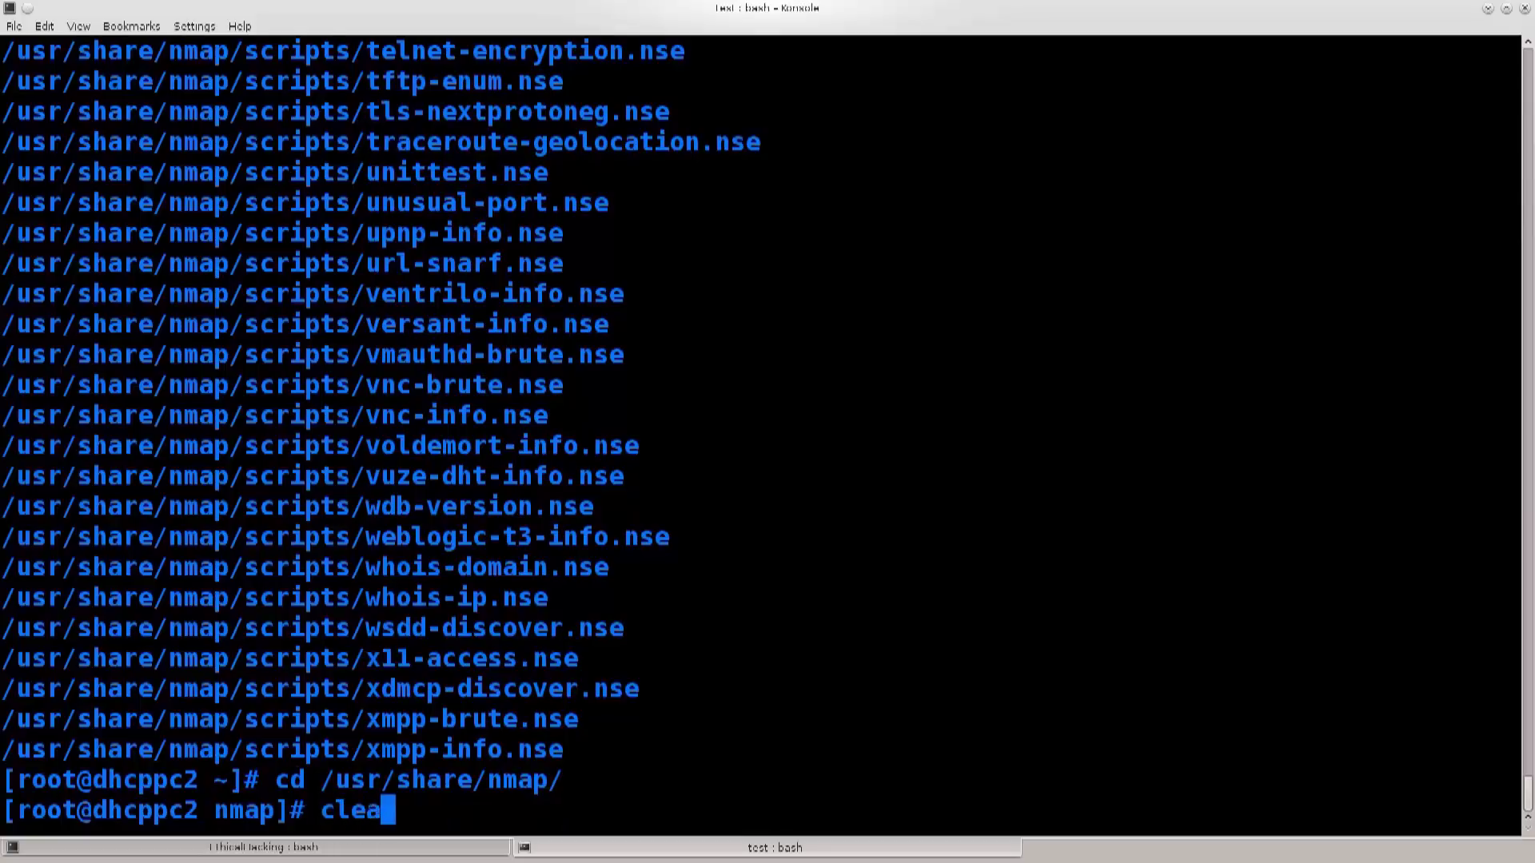
pyautogui.press('Return')
pyautogui.write('ls')
pyautogui.press('Return')
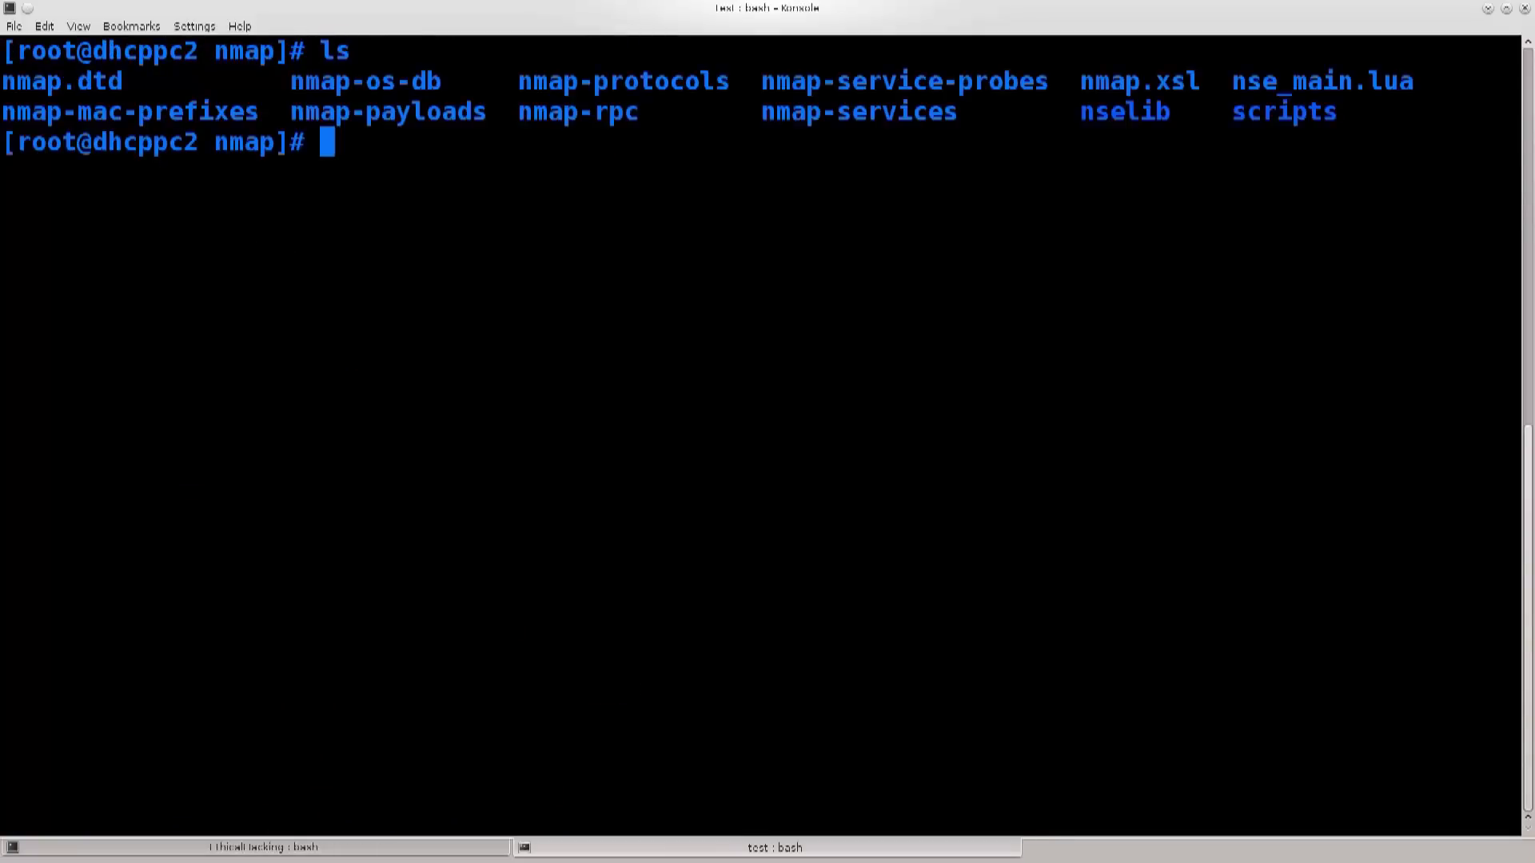
pyautogui.moveTo(77, 82); pyautogui.dragTo(1379, 112)
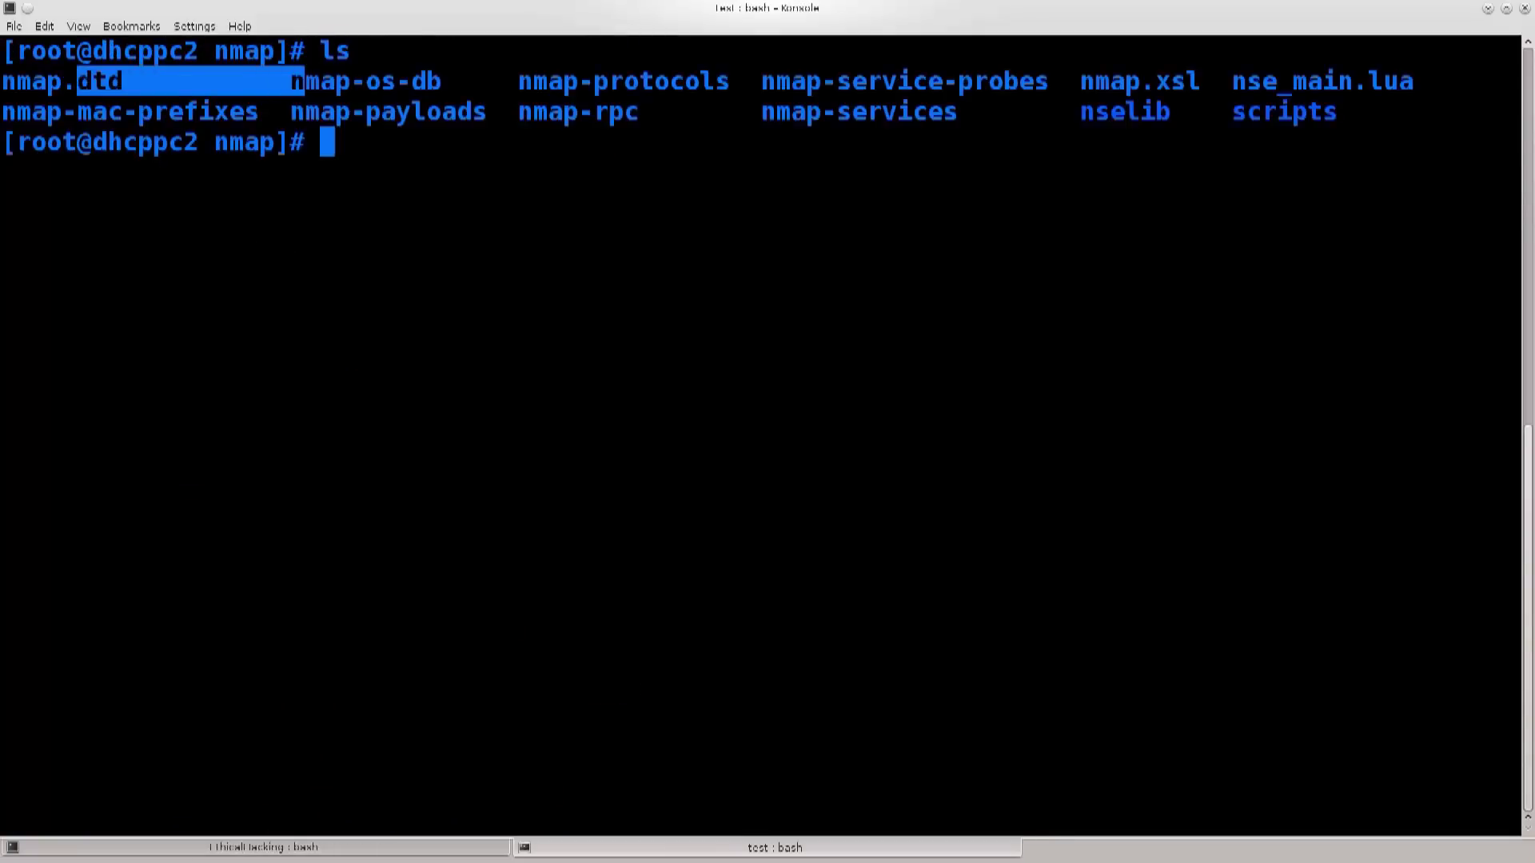
pyautogui.click(768, 360)
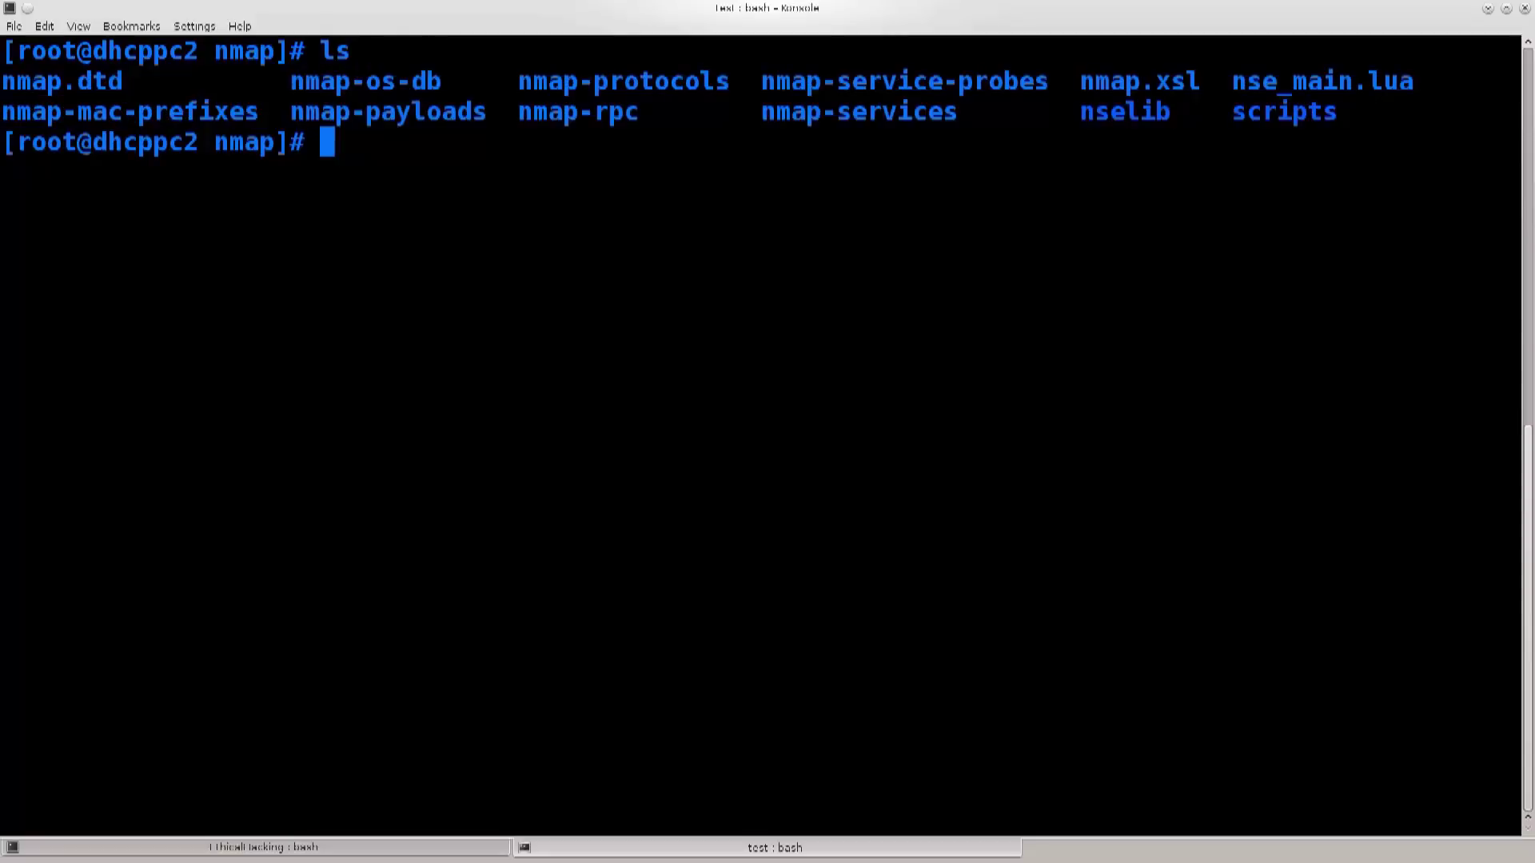
pyautogui.doubleClick(1283, 111)
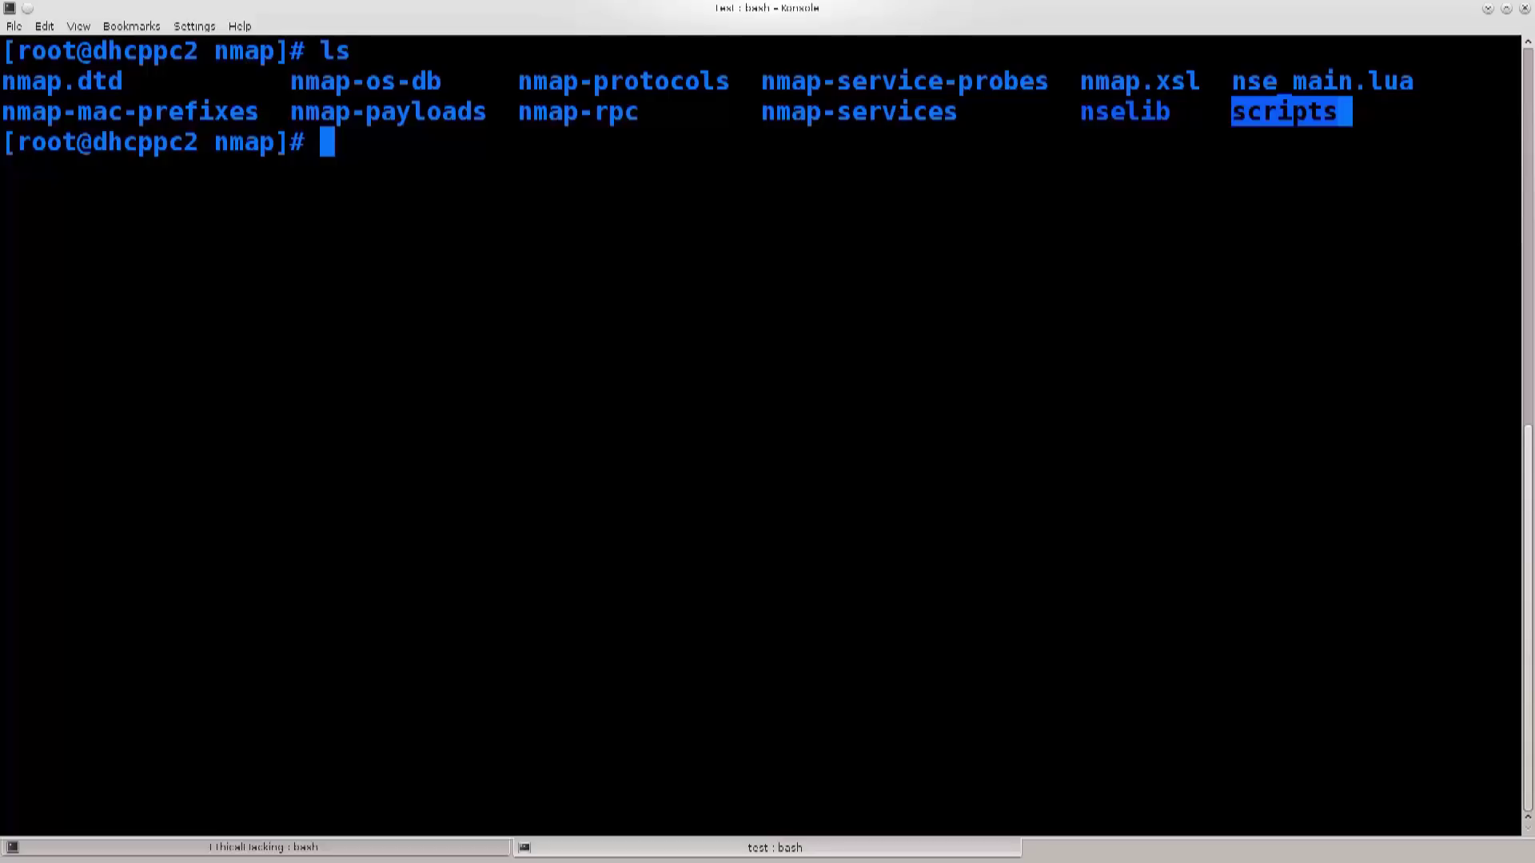
pyautogui.moveTo(1082, 112); pyautogui.dragTo(1336, 112)
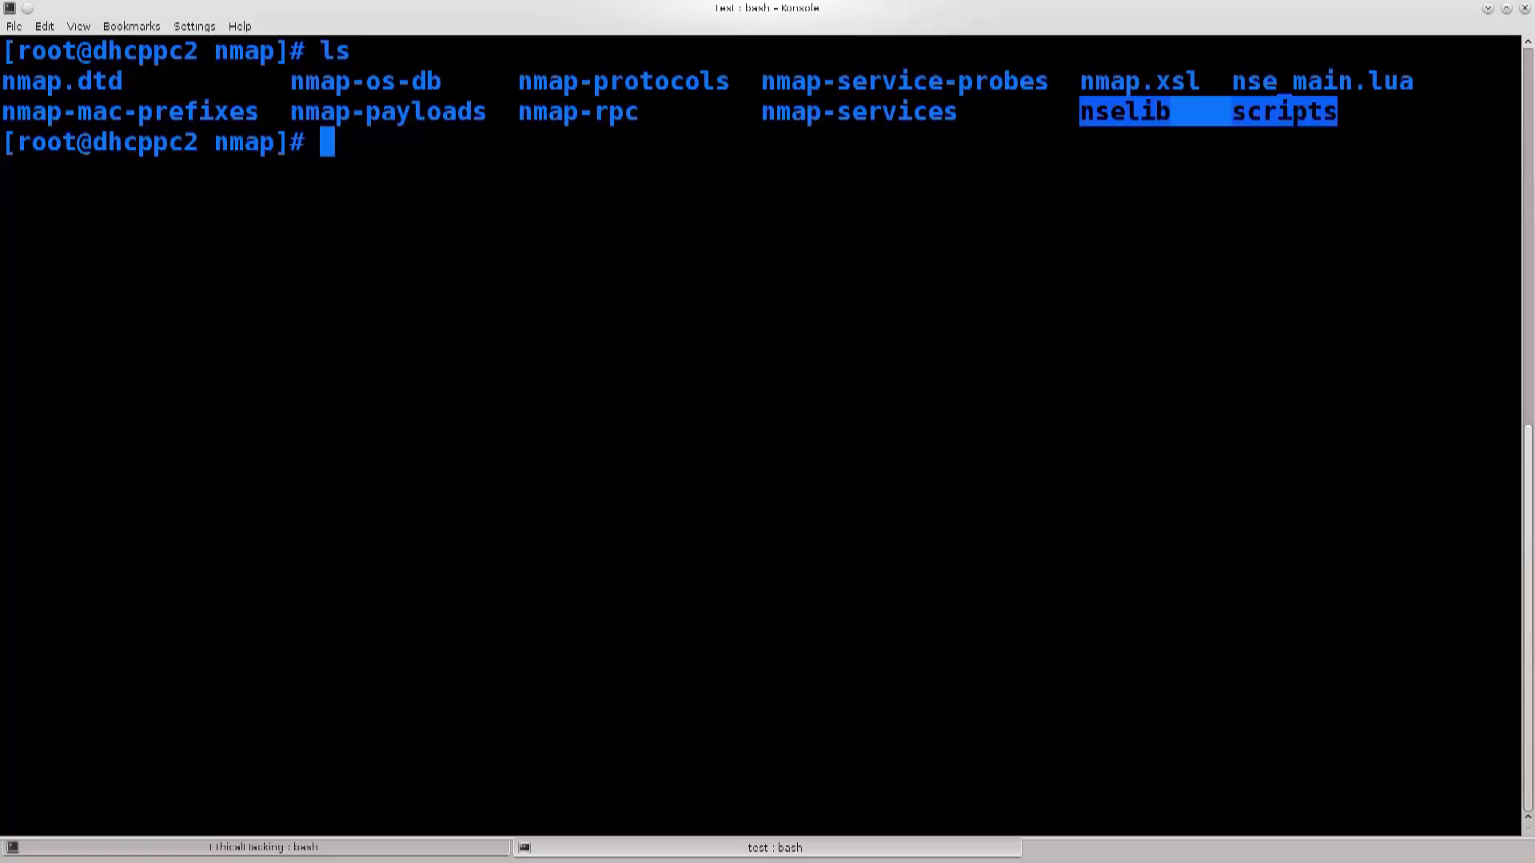
pyautogui.click(768, 481)
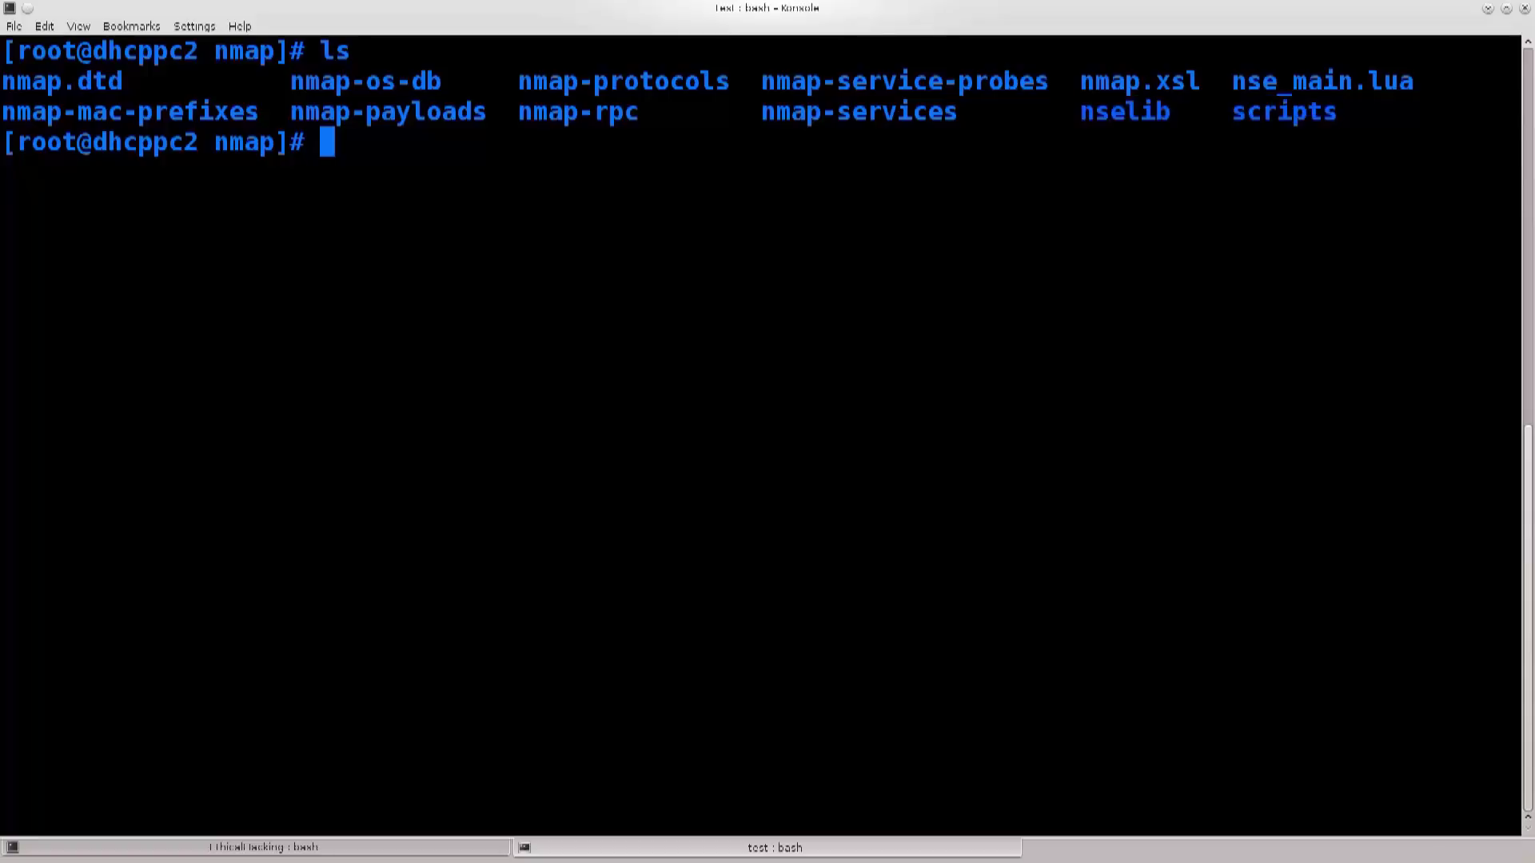
pyautogui.moveTo(1082, 112); pyautogui.dragTo(1349, 112)
pyautogui.write('clear')
# Clear the screen, enter the nmap scripts folder and list its .nse scripts
pyautogui.press('Return')
pyautogui.write('cd ')
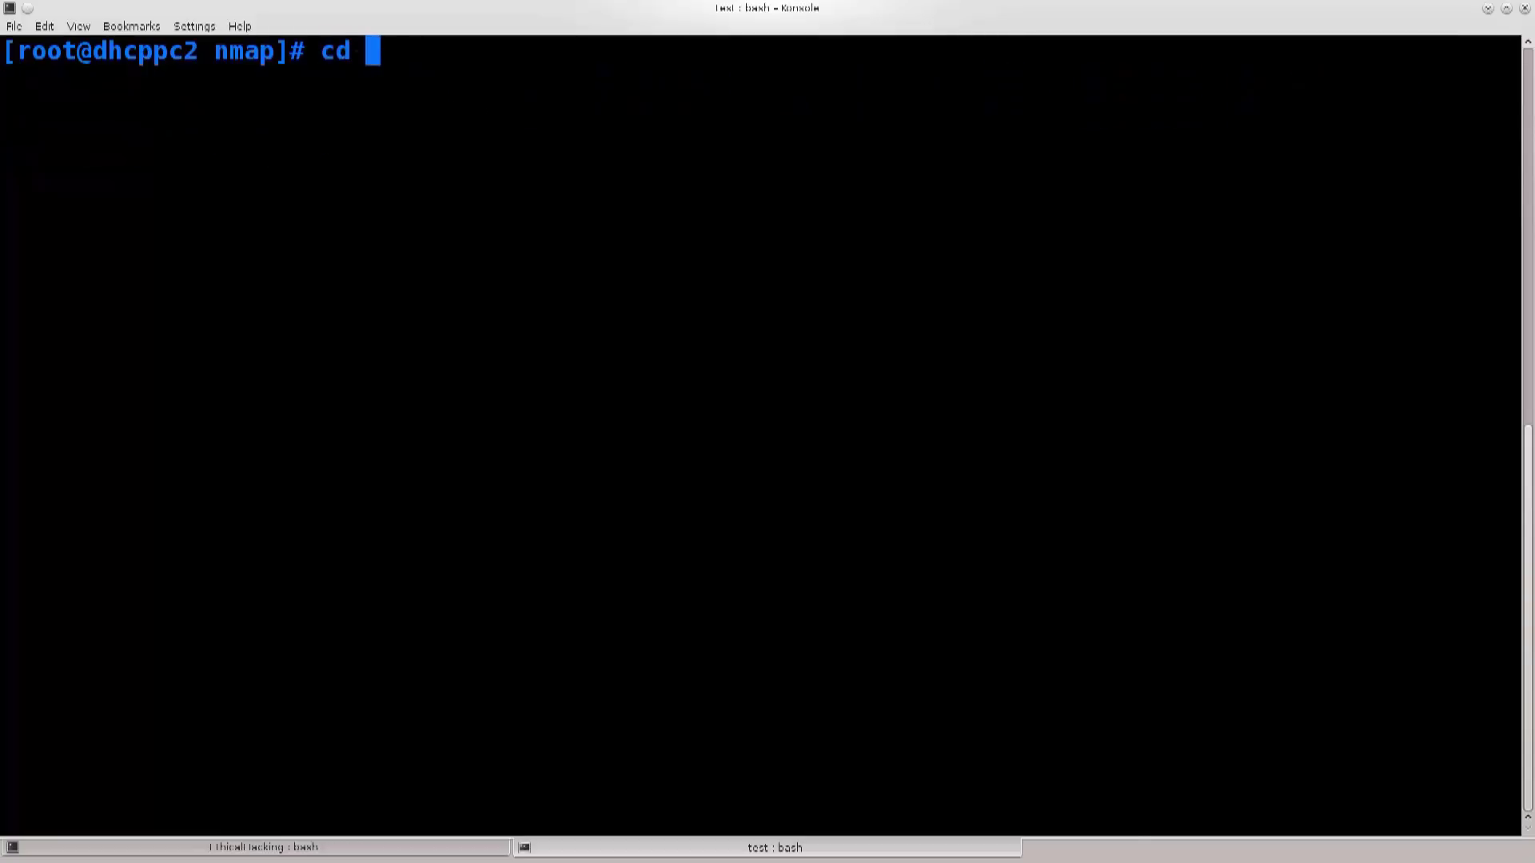
pyautogui.write('scripts/')
pyautogui.press('Return')
pyautogui.write('ls')
pyautogui.press('Return')
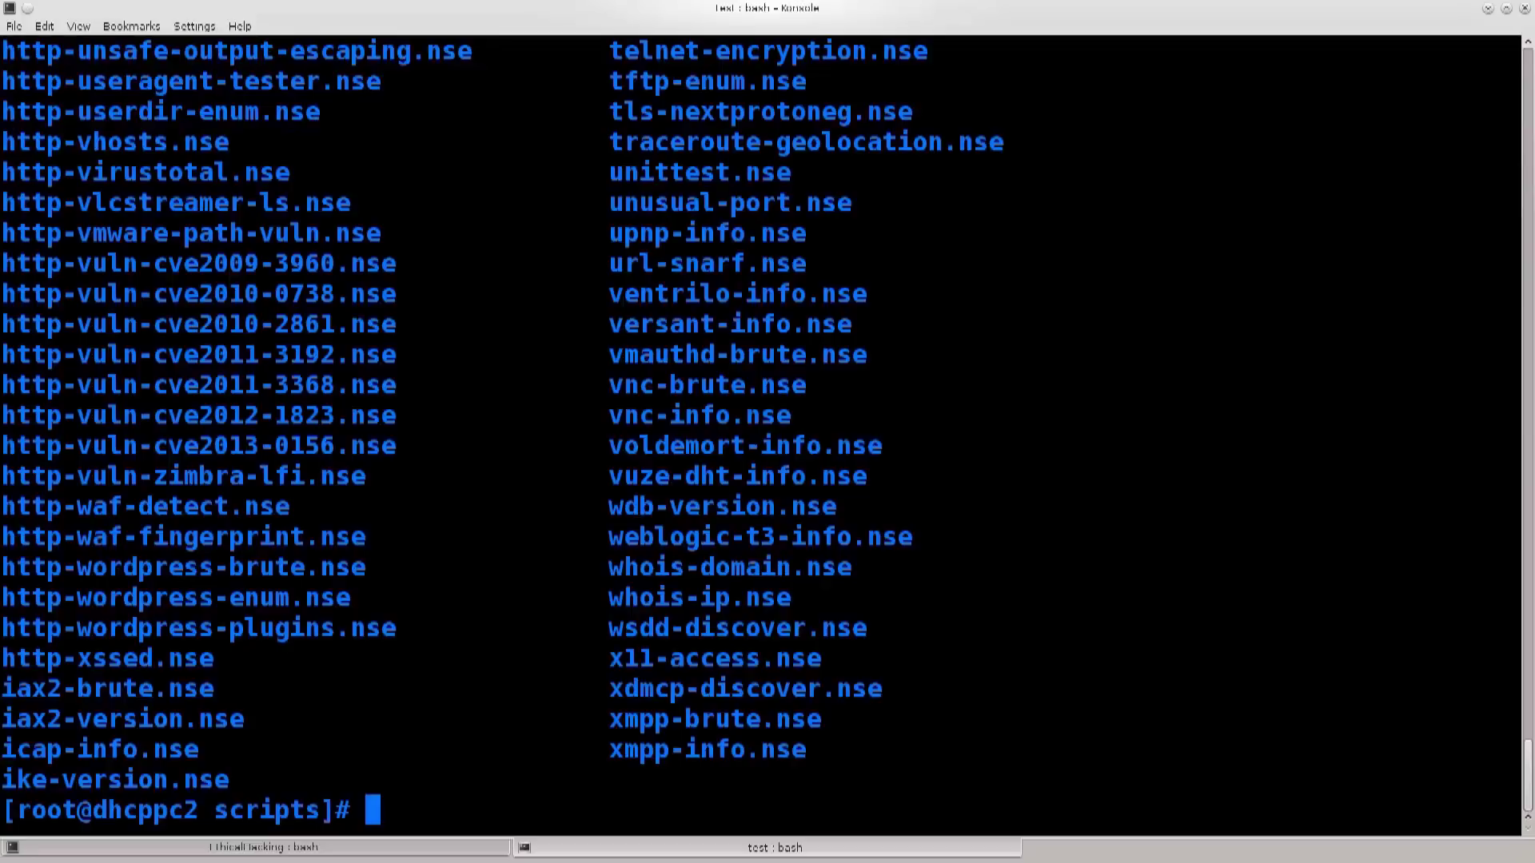
pyautogui.scroll(3, 767, 432)
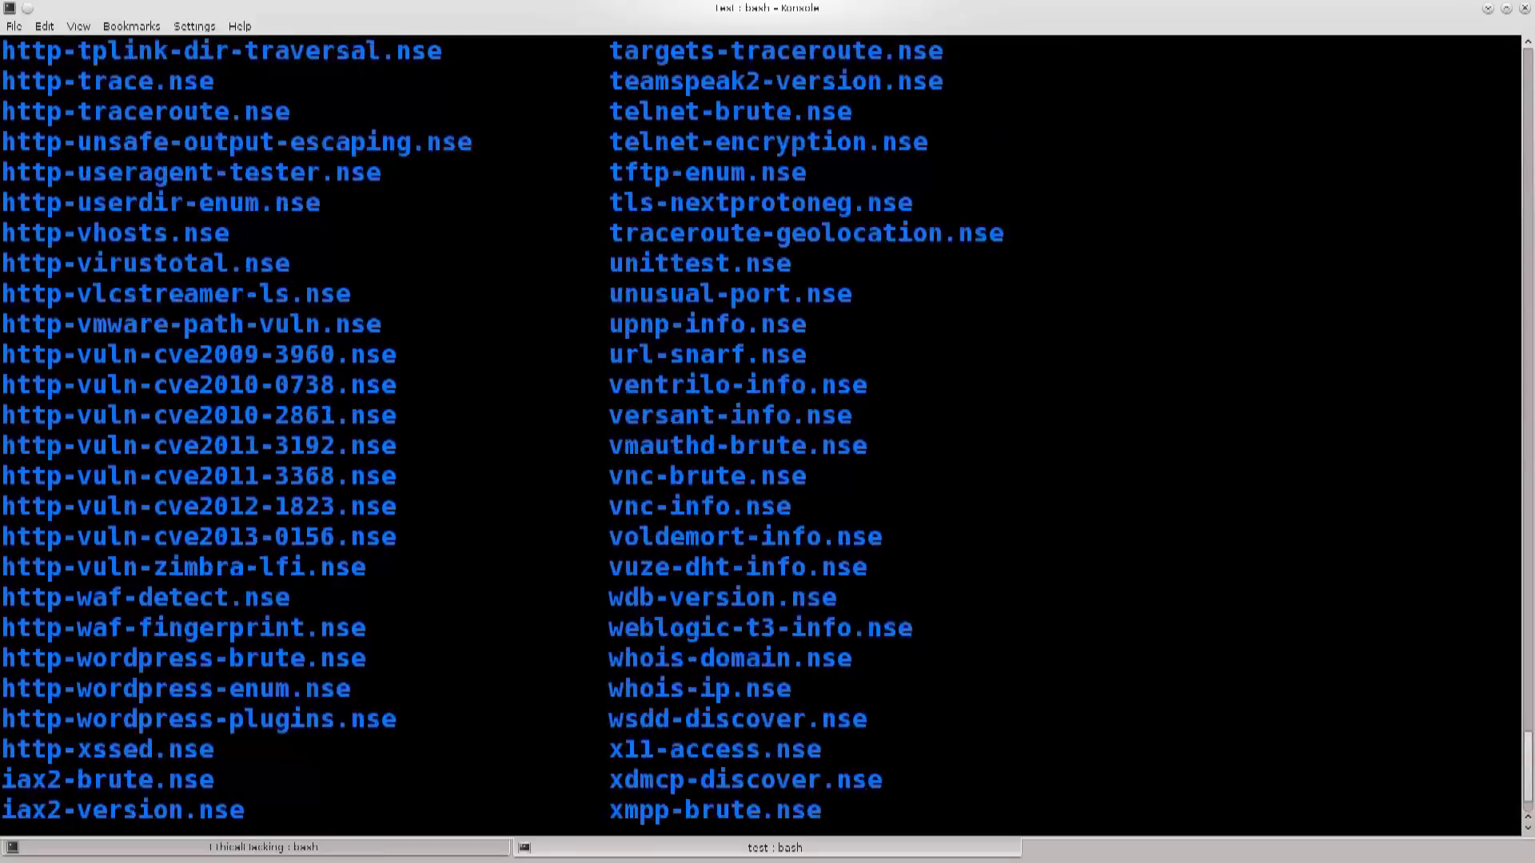
pyautogui.scroll(3, 767, 432)
pyautogui.scroll(3, 767, 432)
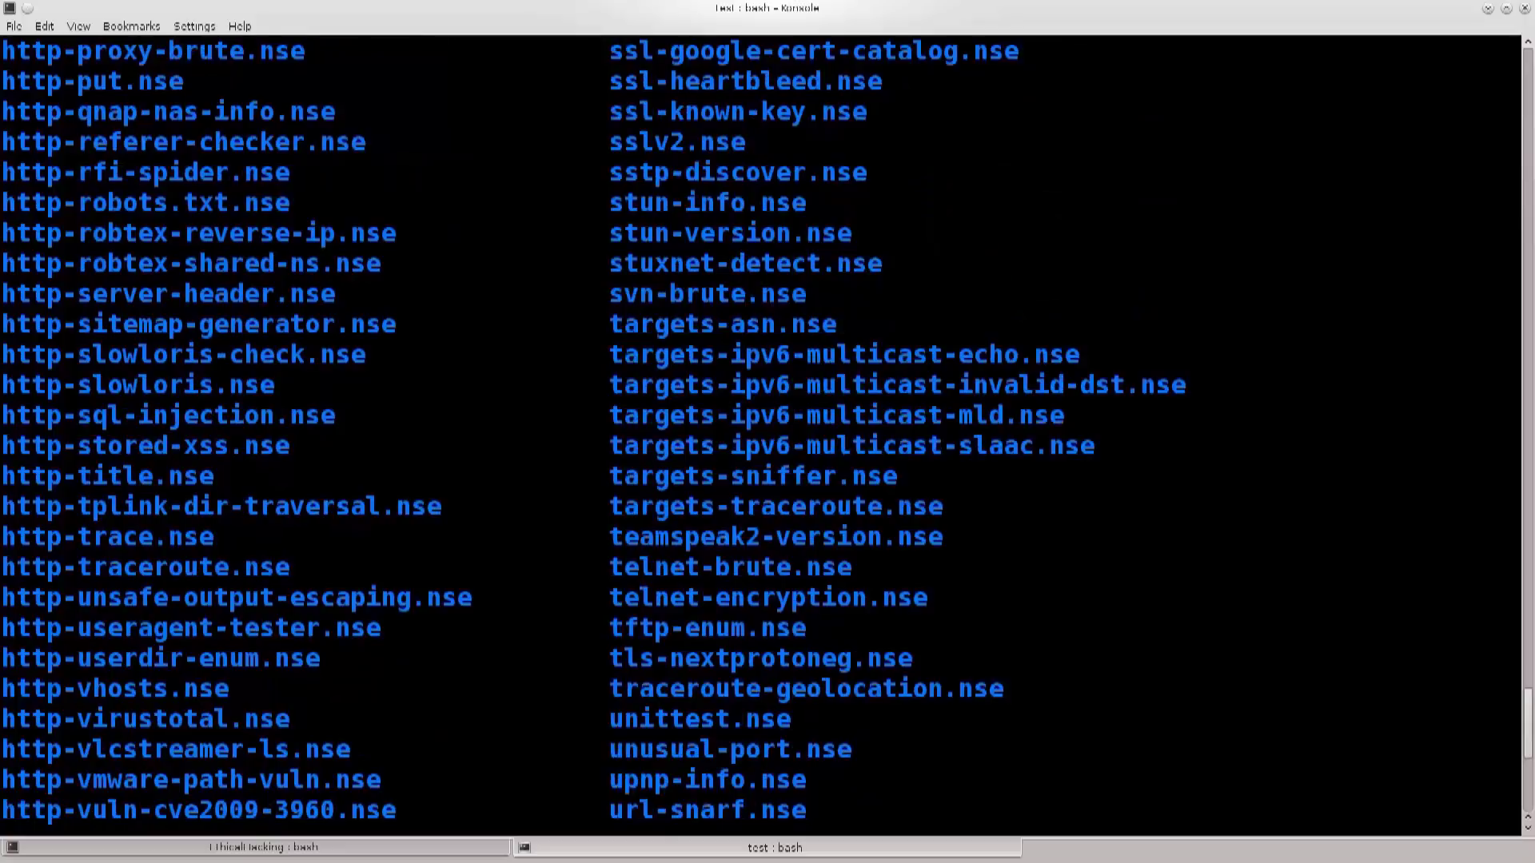
pyautogui.scroll(3, 768, 432)
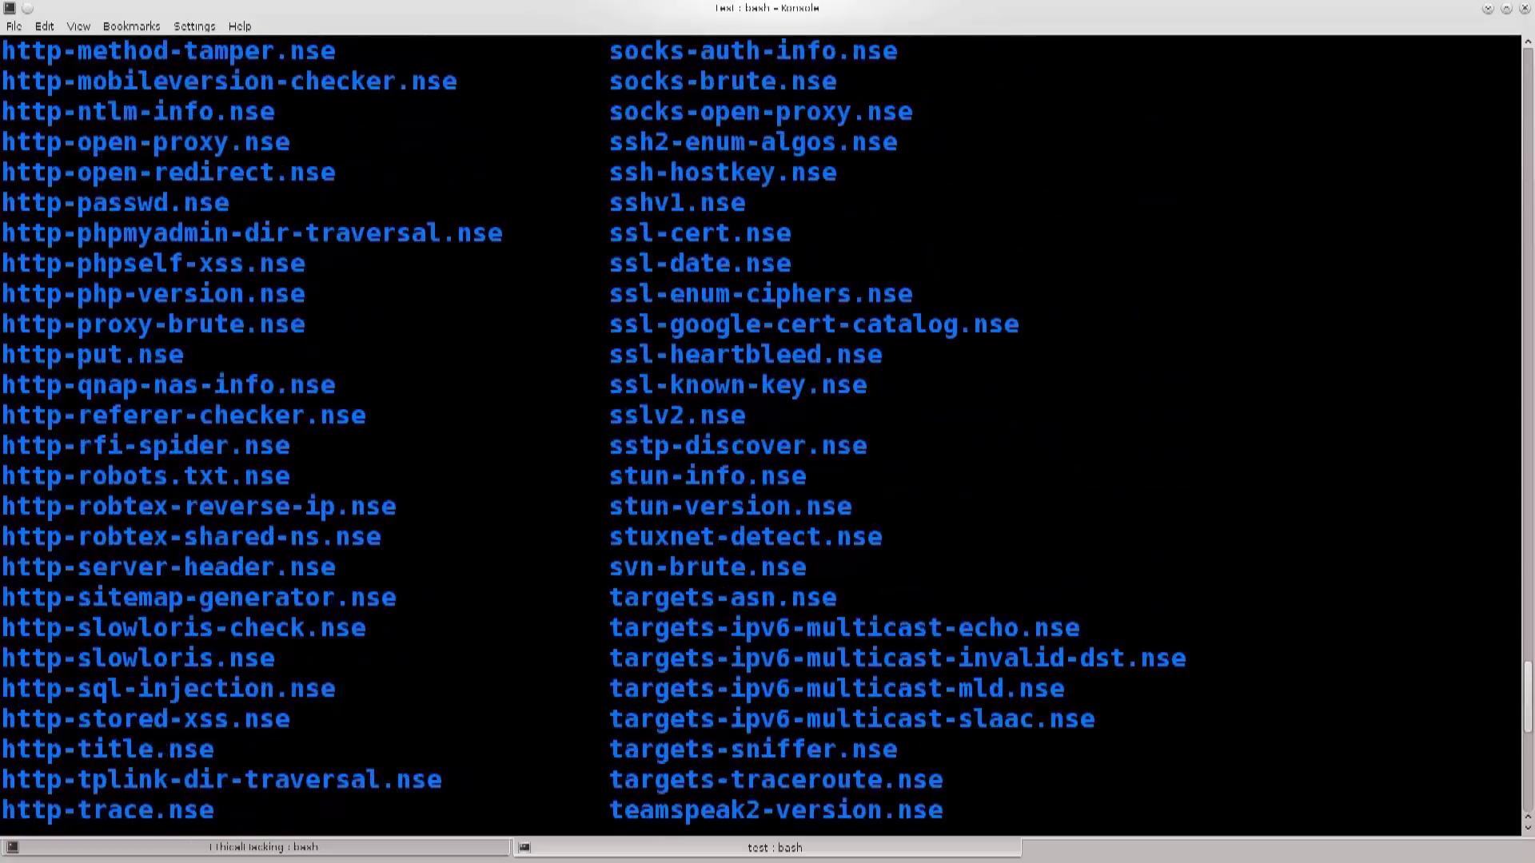
pyautogui.scroll(3, 767, 432)
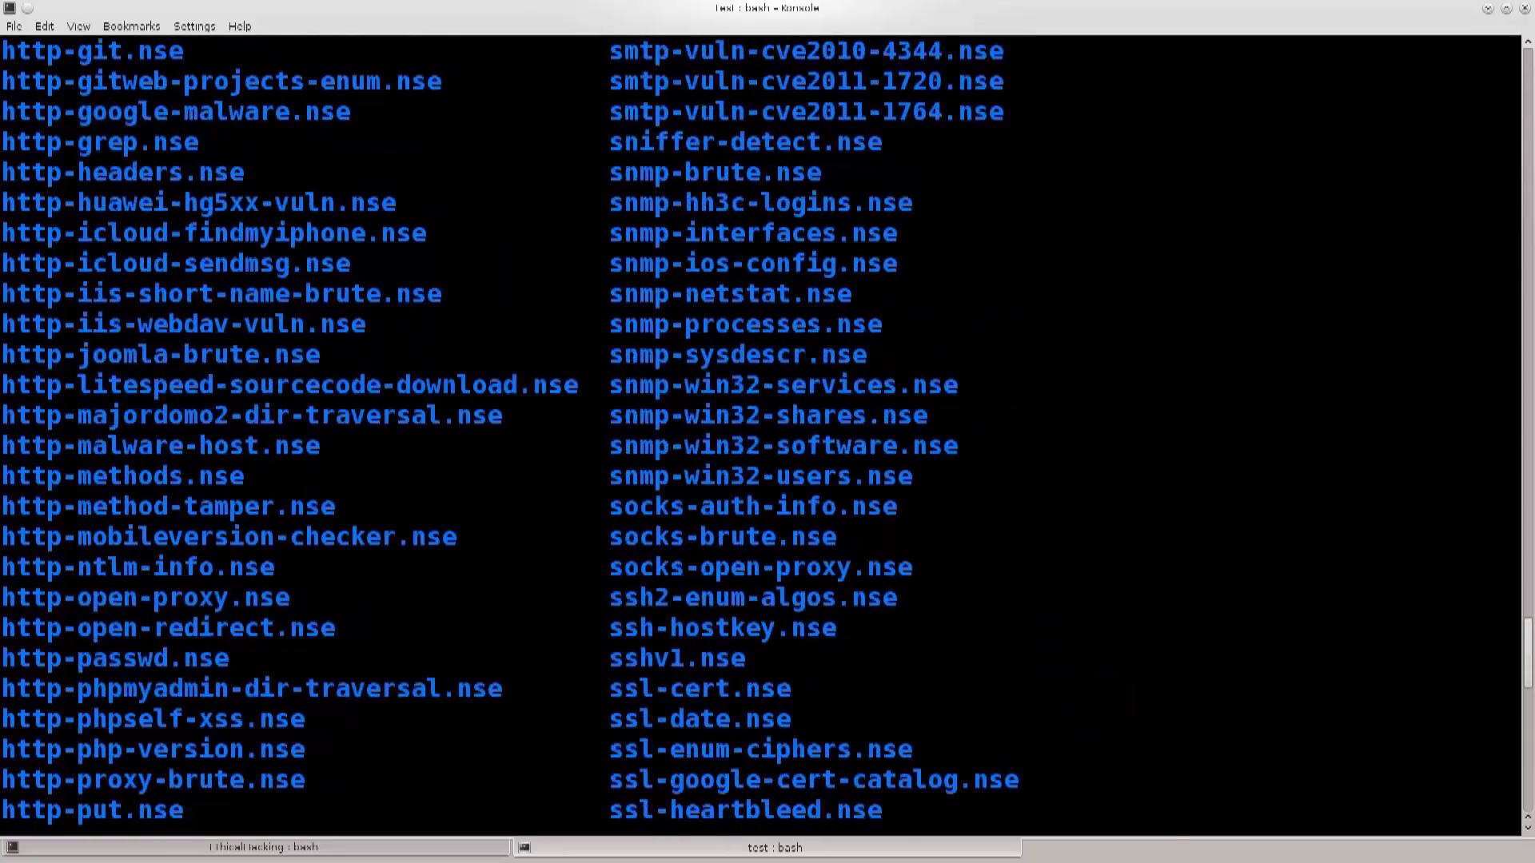
pyautogui.scroll(-3, 768, 431)
pyautogui.scroll(-5, 767, 432)
pyautogui.scroll(-3, 767, 432)
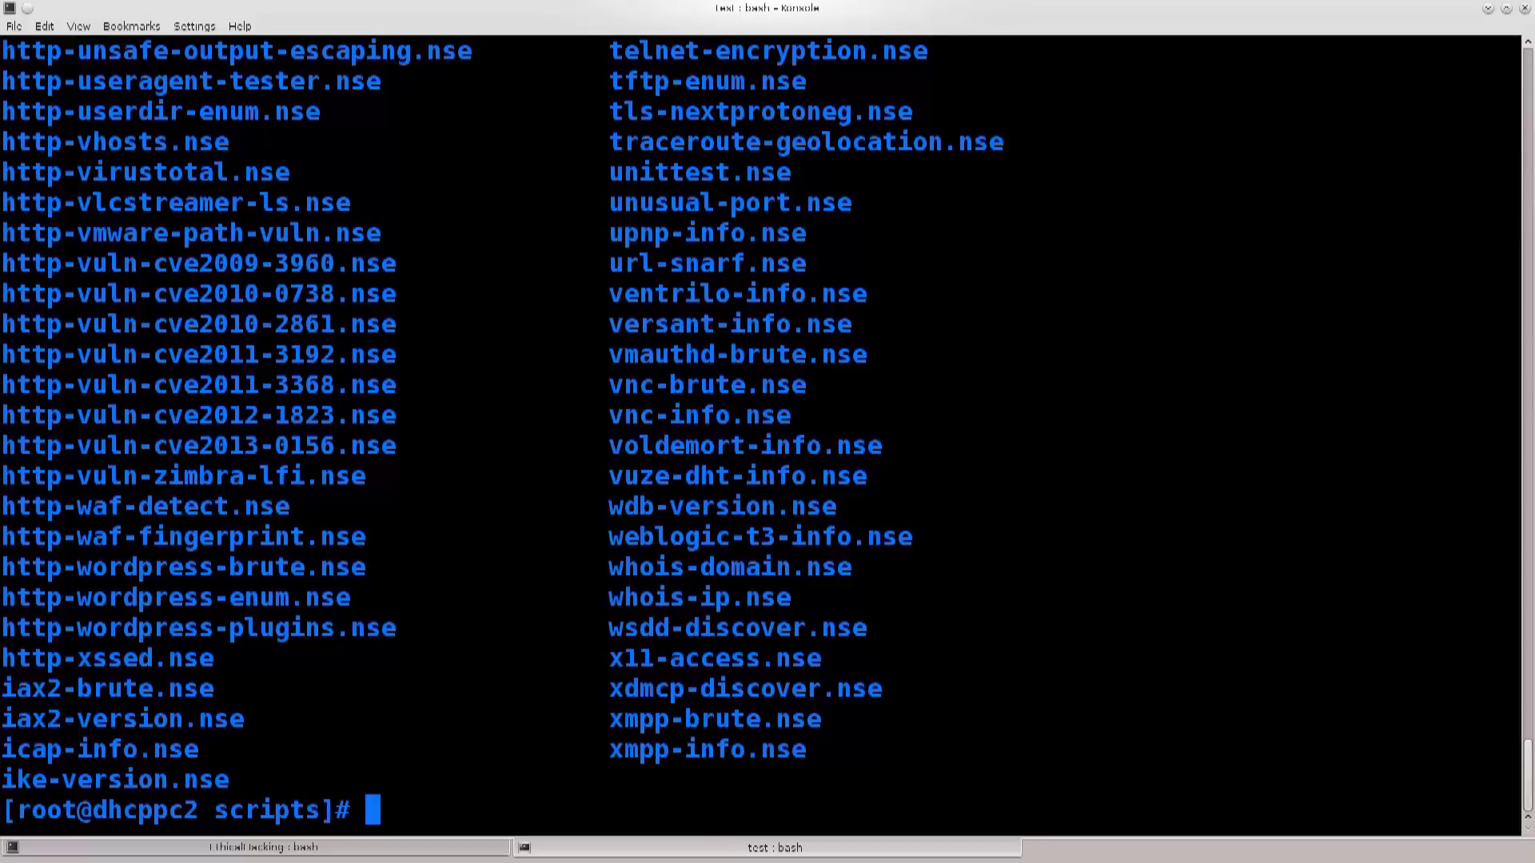
pyautogui.write('ls')
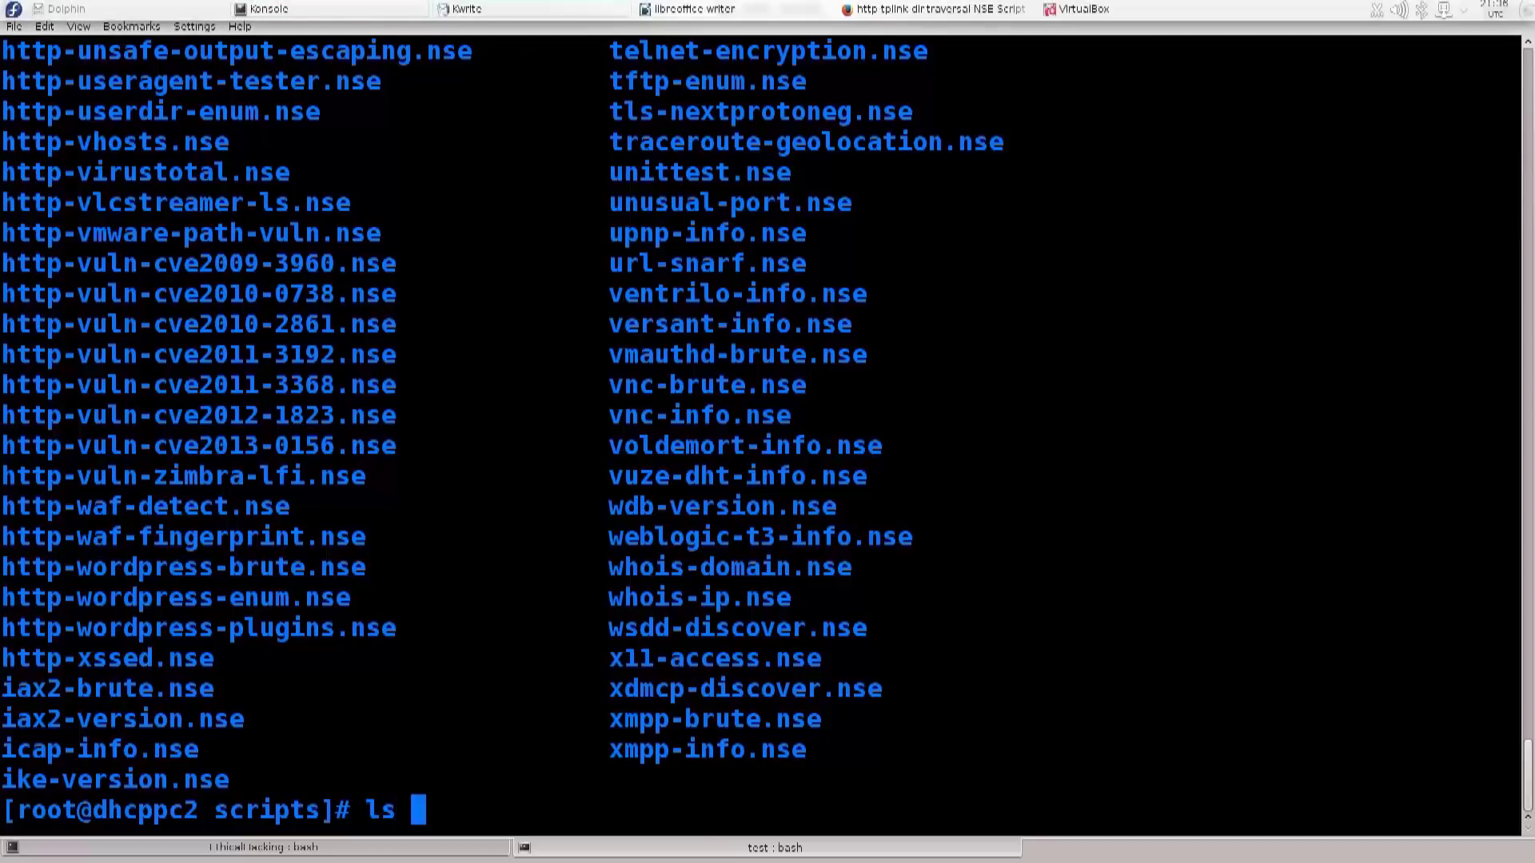
# Copy the name http-tplink-dir-traversal.nse from Firefox's Download link and return to Konsole
pyautogui.click(936, 8)
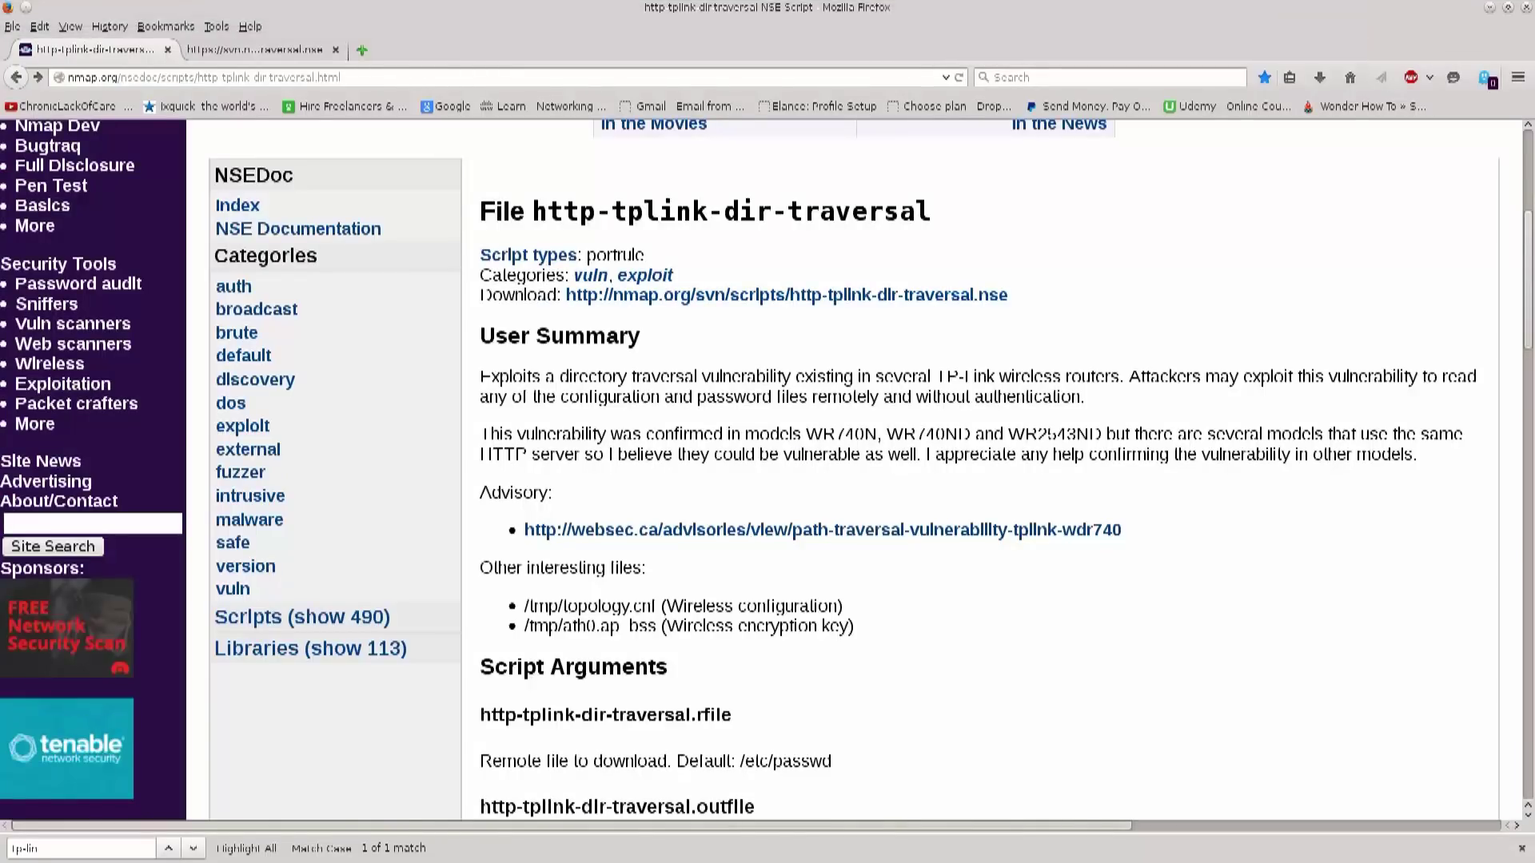
pyautogui.scroll(-5, 839, 479)
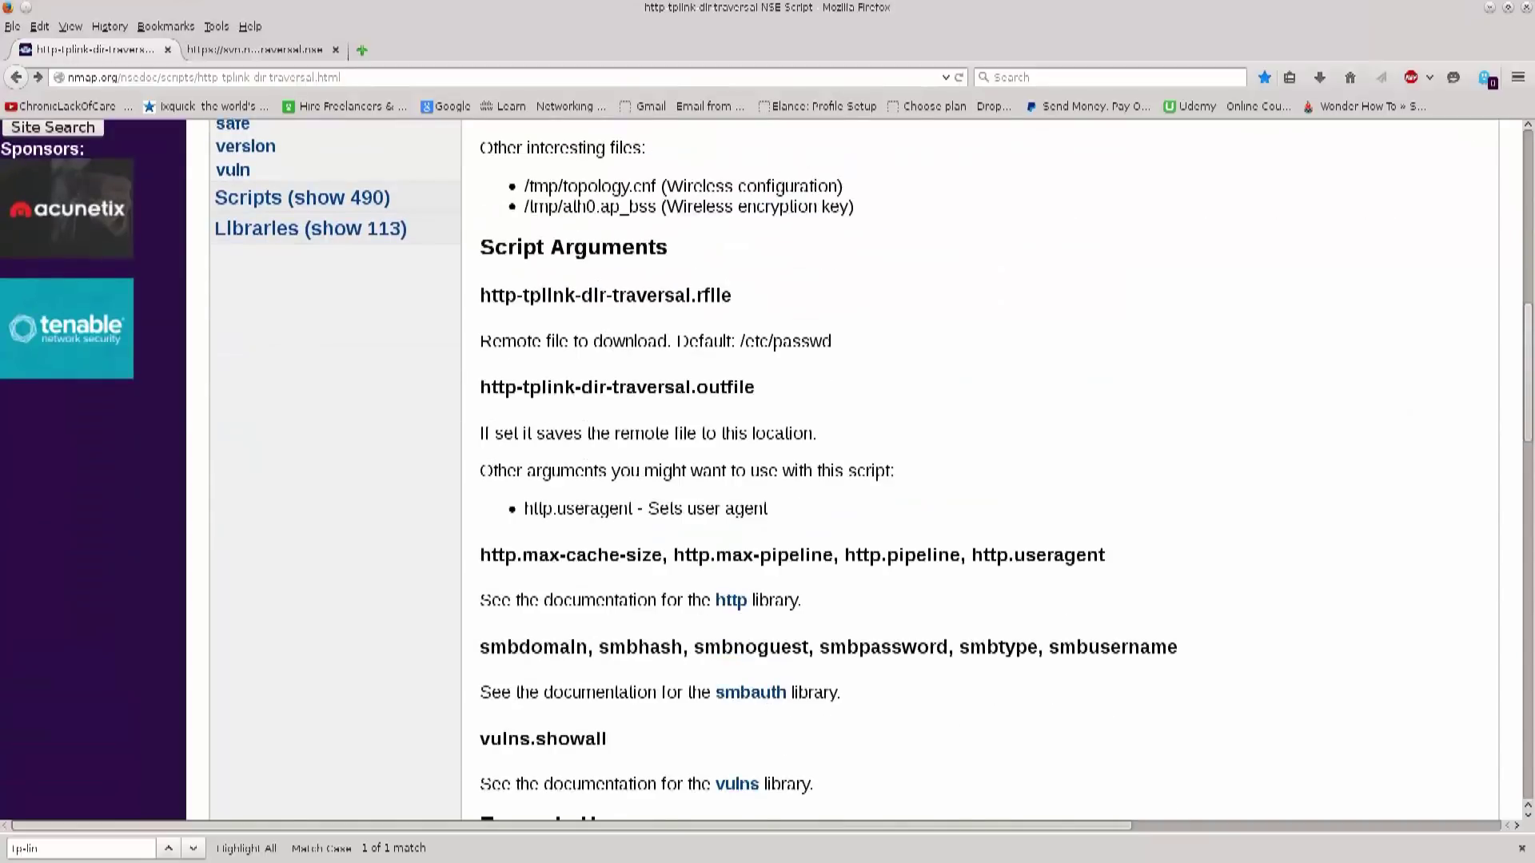
pyautogui.scroll(5, 839, 480)
pyautogui.moveTo(1008, 235); pyautogui.dragTo(791, 236)
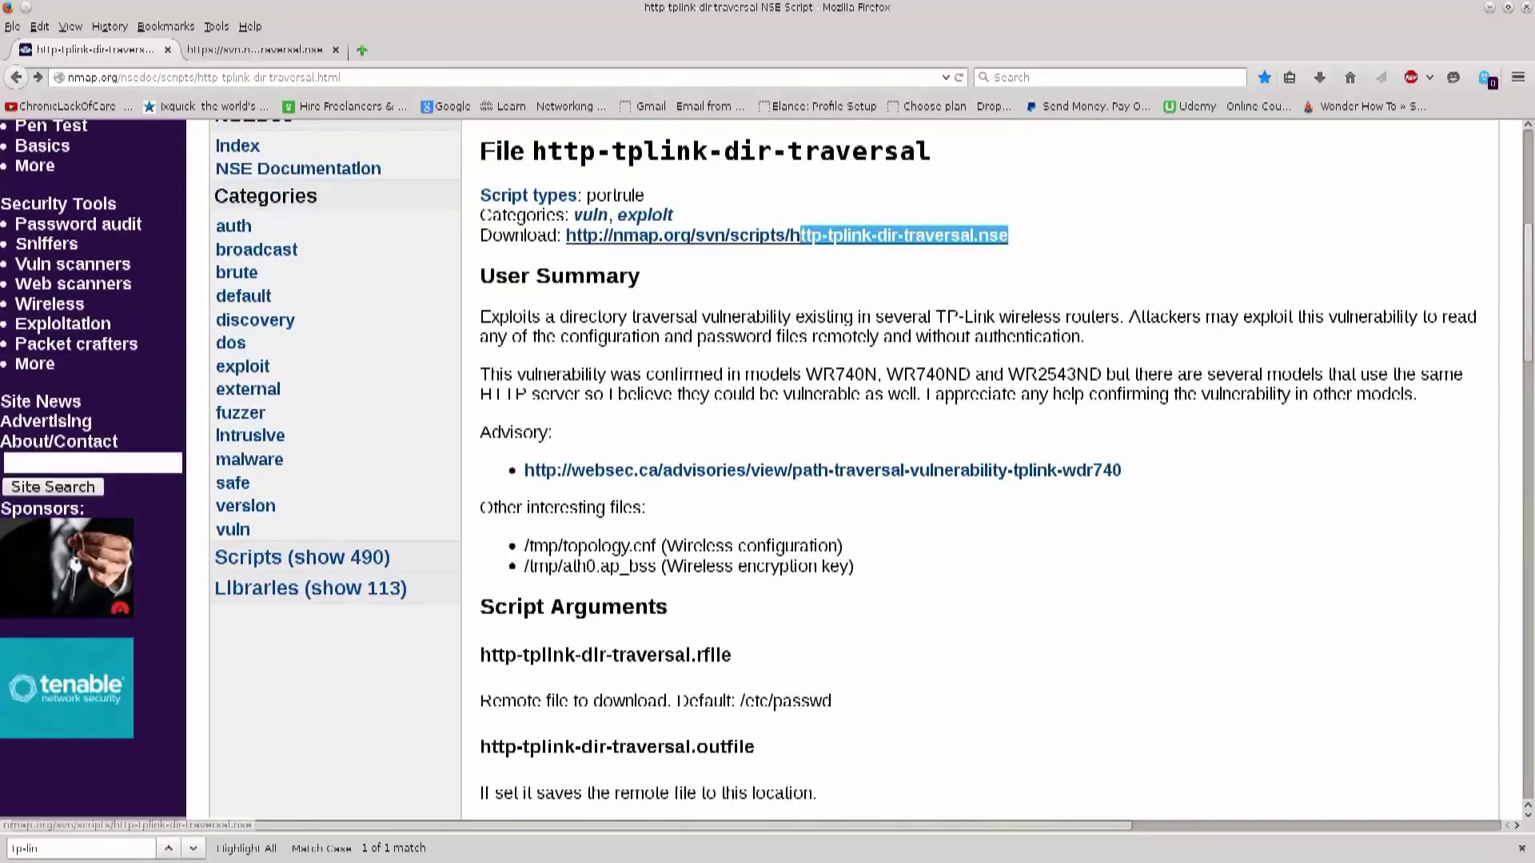
pyautogui.rightClick(825, 238)
pyautogui.click(857, 355)
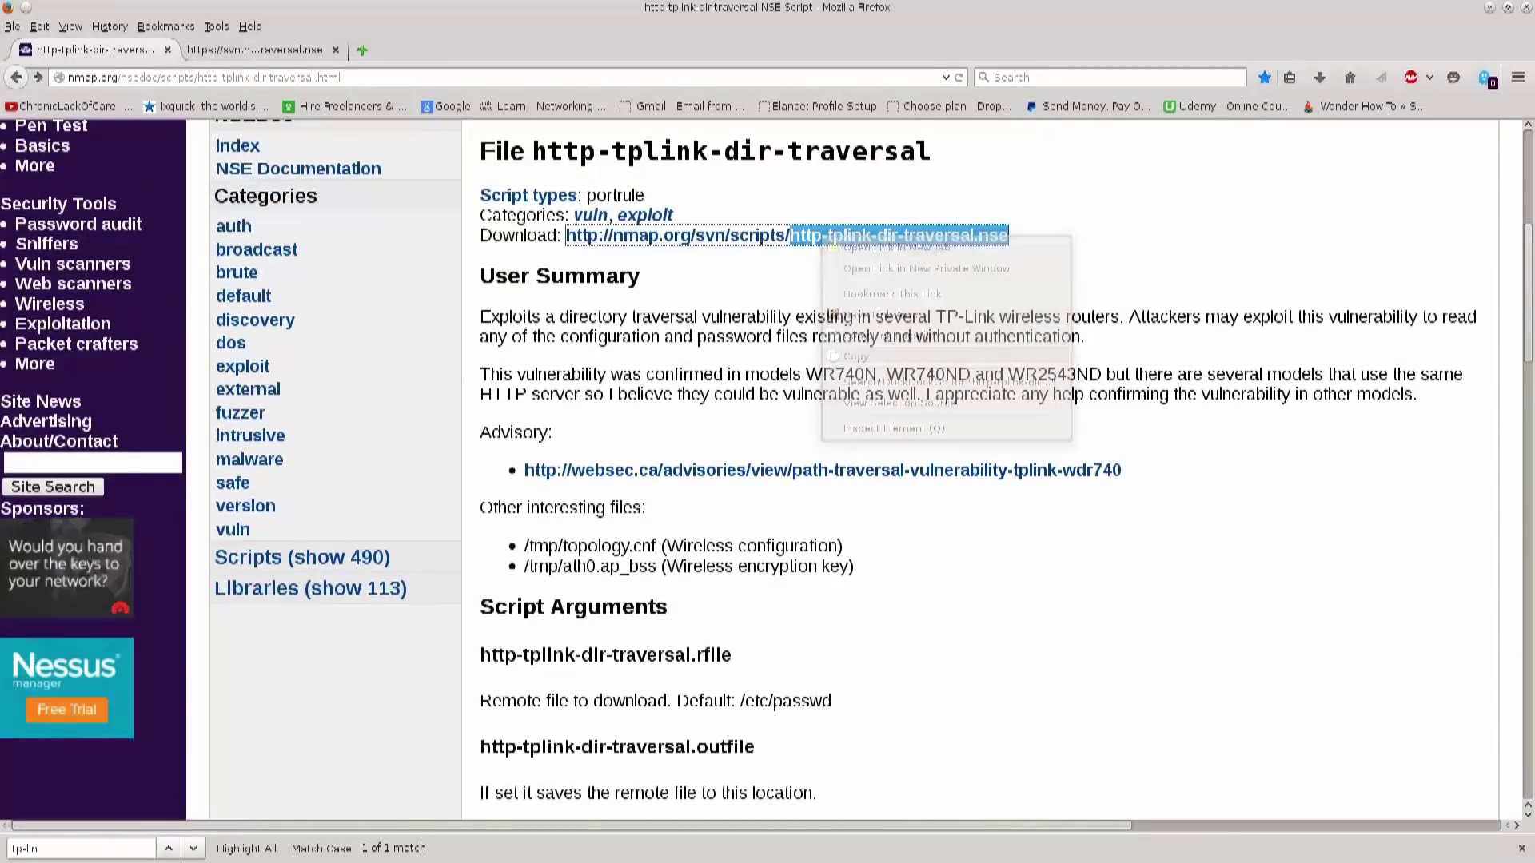
pyautogui.click(467, 8)
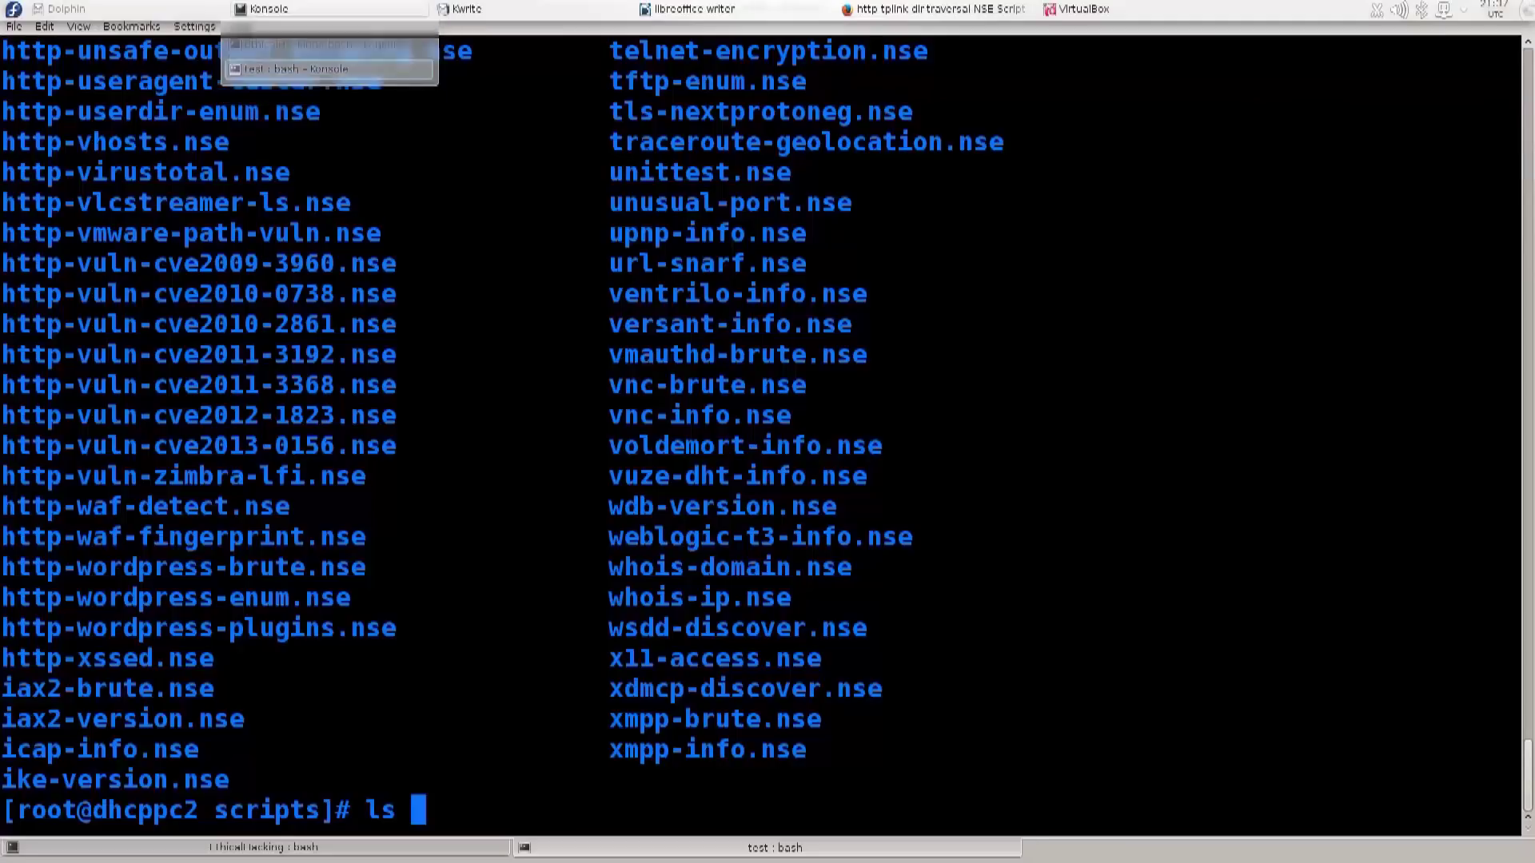
# Confirm http-tplink-dir-traversal.nse exists with ls, then start pasting the name after cat
pyautogui.rightClick(541, 529)
pyautogui.click(576, 565)
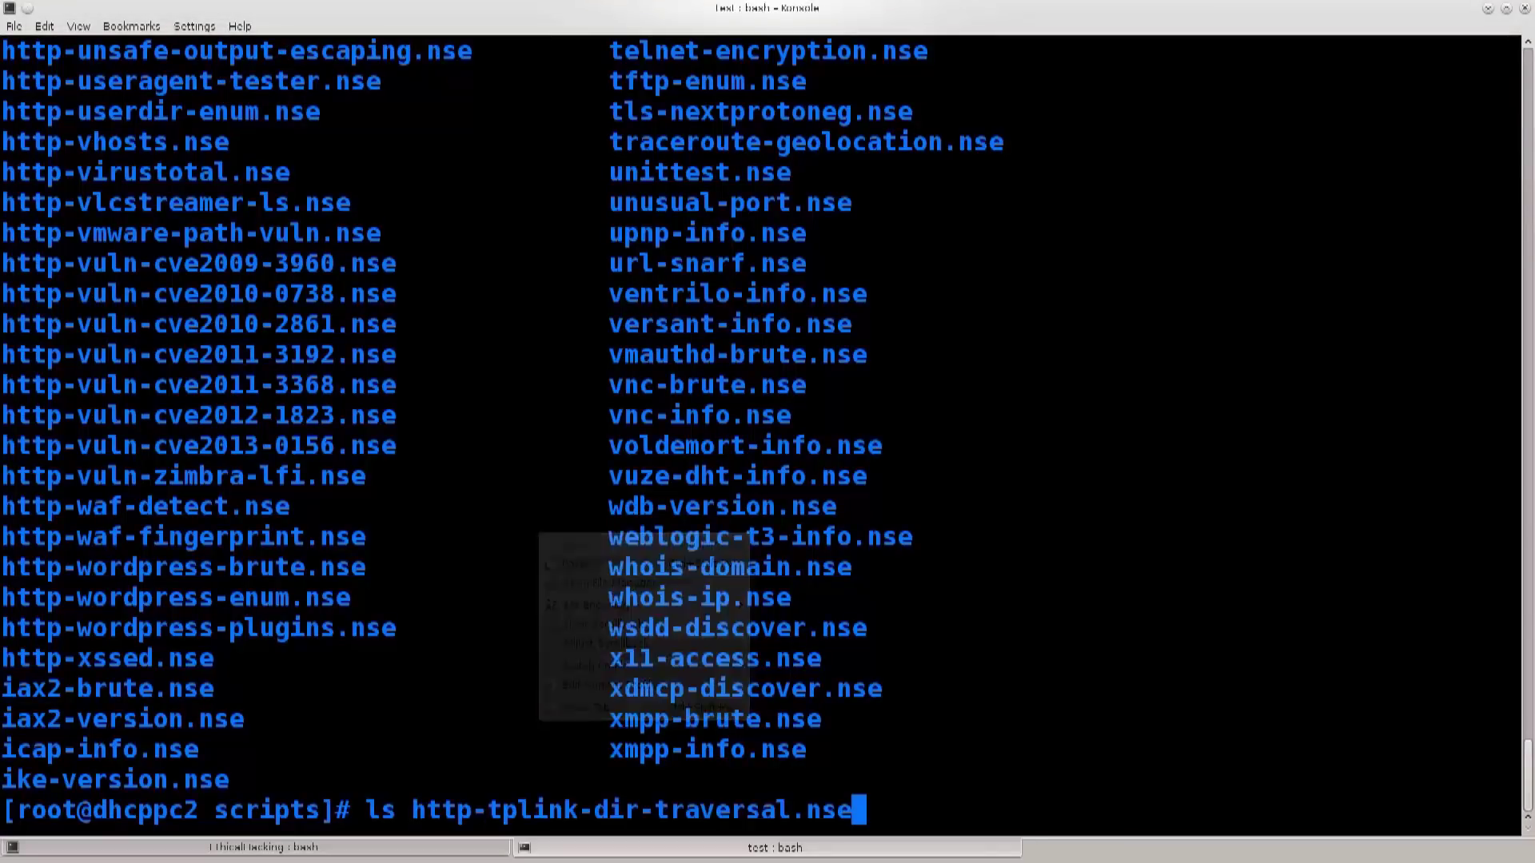
pyautogui.press('Return')
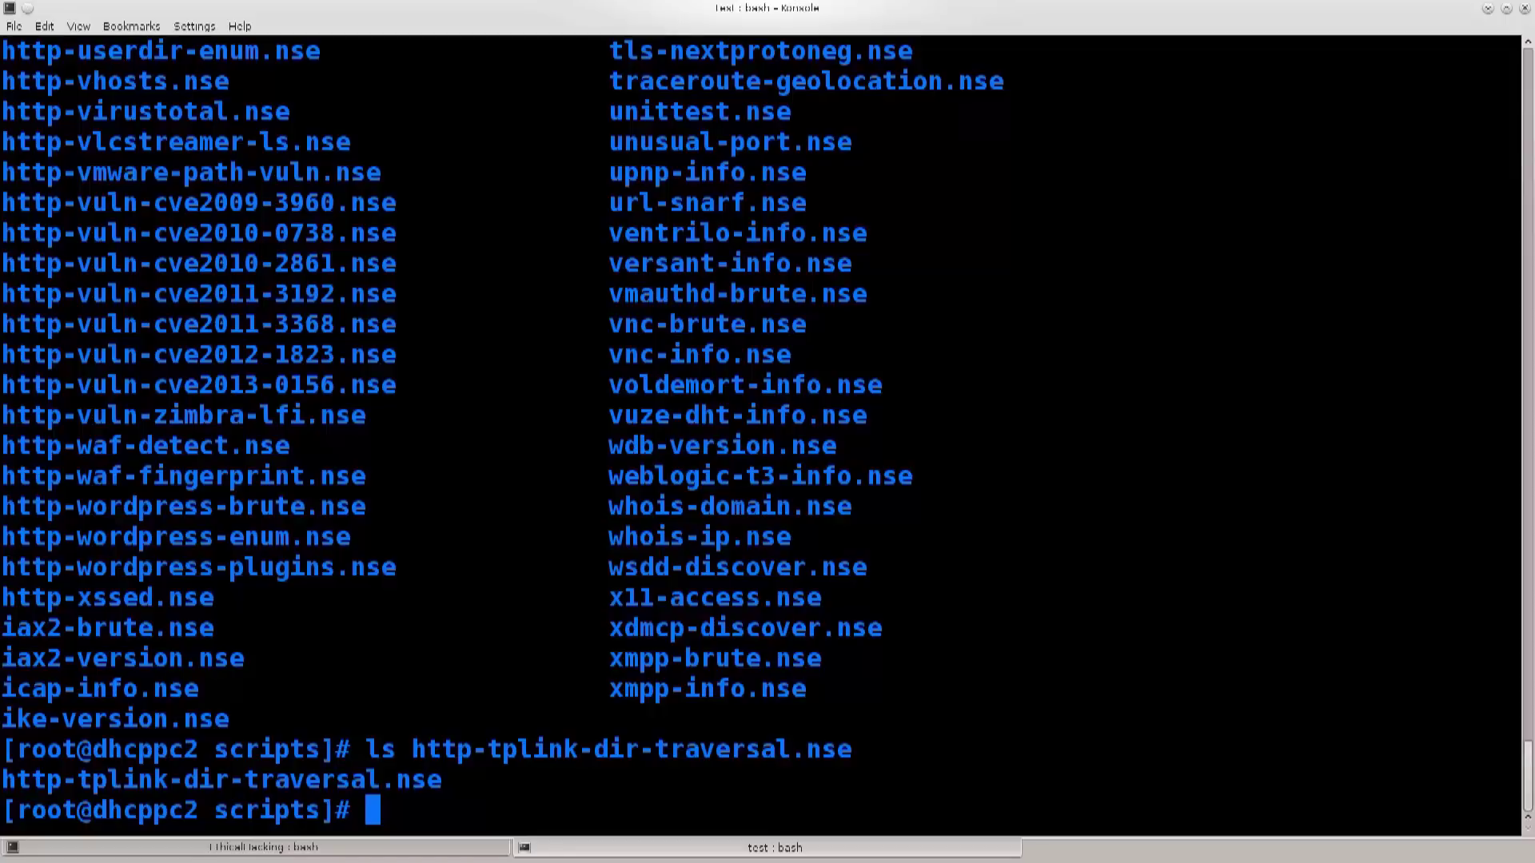
pyautogui.write('cat')
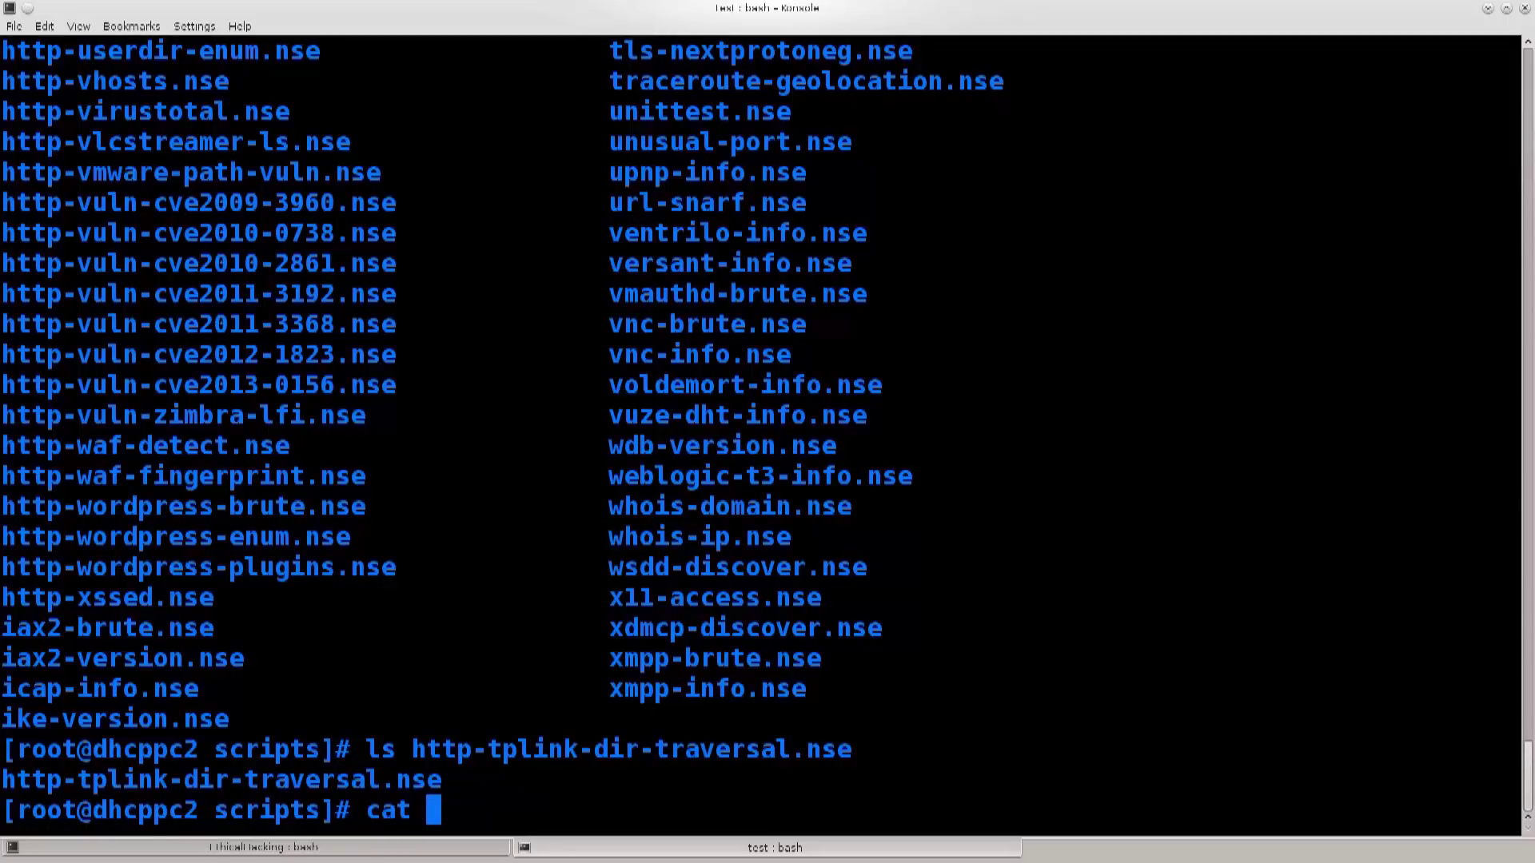
pyautogui.rightClick(609, 554)
# Print http-tplink-dir-traversal.nse with cat and select its description text
pyautogui.click(672, 589)
pyautogui.press('Return')
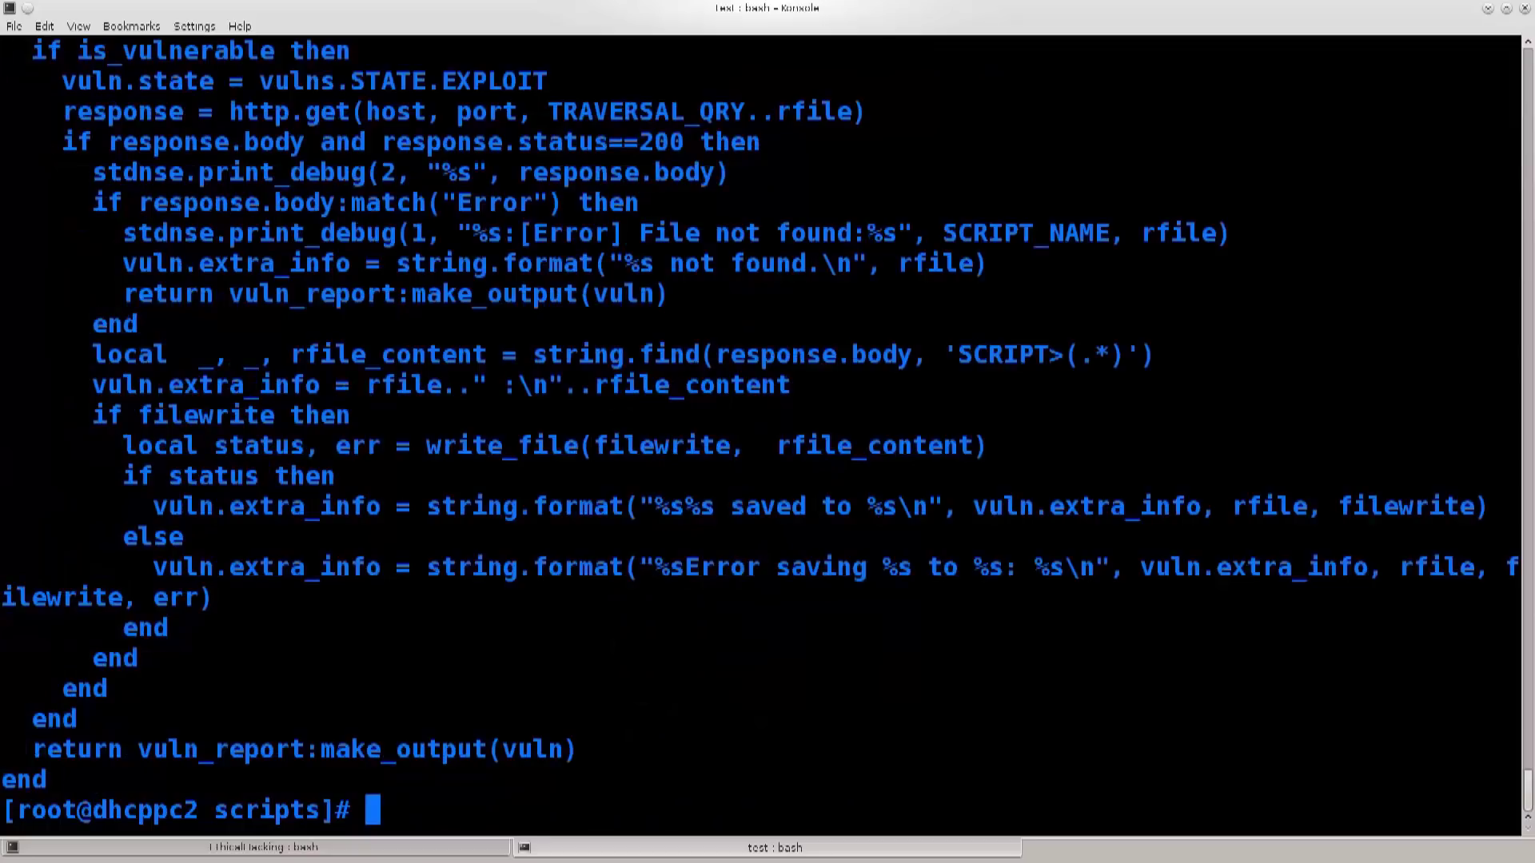
pyautogui.scroll(5, 767, 431)
pyautogui.scroll(5, 767, 432)
pyautogui.scroll(5, 767, 432)
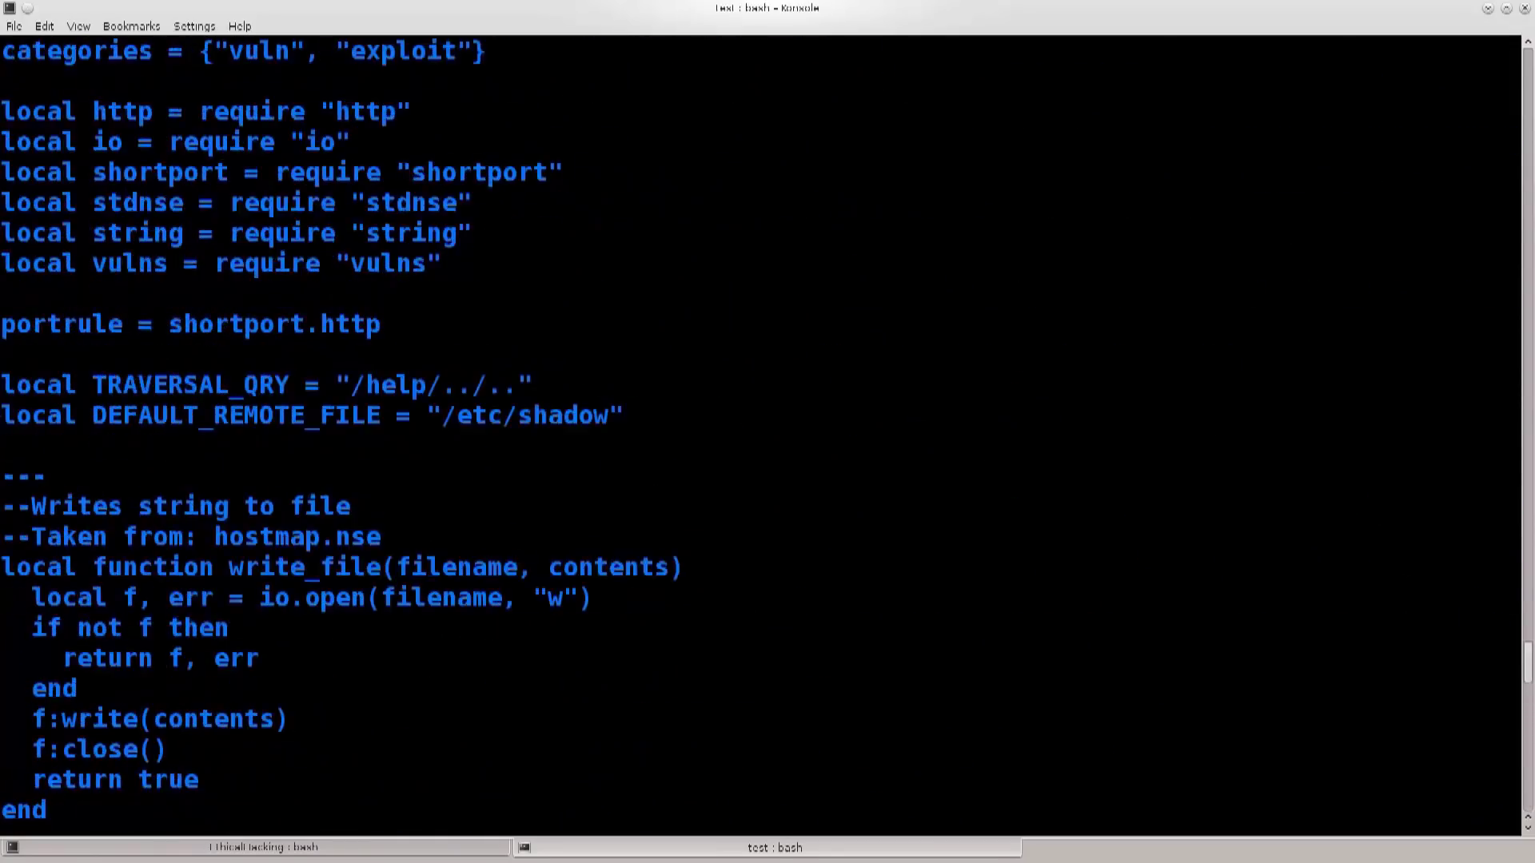
pyautogui.scroll(5, 767, 433)
pyautogui.scroll(5, 768, 433)
pyautogui.scroll(5, 768, 431)
pyautogui.scroll(-5, 768, 432)
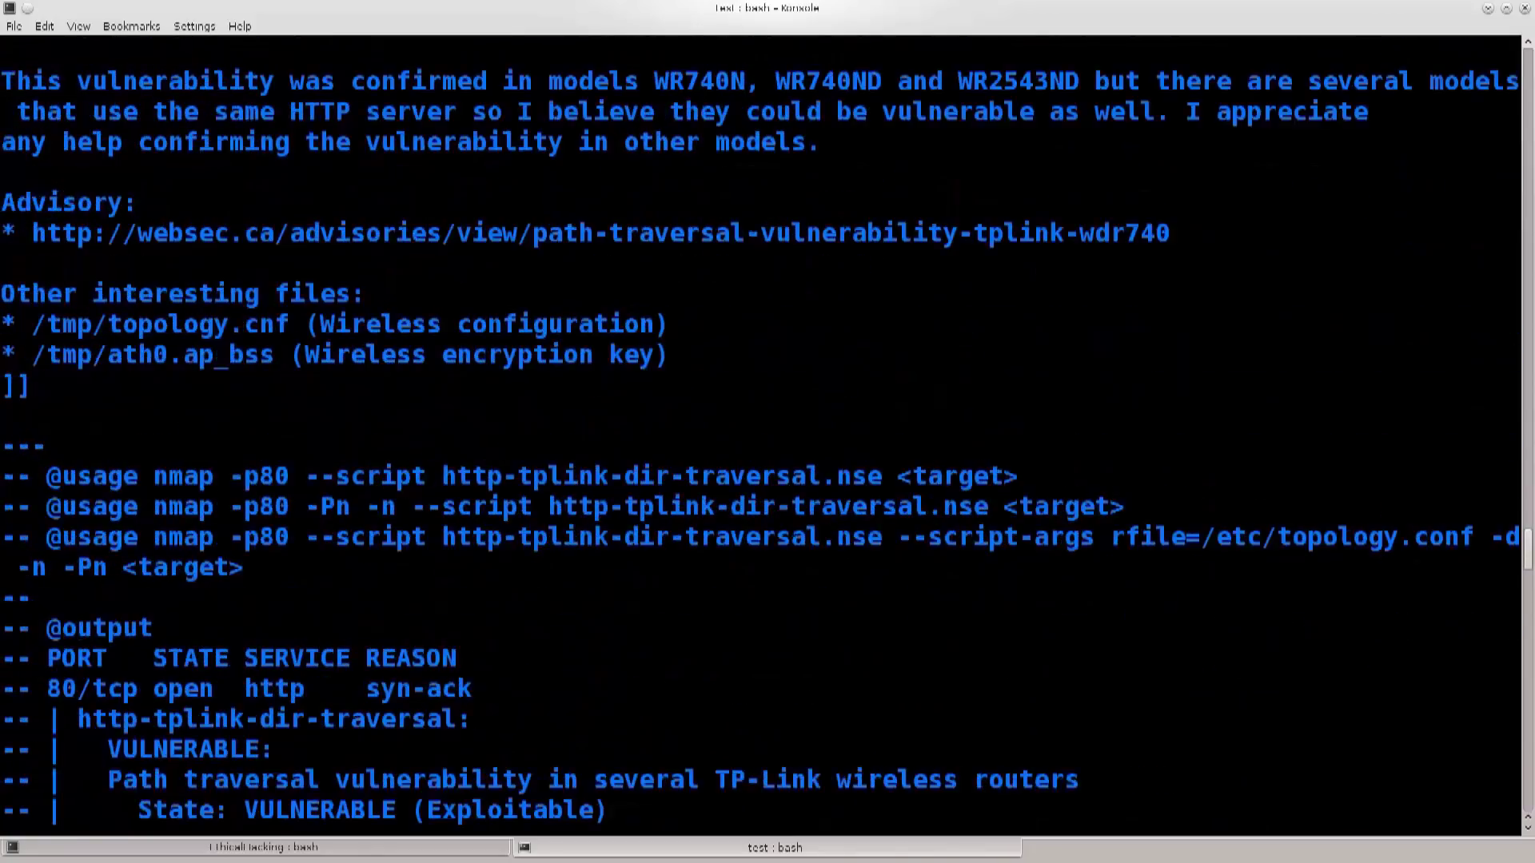
pyautogui.scroll(-3, 769, 431)
pyautogui.scroll(3, 768, 433)
pyautogui.scroll(3, 767, 432)
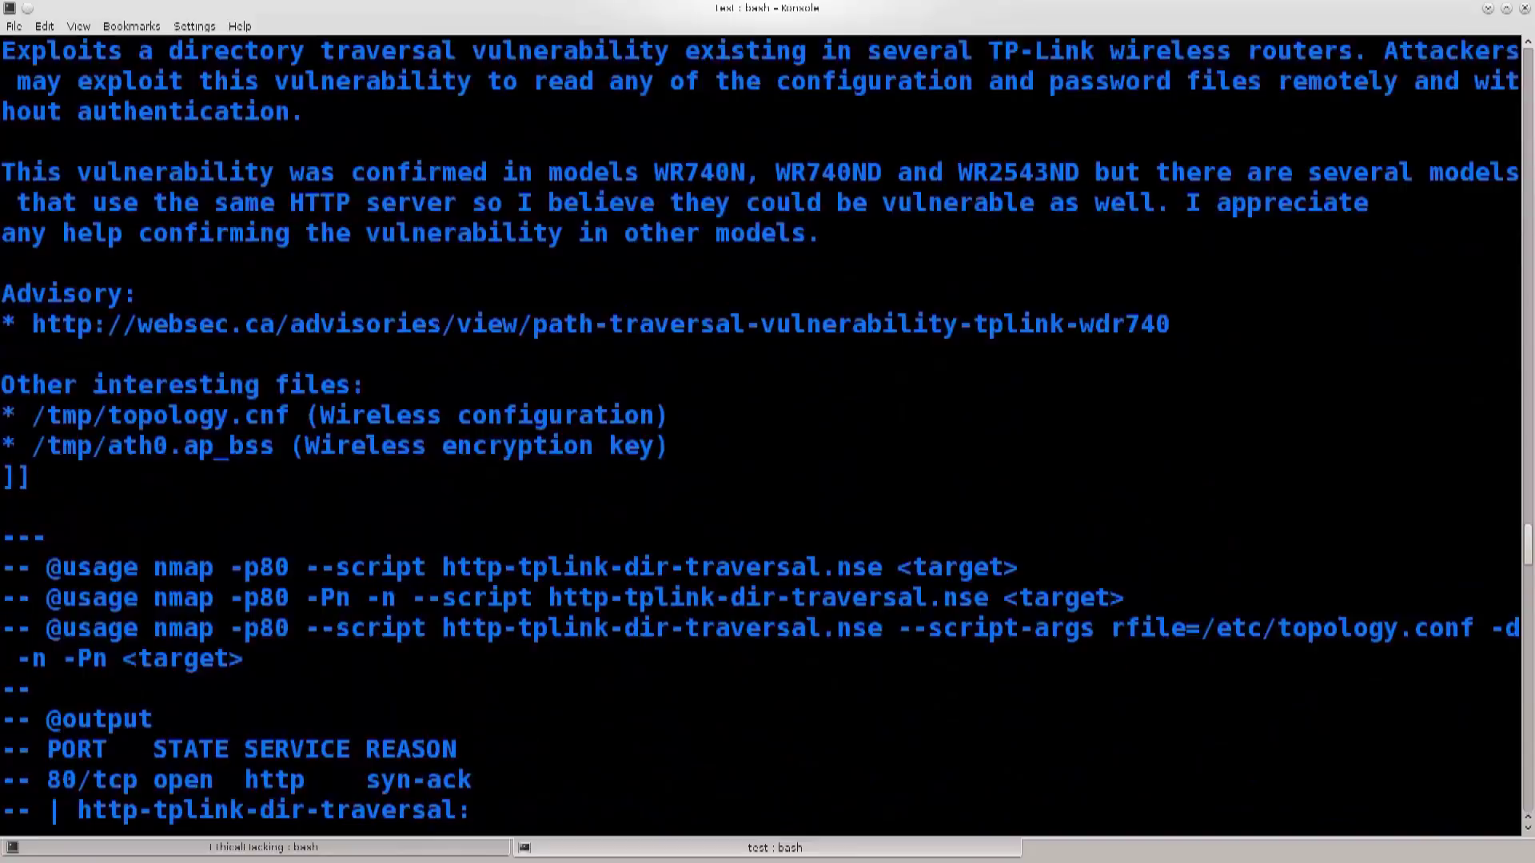
pyautogui.scroll(3, 768, 432)
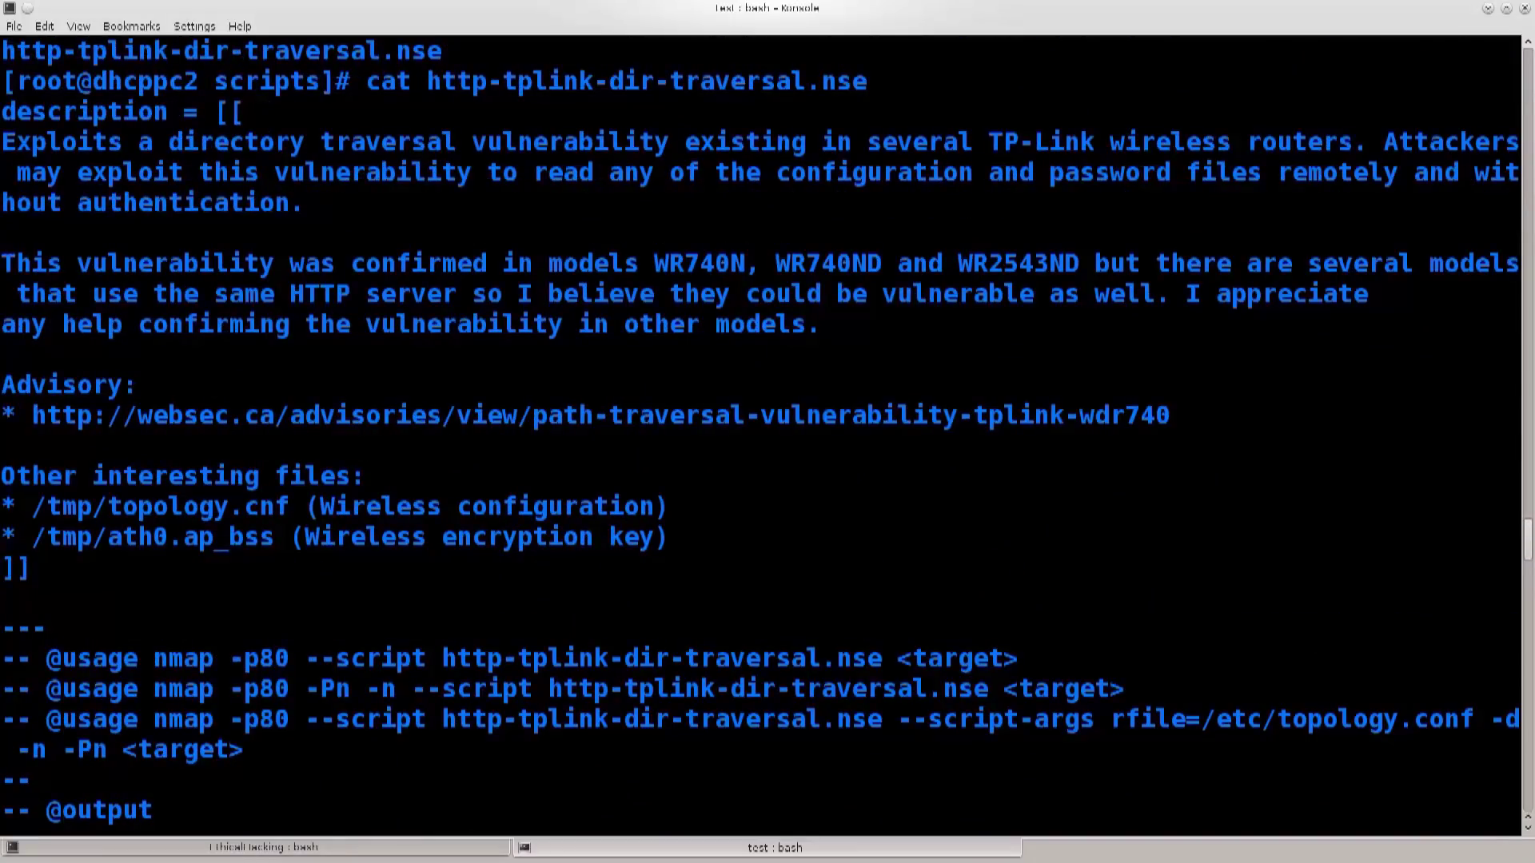
pyautogui.moveTo(3, 110)
pyautogui.mouseDown()
pyautogui.moveTo(550, 536)
pyautogui.moveTo(744, 354)
pyautogui.moveTo(744, 538)
pyautogui.mouseUp()
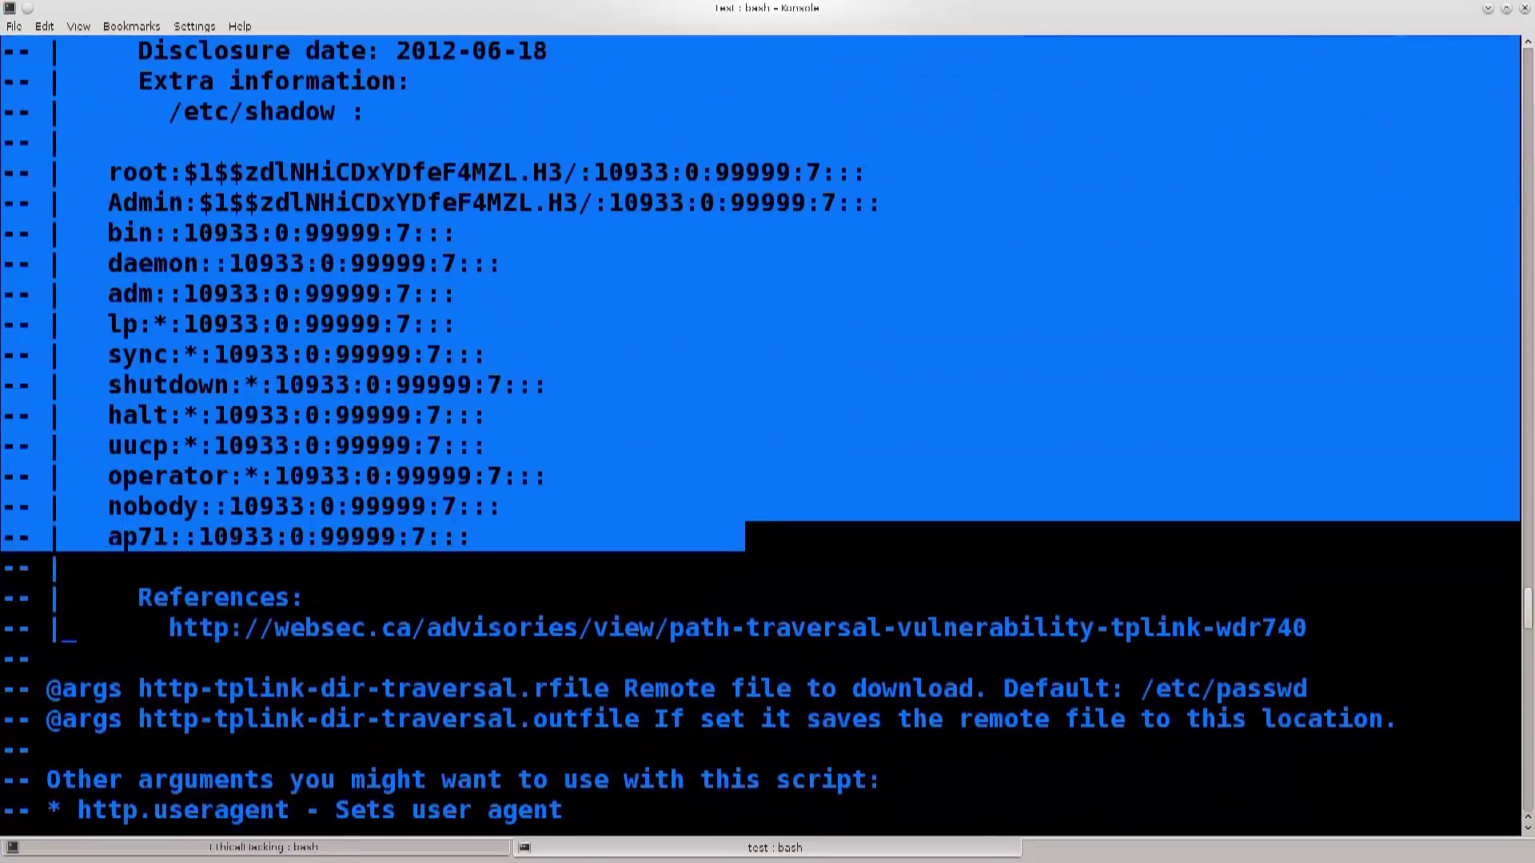
# Compare with the raw .nse tab in Firefox, then add blank prompt lines in Konsole
pyautogui.hotkey('alt', 'Tab')
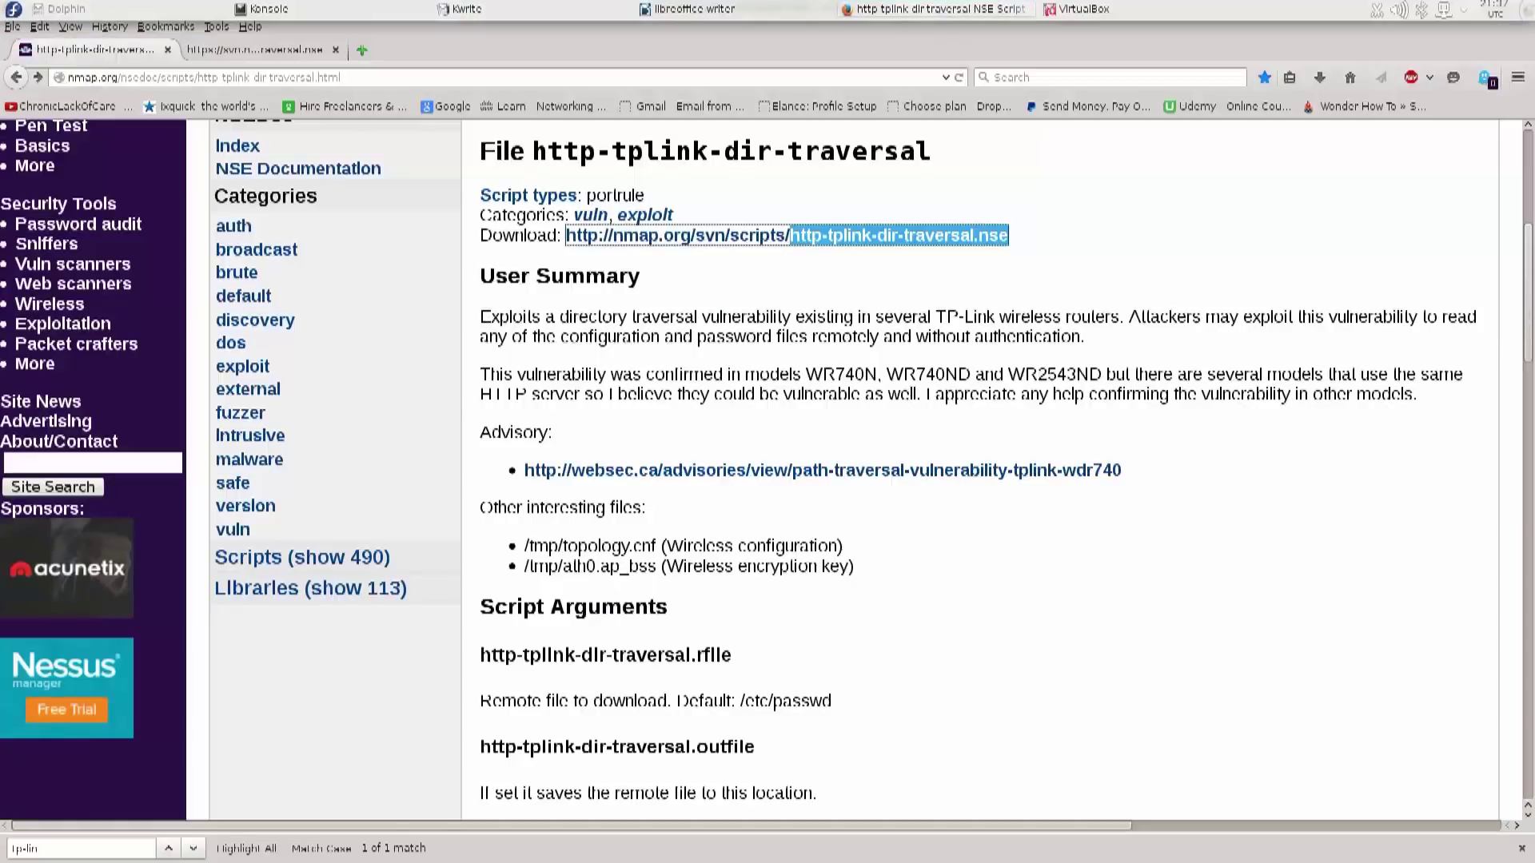
pyautogui.hotkey('ctrl', 'Tab')
pyautogui.click(768, 479)
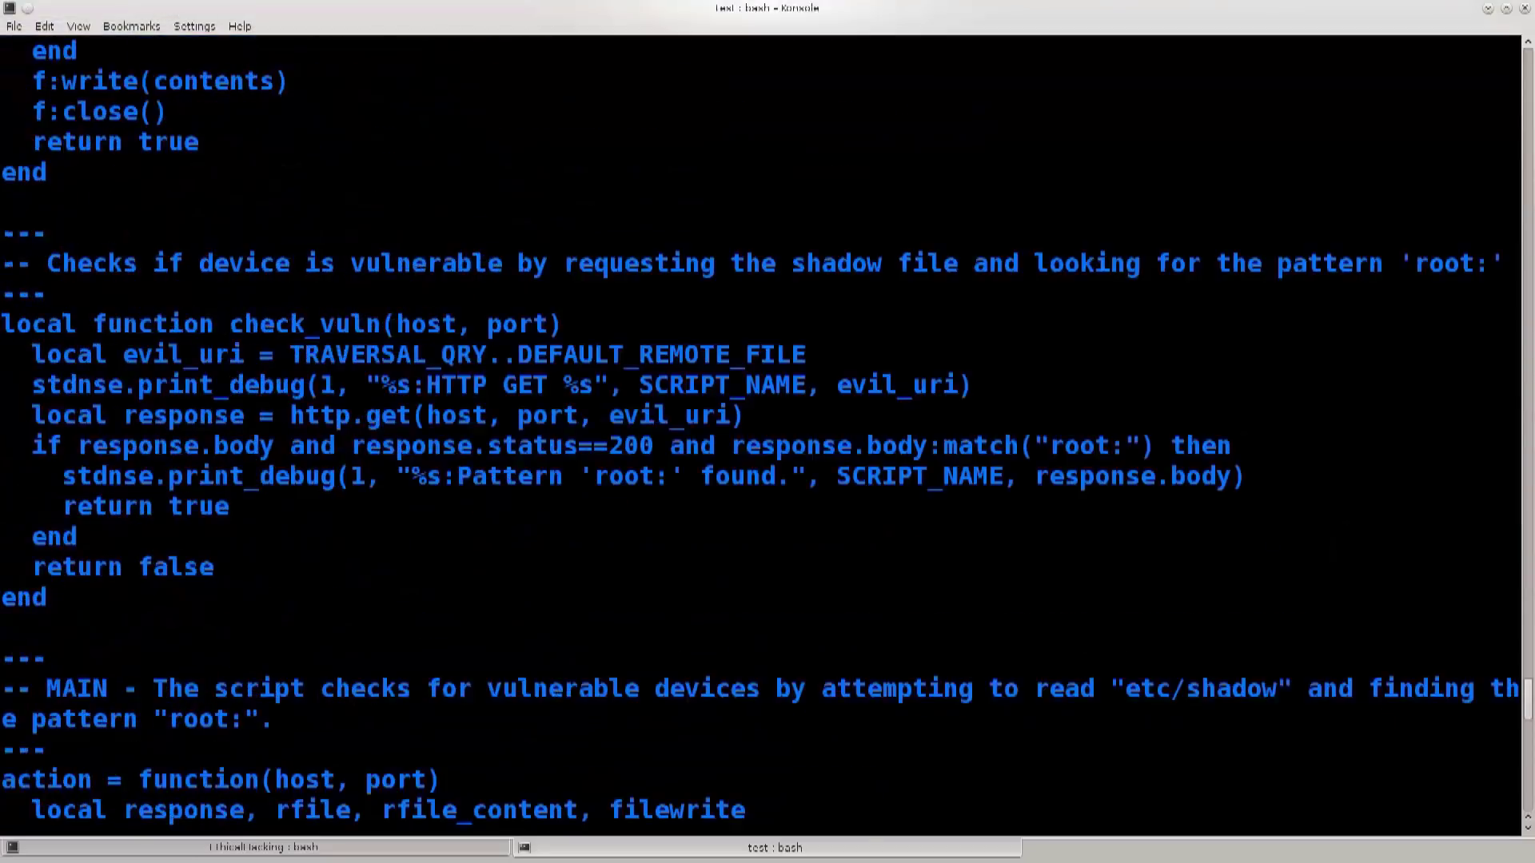
pyautogui.press('Return')
pyautogui.press('Return')
pyautogui.press('Return')
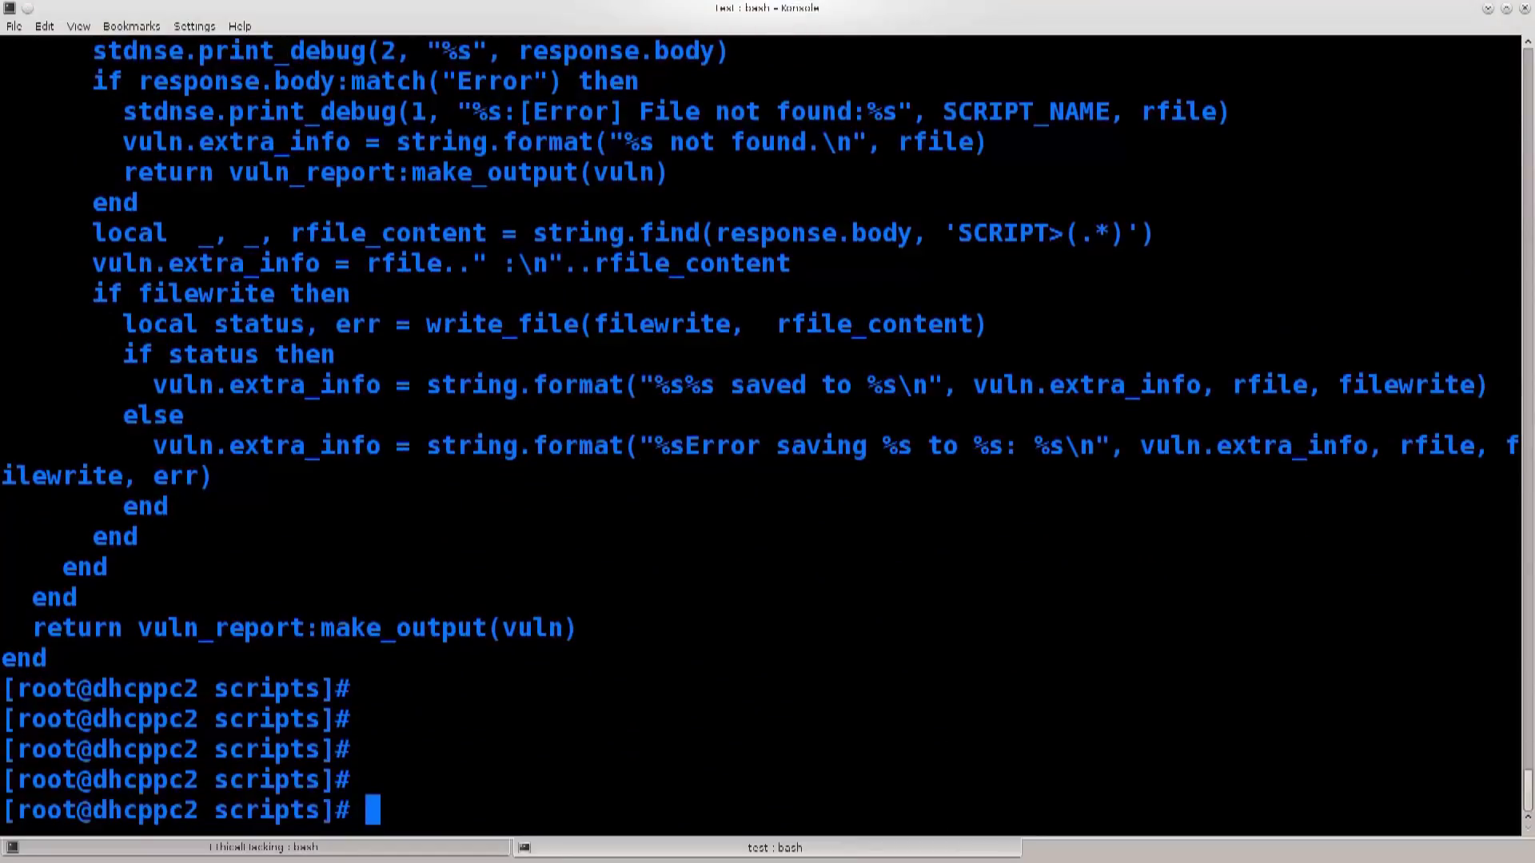
pyautogui.write('clear')
pyautogui.press('Return')
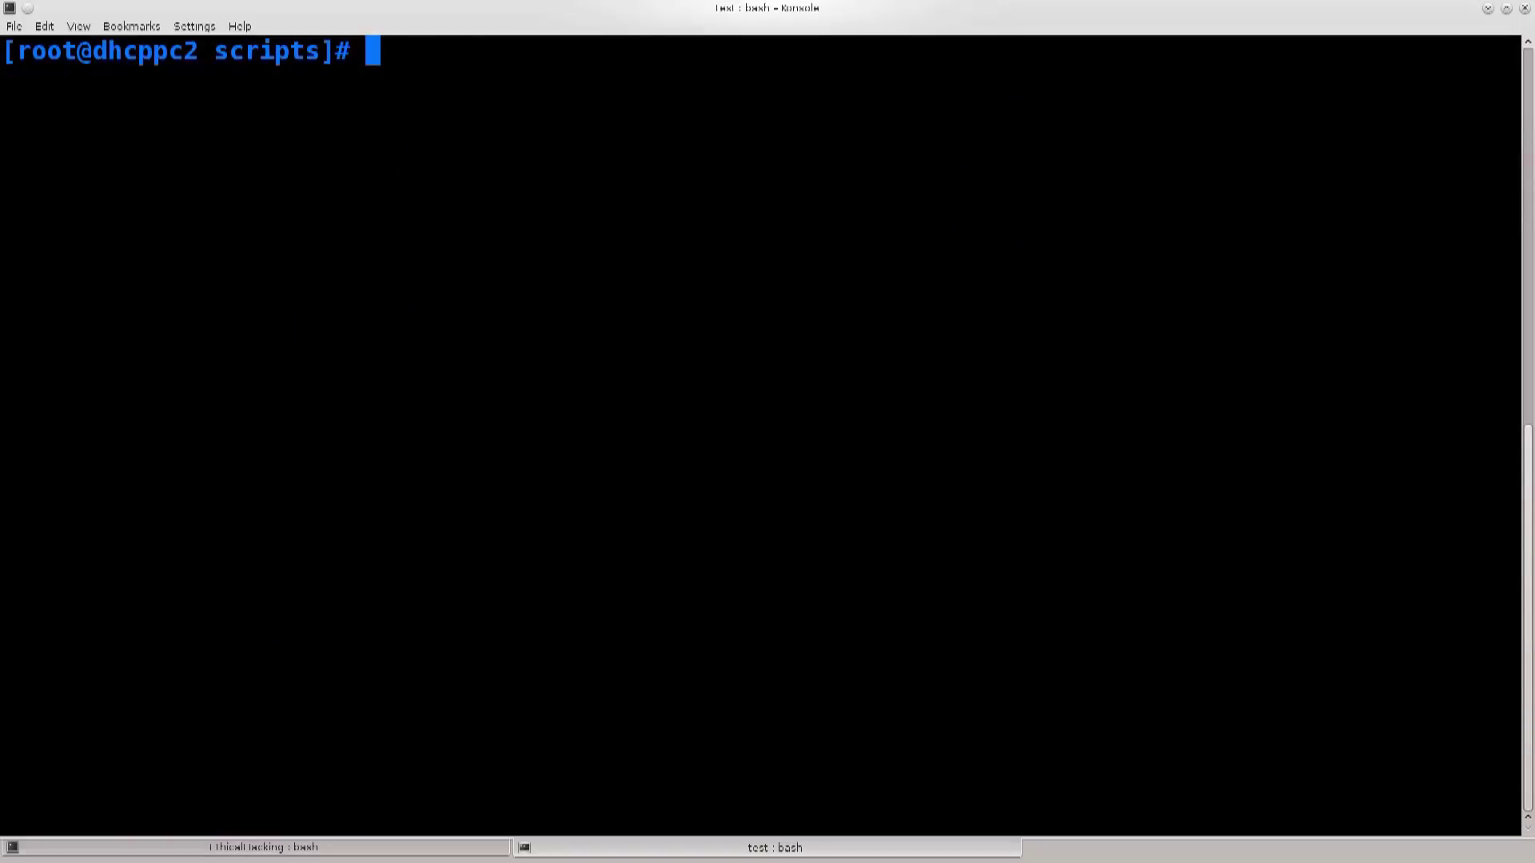
pyautogui.write('tou')
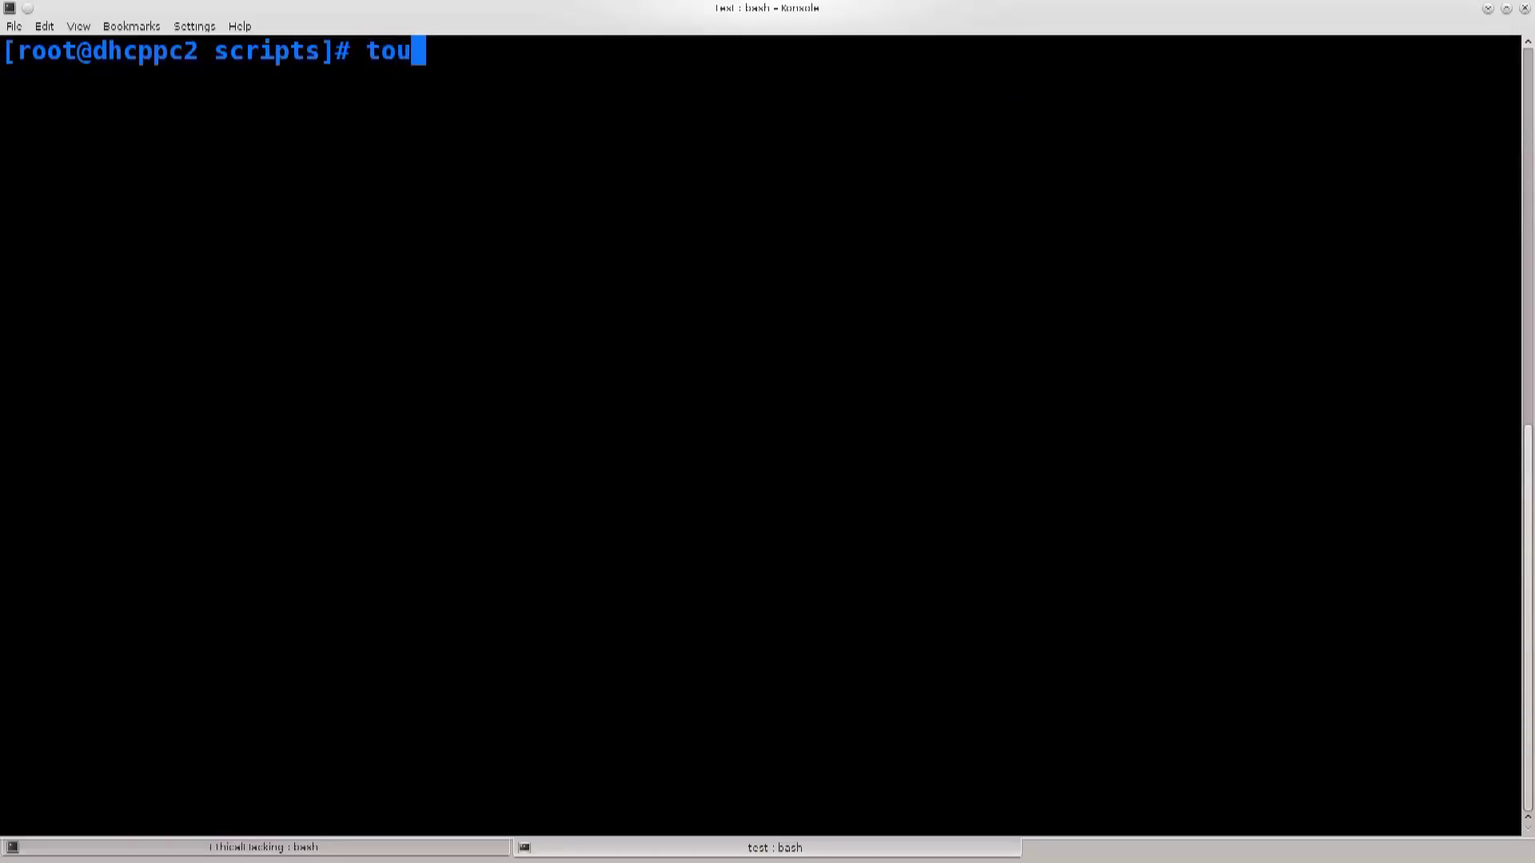
pyautogui.write('ch')
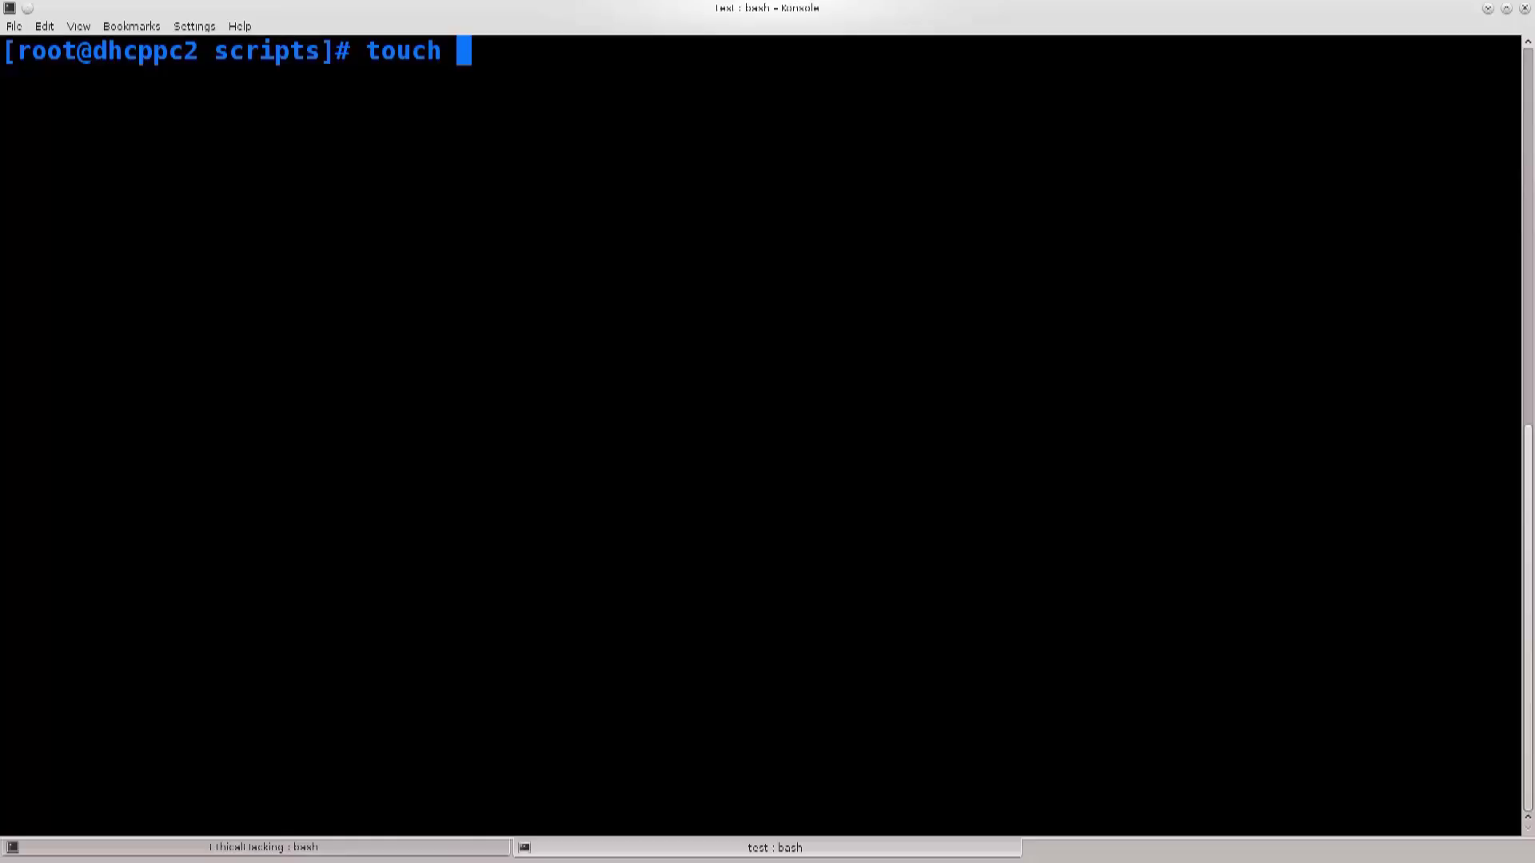
# Create an empty http-tplink-dir-traversal.nse file with touch, pasting in the file name
pyautogui.rightClick(506, 306)
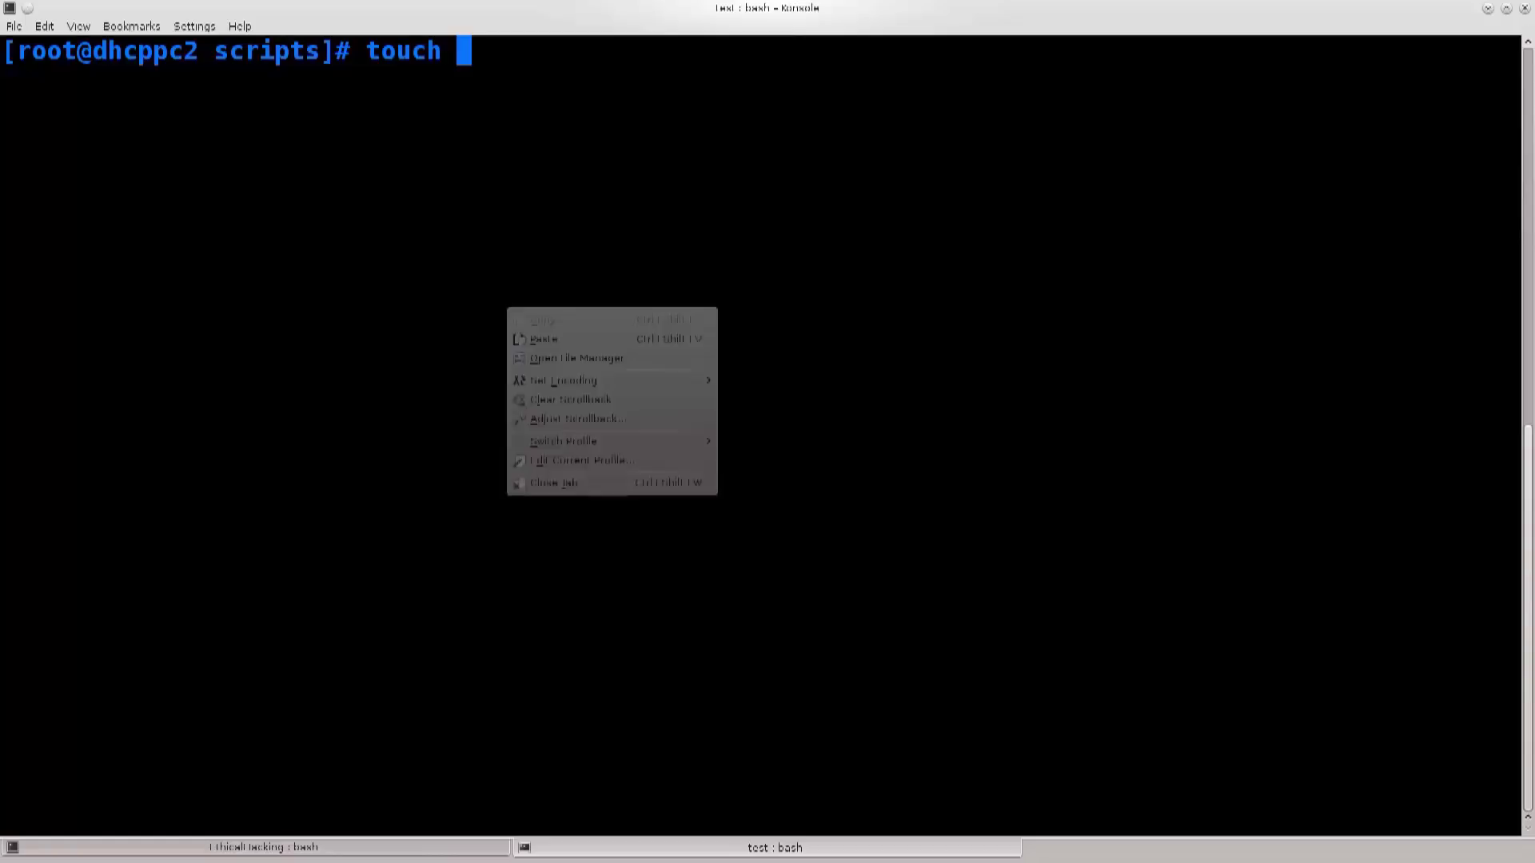
pyautogui.click(563, 336)
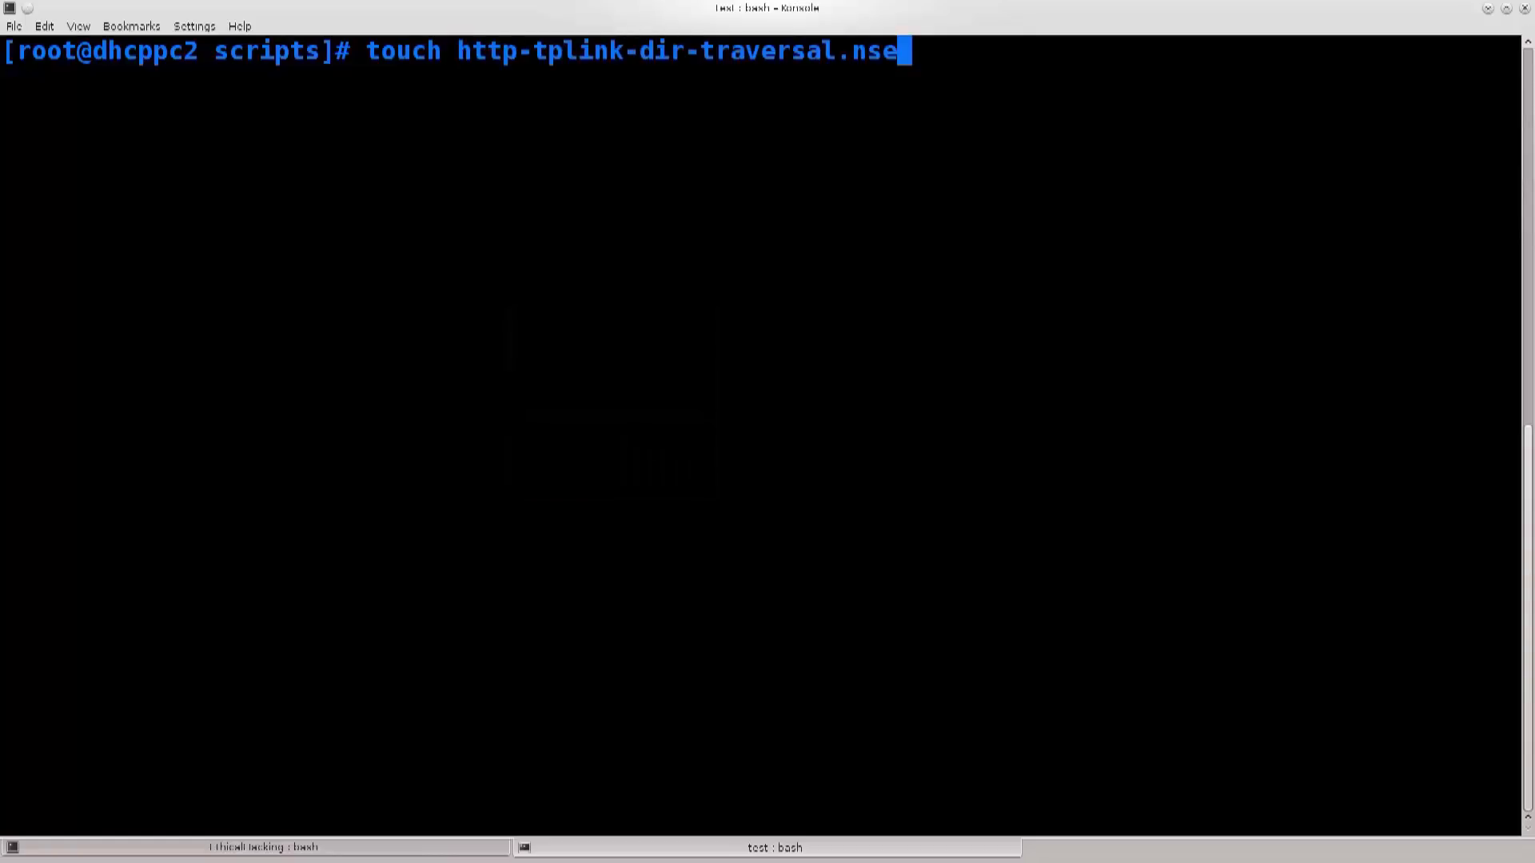
pyautogui.moveTo(458, 50); pyautogui.dragTo(897, 50)
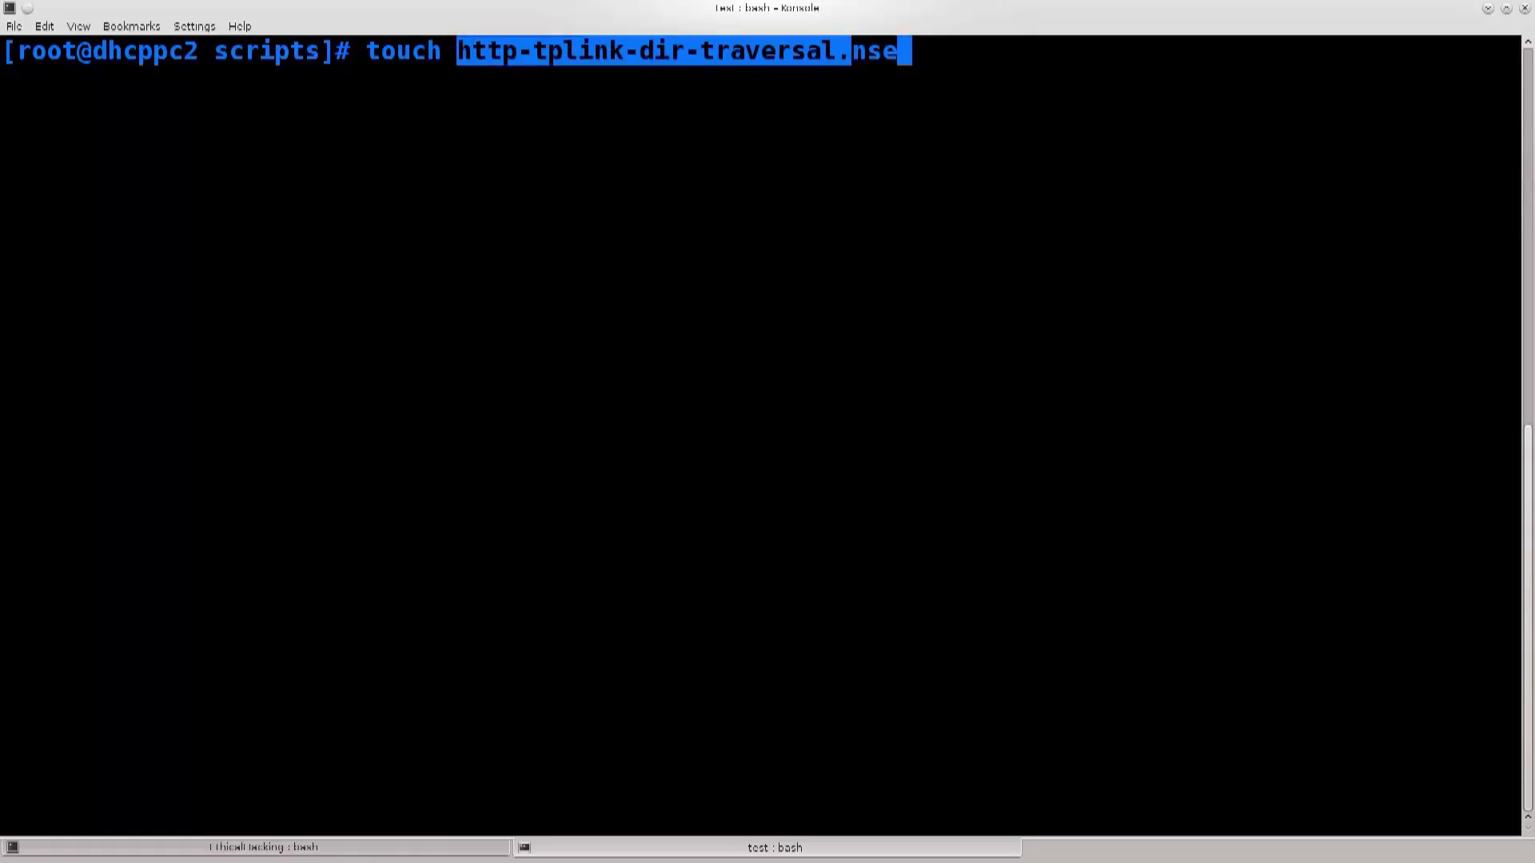
pyautogui.click(768, 360)
pyautogui.press('Return')
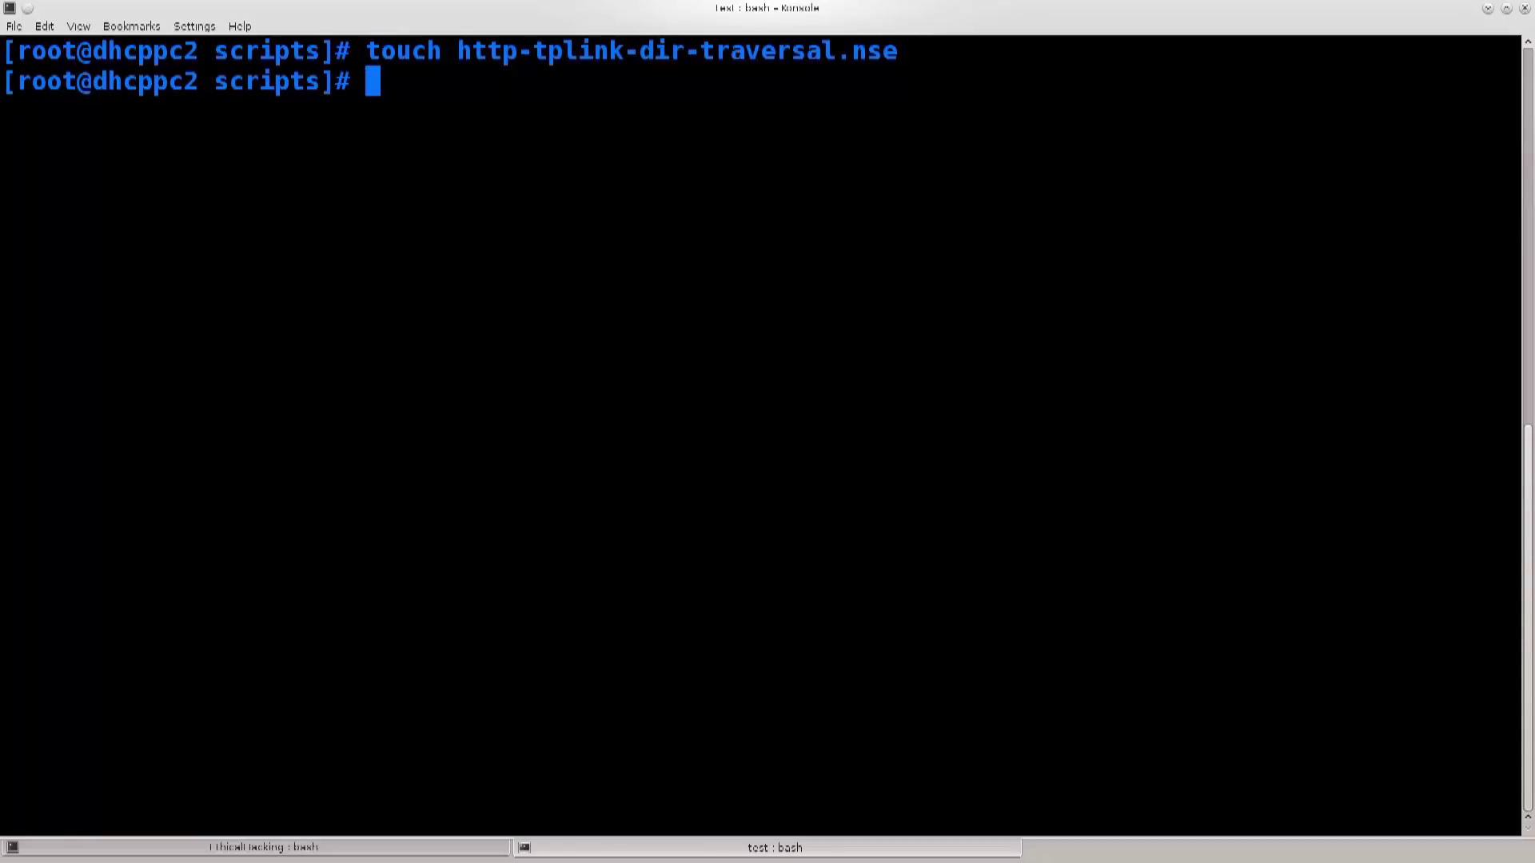
pyautogui.write('ls')
# Run ls on http-tplink-dir-traversal.nse to confirm it now exists
pyautogui.rightClick(671, 163)
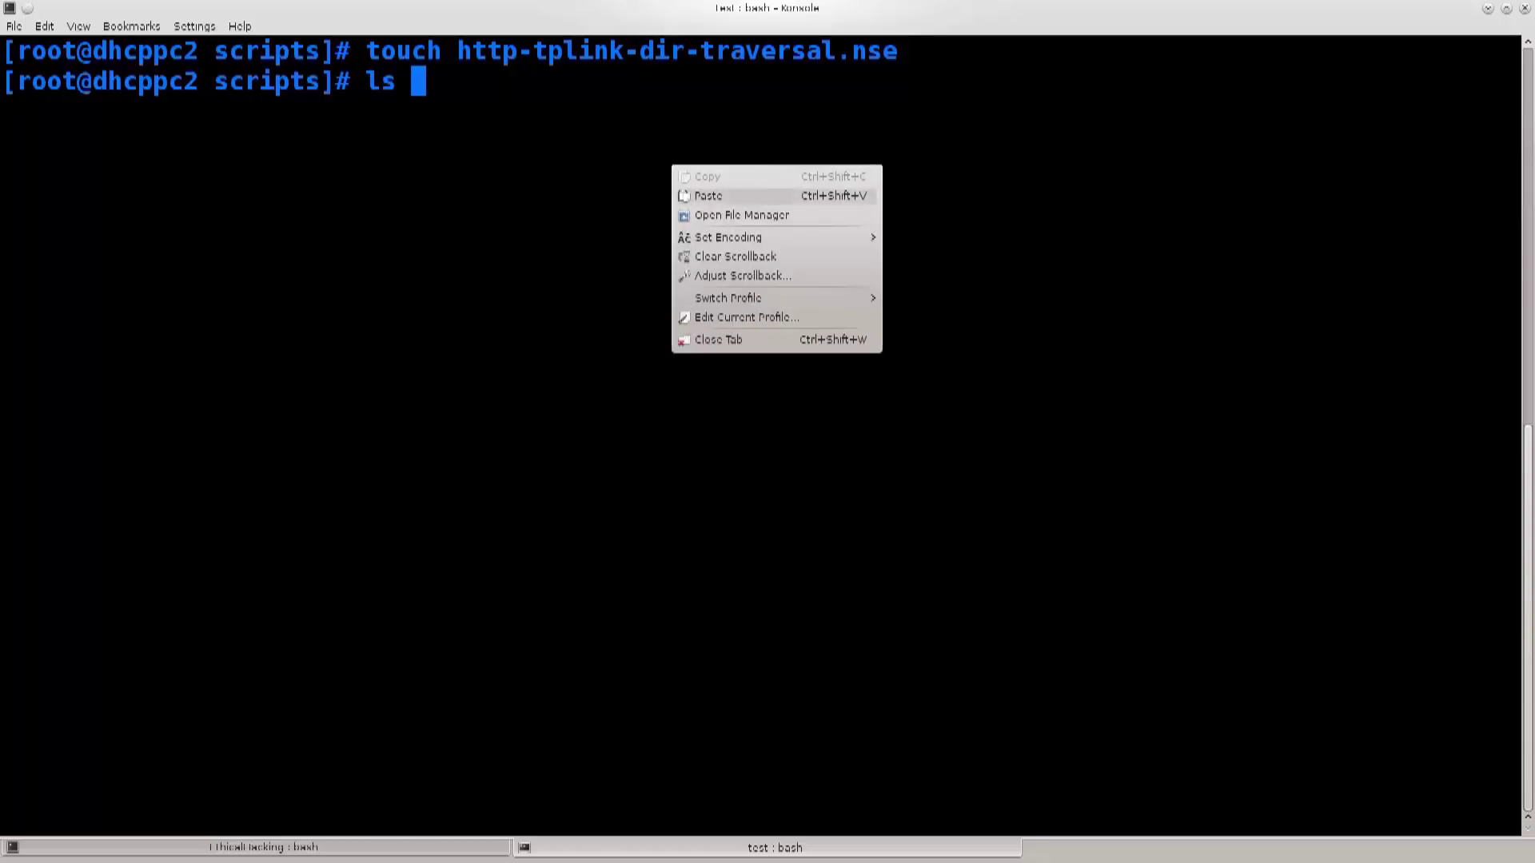
pyautogui.click(749, 198)
pyautogui.press('Return')
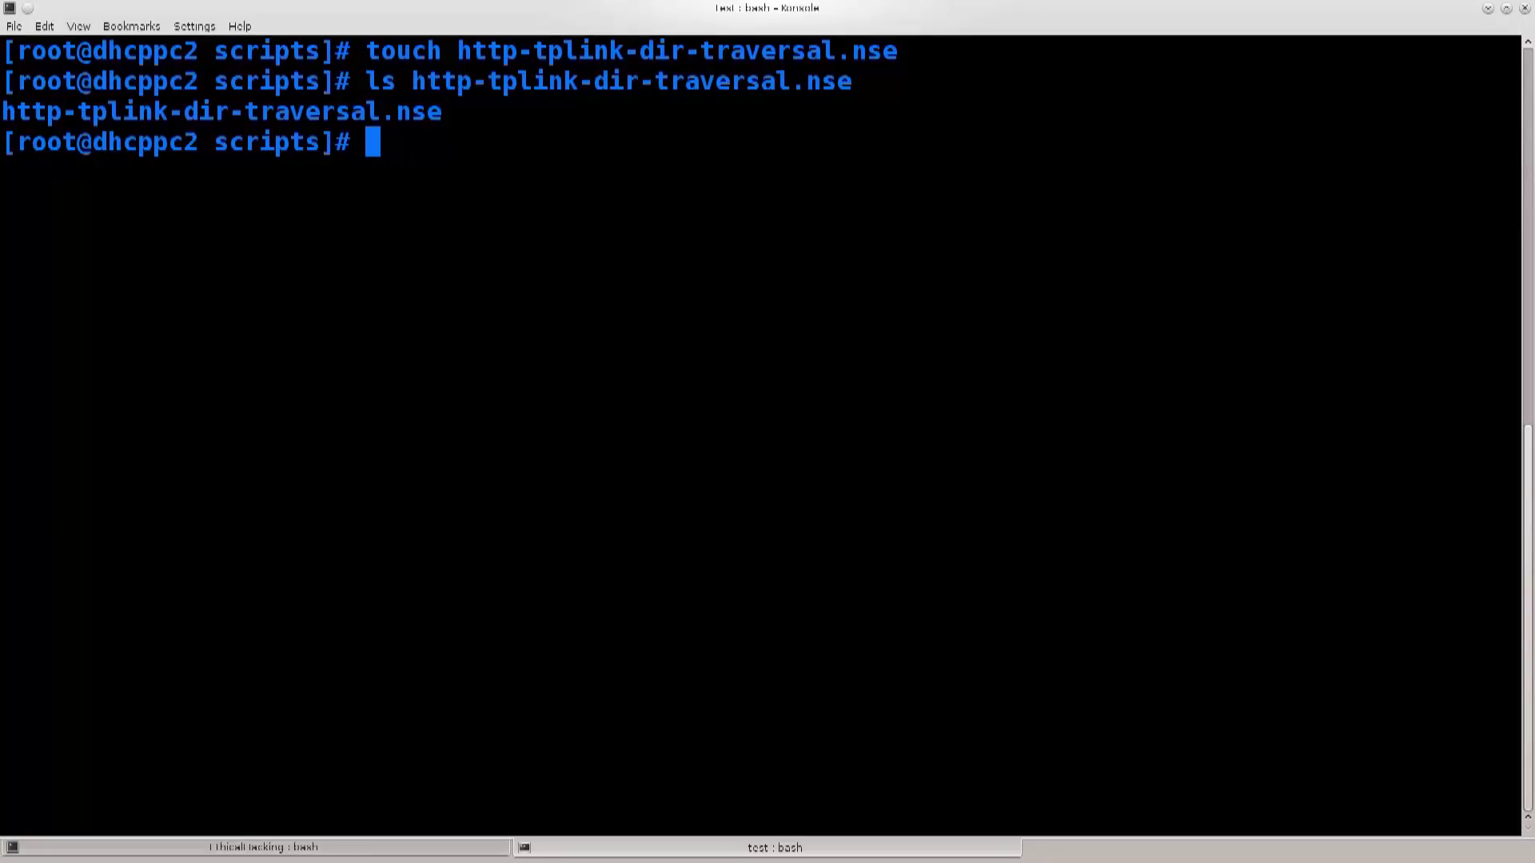
# Open http-tplink-dir-traversal.nse in nano to view its contents, then exit
pyautogui.moveTo(458, 51); pyautogui.dragTo(867, 51)
pyautogui.doubleClick(395, 51)
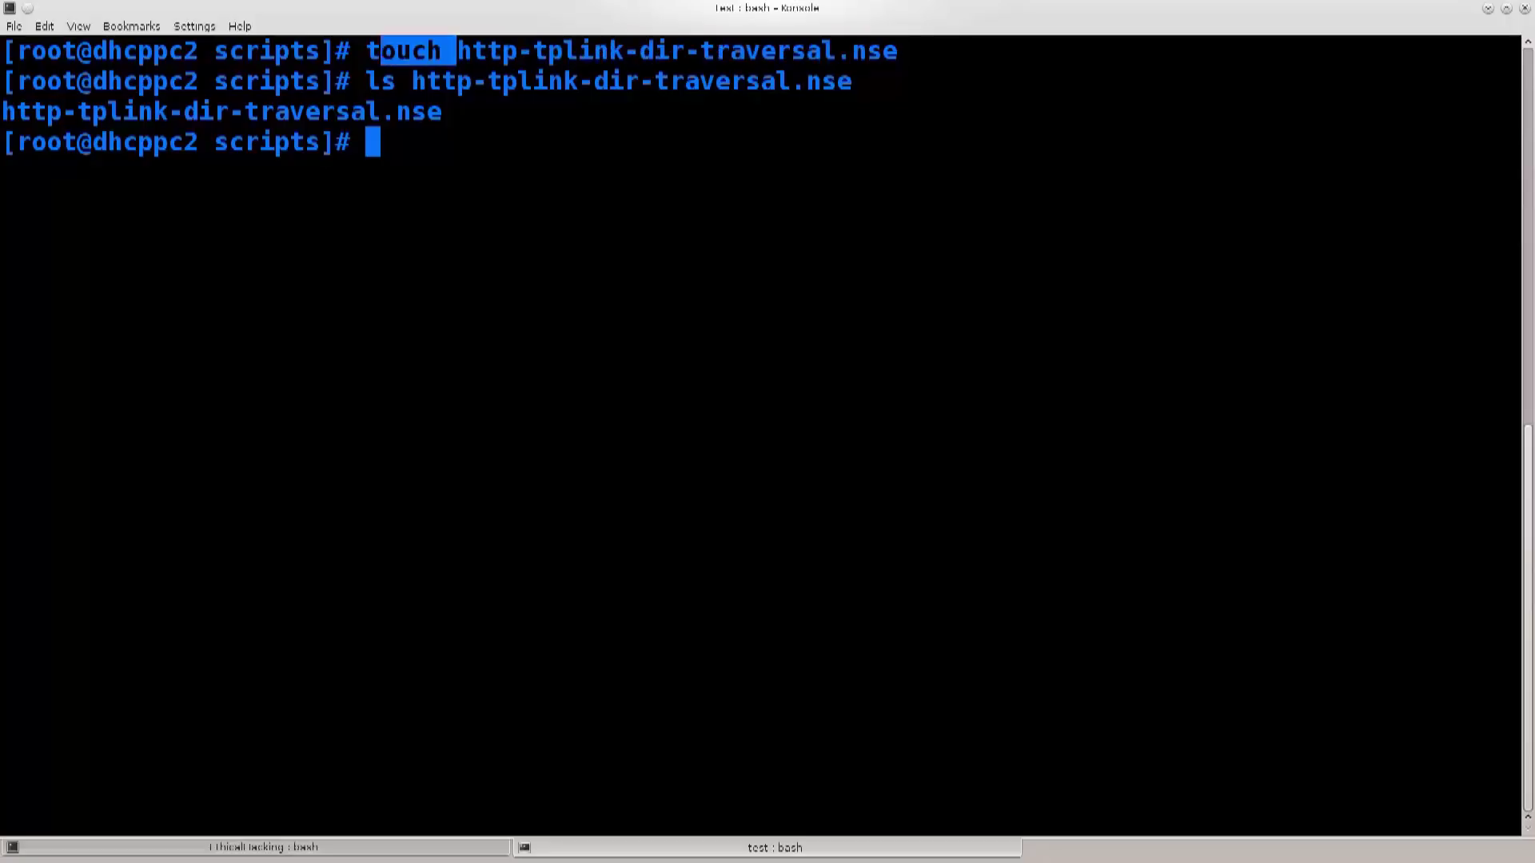
pyautogui.click(395, 52)
pyautogui.write('nano')
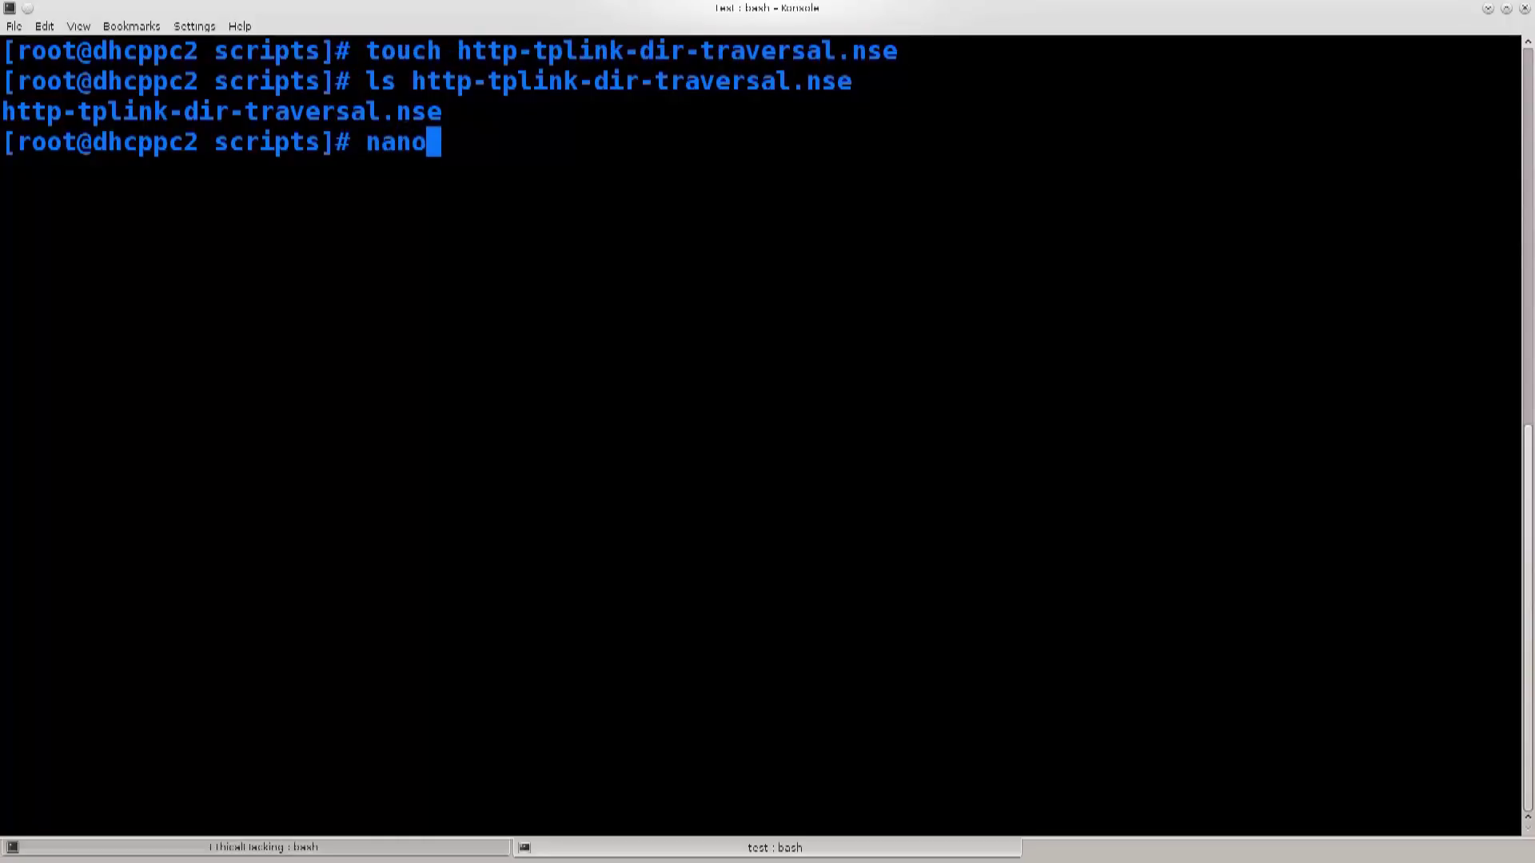
pyautogui.rightClick(496, 194)
pyautogui.click(533, 226)
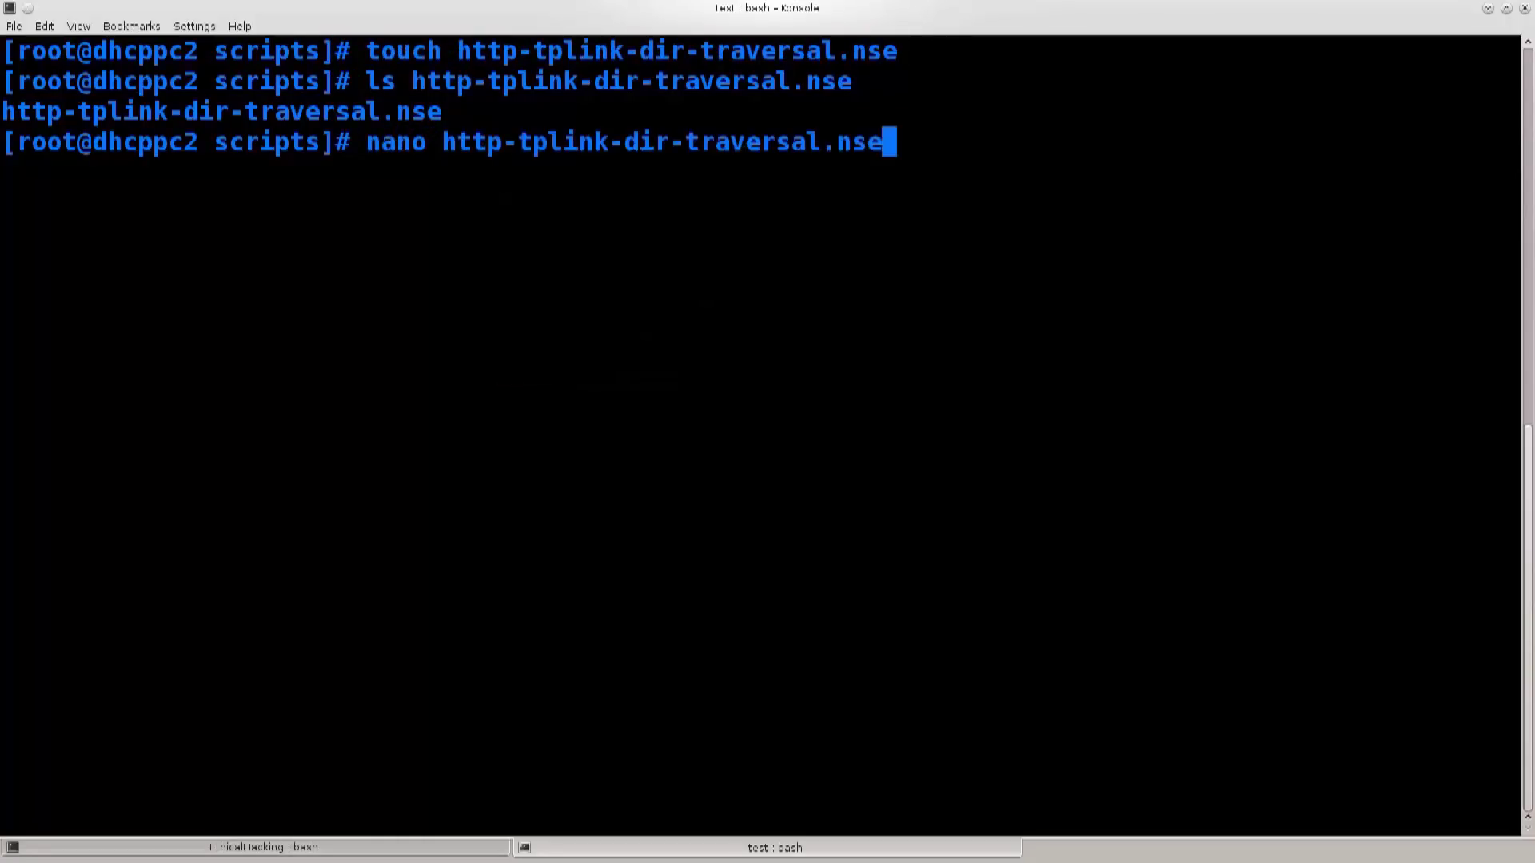
pyautogui.press('Return')
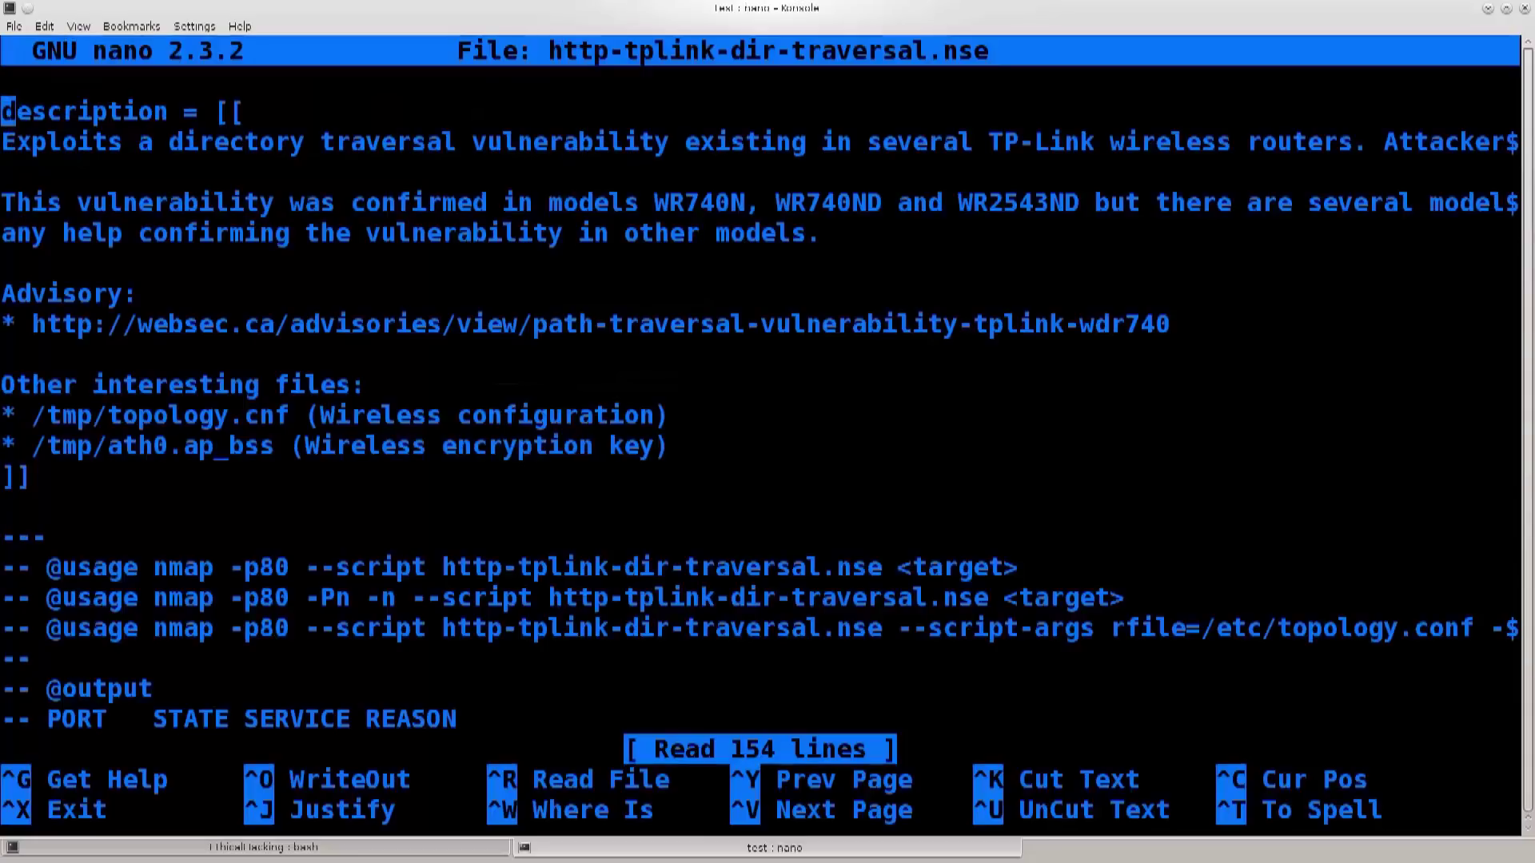
pyautogui.rightClick(334, 183)
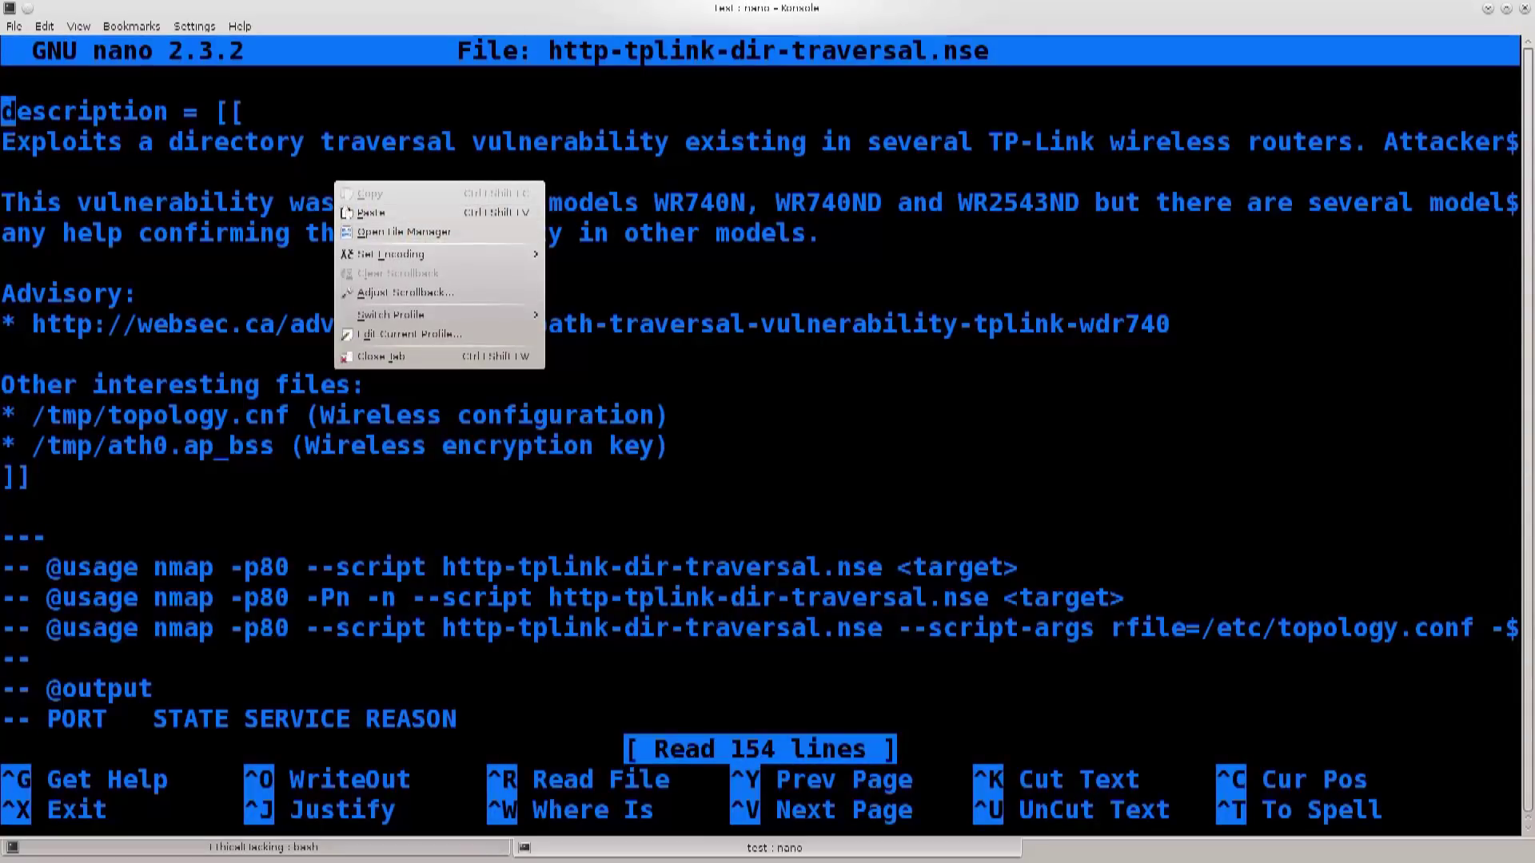
pyautogui.click(432, 213)
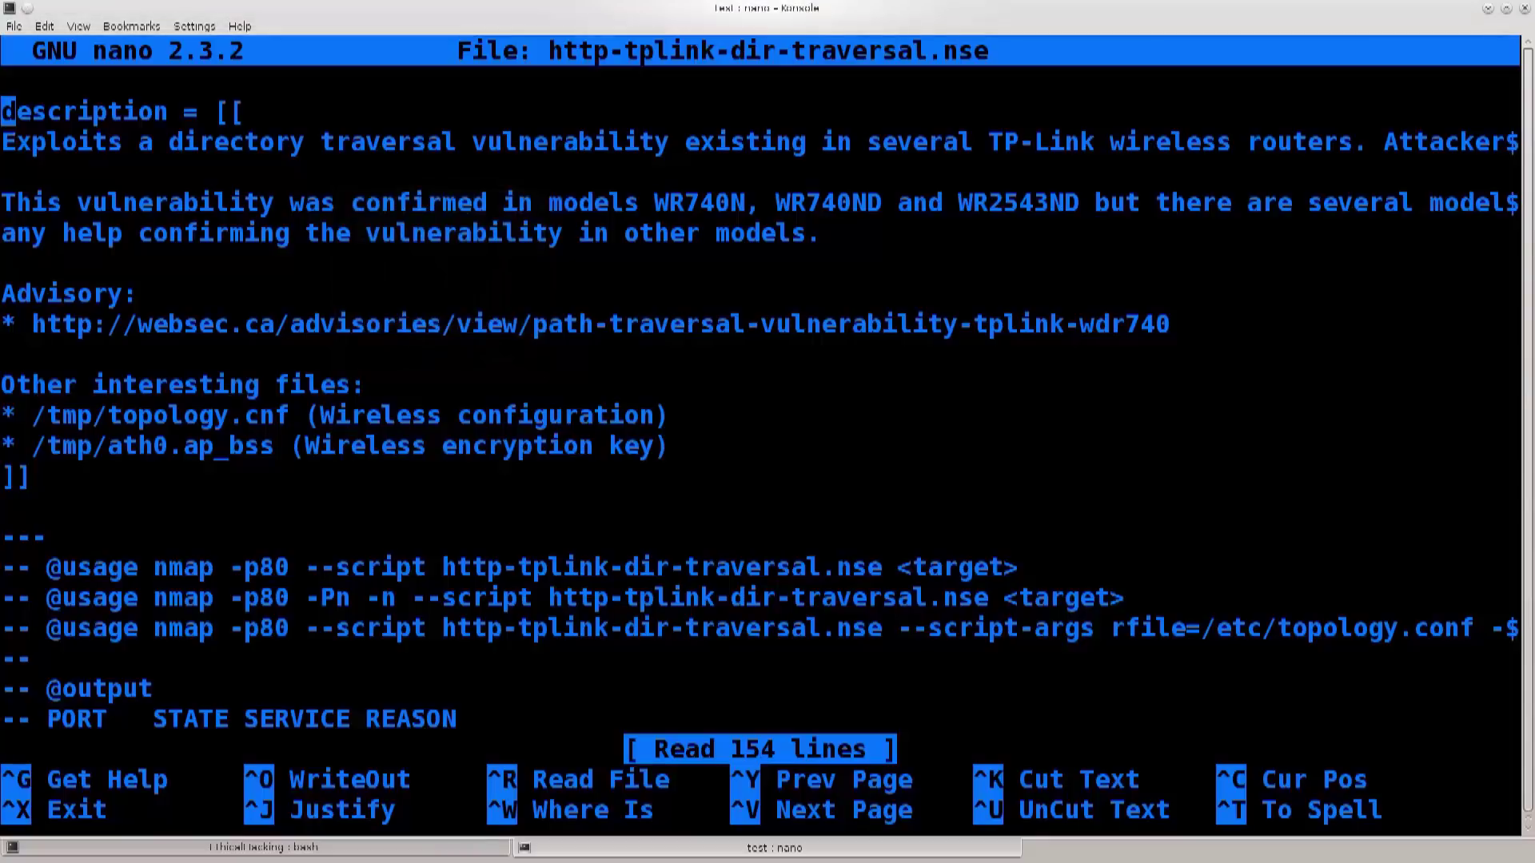
pyautogui.hotkey('ctrl', 'x')
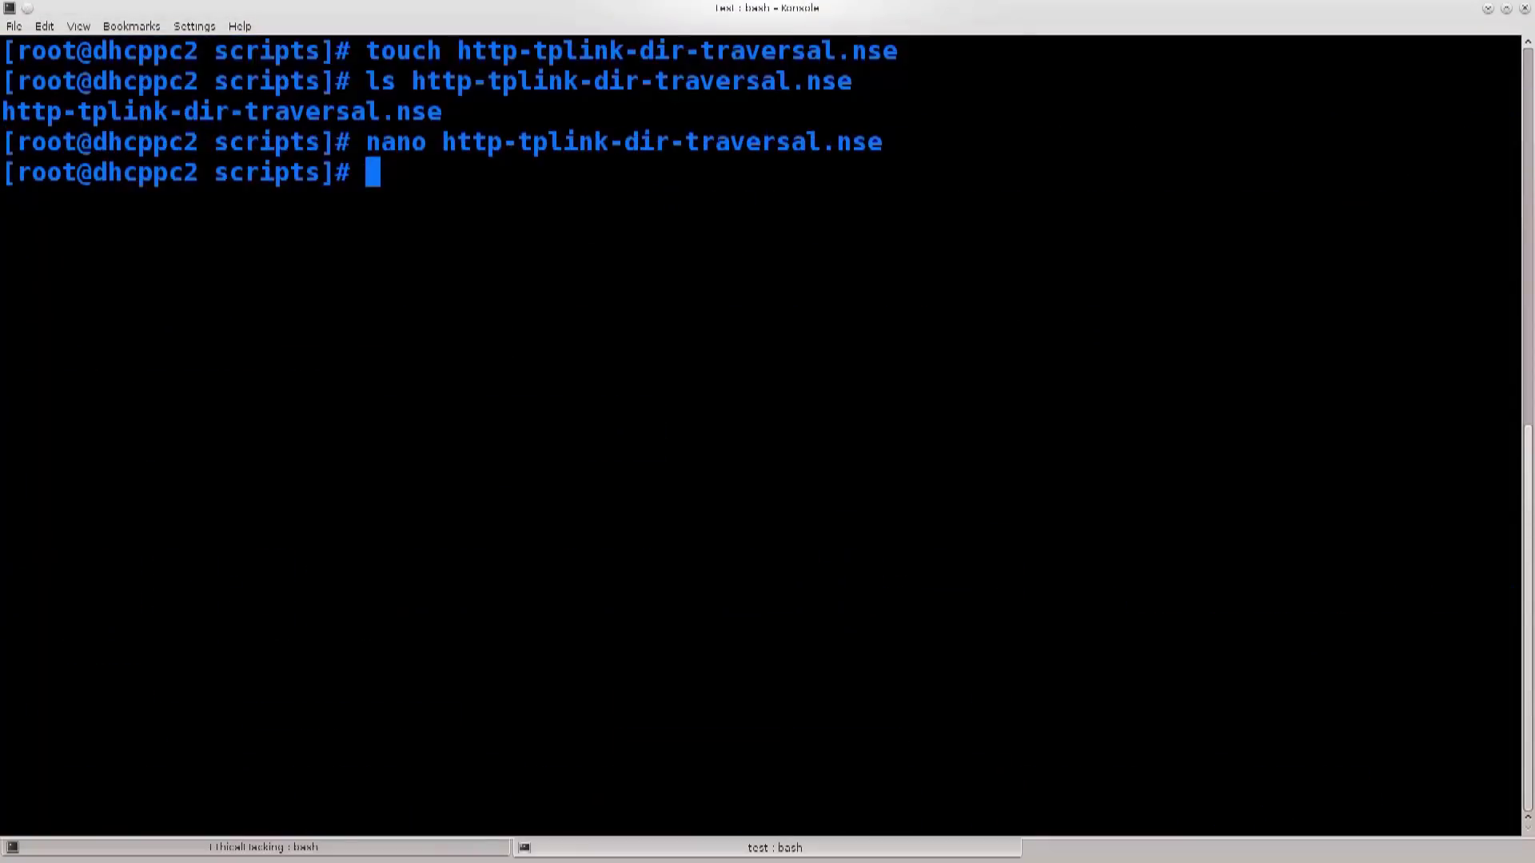
pyautogui.write('nano')
# Reopen the script in nano, exit again, and select its file name
pyautogui.rightClick(383, 277)
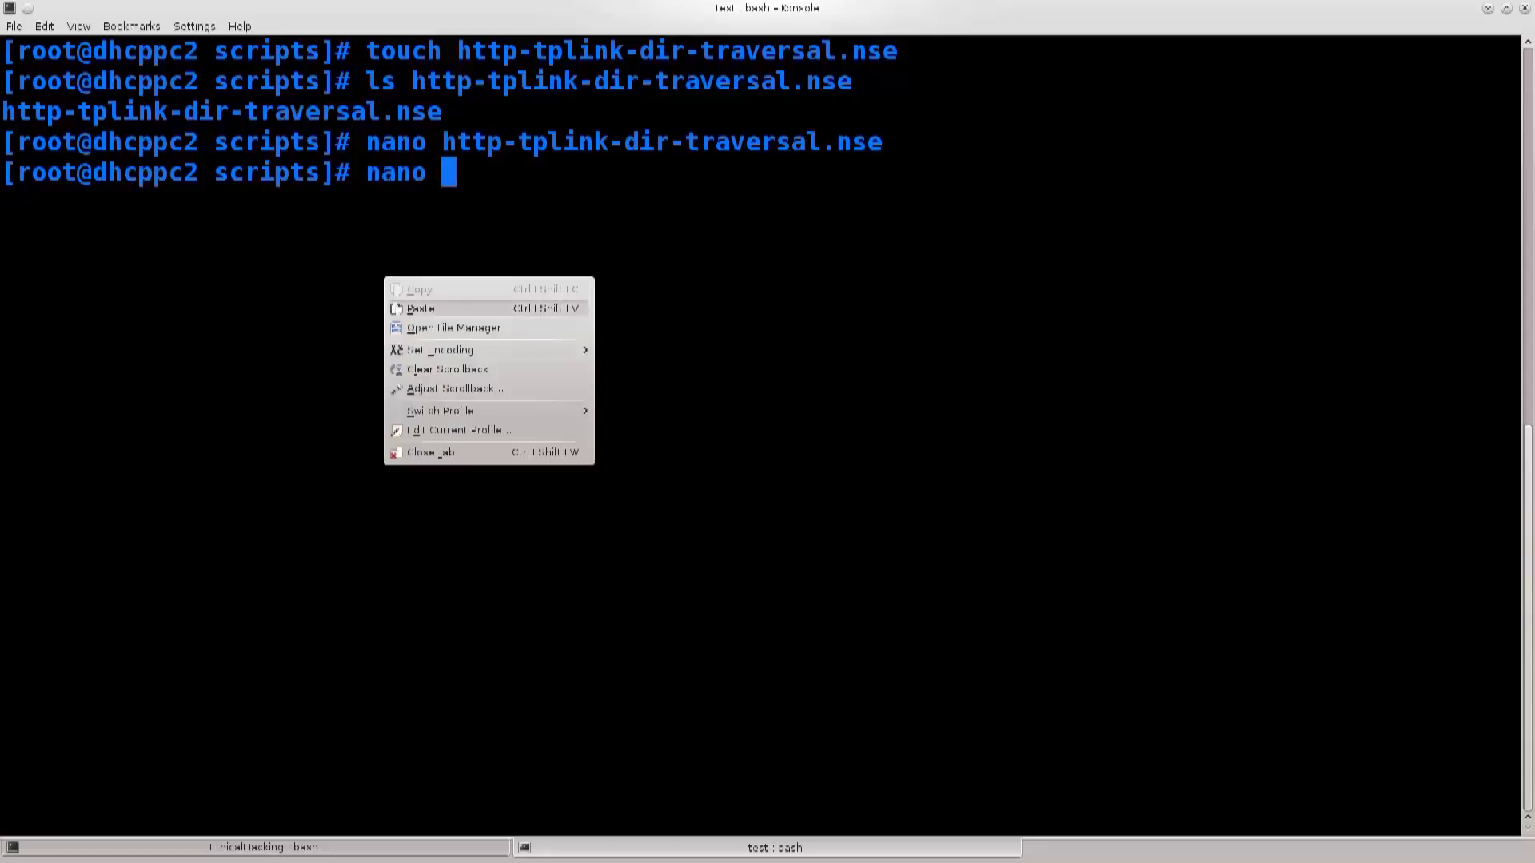
pyautogui.click(432, 309)
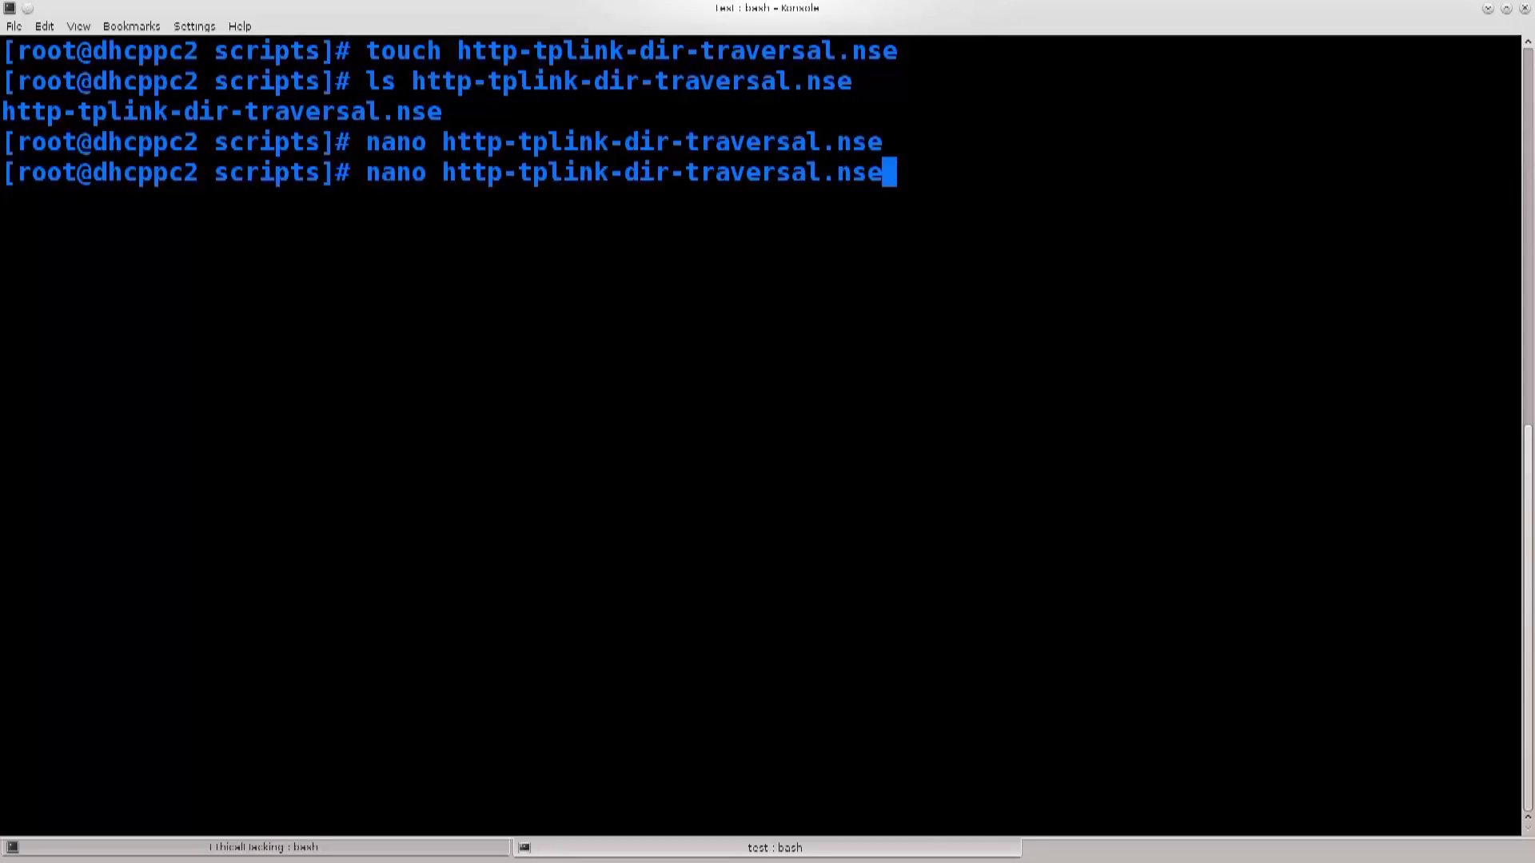
pyautogui.press('Return')
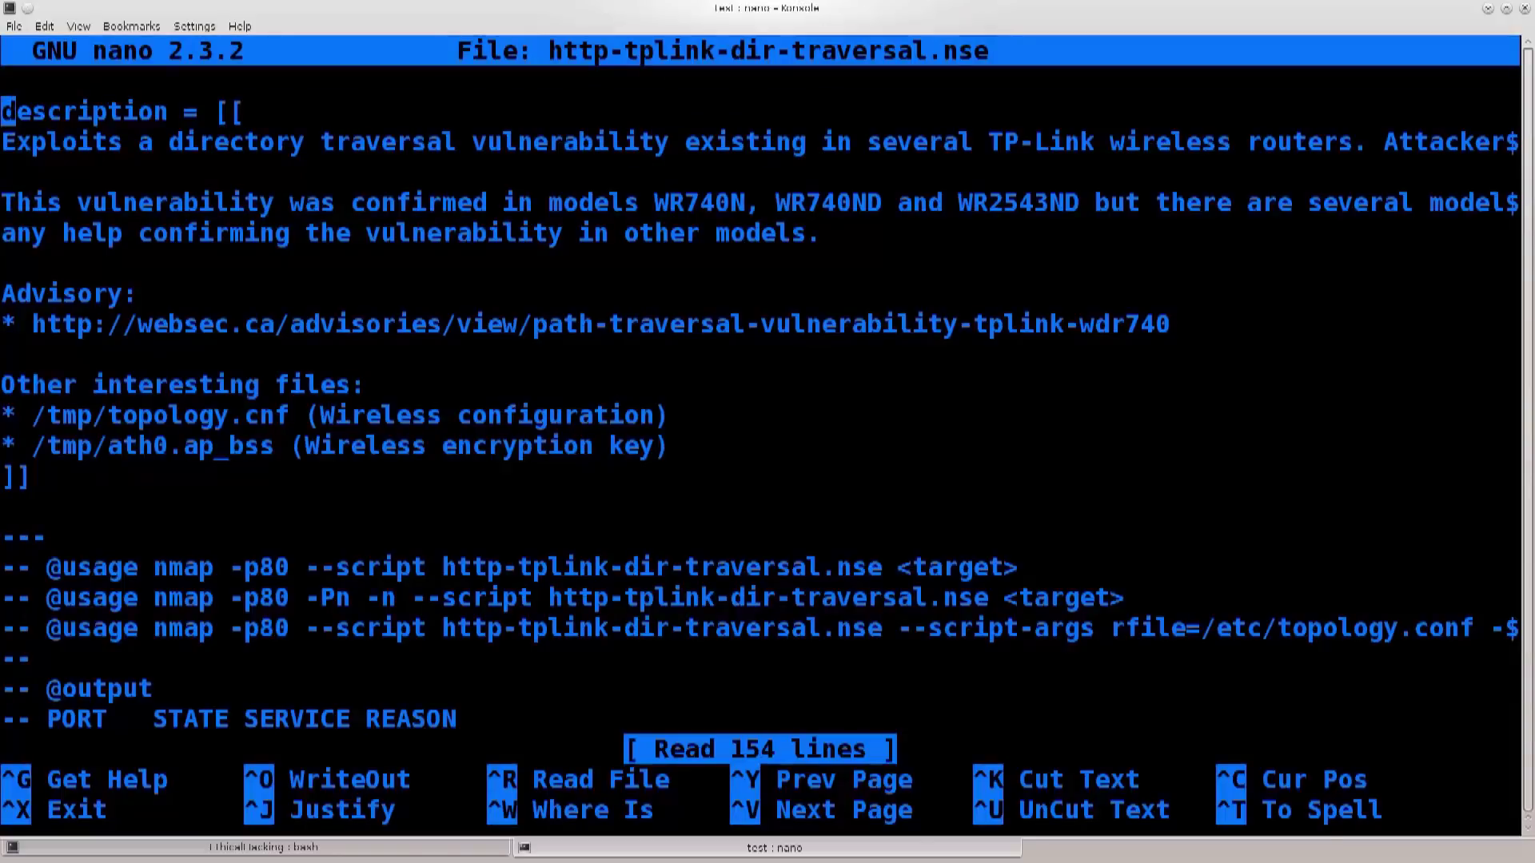
pyautogui.hotkey('ctrl', 'x')
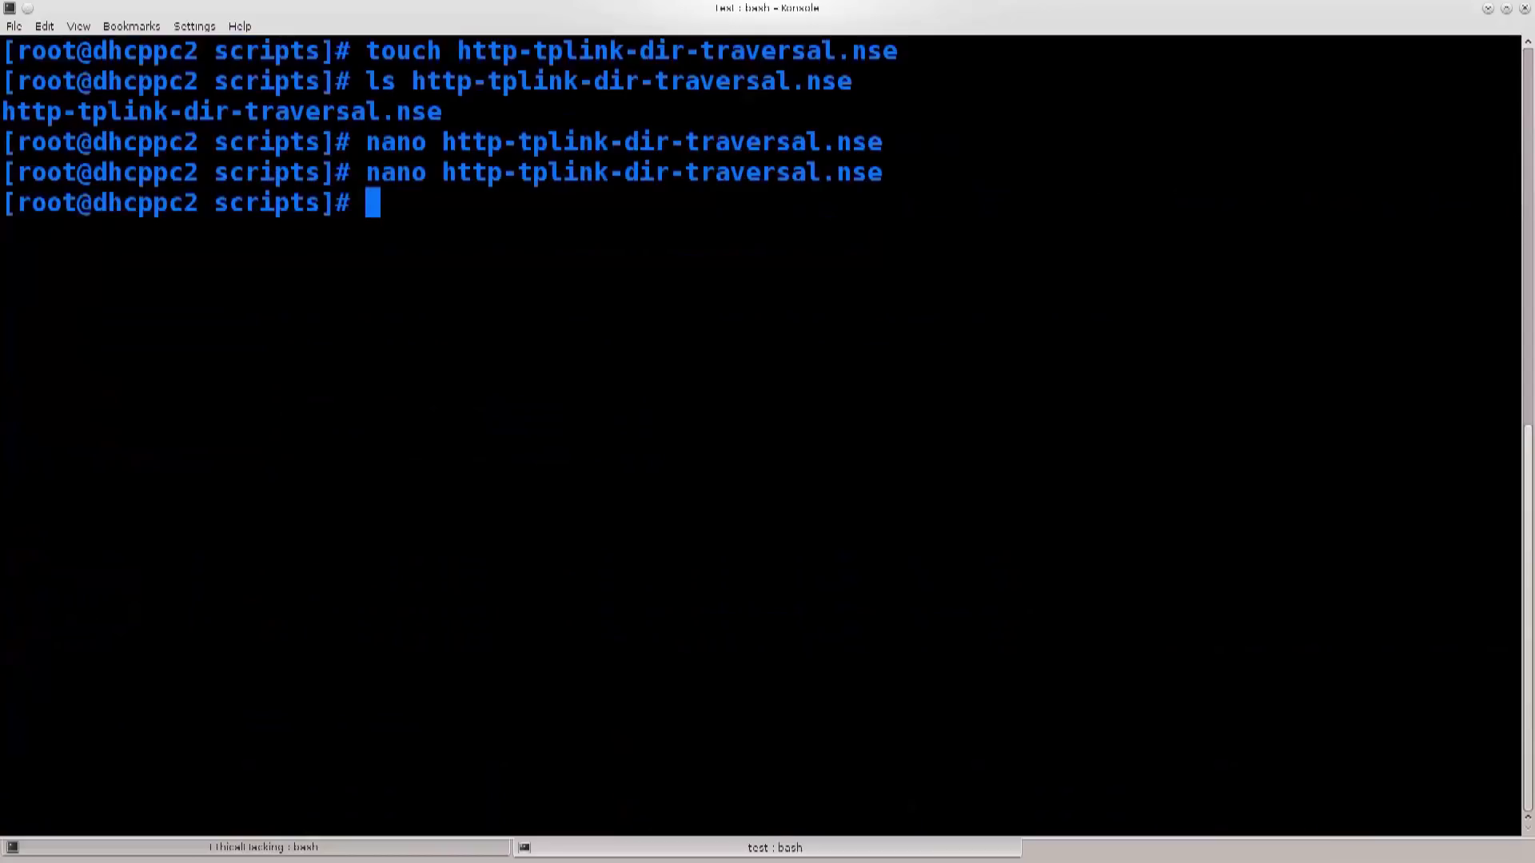
pyautogui.moveTo(441, 171); pyautogui.dragTo(884, 172)
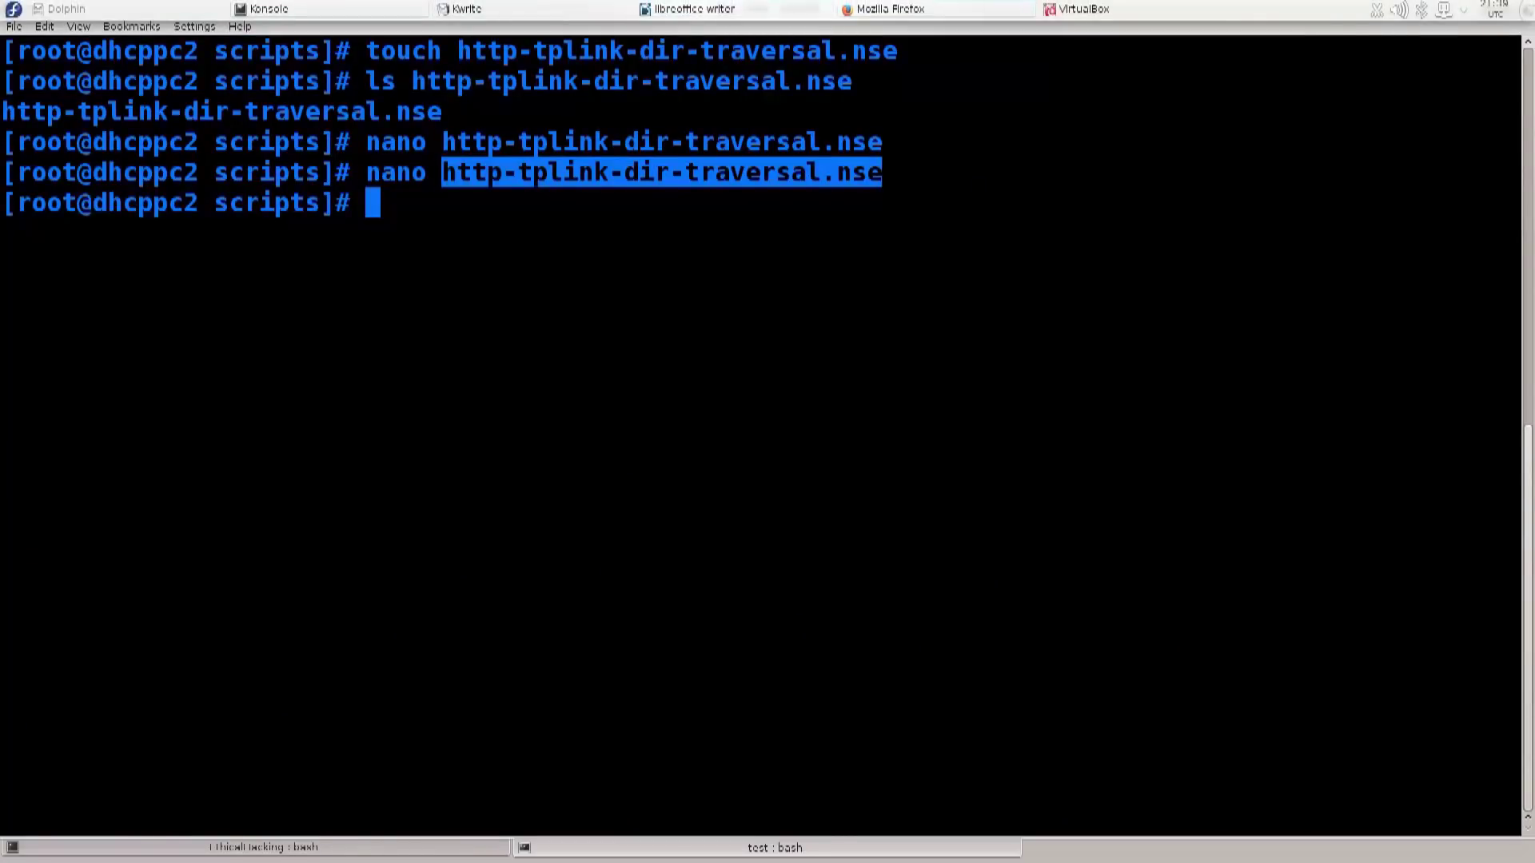
# Return to the http-tplink-dir-traversal NSEDoc page and select its download file name
pyautogui.click(887, 8)
pyautogui.hotkey('ctrl', 'pageup')
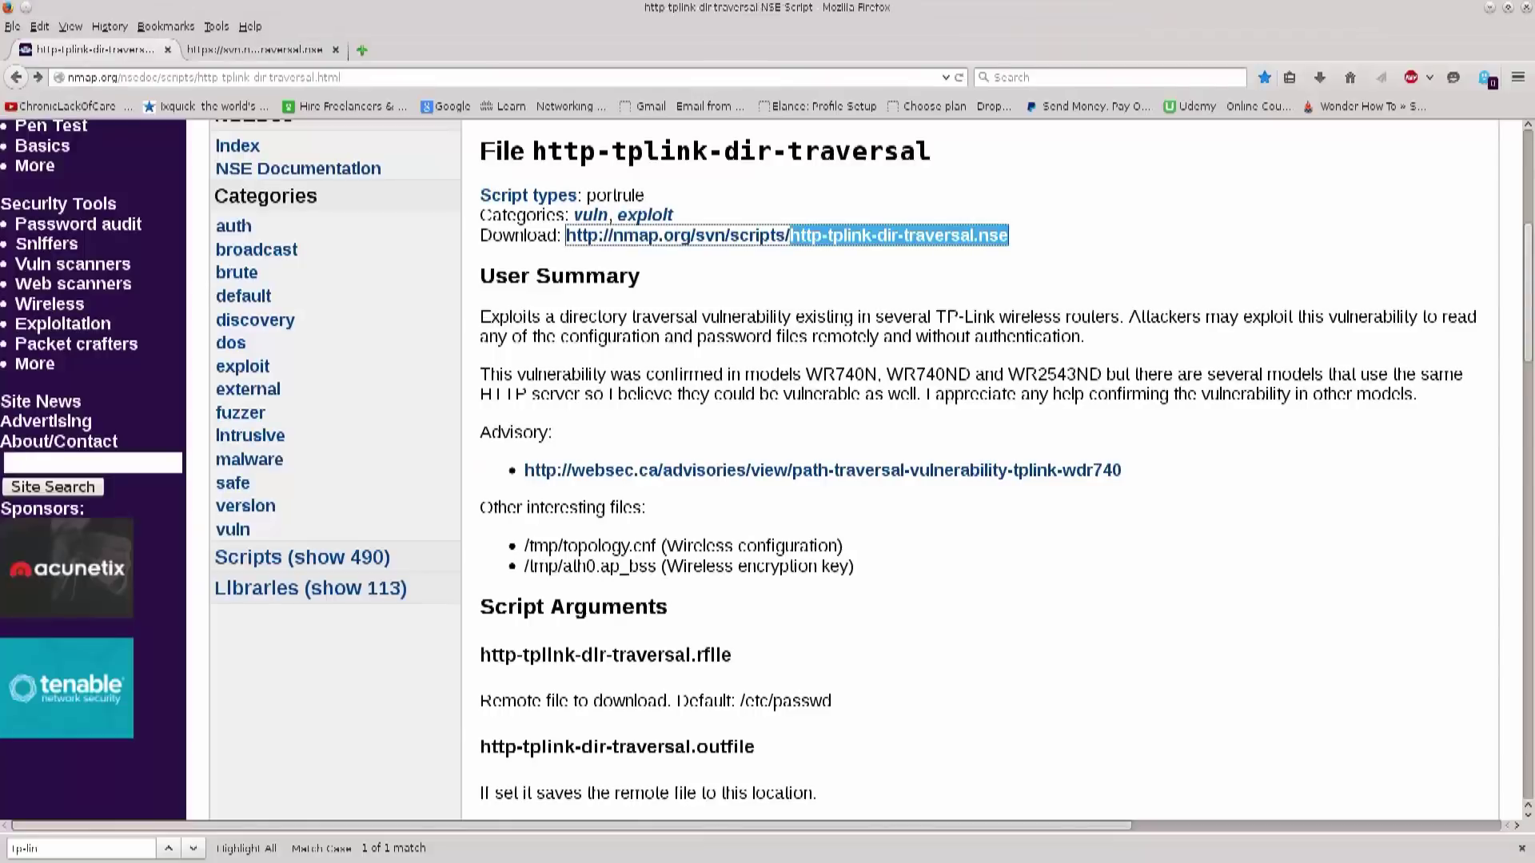
pyautogui.moveTo(1008, 235); pyautogui.dragTo(790, 235)
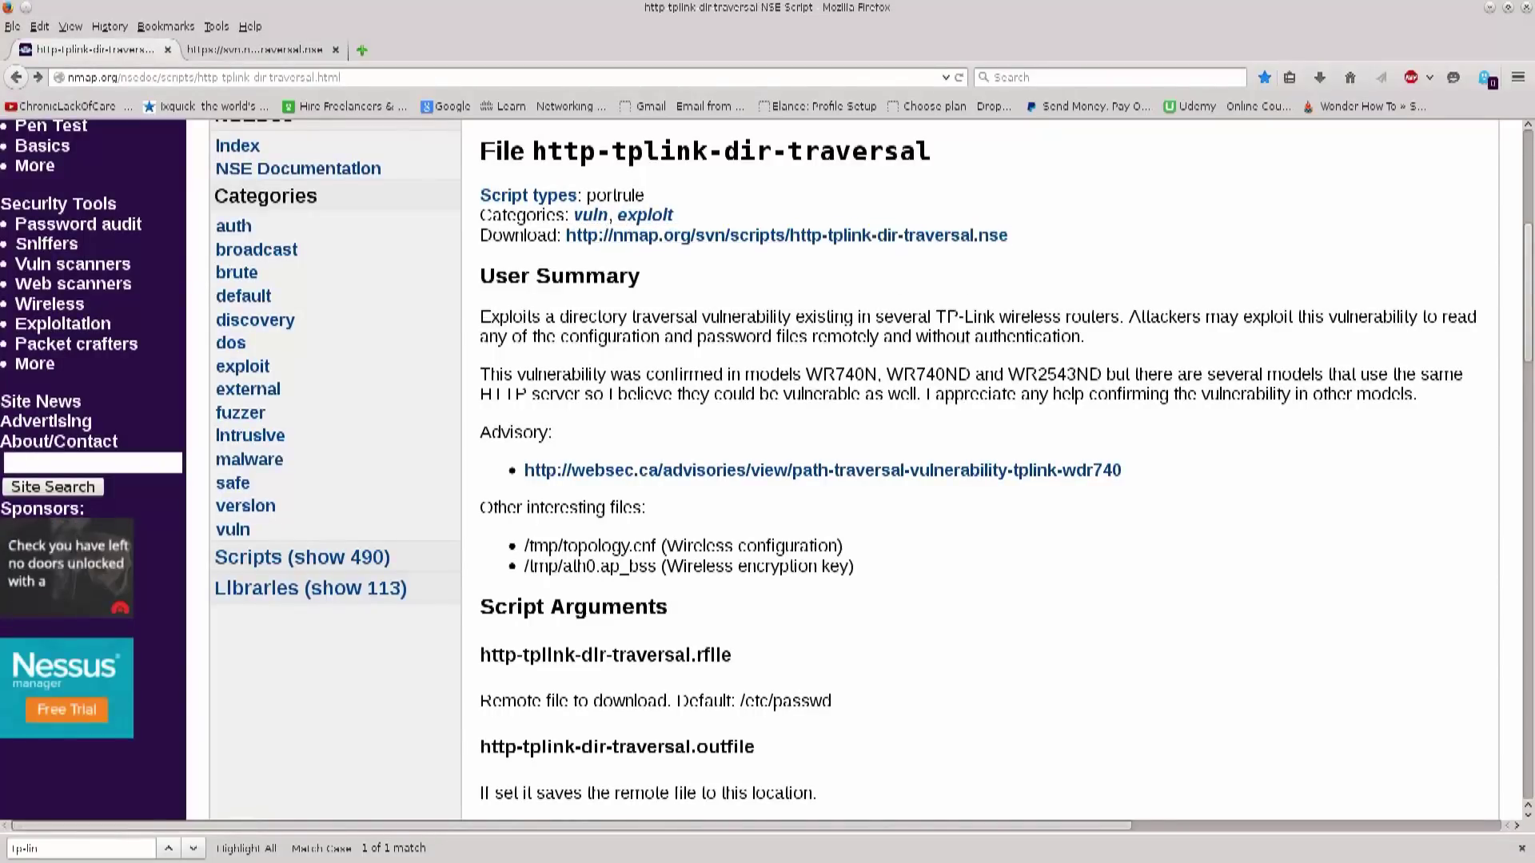
pyautogui.rightClick(276, 557)
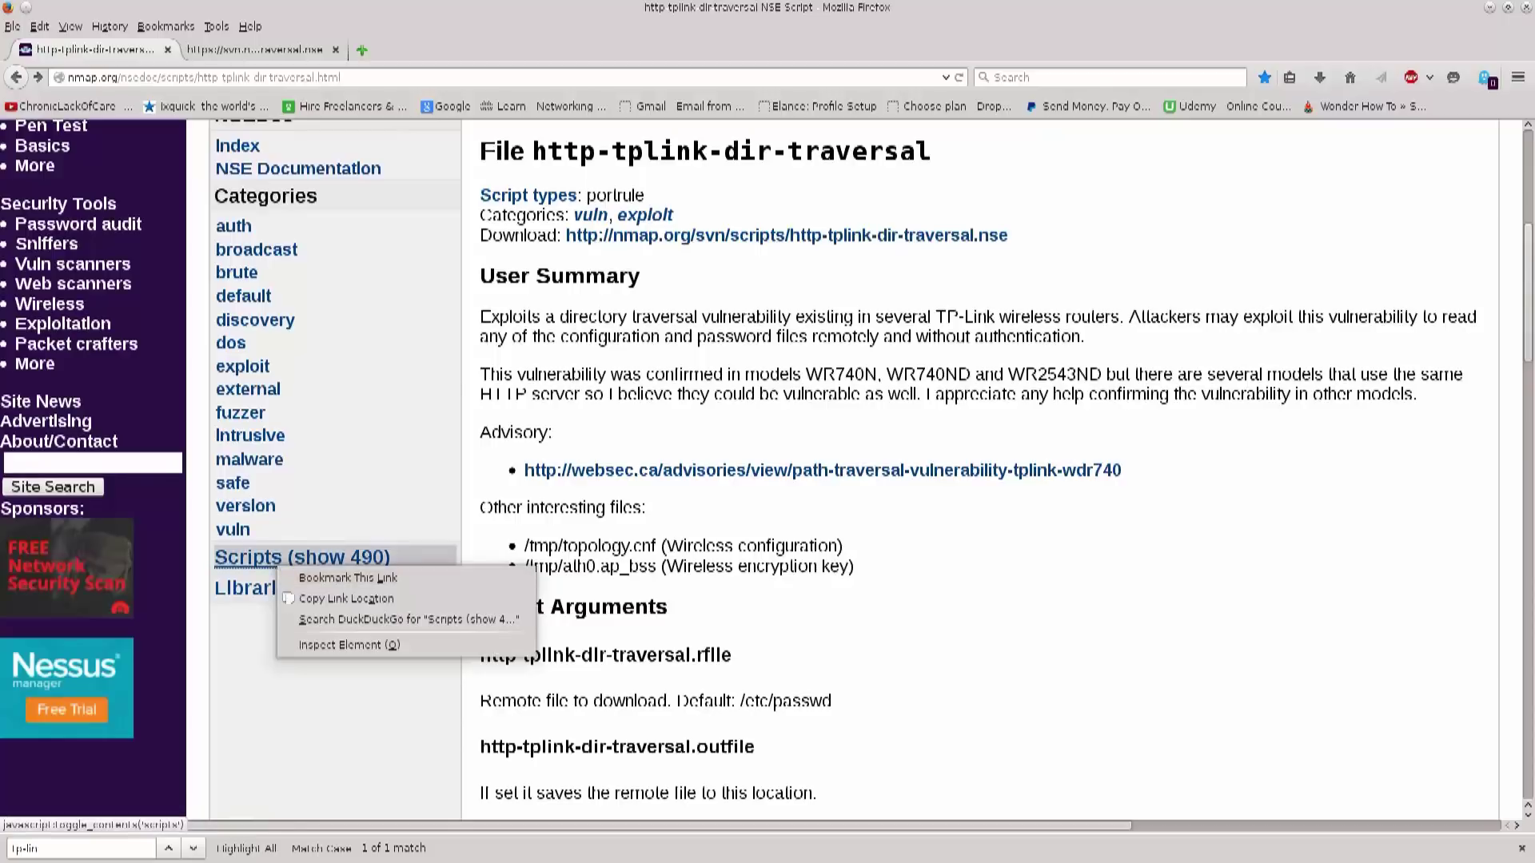
pyautogui.press('Escape')
# Open the vuln category in a new tab and copy afp-path-vuln.nse from its page
pyautogui.rightClick(233, 529)
pyautogui.click(312, 543)
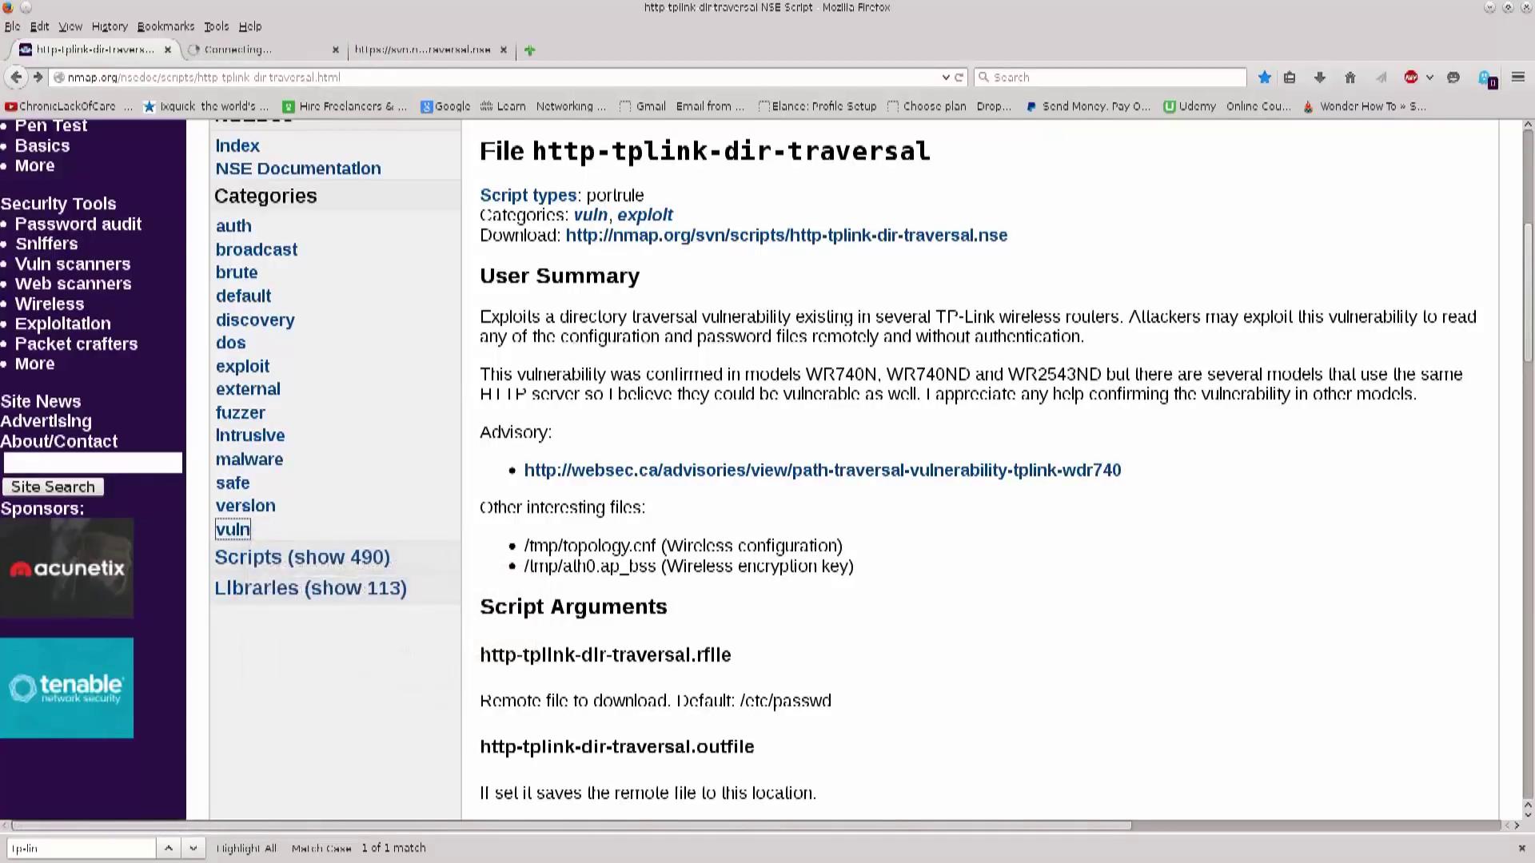
pyautogui.click(252, 49)
pyautogui.scroll(-3, 768, 479)
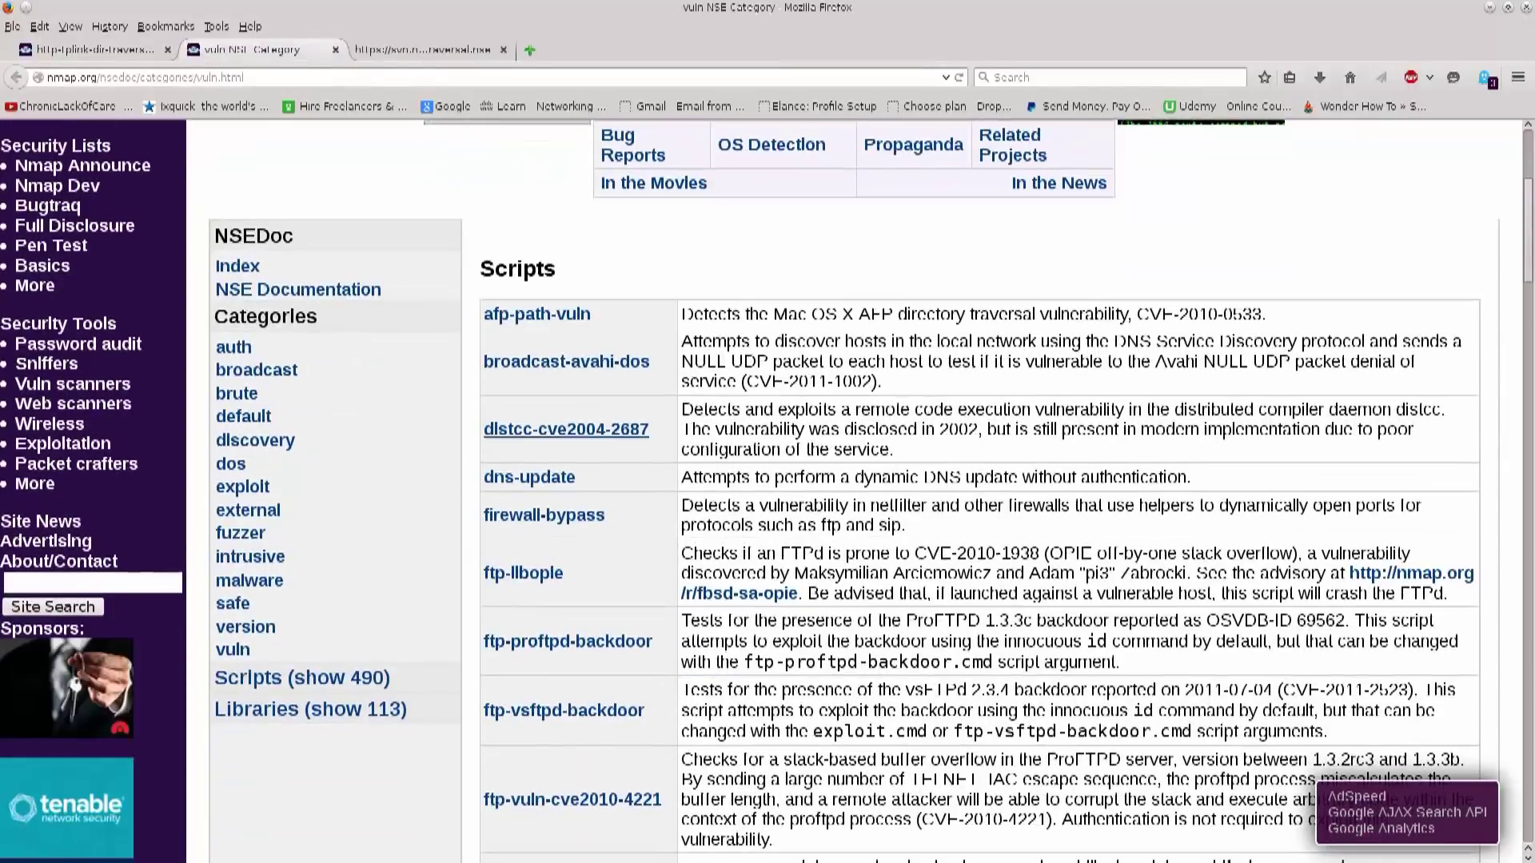
pyautogui.click(537, 314)
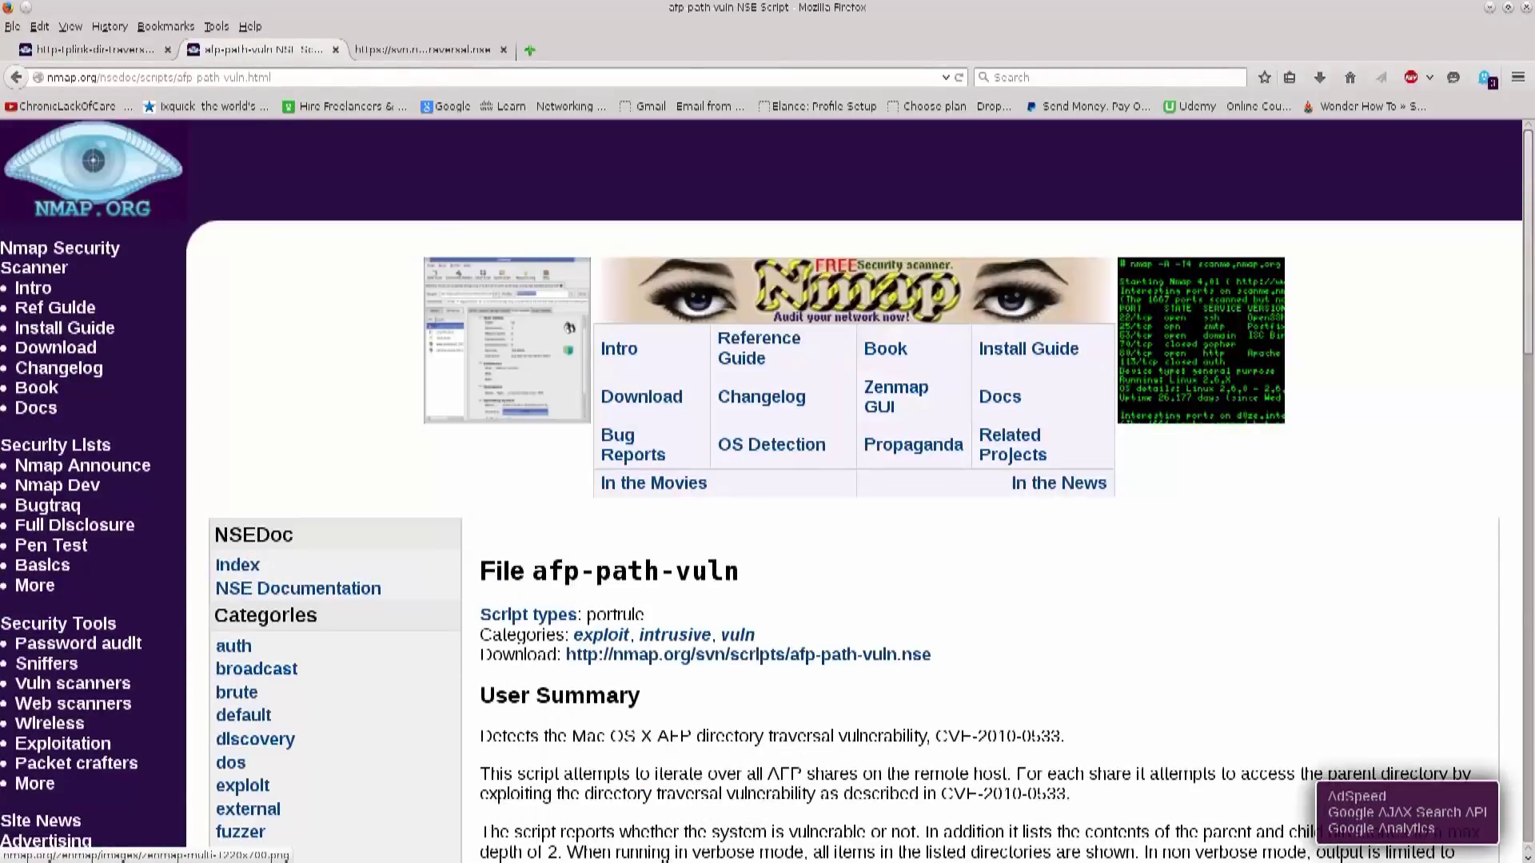
pyautogui.scroll(-3, 768, 480)
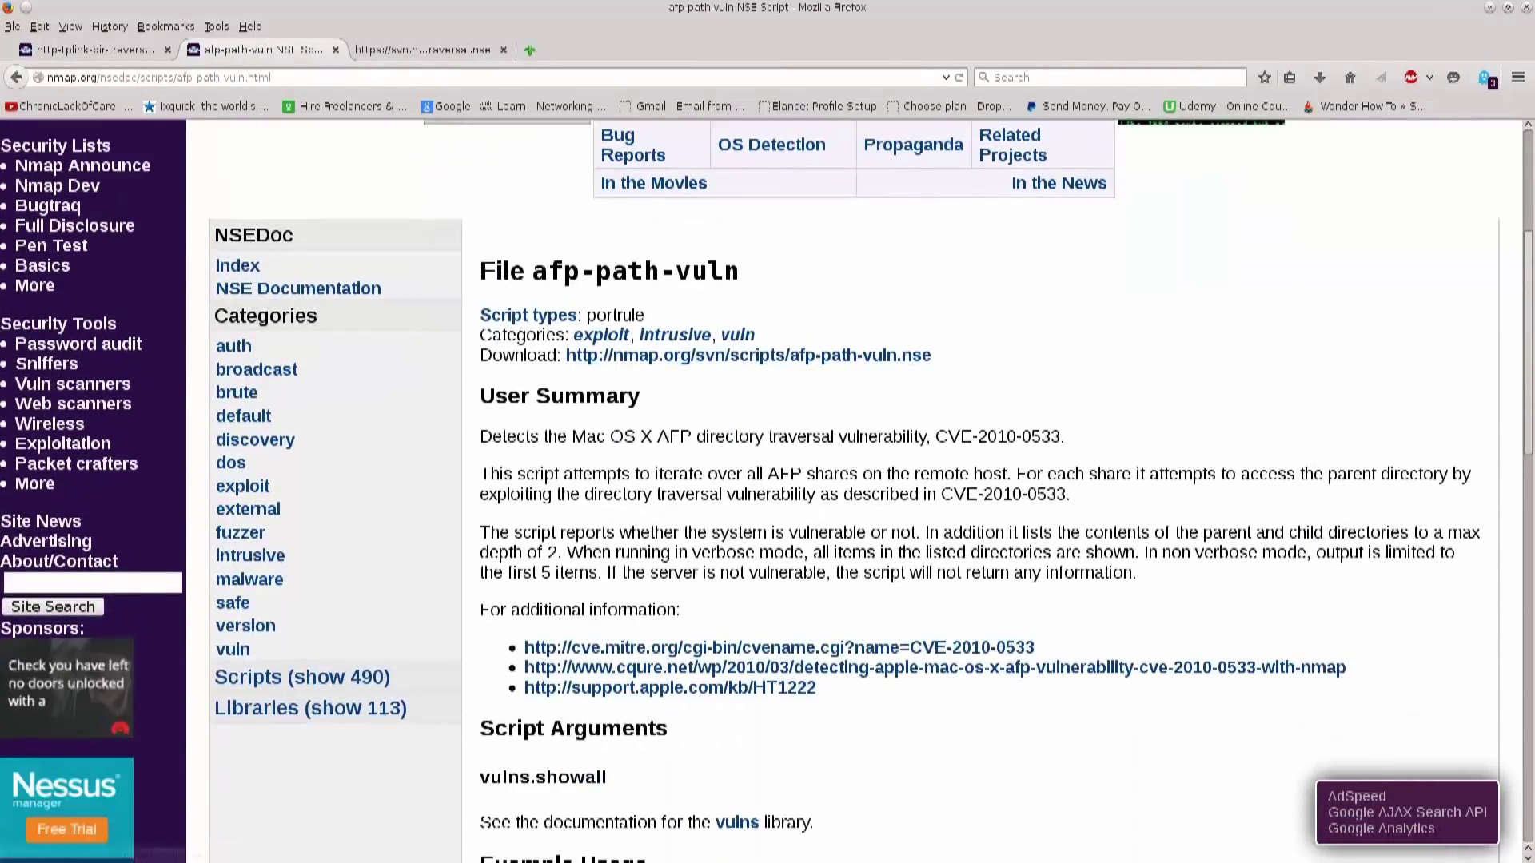
pyautogui.moveTo(931, 355); pyautogui.dragTo(792, 355)
pyautogui.rightClick(792, 354)
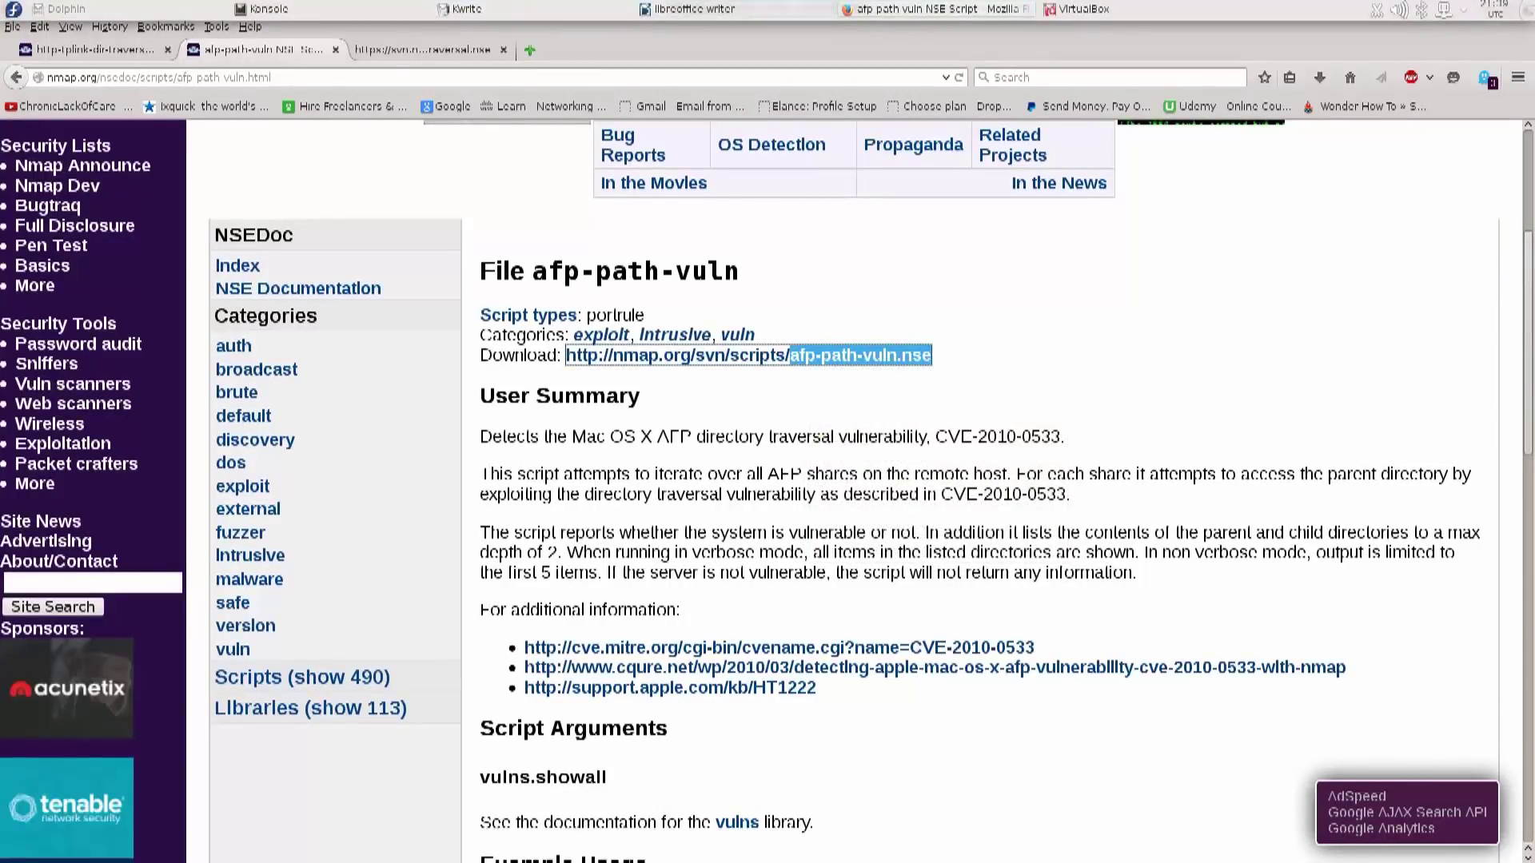
# Run ls afp-path-vuln.nse in the scripts folder, then select the listed file name
pyautogui.click(267, 9)
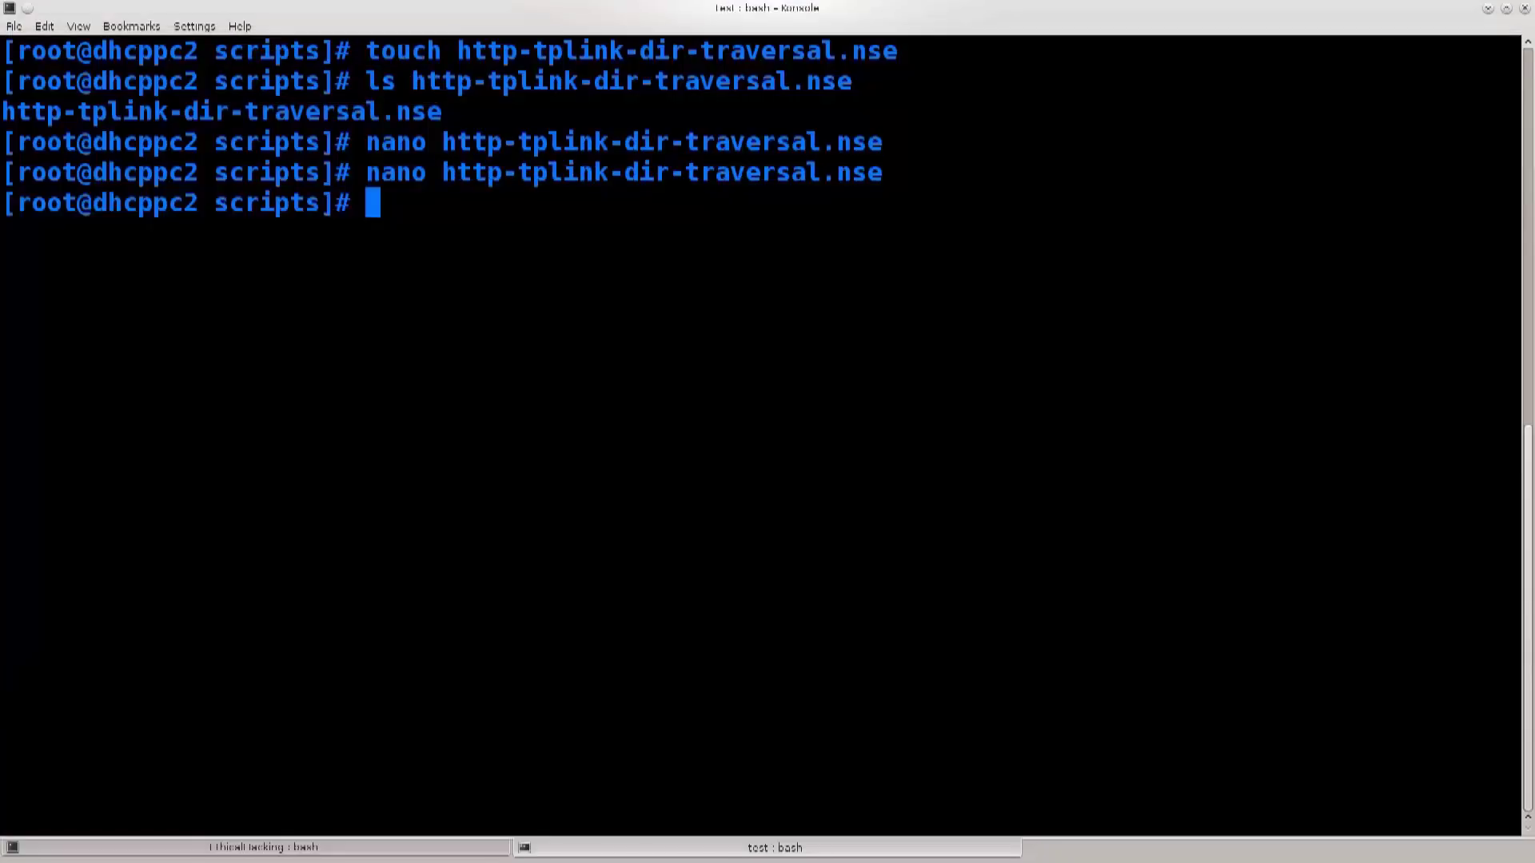
pyautogui.write('lsd')
pyautogui.press('BackSpace')
pyautogui.press('BackSpace')
pyautogui.rightClick(603, 493)
pyautogui.click(636, 526)
pyautogui.press('Return')
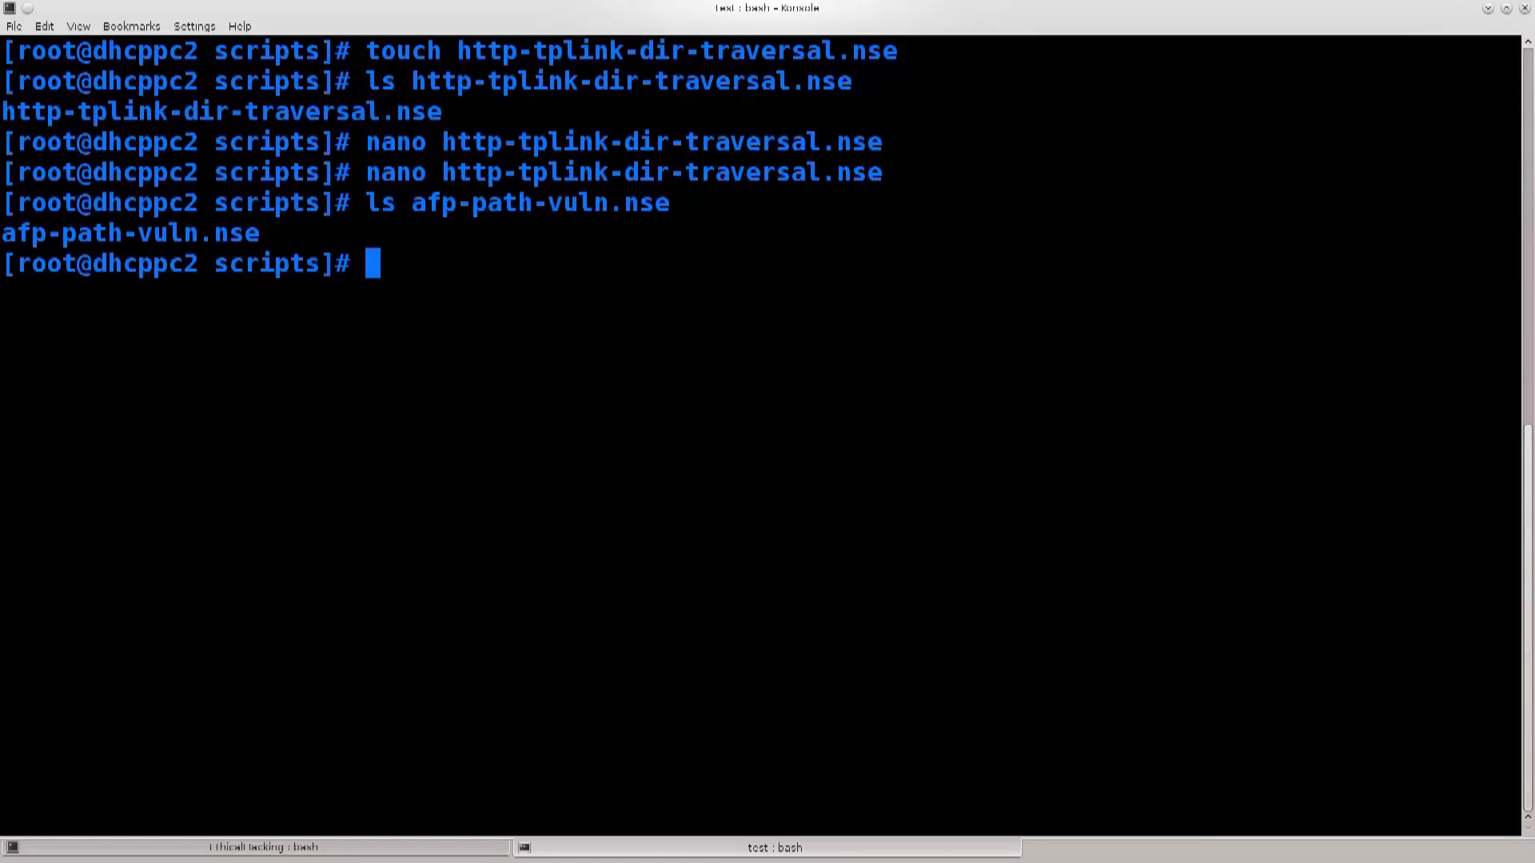
pyautogui.moveTo(412, 202); pyautogui.dragTo(669, 203)
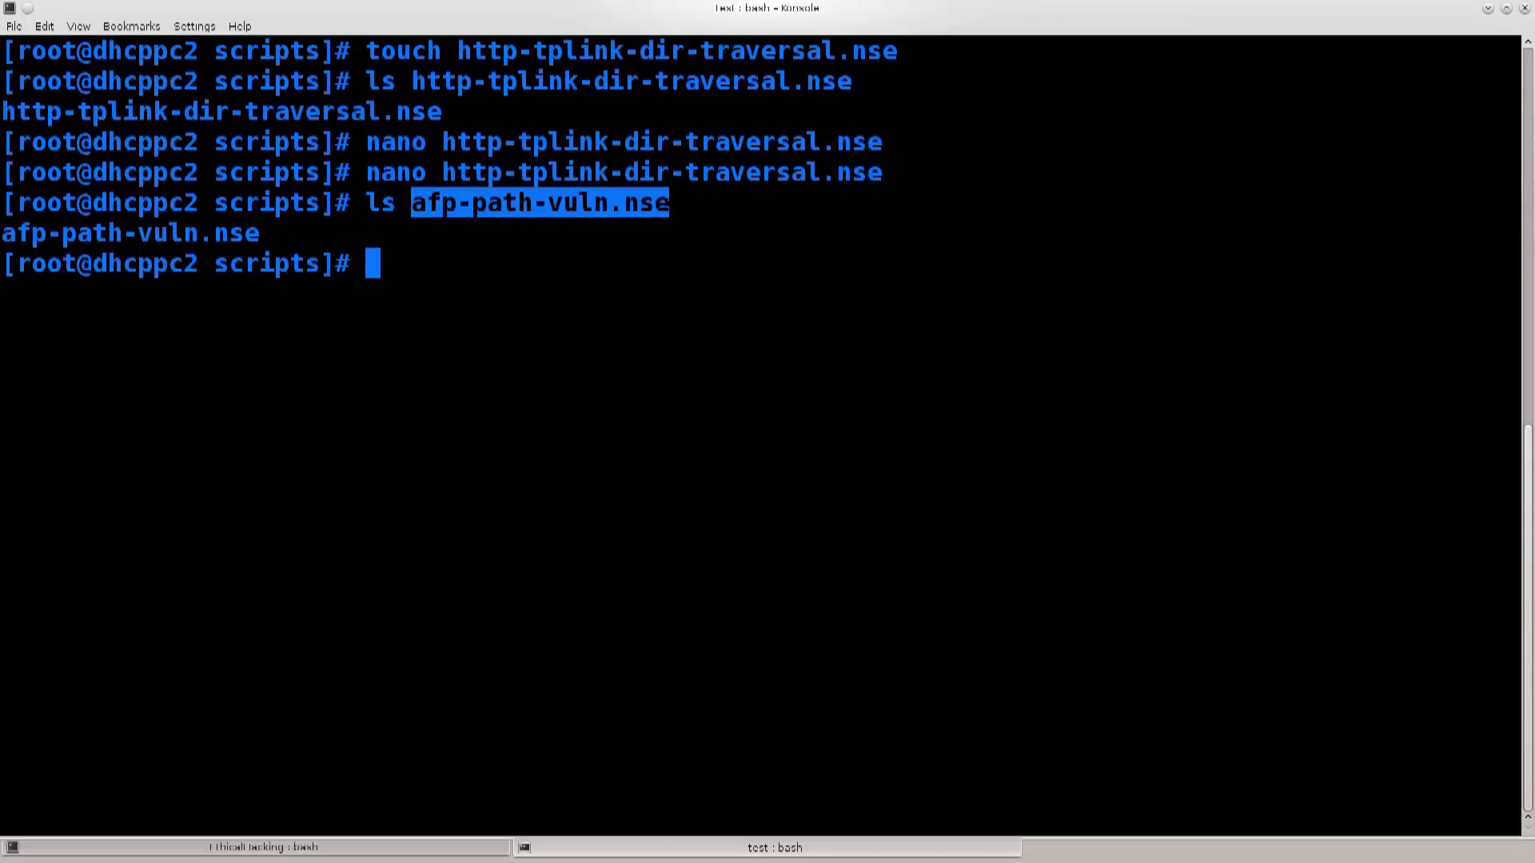
pyautogui.moveTo(411, 203); pyautogui.dragTo(669, 202)
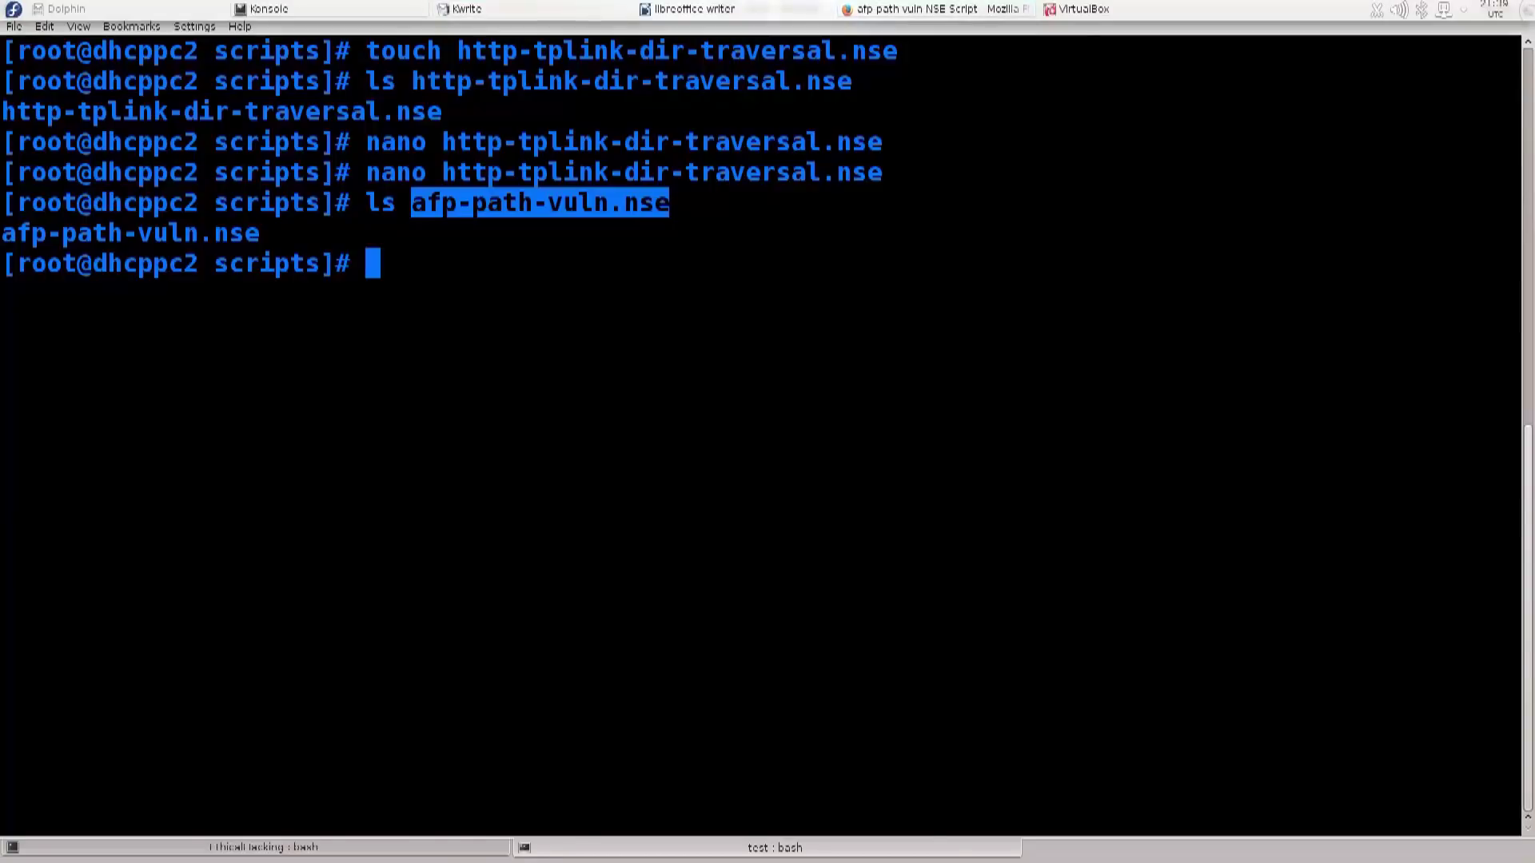
# On the afp-path-vuln page, select the Requires libraries list and search the page for vulns
pyautogui.click(911, 9)
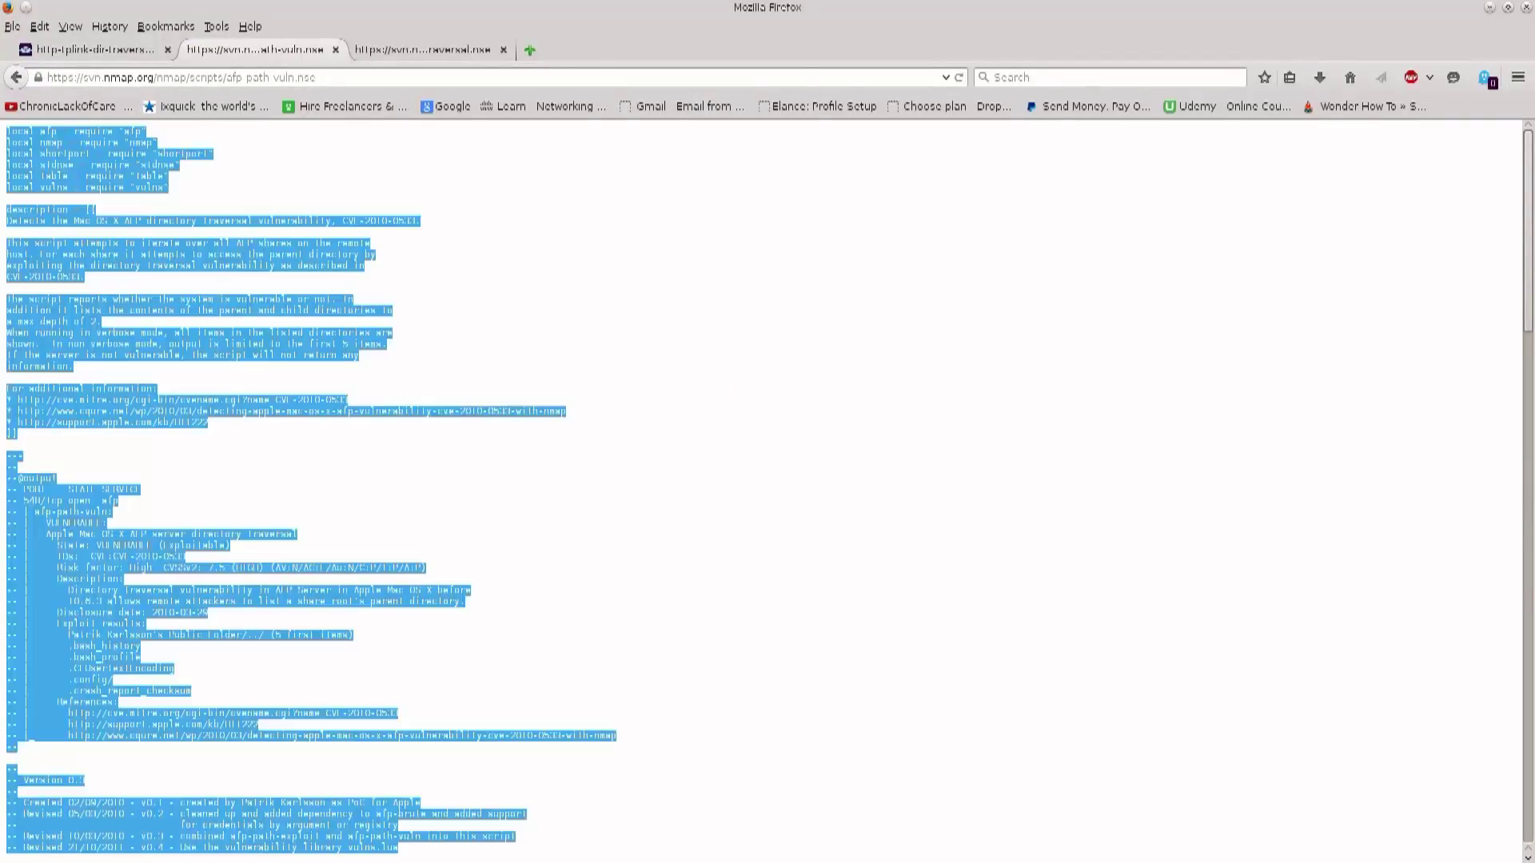
pyautogui.click(31, 736)
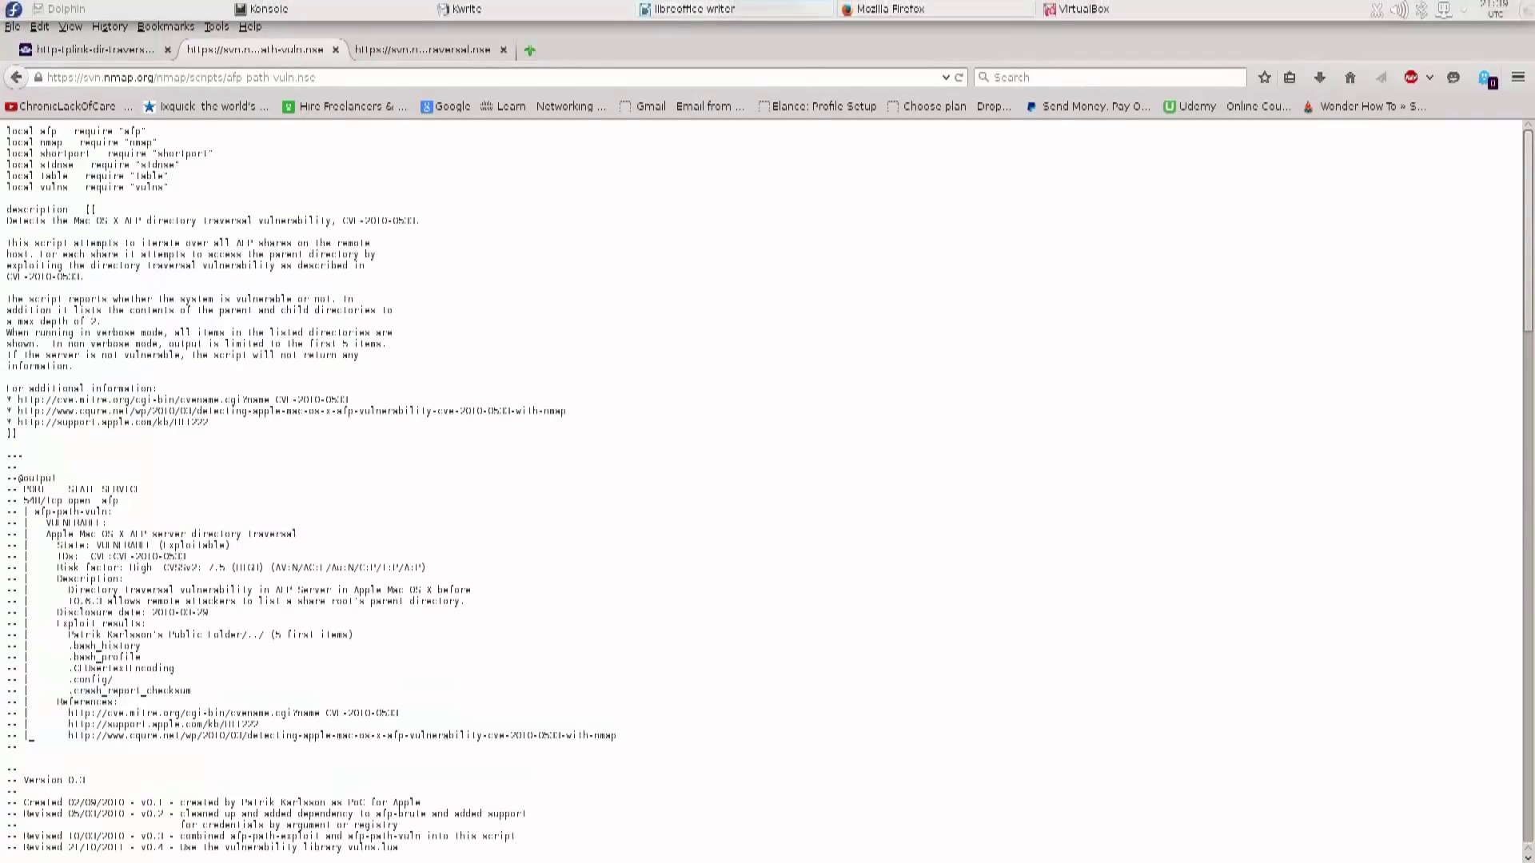
pyautogui.hotkey('ctrl', 'shift', 'Tab')
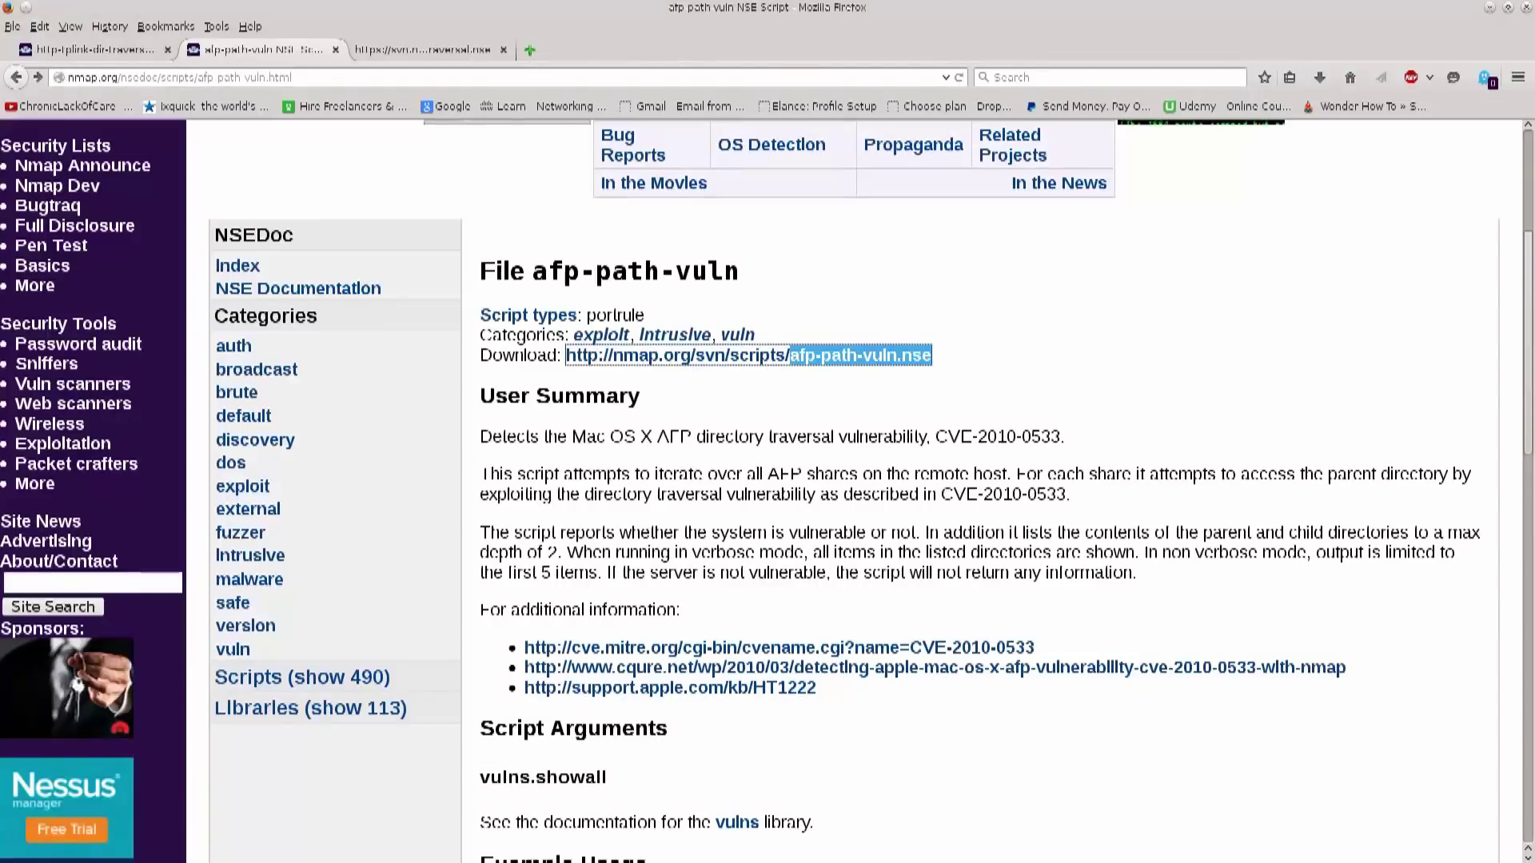
pyautogui.scroll(-5, 840, 480)
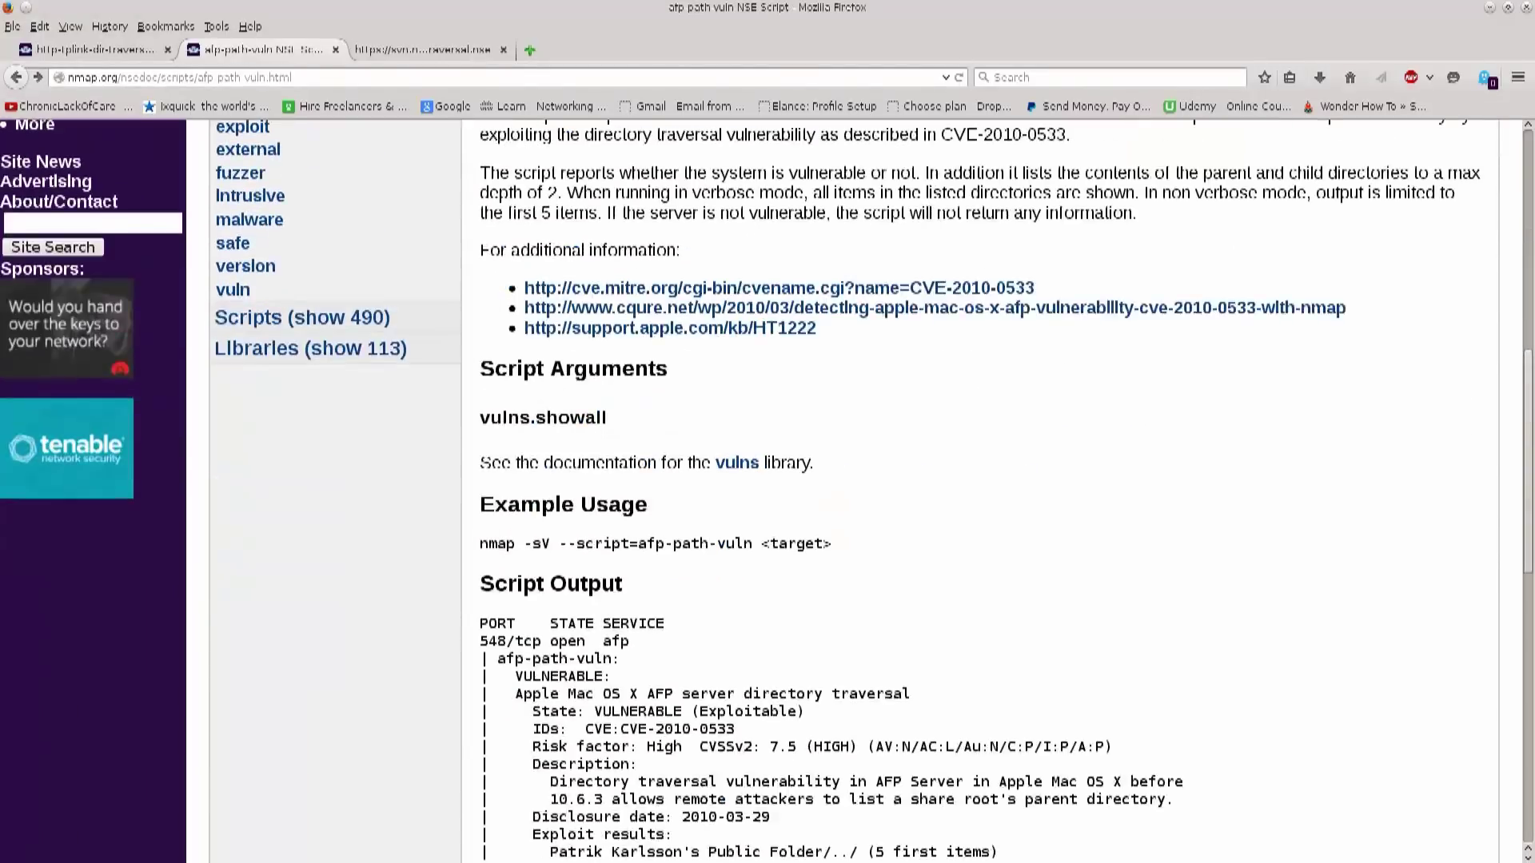
pyautogui.scroll(-5, 840, 480)
pyautogui.scroll(-3, 839, 480)
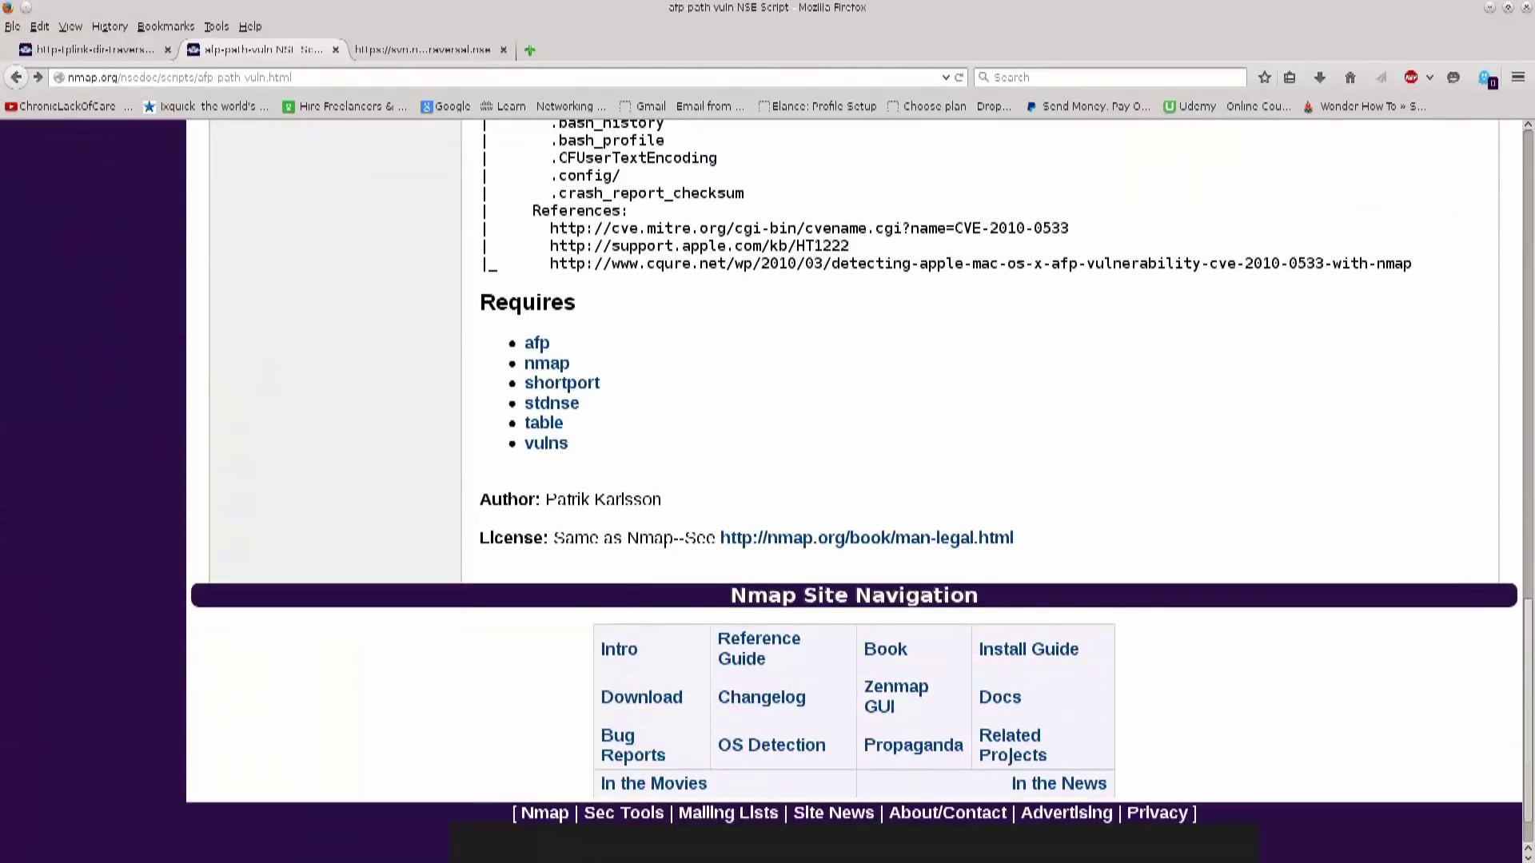
pyautogui.doubleClick(528, 303)
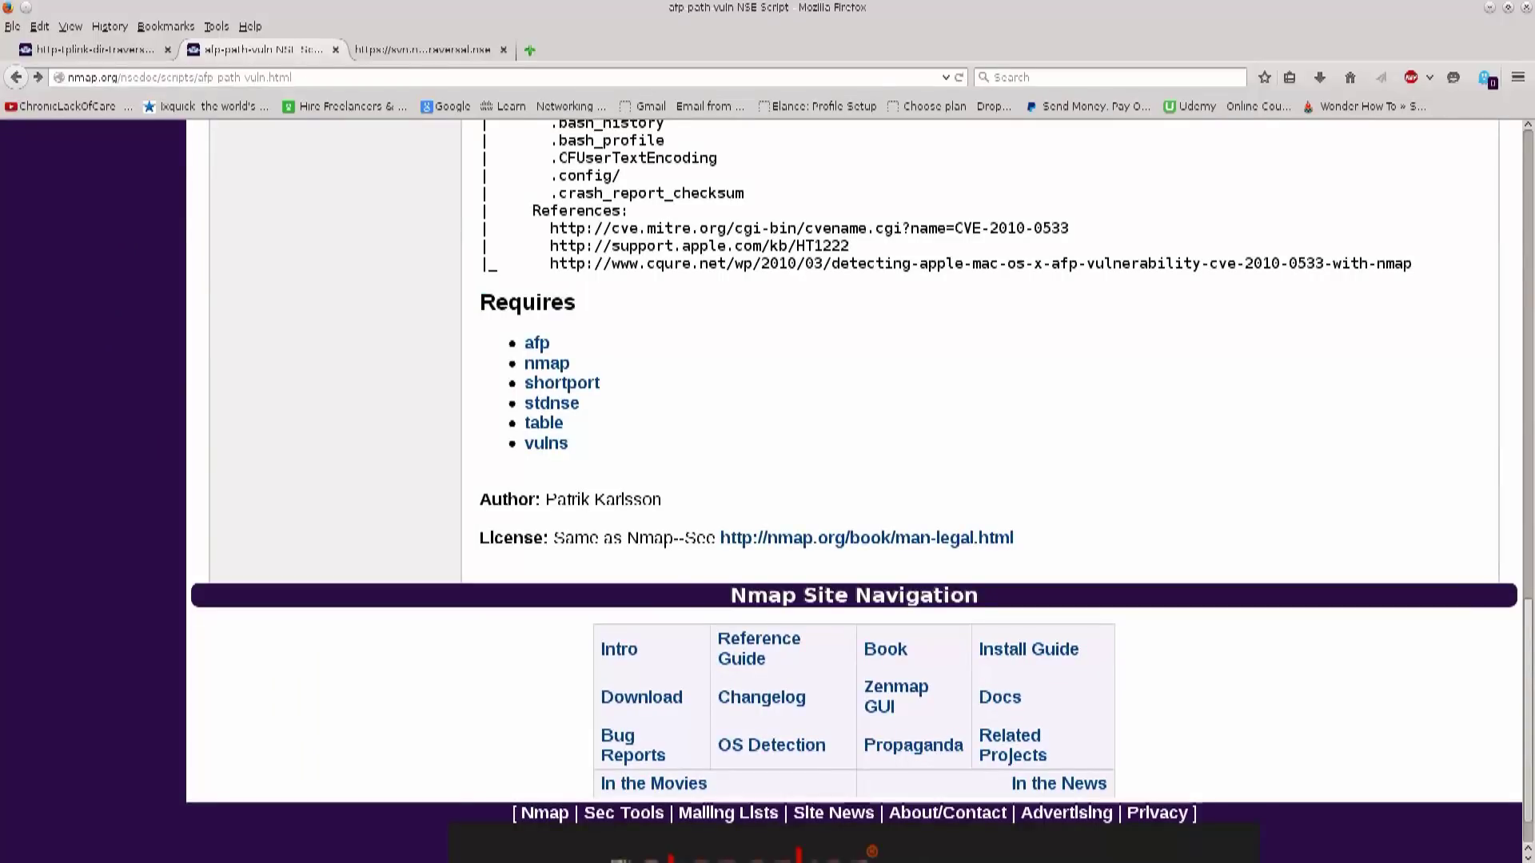
pyautogui.moveTo(524, 340); pyautogui.dragTo(568, 447)
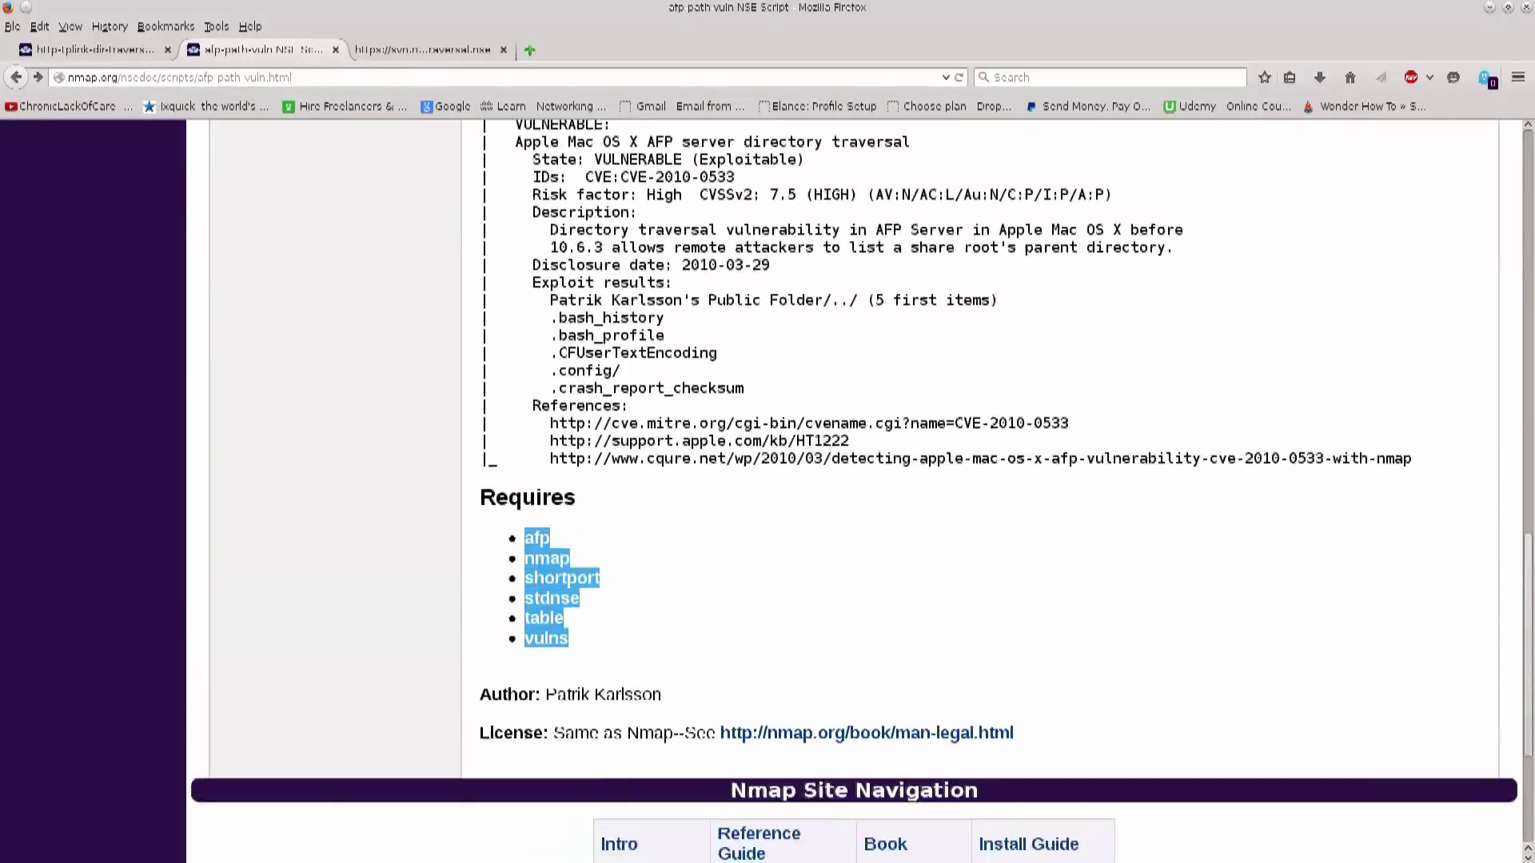
pyautogui.scroll(4, 839, 479)
pyautogui.scroll(4, 839, 480)
pyautogui.scroll(2, 839, 480)
pyautogui.scroll(1, 839, 480)
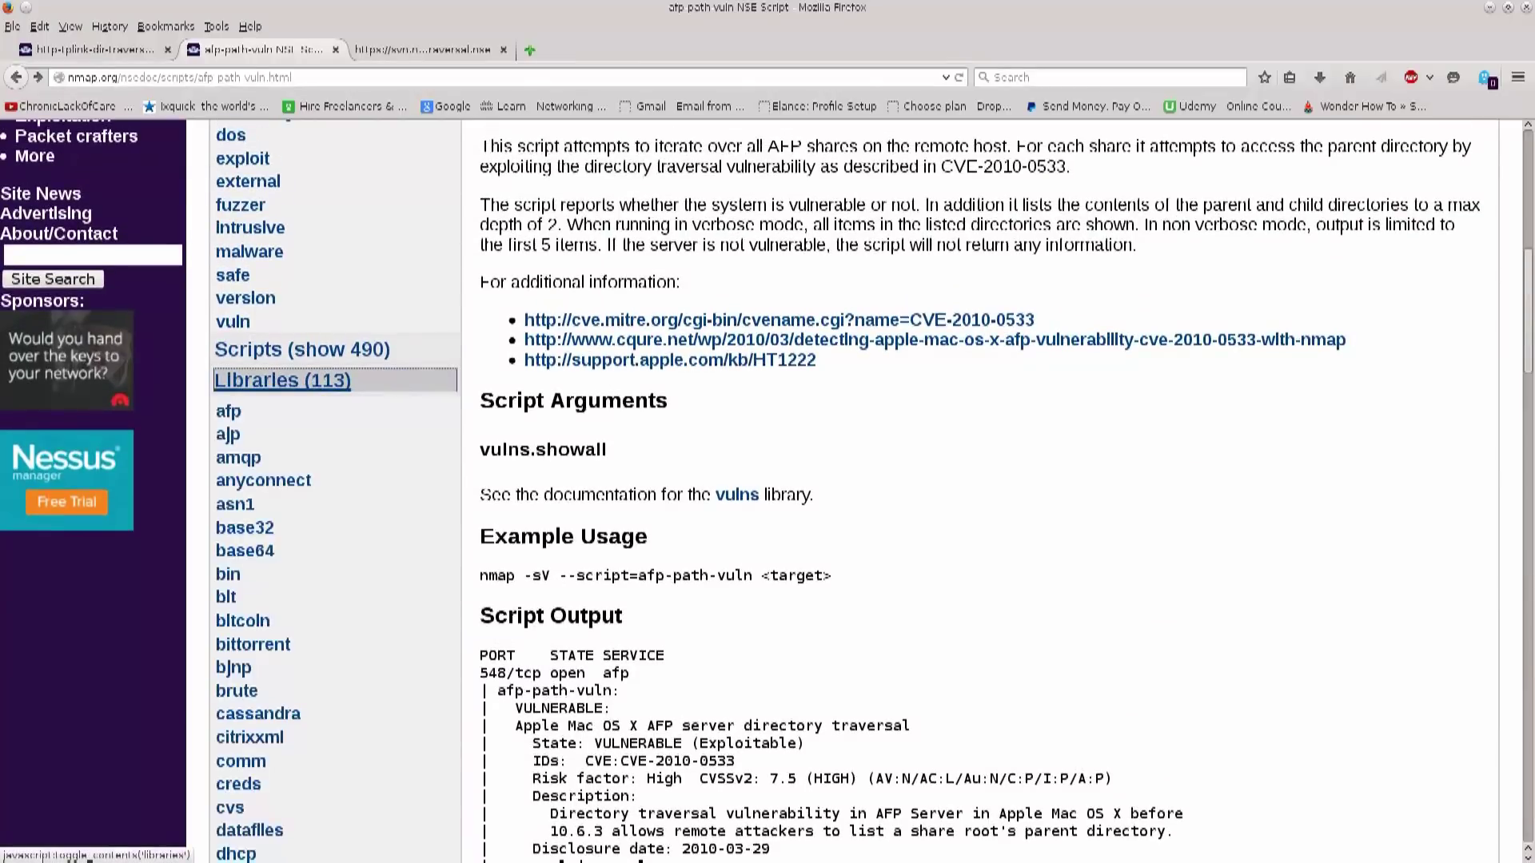
pyautogui.hotkey('ctrl', 'f')
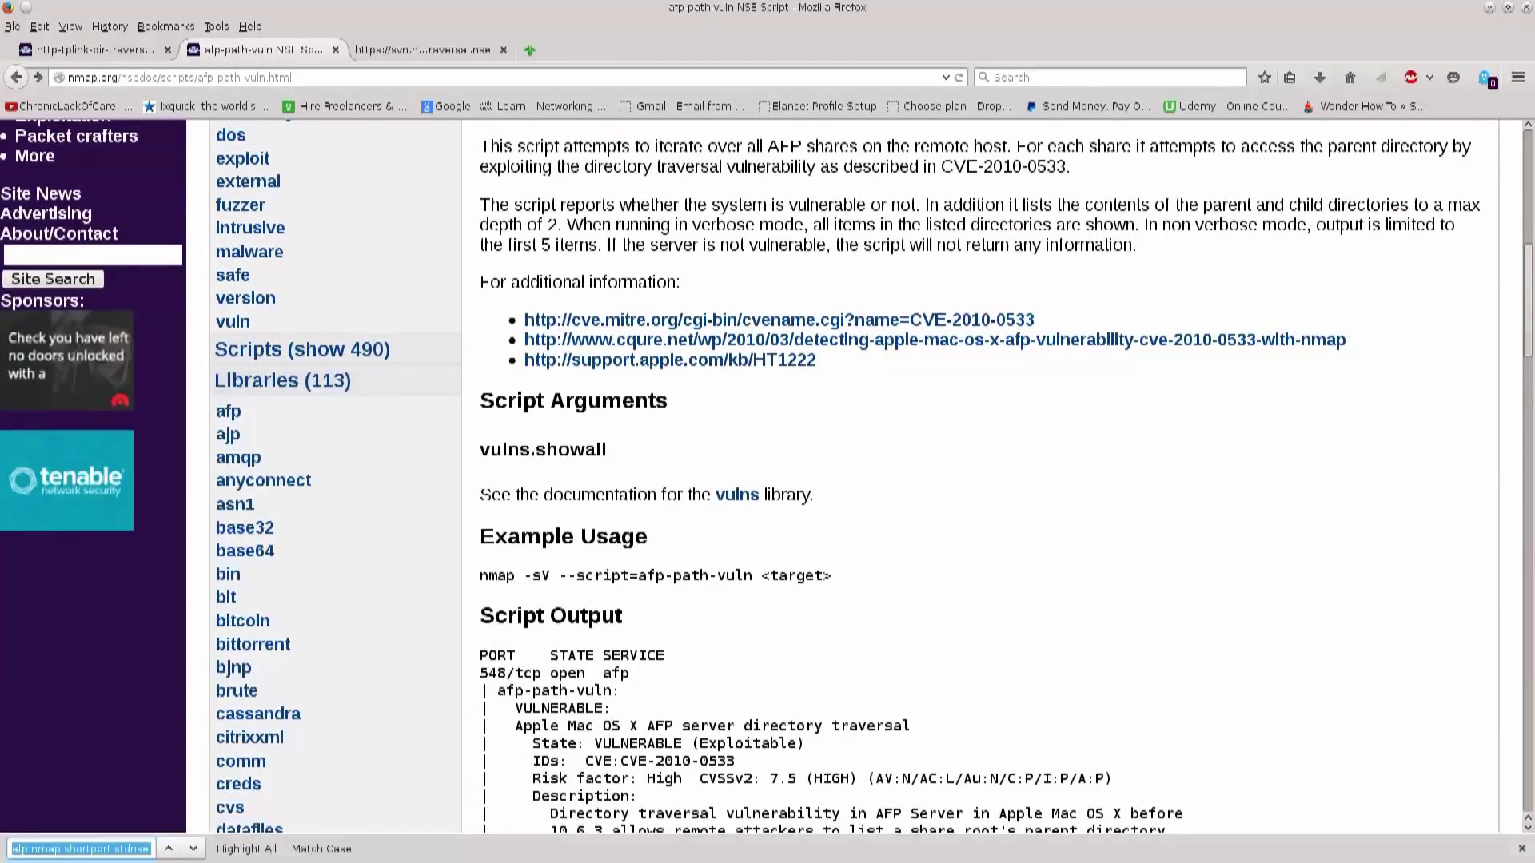
pyautogui.write('vulns')
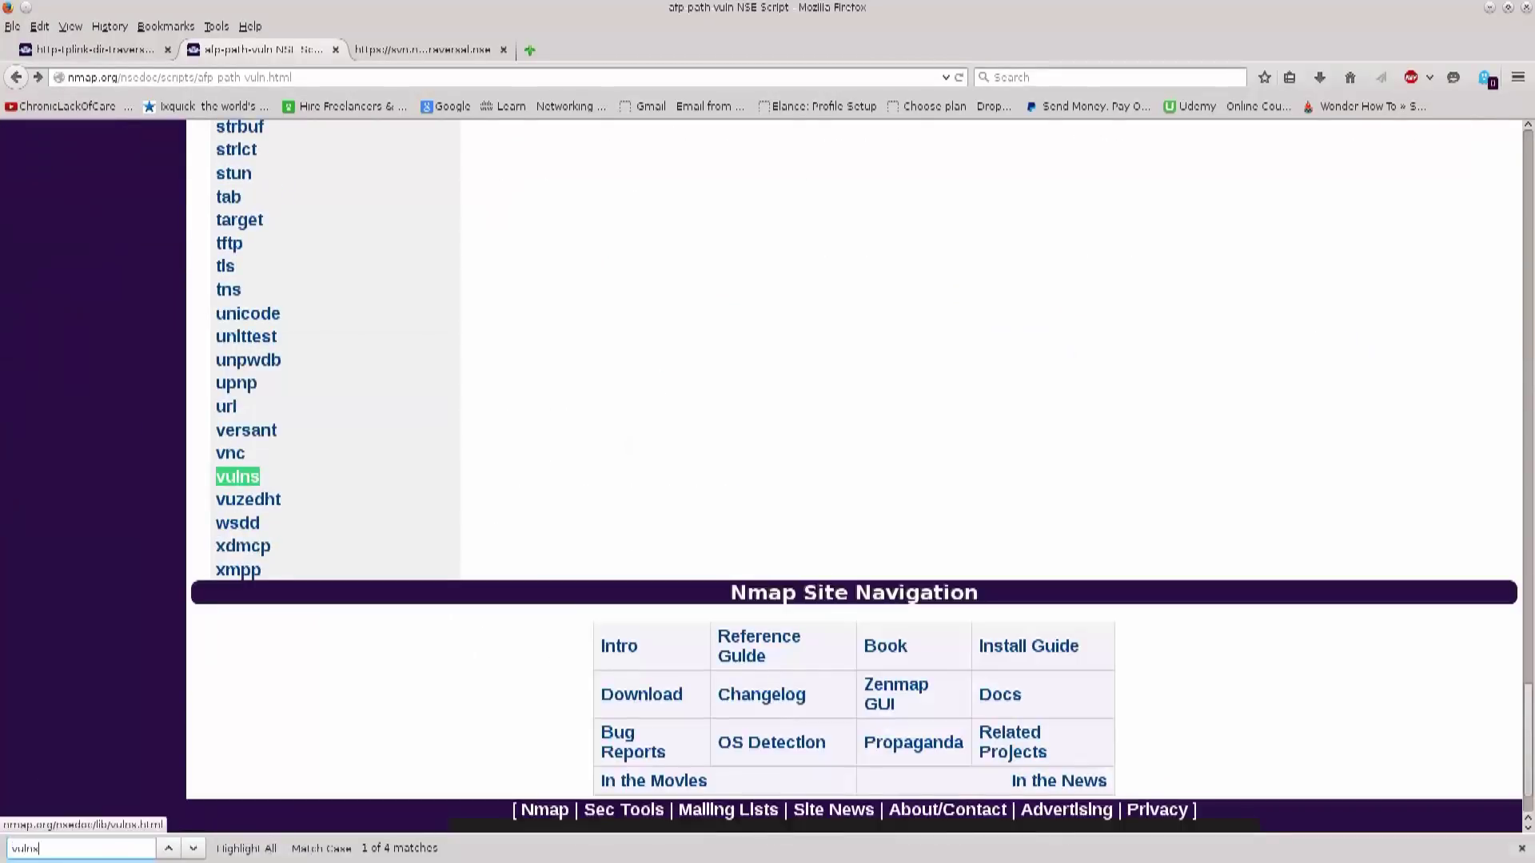
# Open the vulns library page and select the Source label beside vulns.lua
pyautogui.click(236, 475)
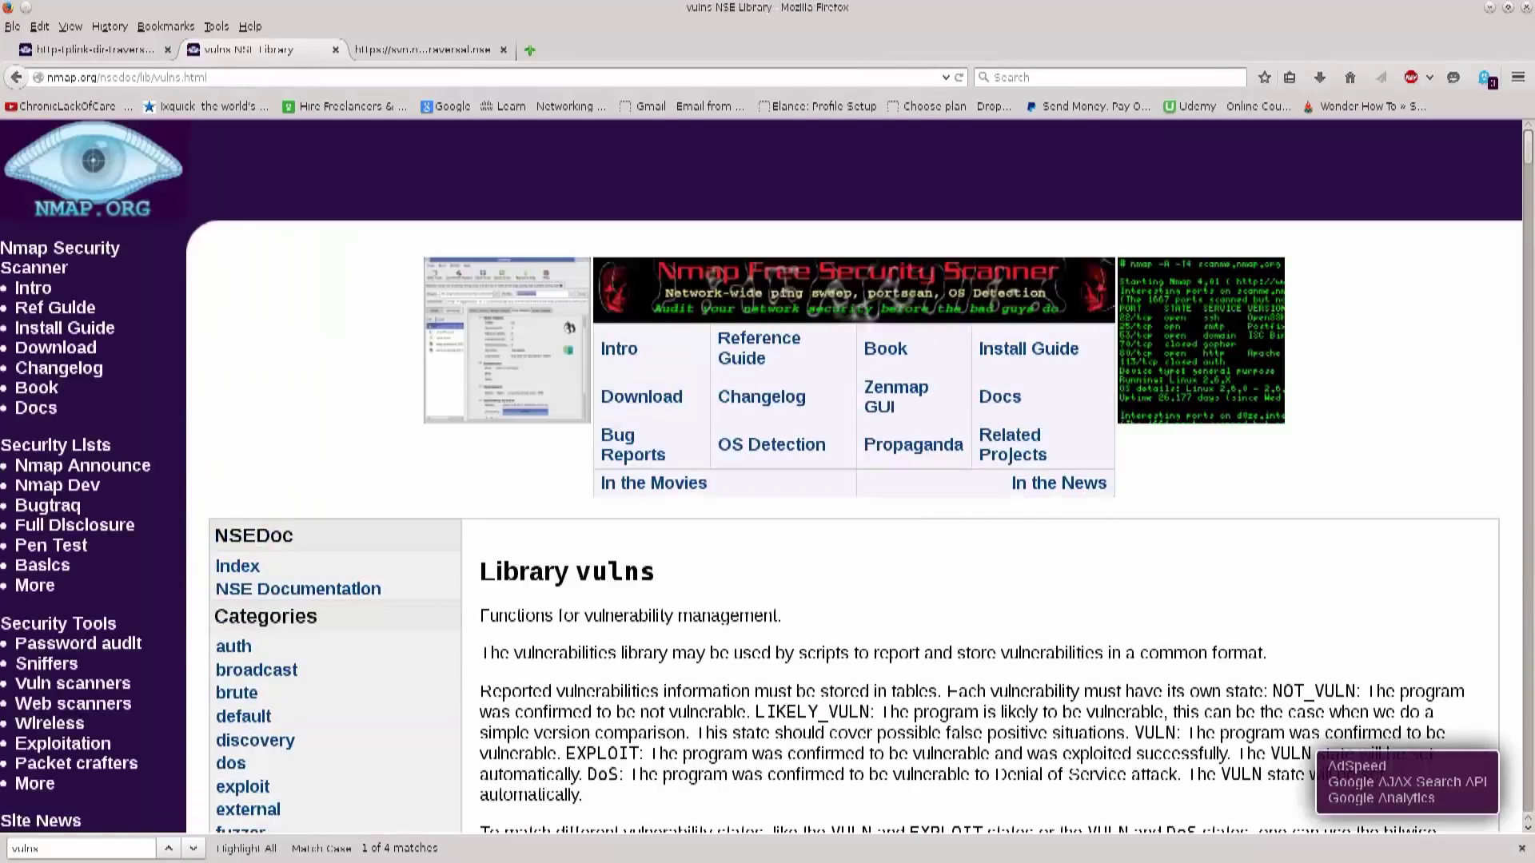
pyautogui.scroll(-3, 840, 480)
pyautogui.scroll(3, 840, 480)
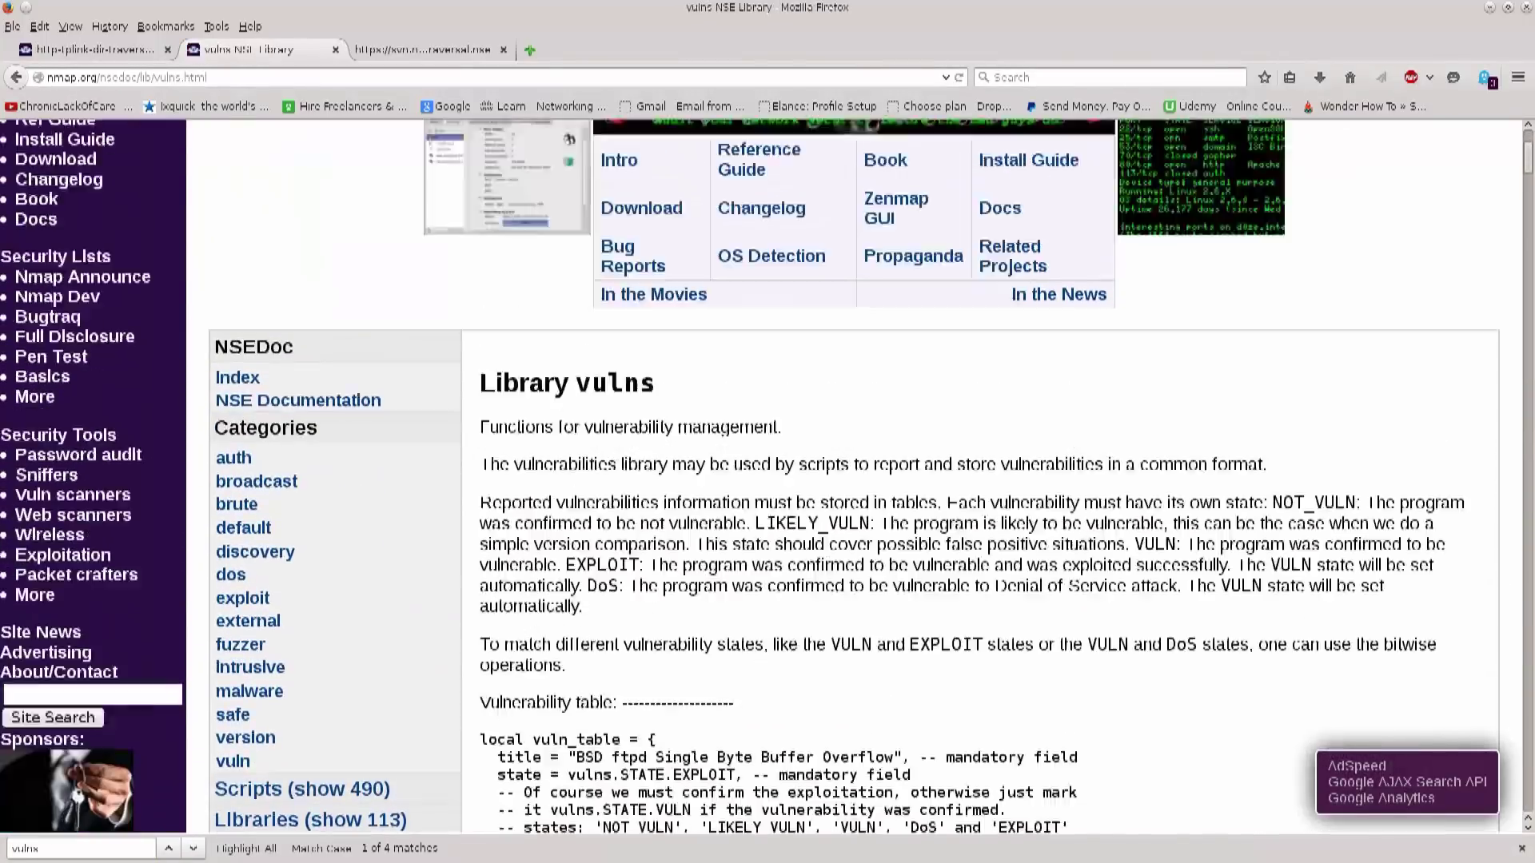
pyautogui.scroll(-8, 839, 479)
pyautogui.scroll(-5, 840, 481)
pyautogui.scroll(-5, 840, 481)
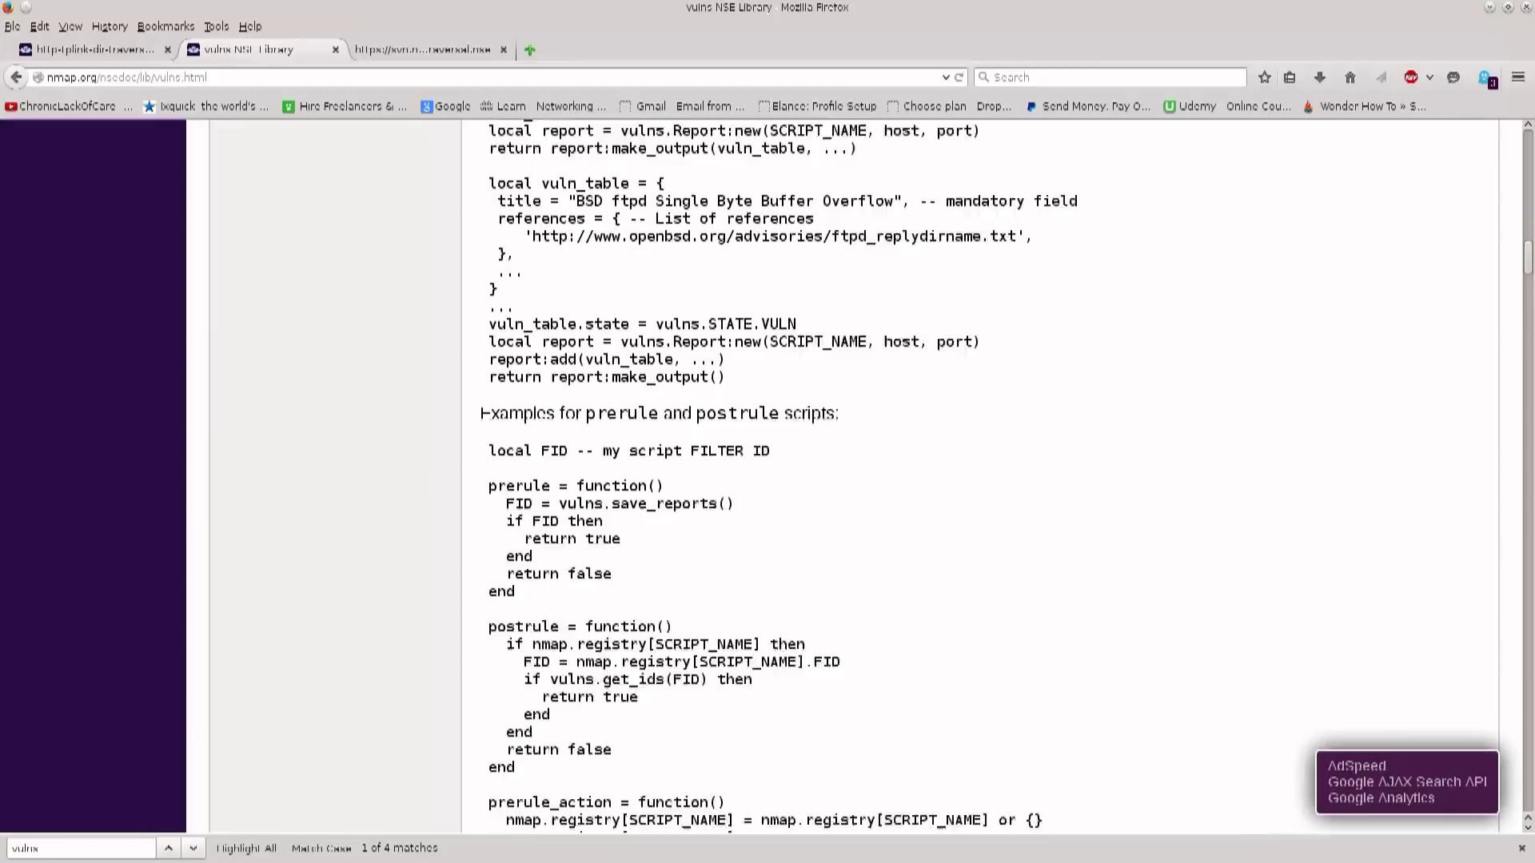
pyautogui.scroll(-4, 840, 480)
pyautogui.scroll(-3, 839, 479)
pyautogui.scroll(2, 839, 479)
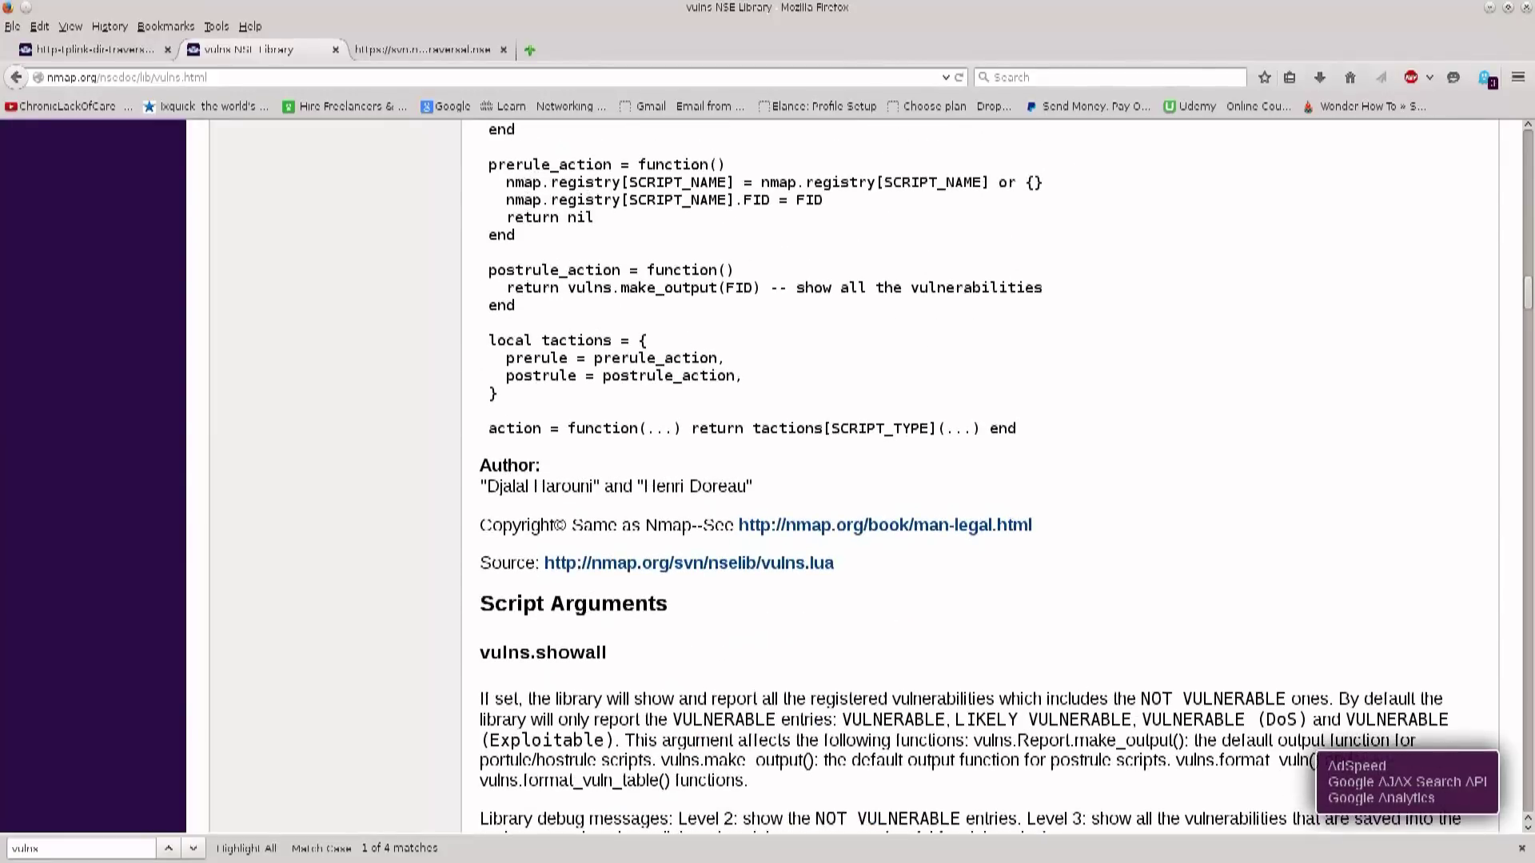
pyautogui.scroll(-3, 840, 480)
pyautogui.scroll(-3, 839, 480)
pyautogui.scroll(-1, 840, 480)
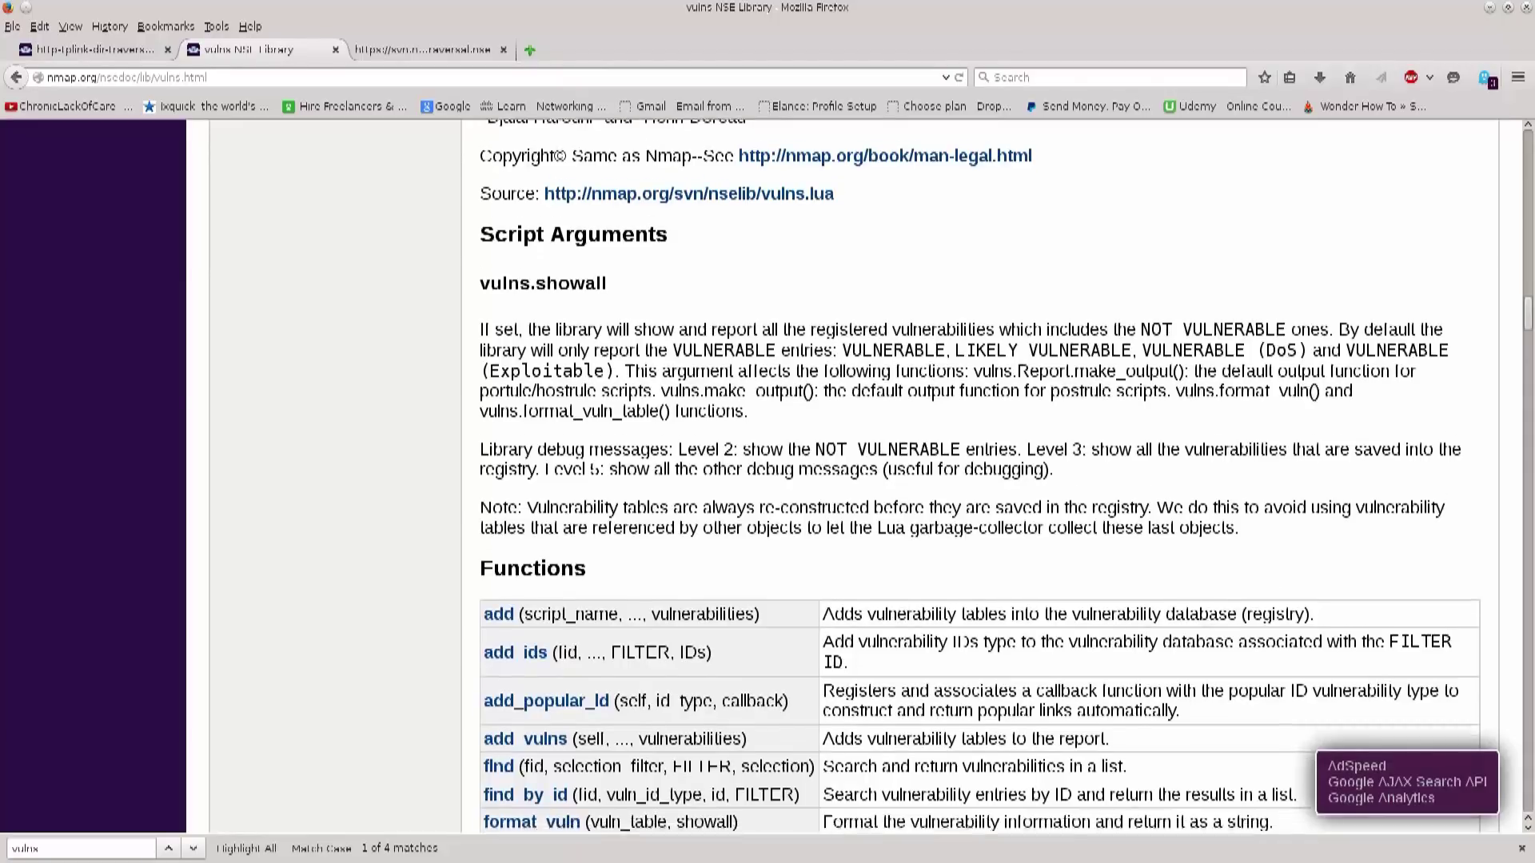
pyautogui.scroll(-1, 840, 479)
pyautogui.scroll(-3, 840, 480)
pyautogui.scroll(4, 840, 480)
pyautogui.scroll(4, 841, 481)
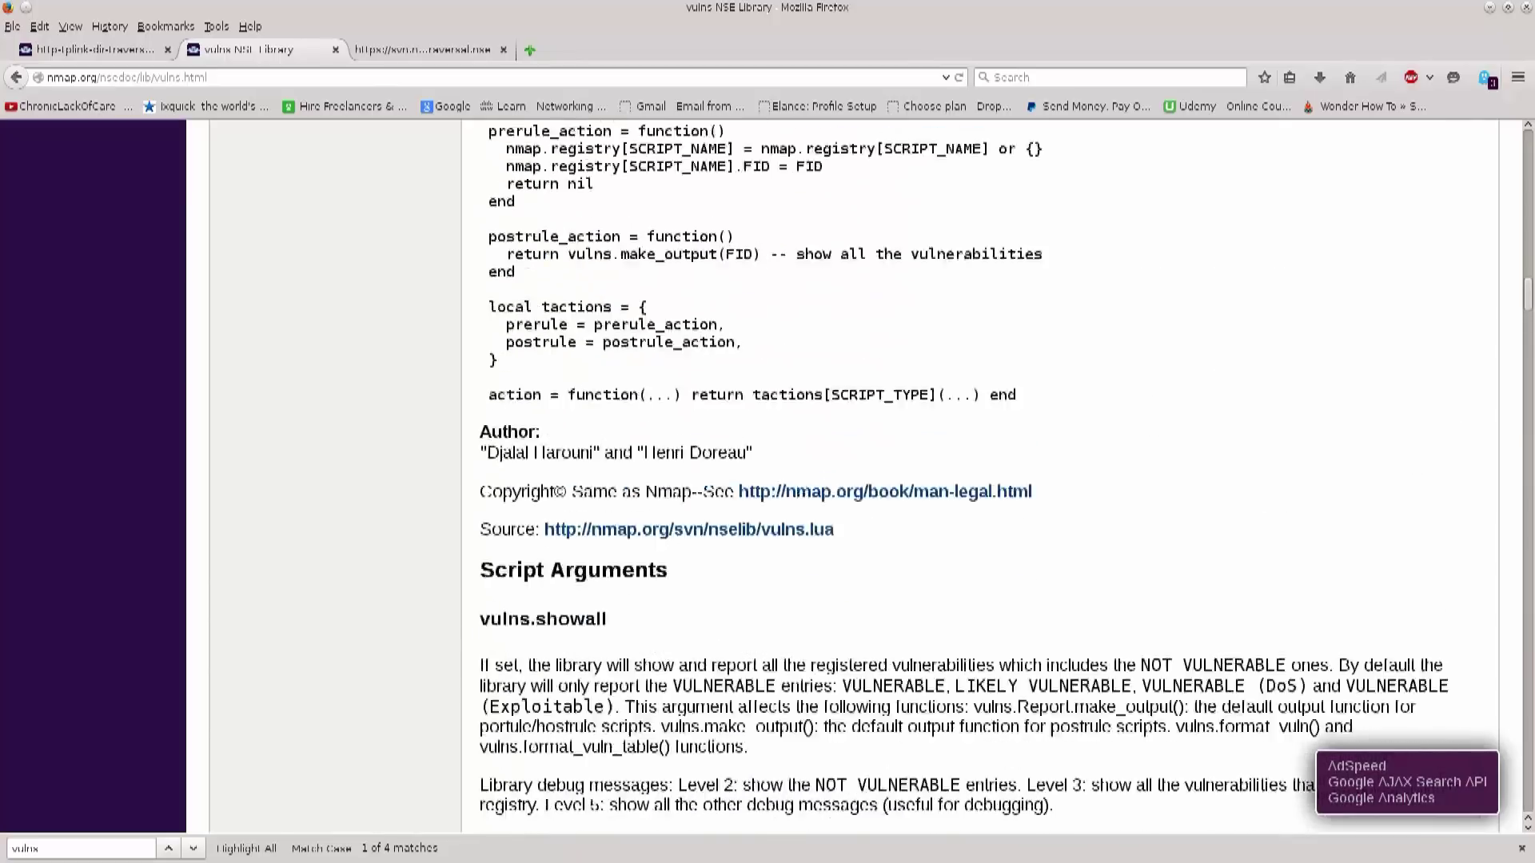
pyautogui.scroll(3, 839, 480)
pyautogui.scroll(4, 839, 480)
pyautogui.scroll(3, 840, 480)
pyautogui.scroll(3, 839, 480)
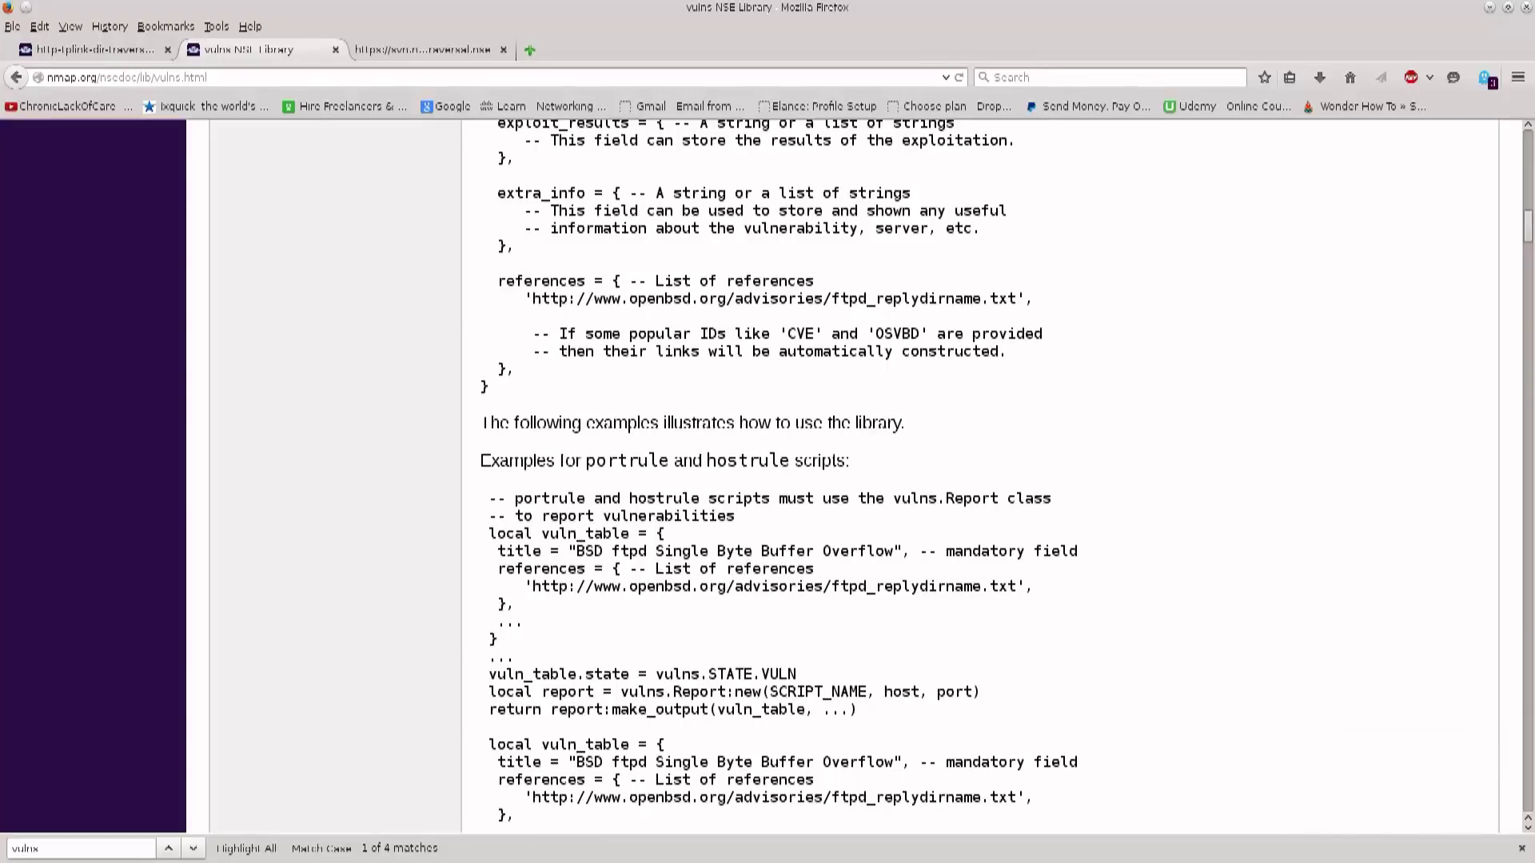
pyautogui.scroll(2, 839, 480)
pyautogui.scroll(2, 839, 479)
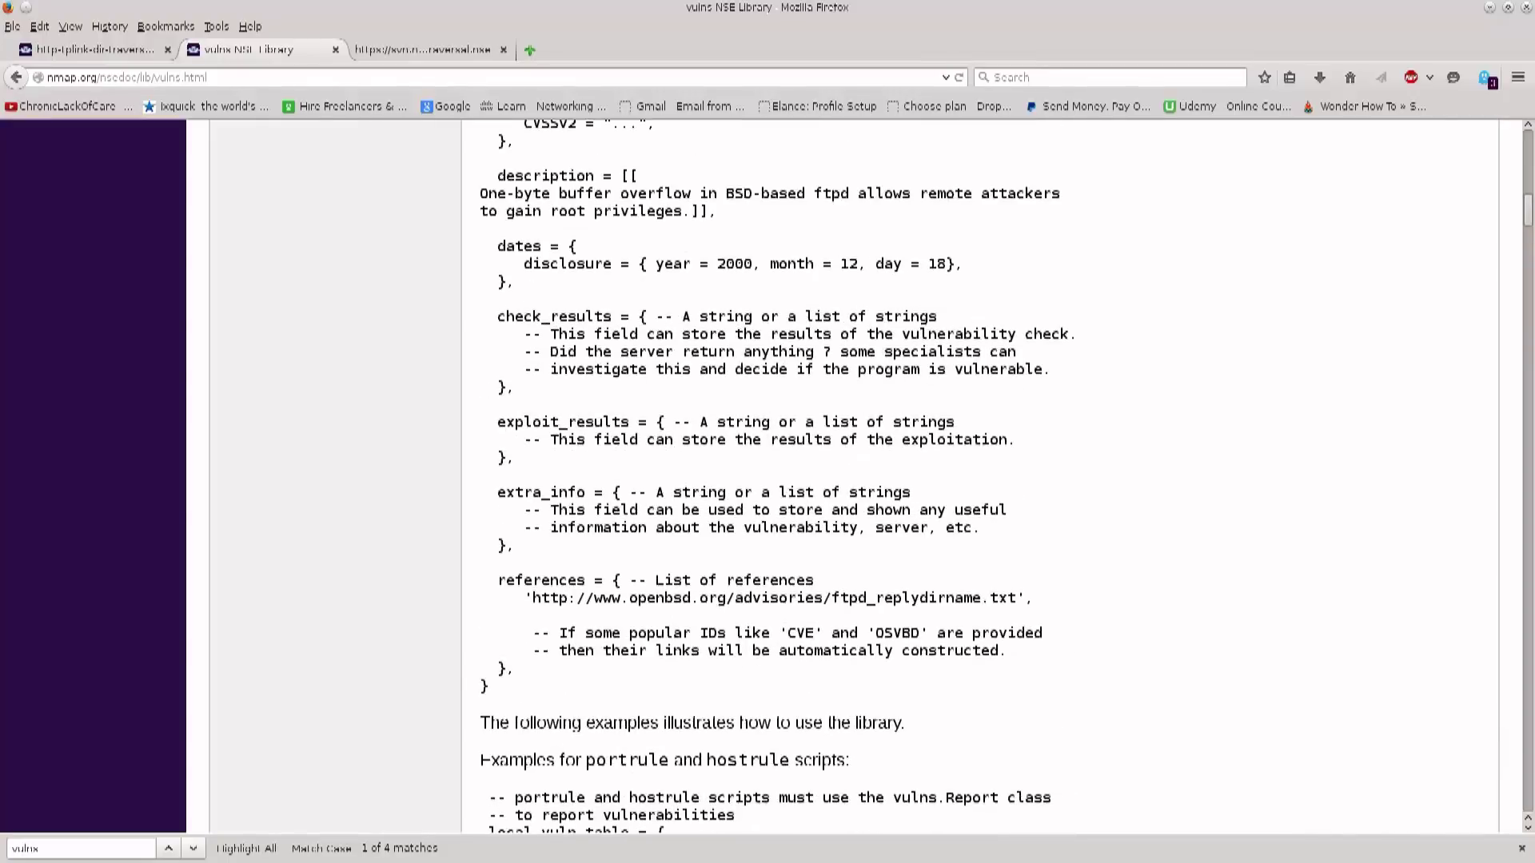
pyautogui.scroll(3, 840, 480)
pyautogui.scroll(2, 840, 480)
pyautogui.scroll(4, 840, 481)
pyautogui.scroll(3, 841, 480)
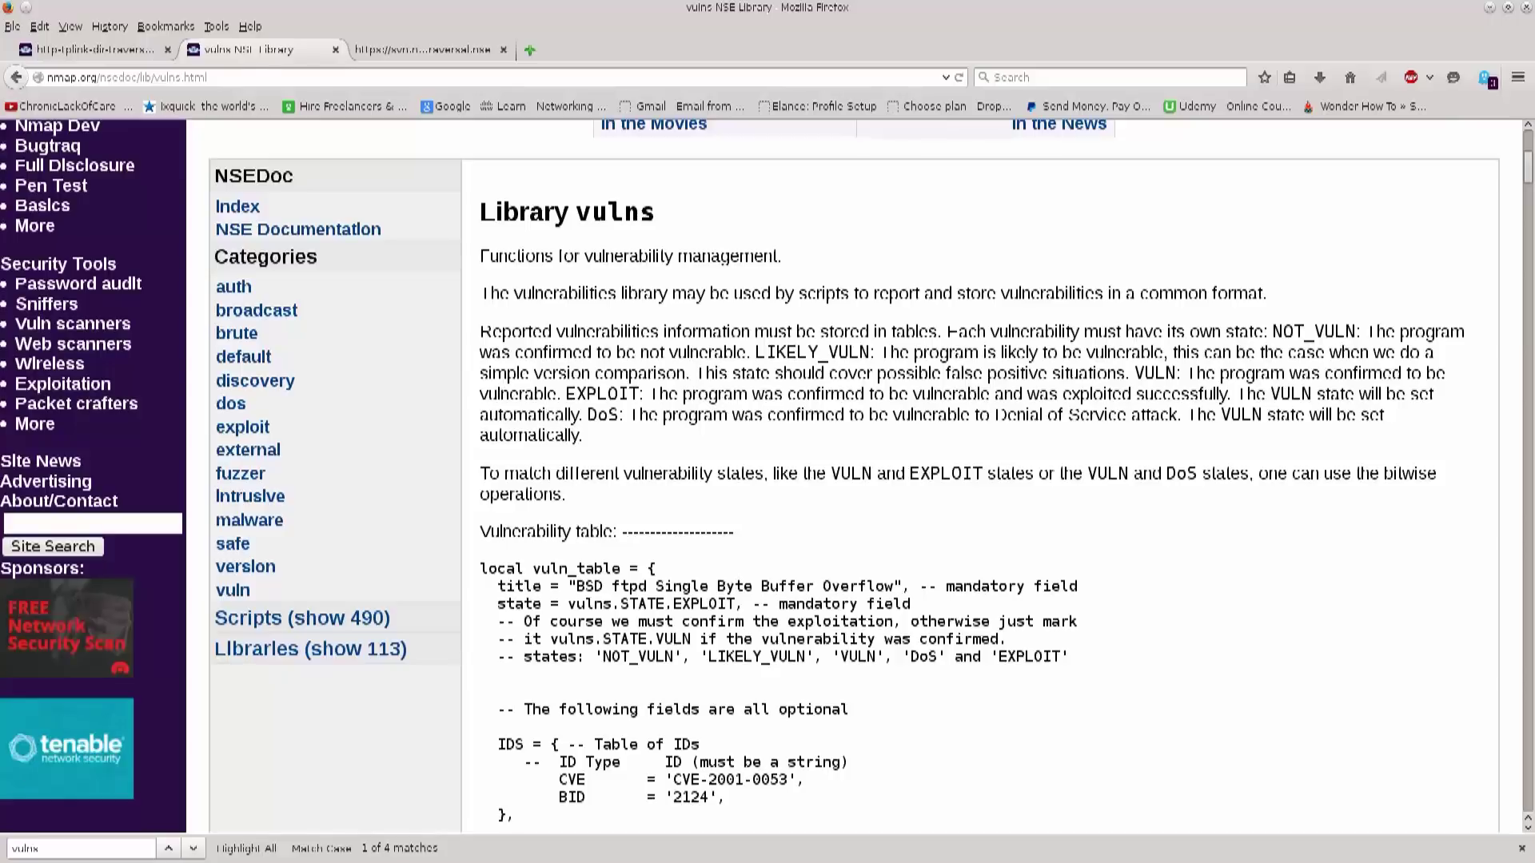
pyautogui.scroll(2, 840, 480)
pyautogui.scroll(5, 840, 479)
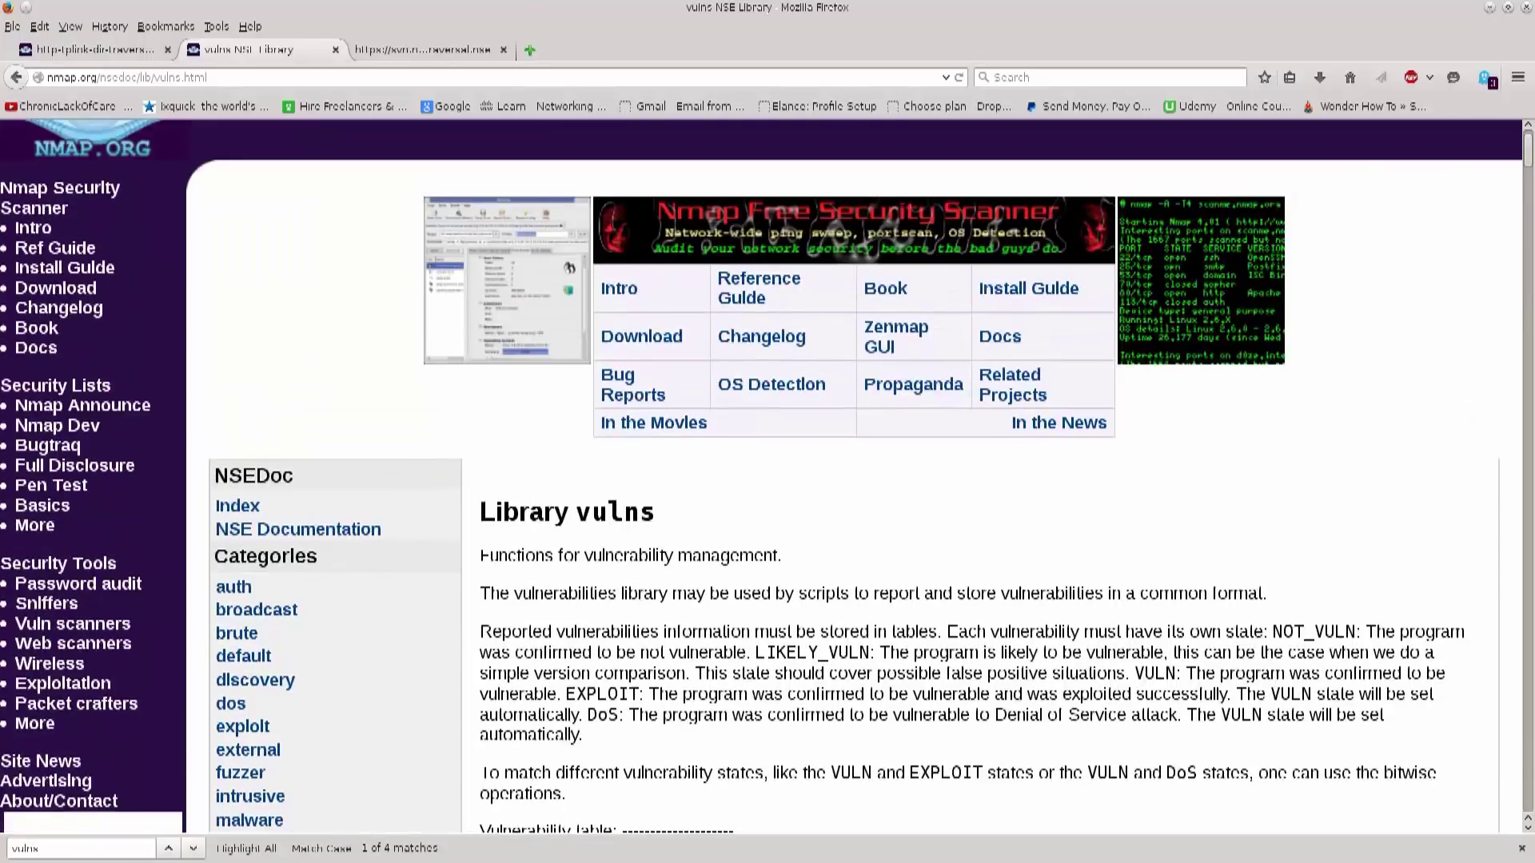
pyautogui.scroll(-5, 855, 480)
pyautogui.scroll(-8, 854, 480)
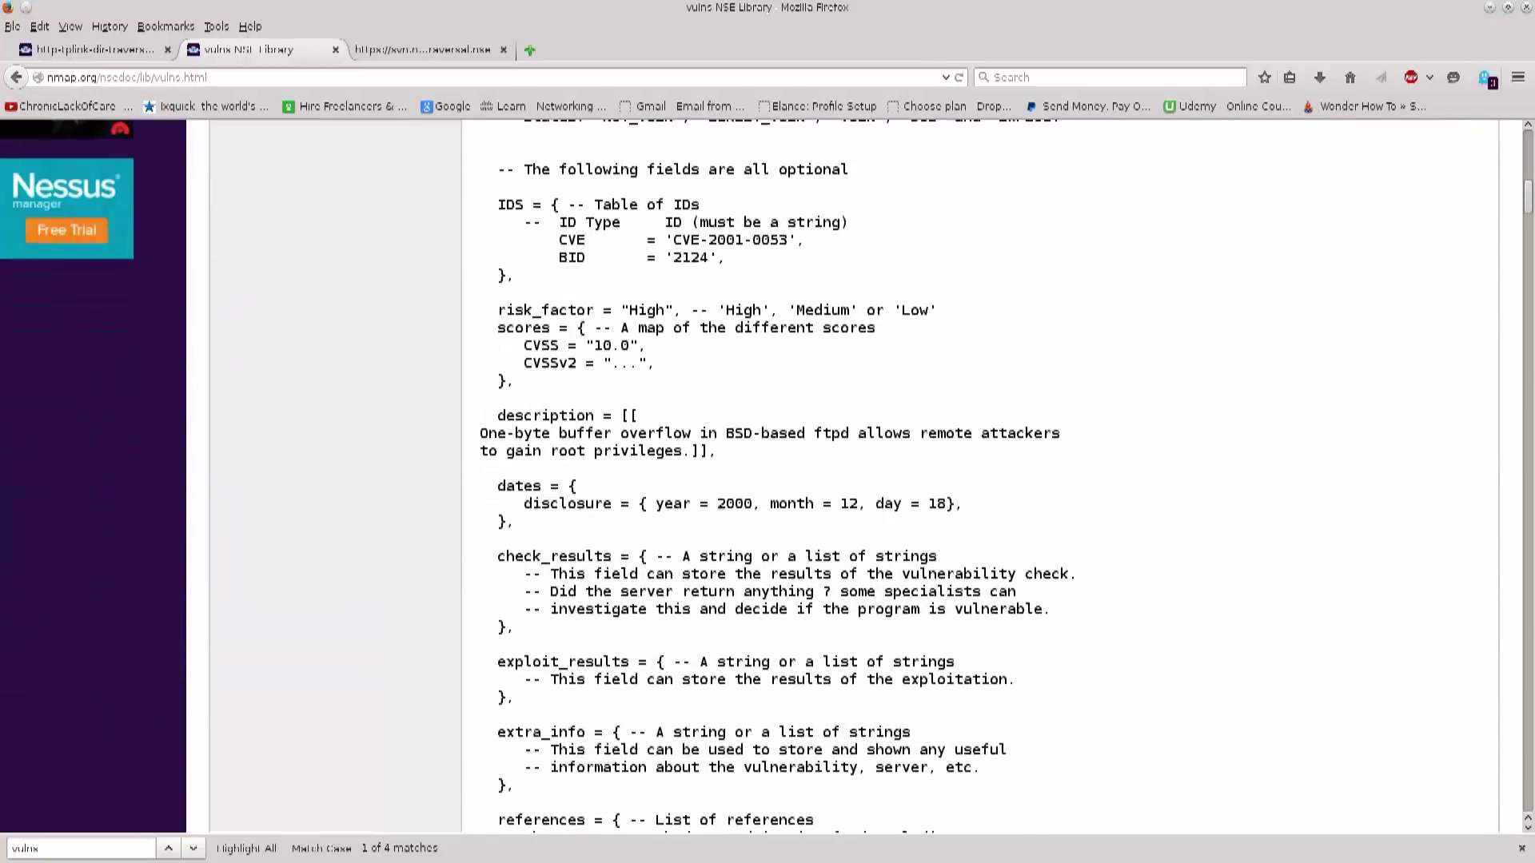
pyautogui.scroll(-5, 854, 479)
pyautogui.scroll(-5, 854, 480)
pyautogui.scroll(-8, 854, 480)
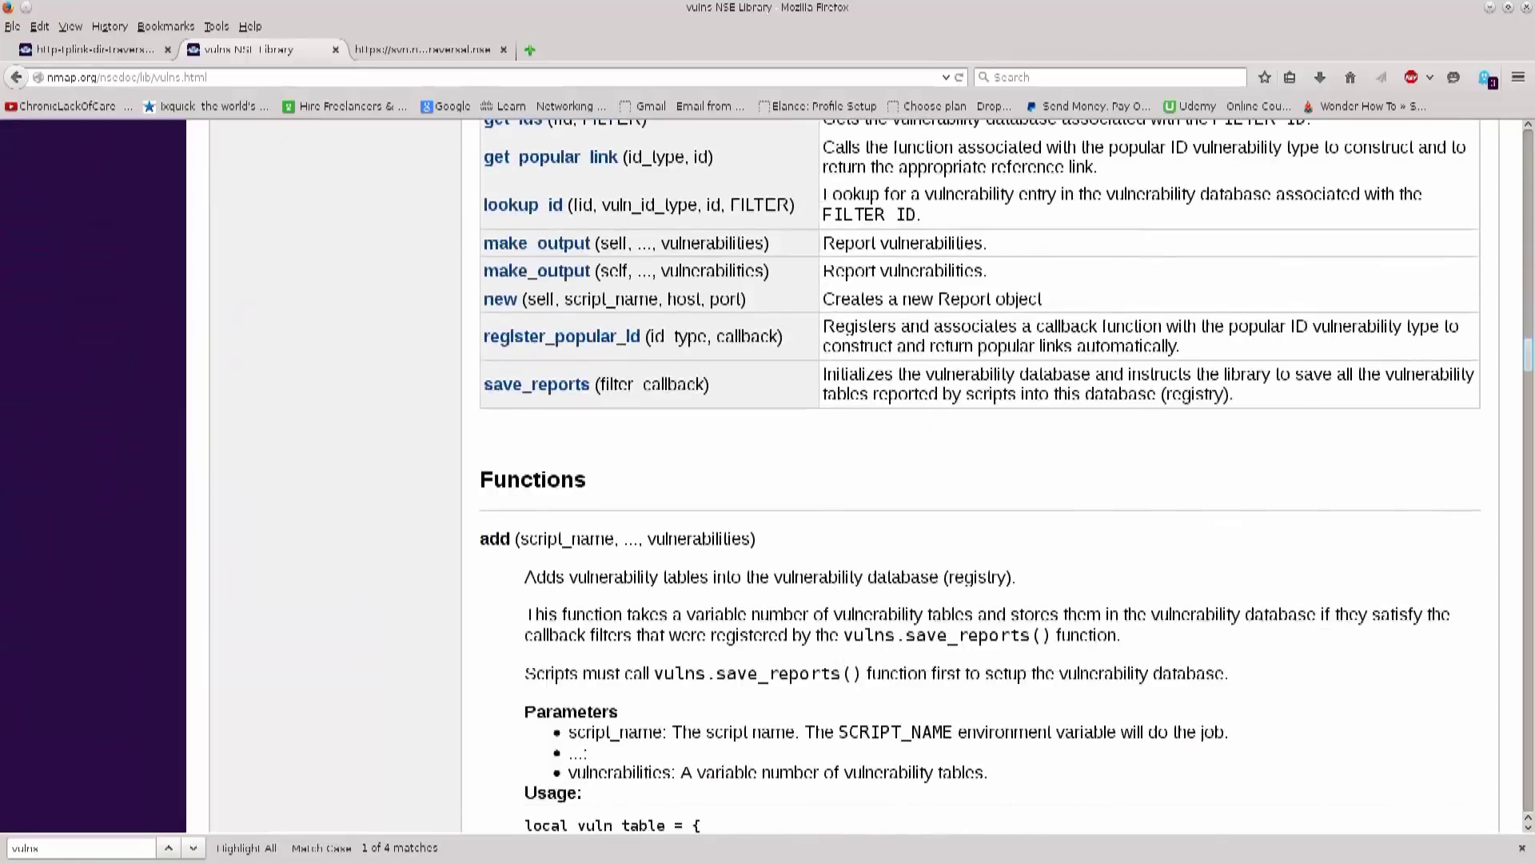
pyautogui.scroll(6, 854, 480)
pyautogui.scroll(2, 853, 479)
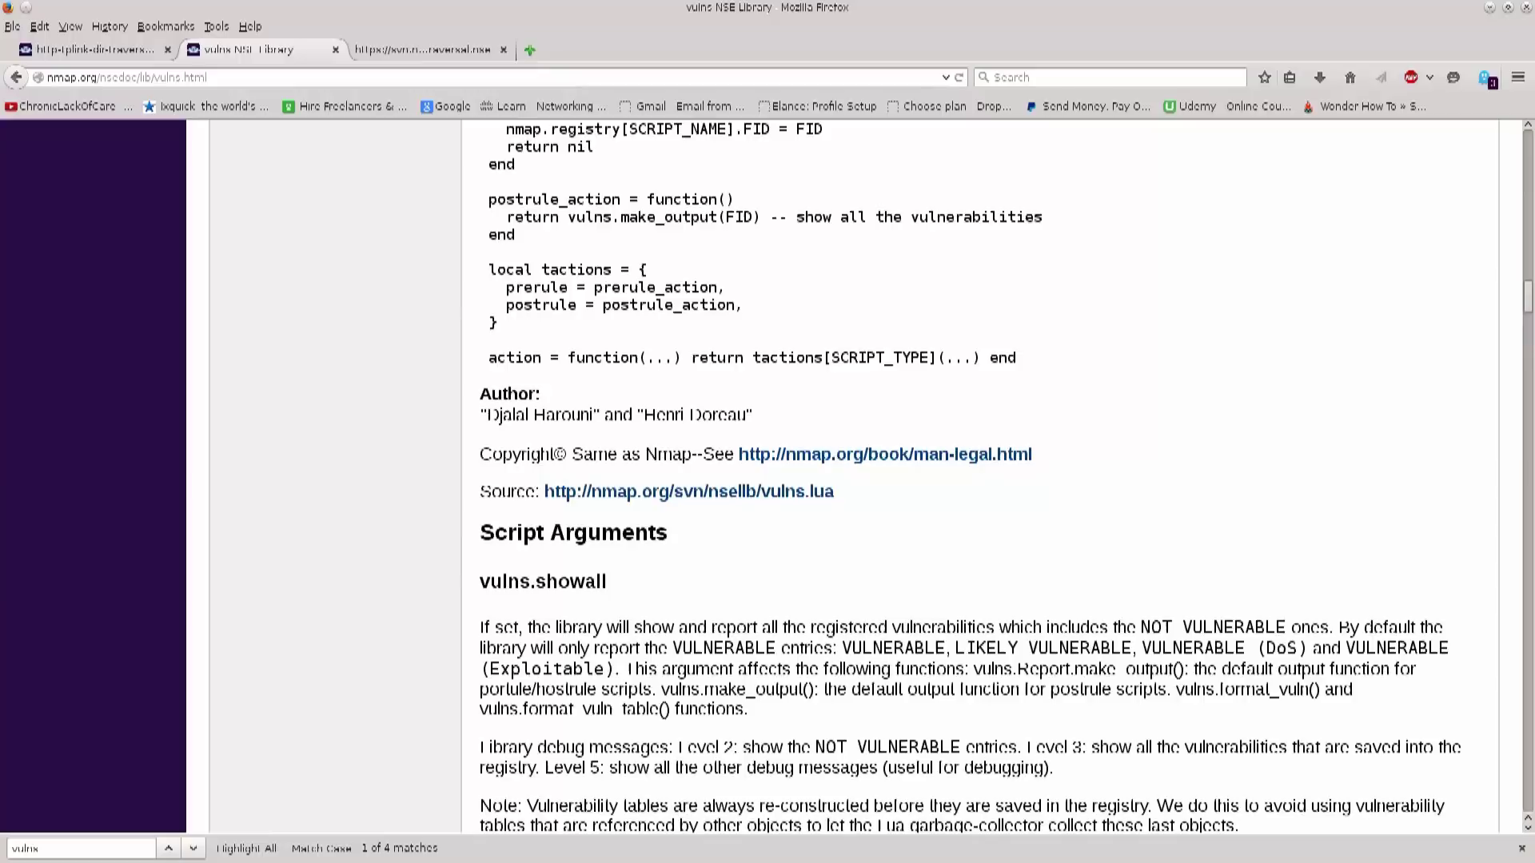
pyautogui.moveTo(479, 492); pyautogui.dragTo(546, 492)
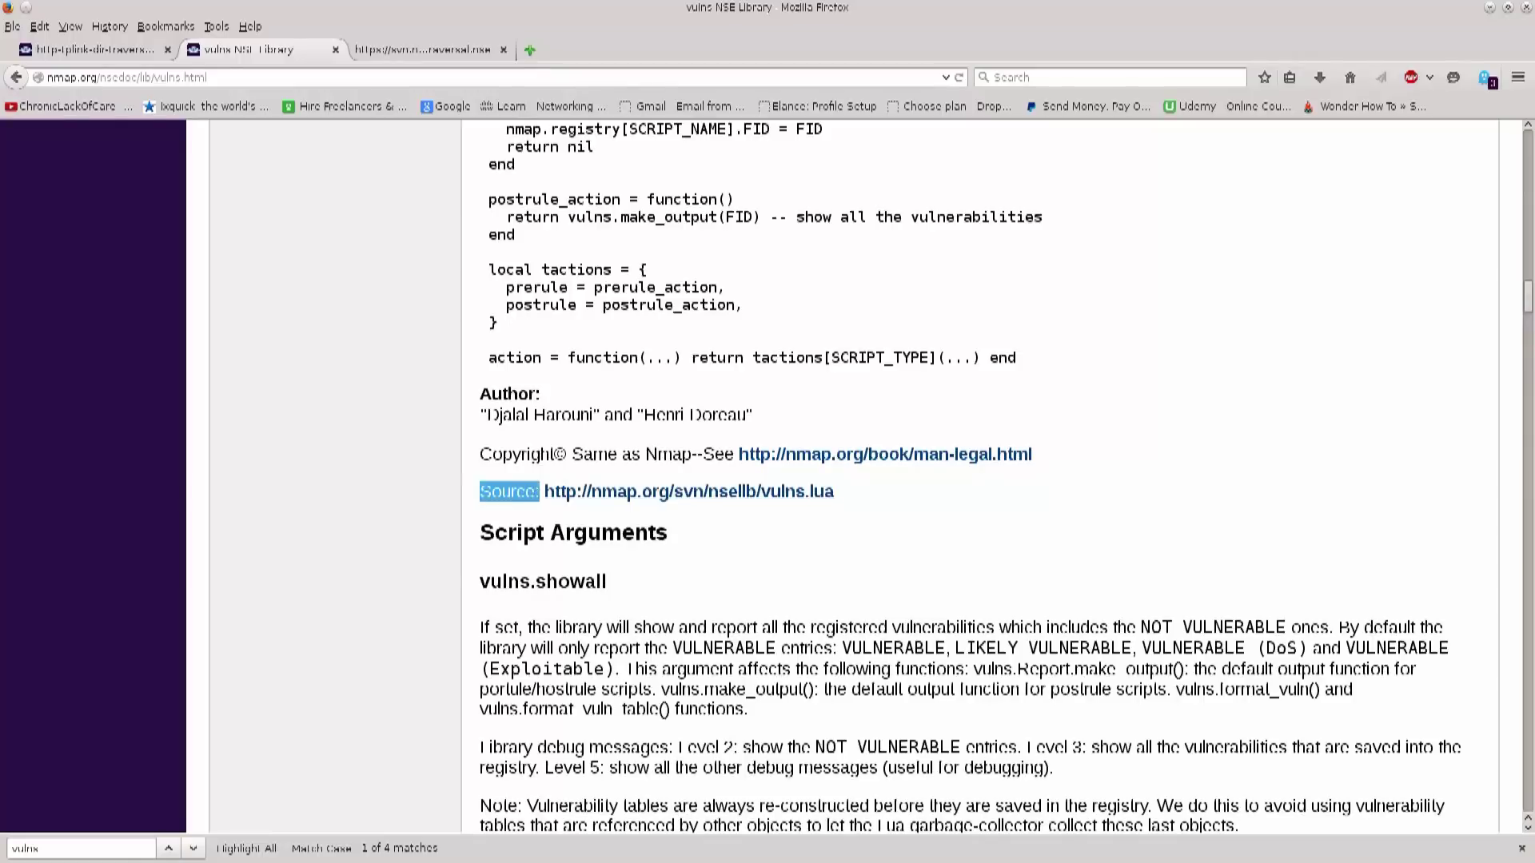
pyautogui.scroll(1, 689, 492)
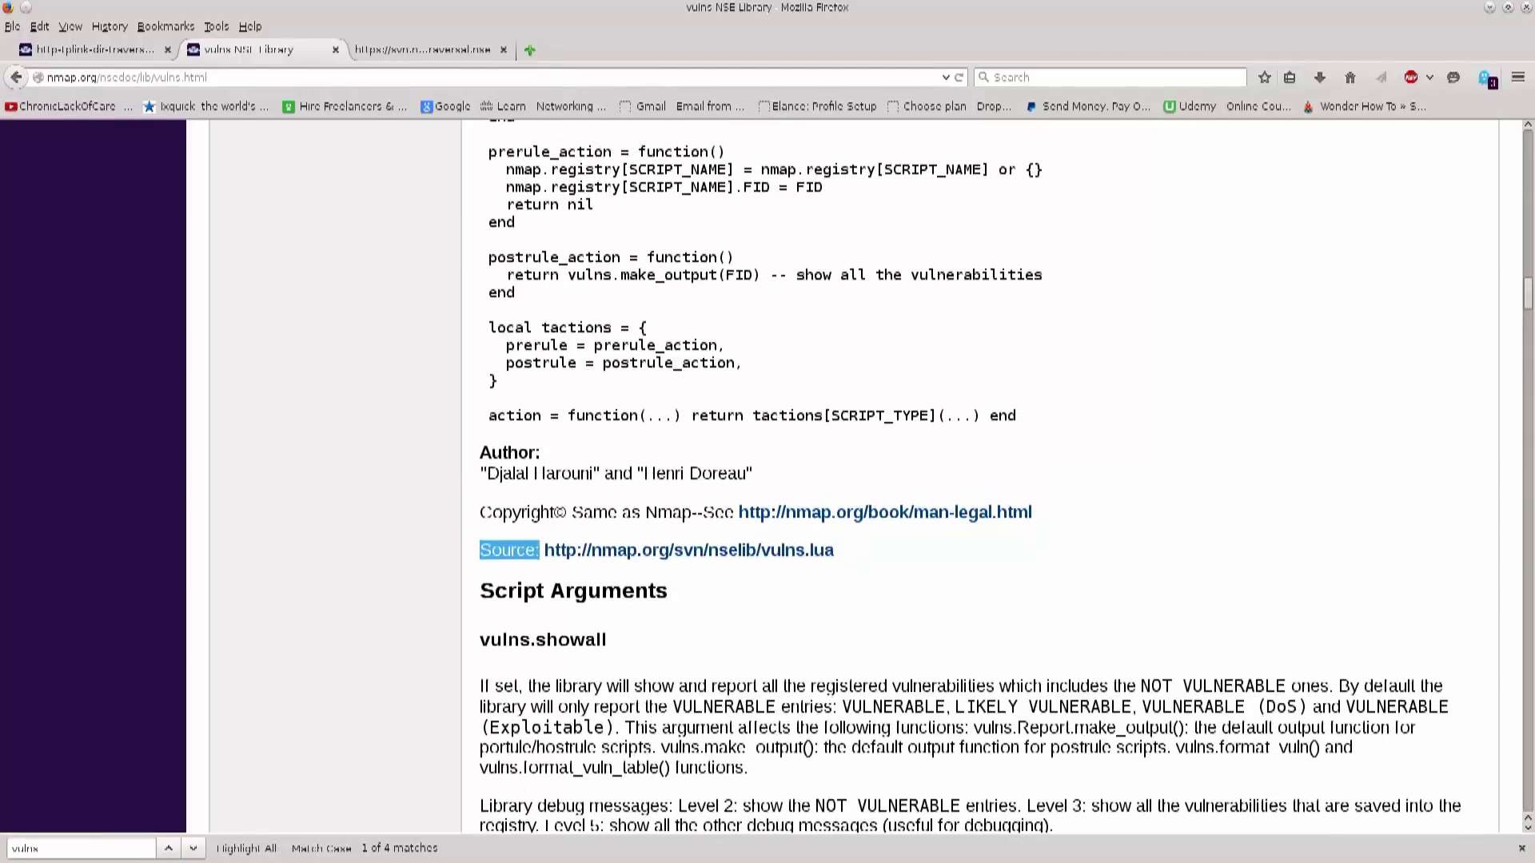
# View the raw vulns.lua source, then highlight 'vulns.lua' in the library page's Source link
pyautogui.click(688, 551)
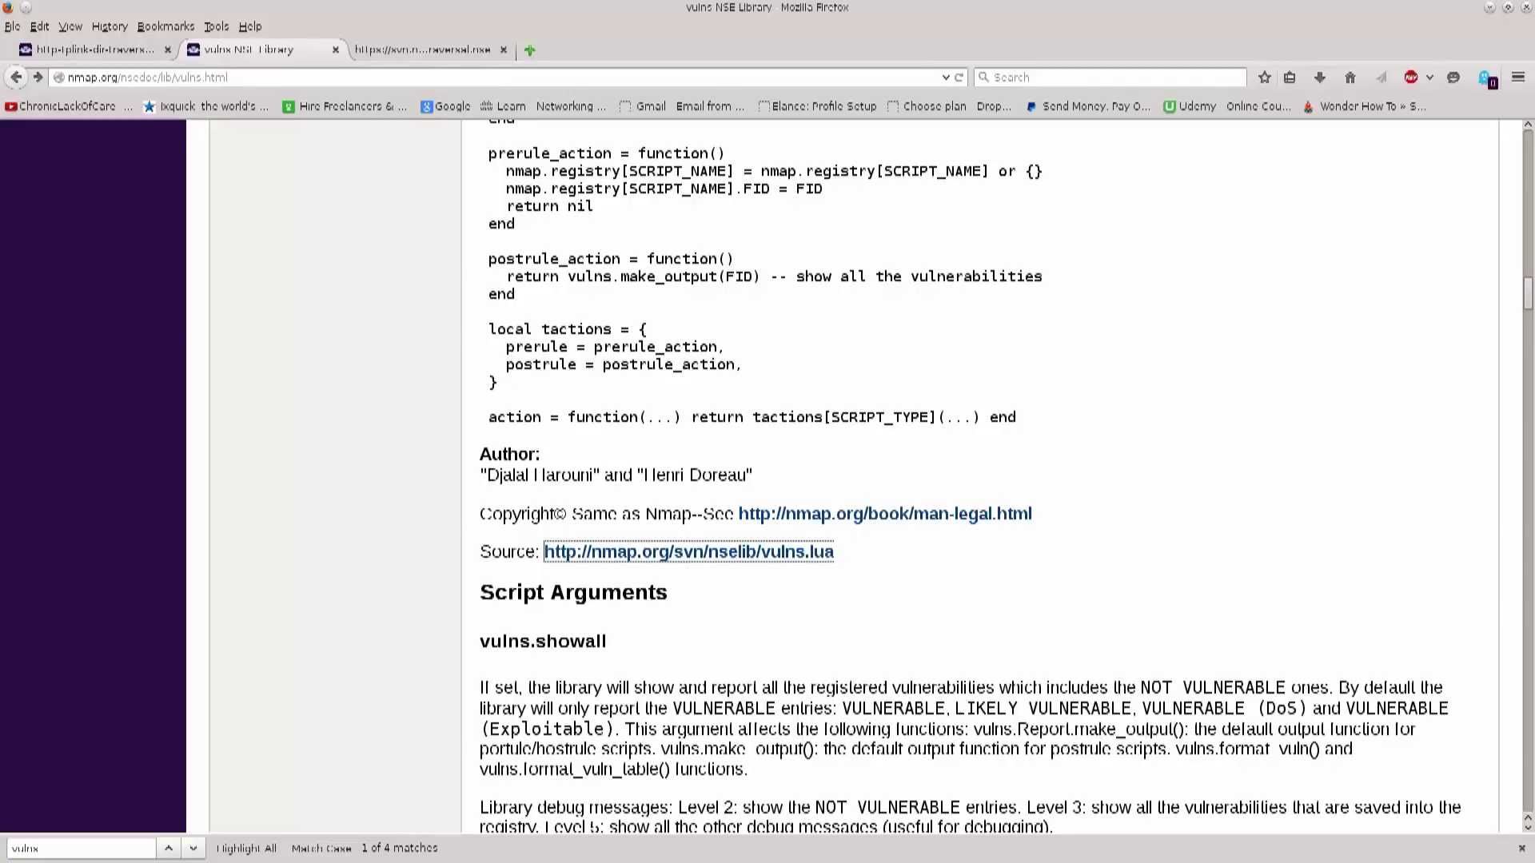
pyautogui.hotkey('ctrl', 'Tab')
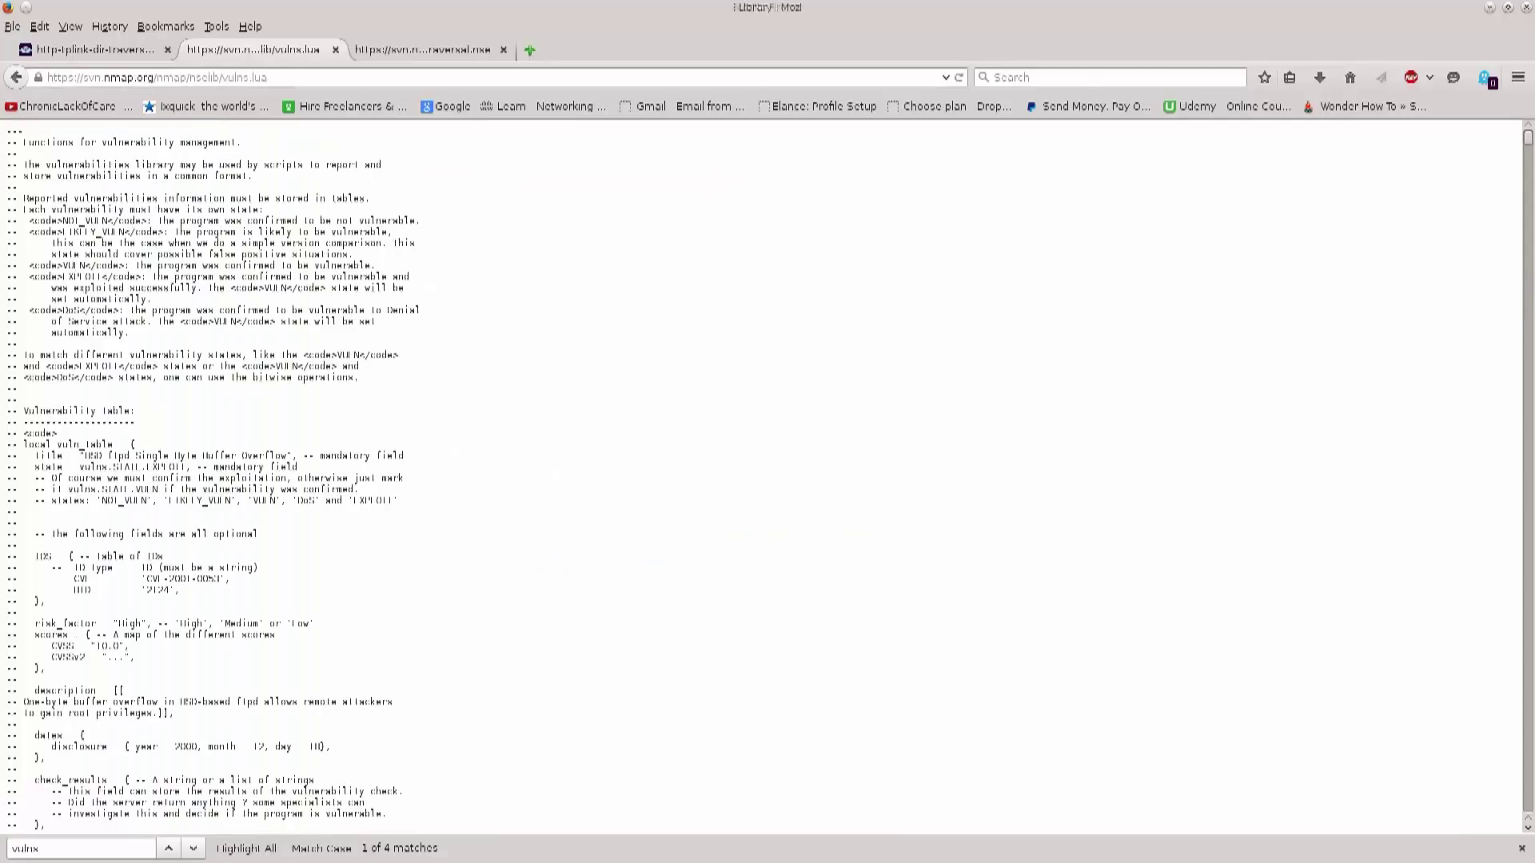
pyautogui.hotkey('ctrl', 'shift', 'Tab')
pyautogui.moveTo(835, 552); pyautogui.dragTo(760, 553)
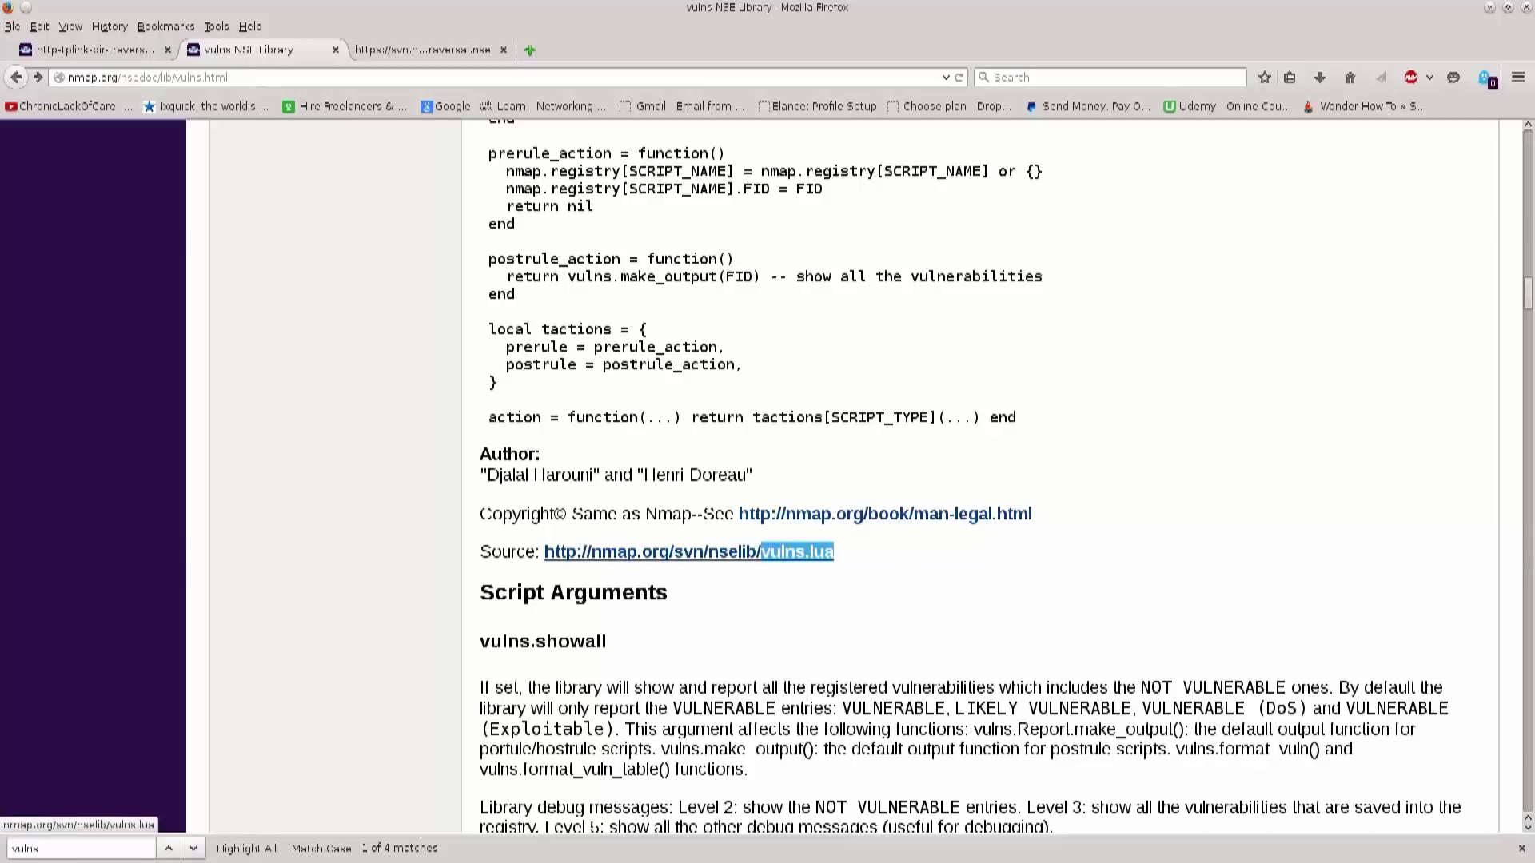
pyautogui.hotkey('alt', 'Tab')
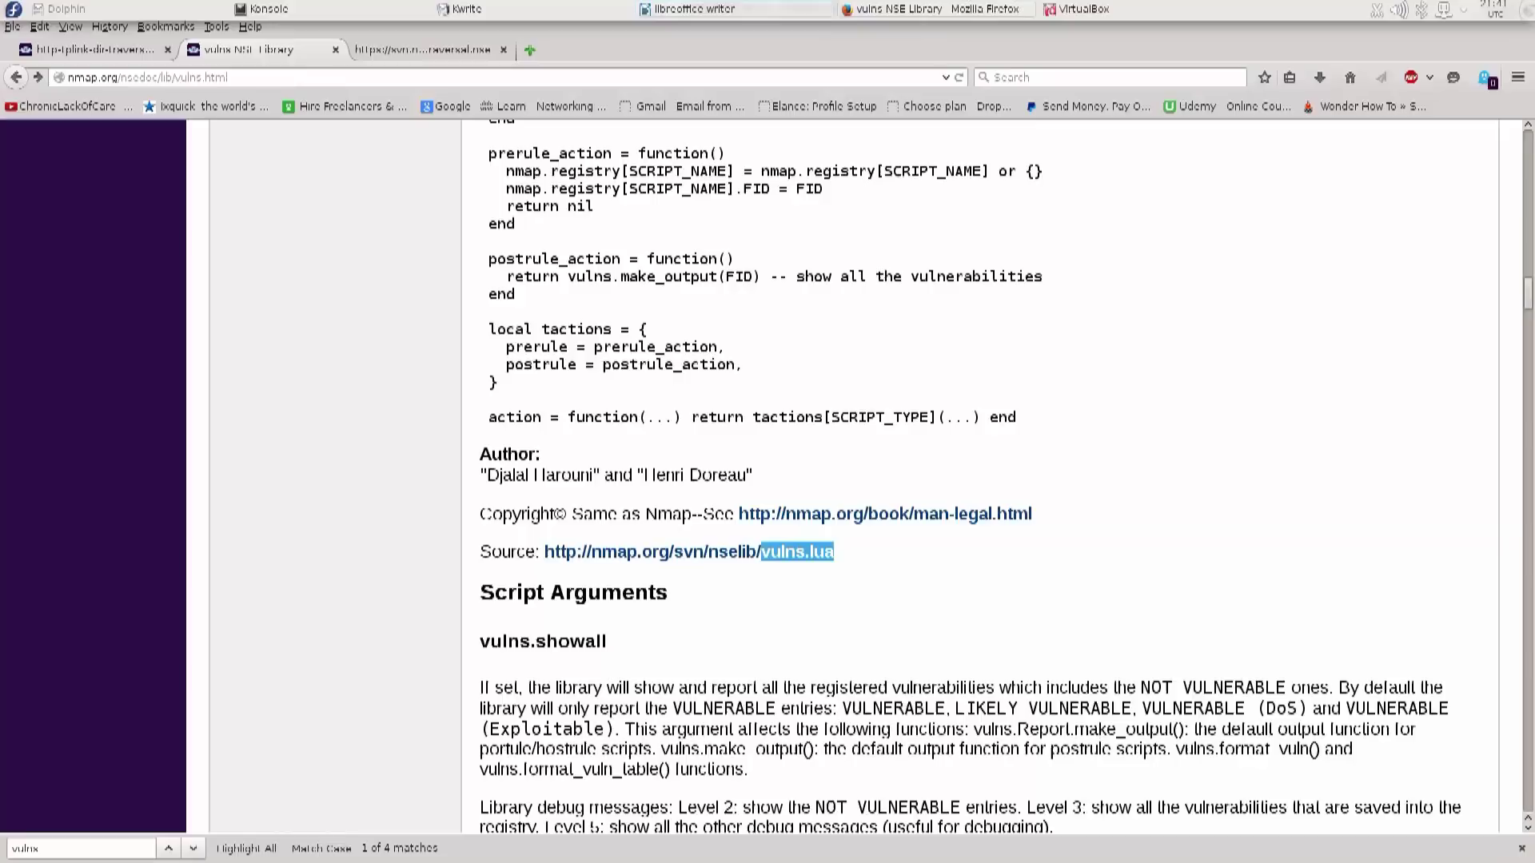
pyautogui.hotkey('alt', 'Tab')
pyautogui.hotkey('alt', 'Tab')
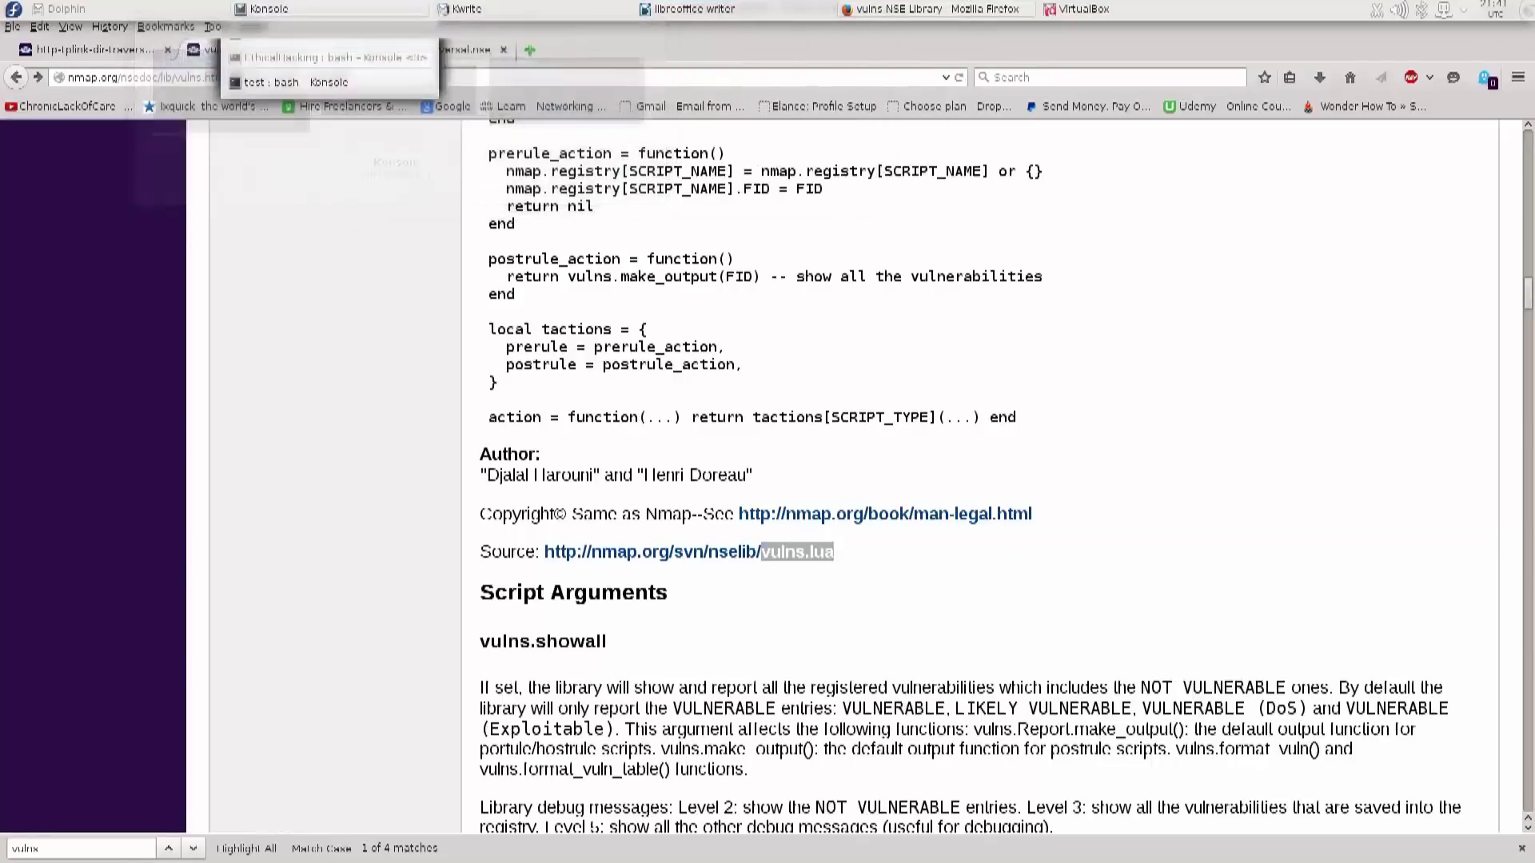
# Run cd .. and ls, then cd nselib/ and ls to list the Lua libraries
pyautogui.click(296, 84)
pyautogui.write('cd ..')
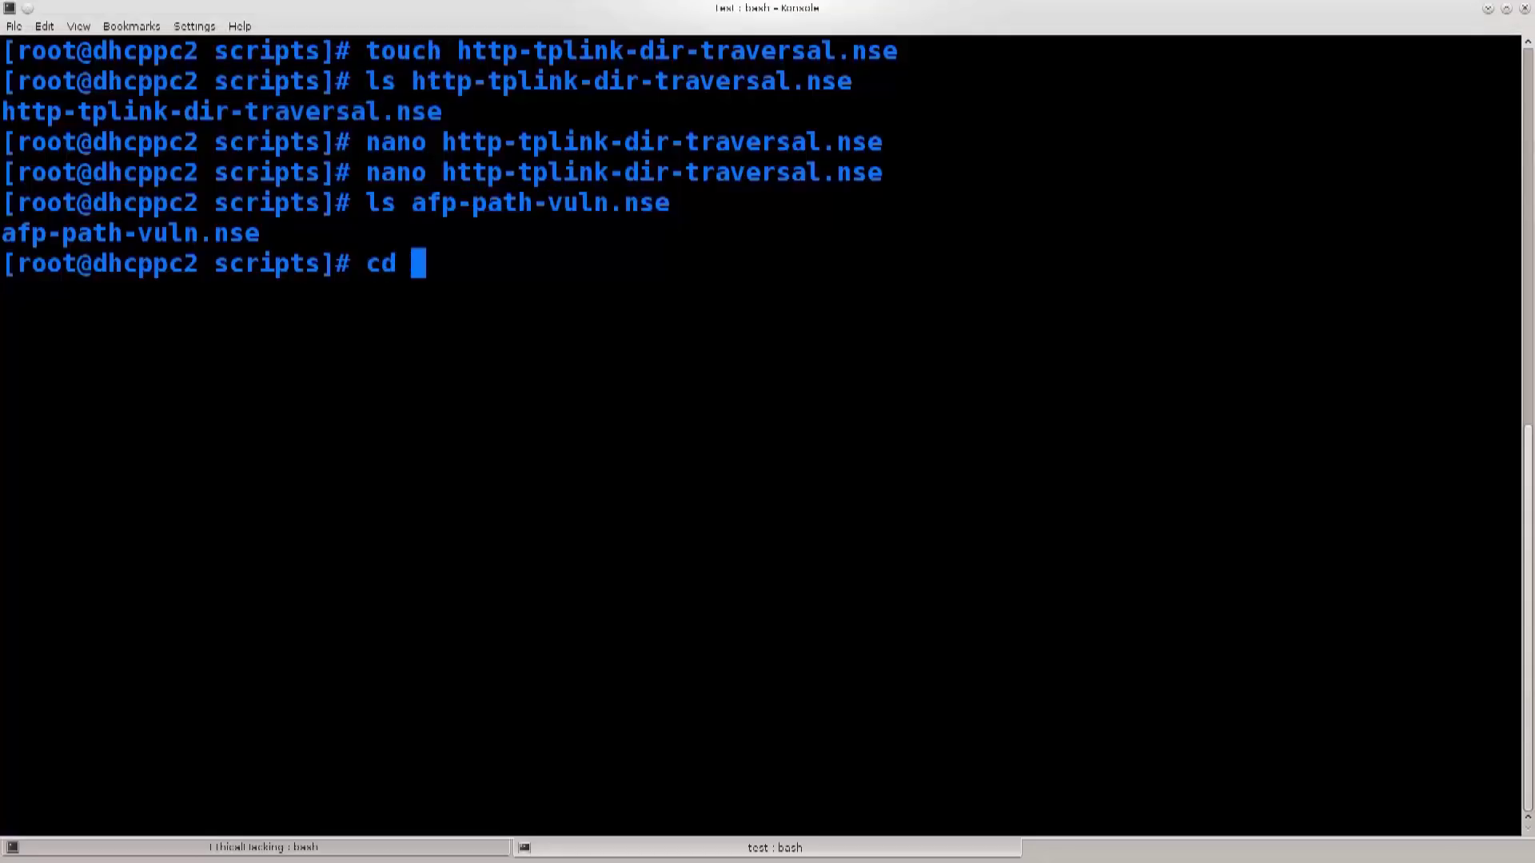
pyautogui.press('Return')
pyautogui.write('cd')
pyautogui.press('BackSpace')
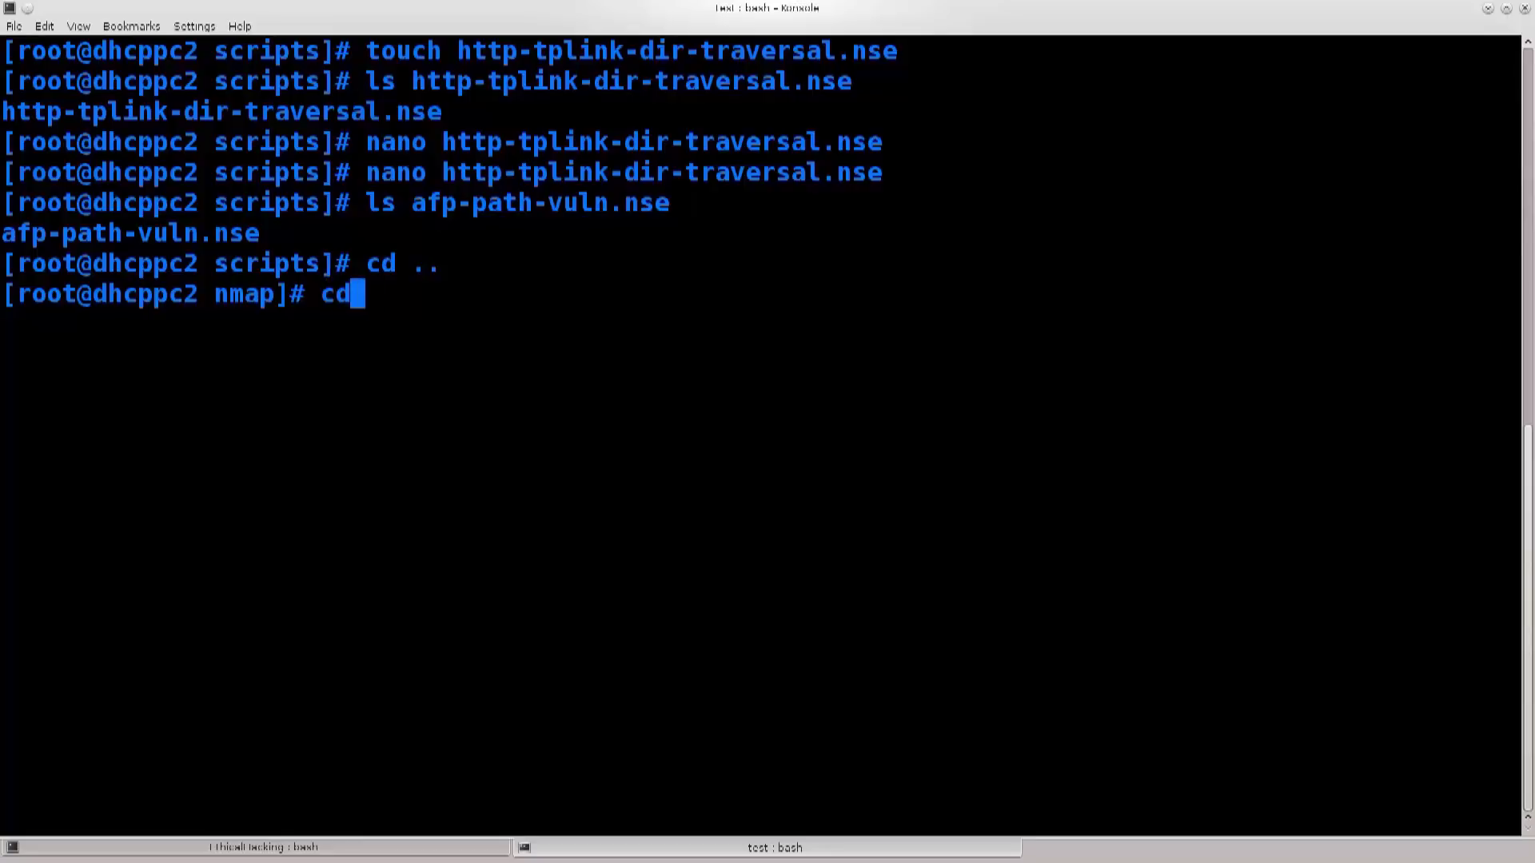
pyautogui.press('BackSpace')
pyautogui.press('BackSpace')
pyautogui.write('ls')
pyautogui.press('Return')
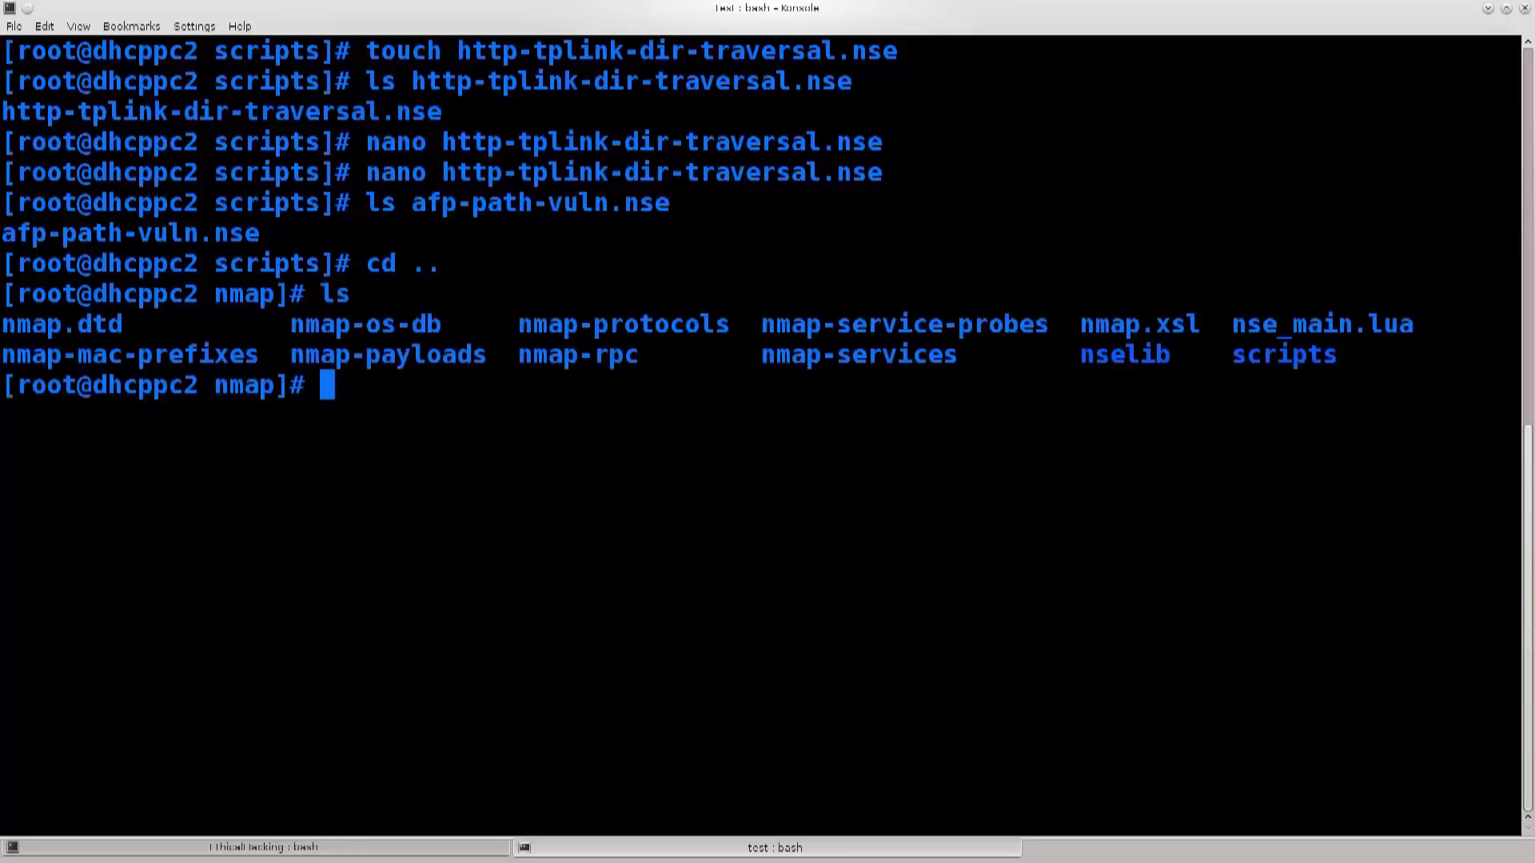
pyautogui.write('cd ')
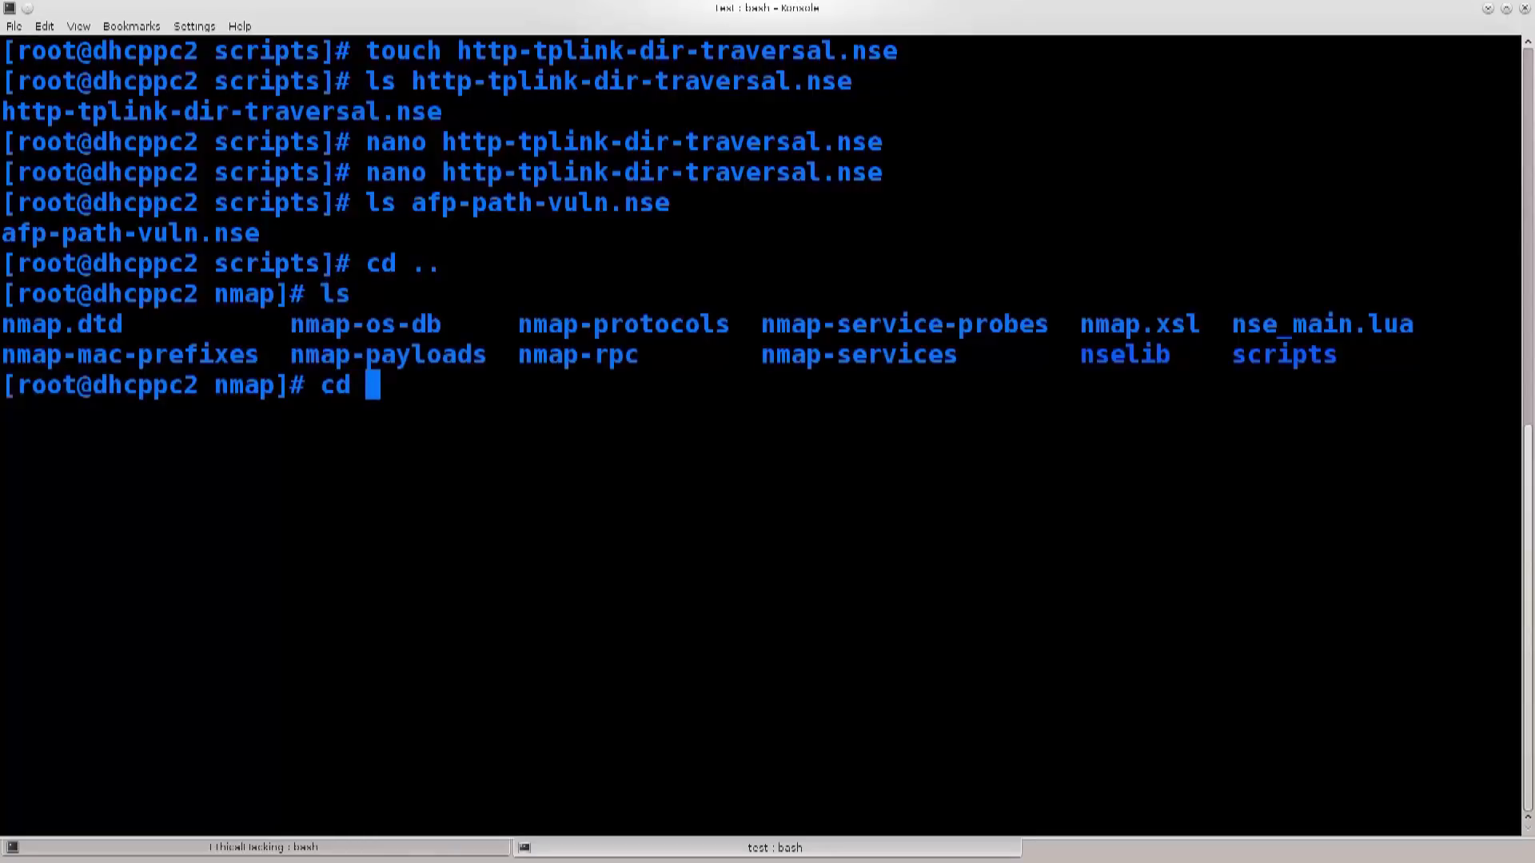
pyautogui.write('nse')
pyautogui.press('Tab')
pyautogui.press('Return')
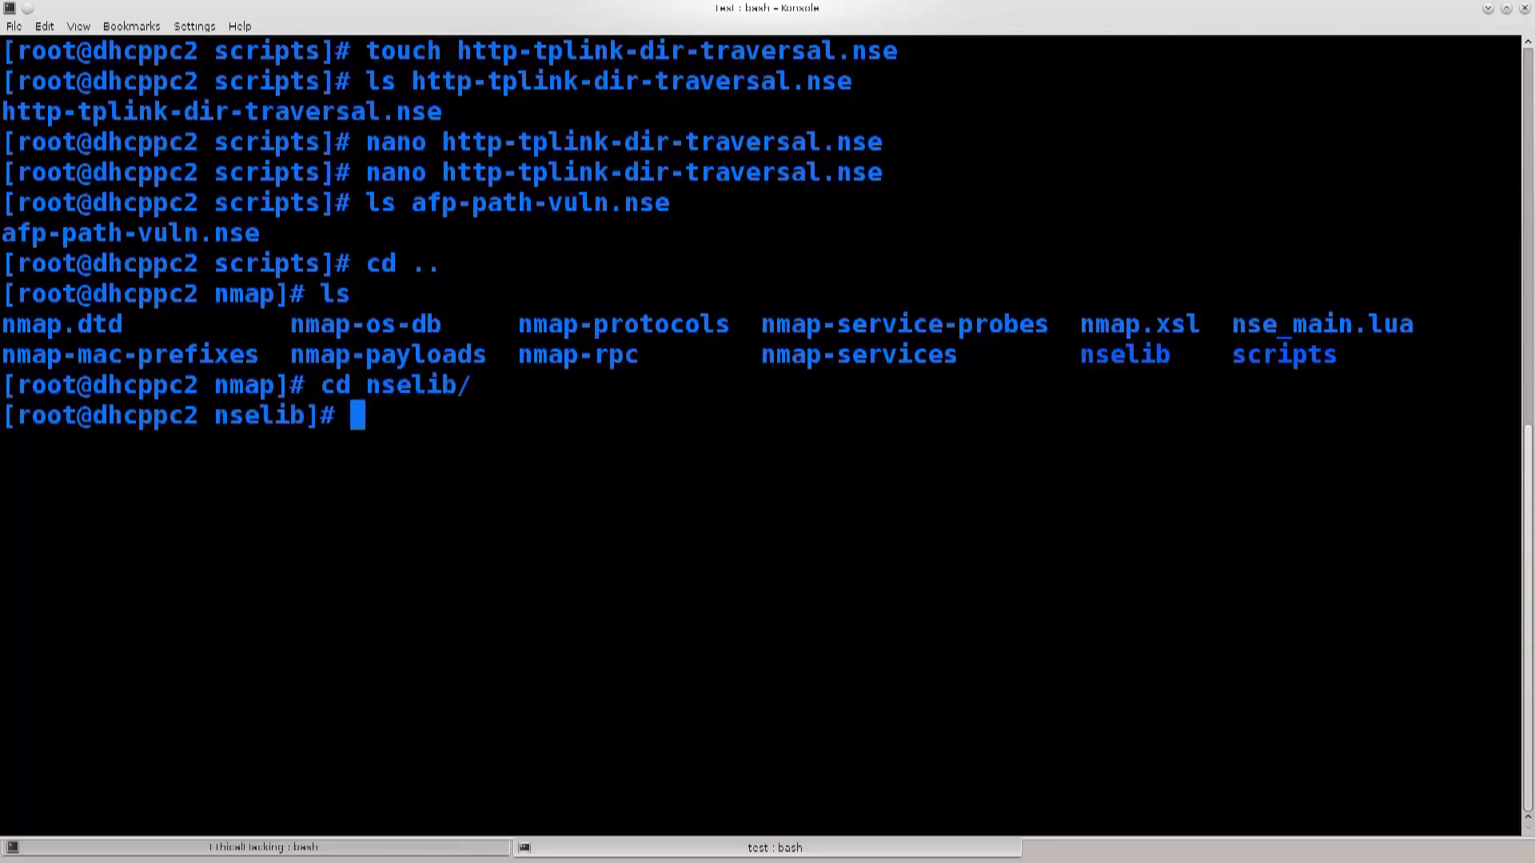
pyautogui.write('ls')
pyautogui.press('Return')
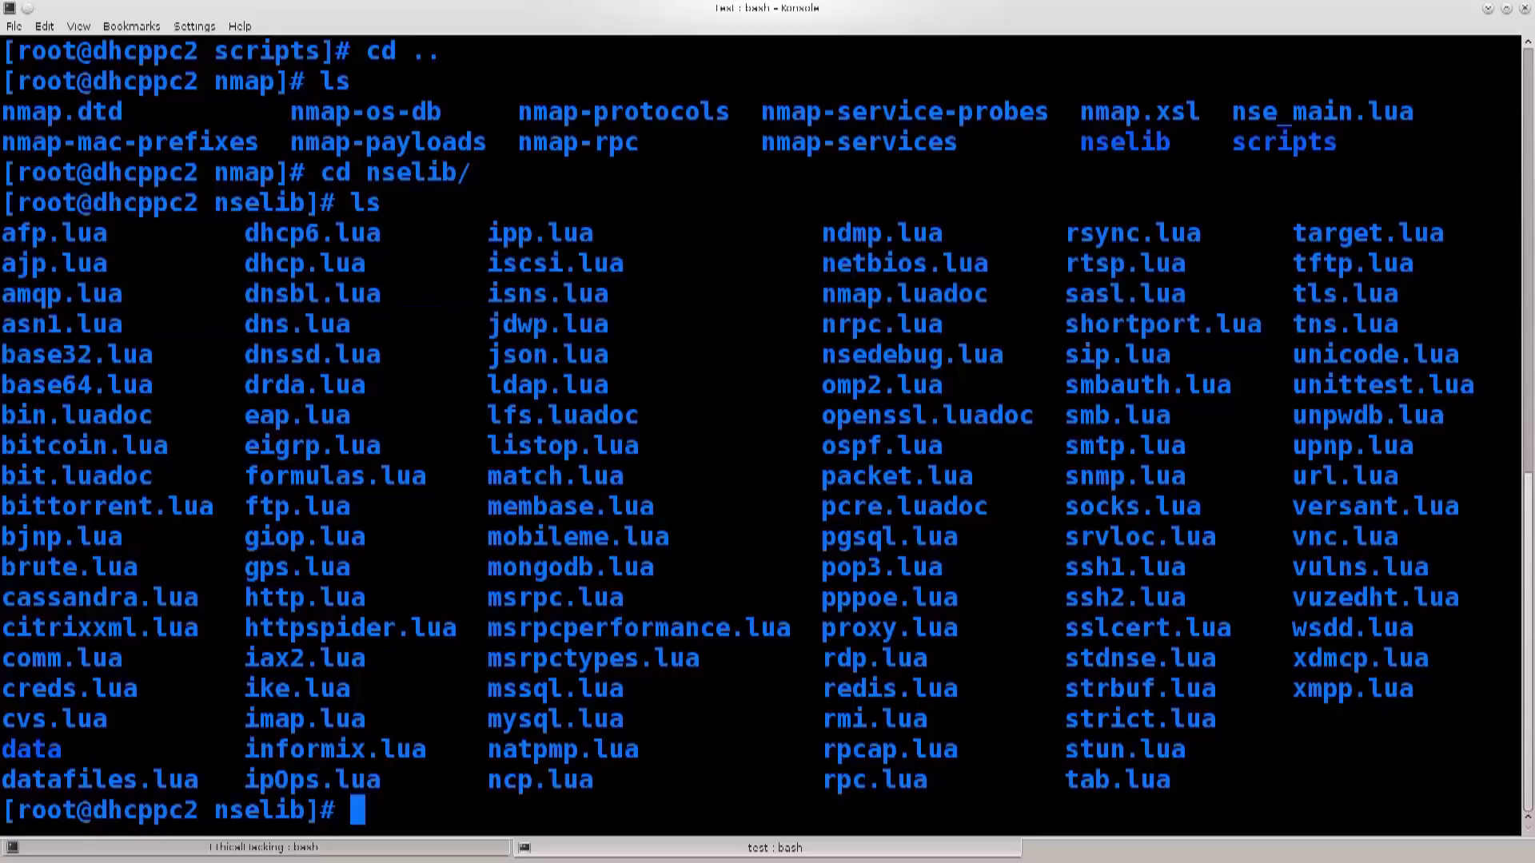
pyautogui.write('nan')
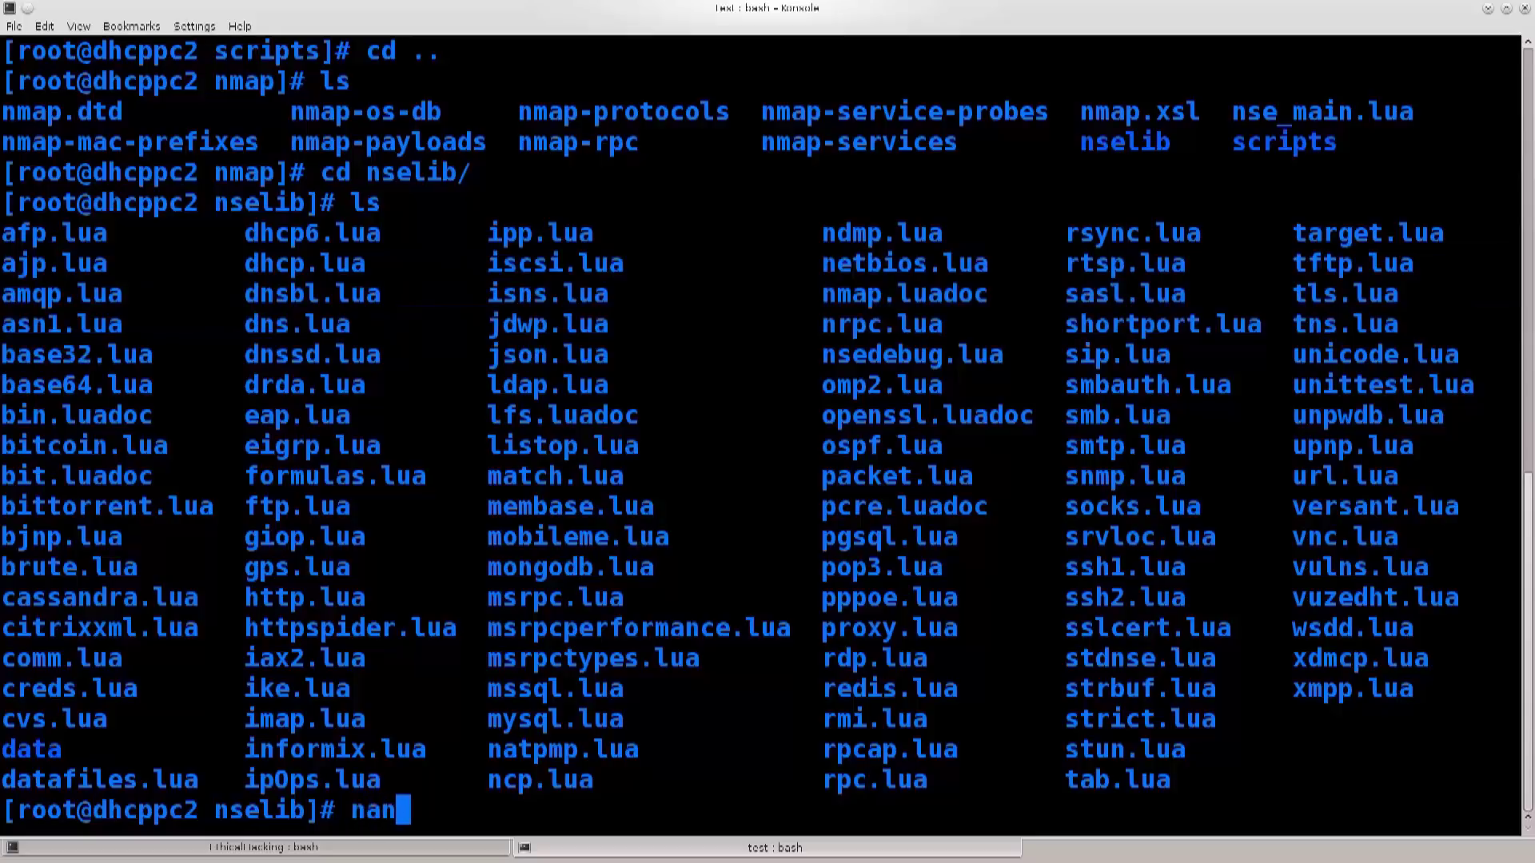
pyautogui.write('o')
# Close the stray nano buffers opened from 'local afp = require "afp"' without saving
pyautogui.rightClick(568, 442)
pyautogui.click(603, 471)
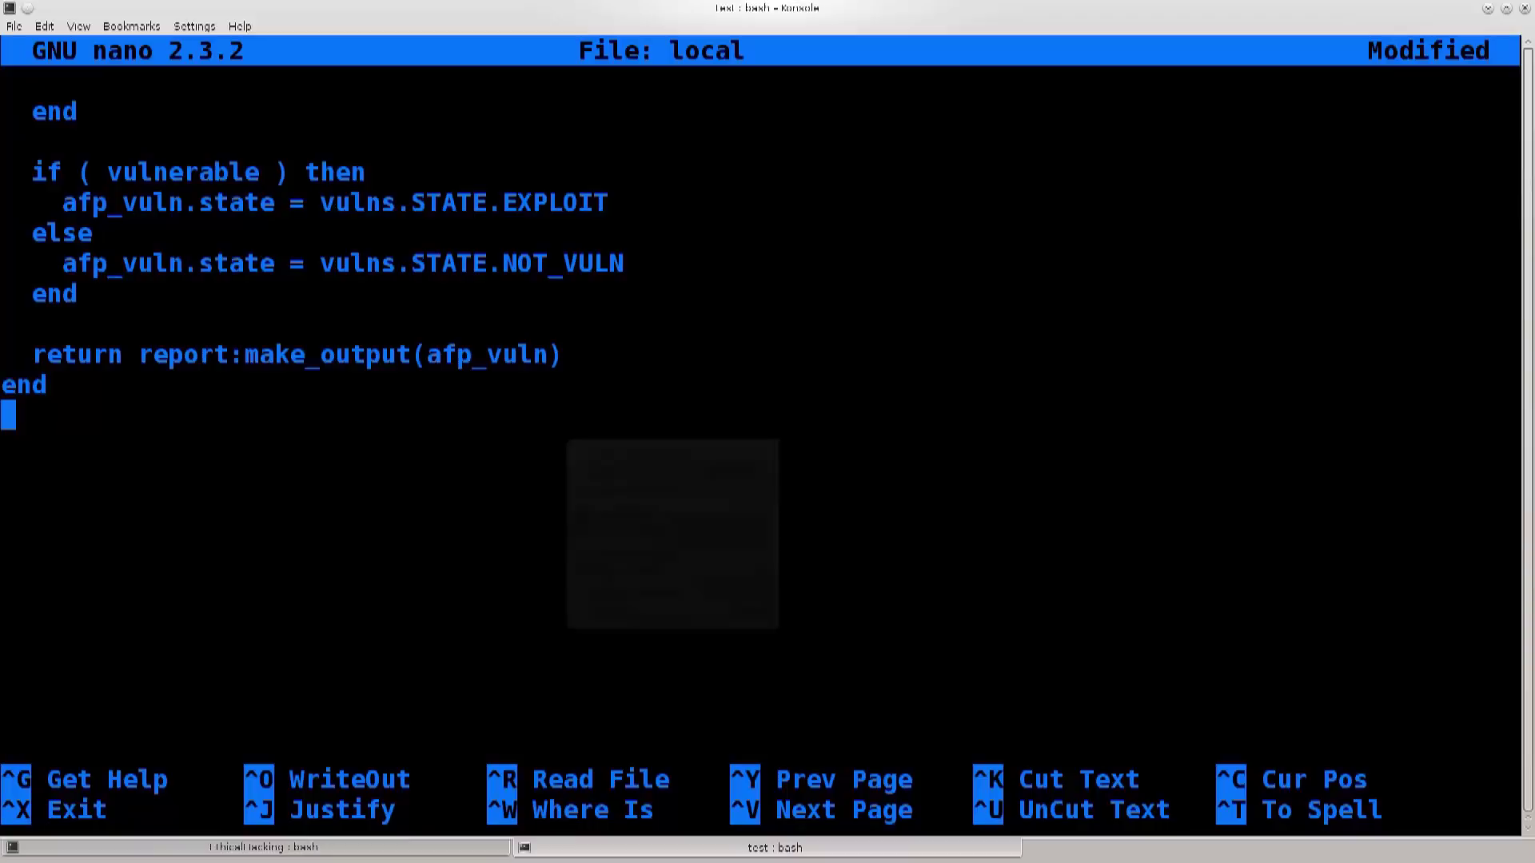
pyautogui.press('pageup')
pyautogui.press('pageup')
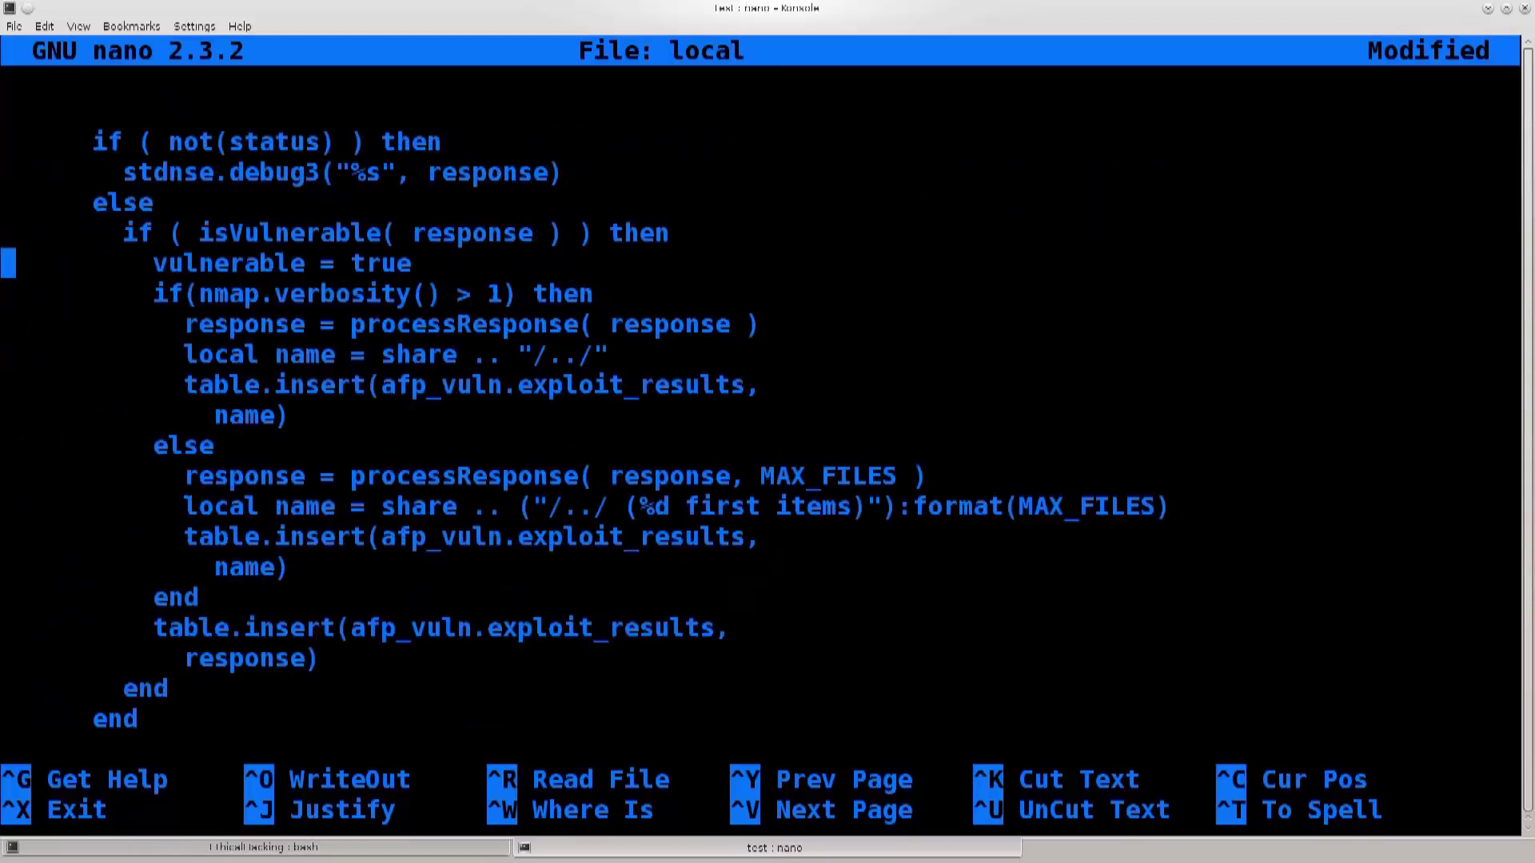
pyautogui.press('Down')
pyautogui.press('Down')
pyautogui.press('Down')
pyautogui.hotkey('ctrl', 'x')
pyautogui.press('n')
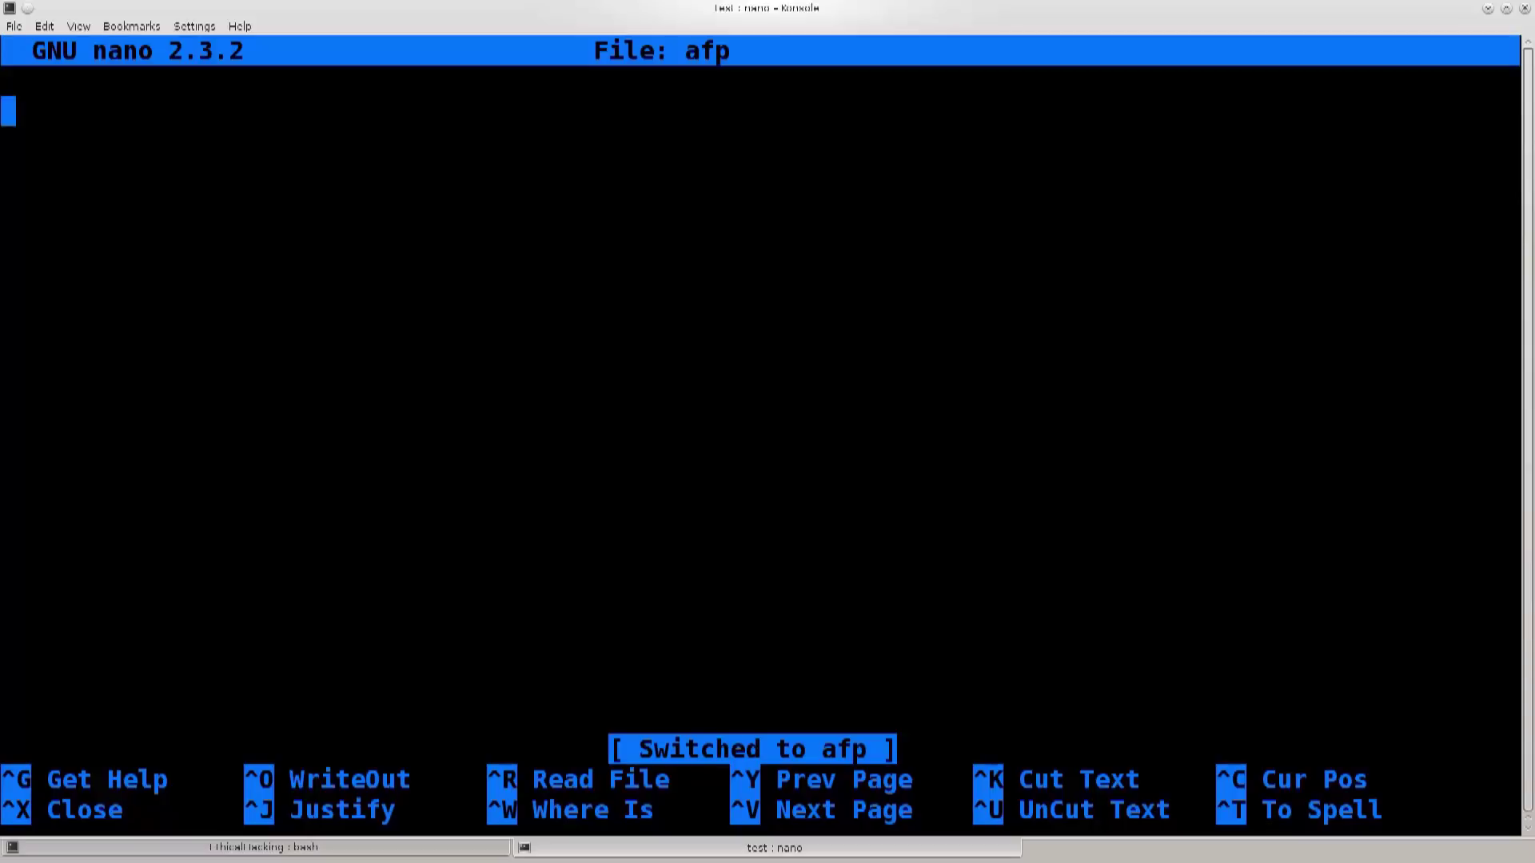
pyautogui.hotkey('ctrl', 'x')
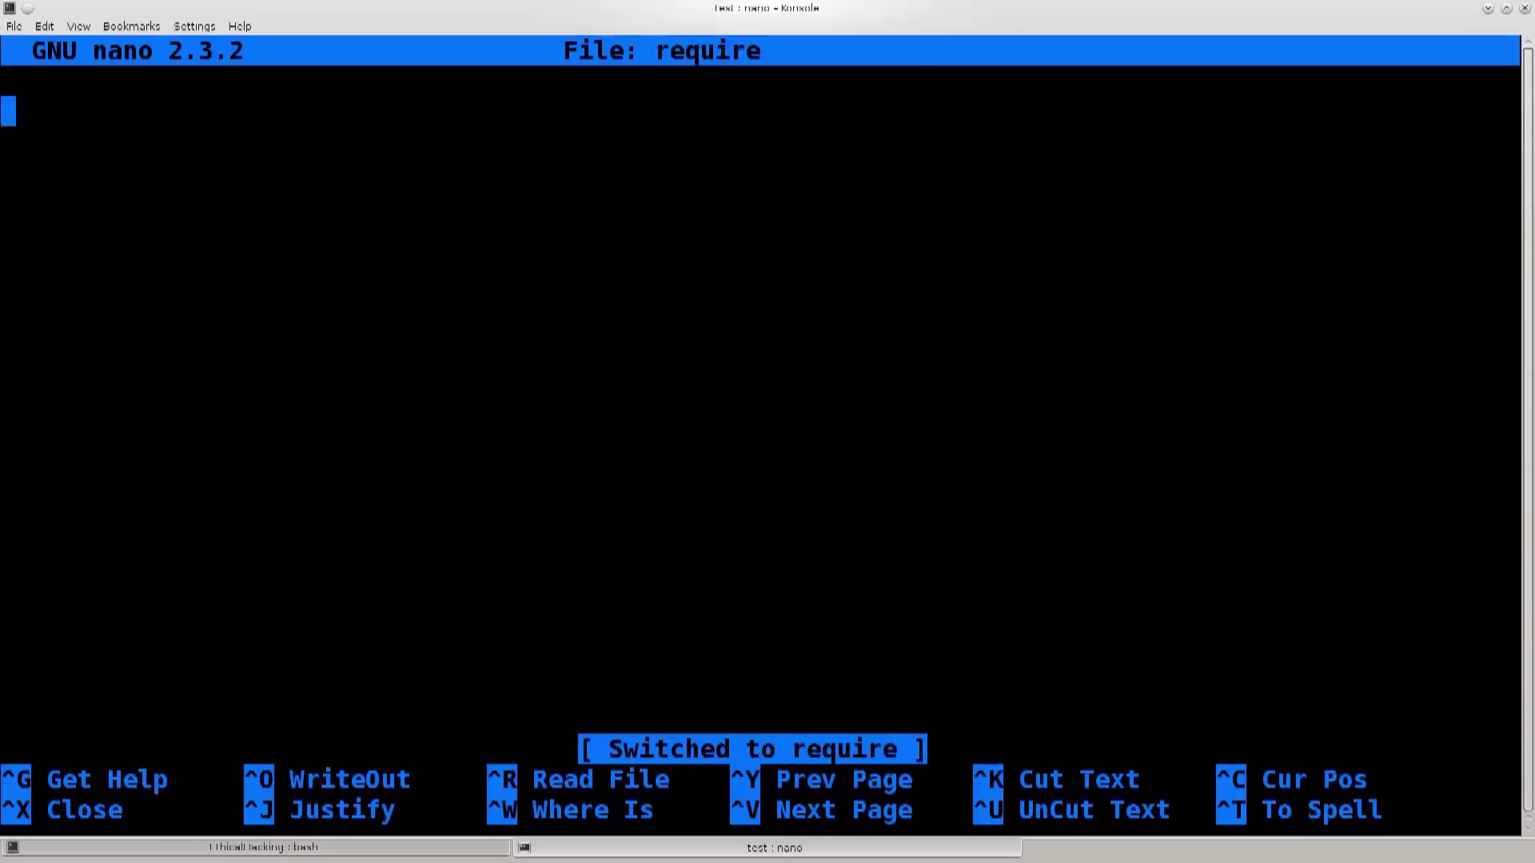
pyautogui.hotkey('ctrl', 'x')
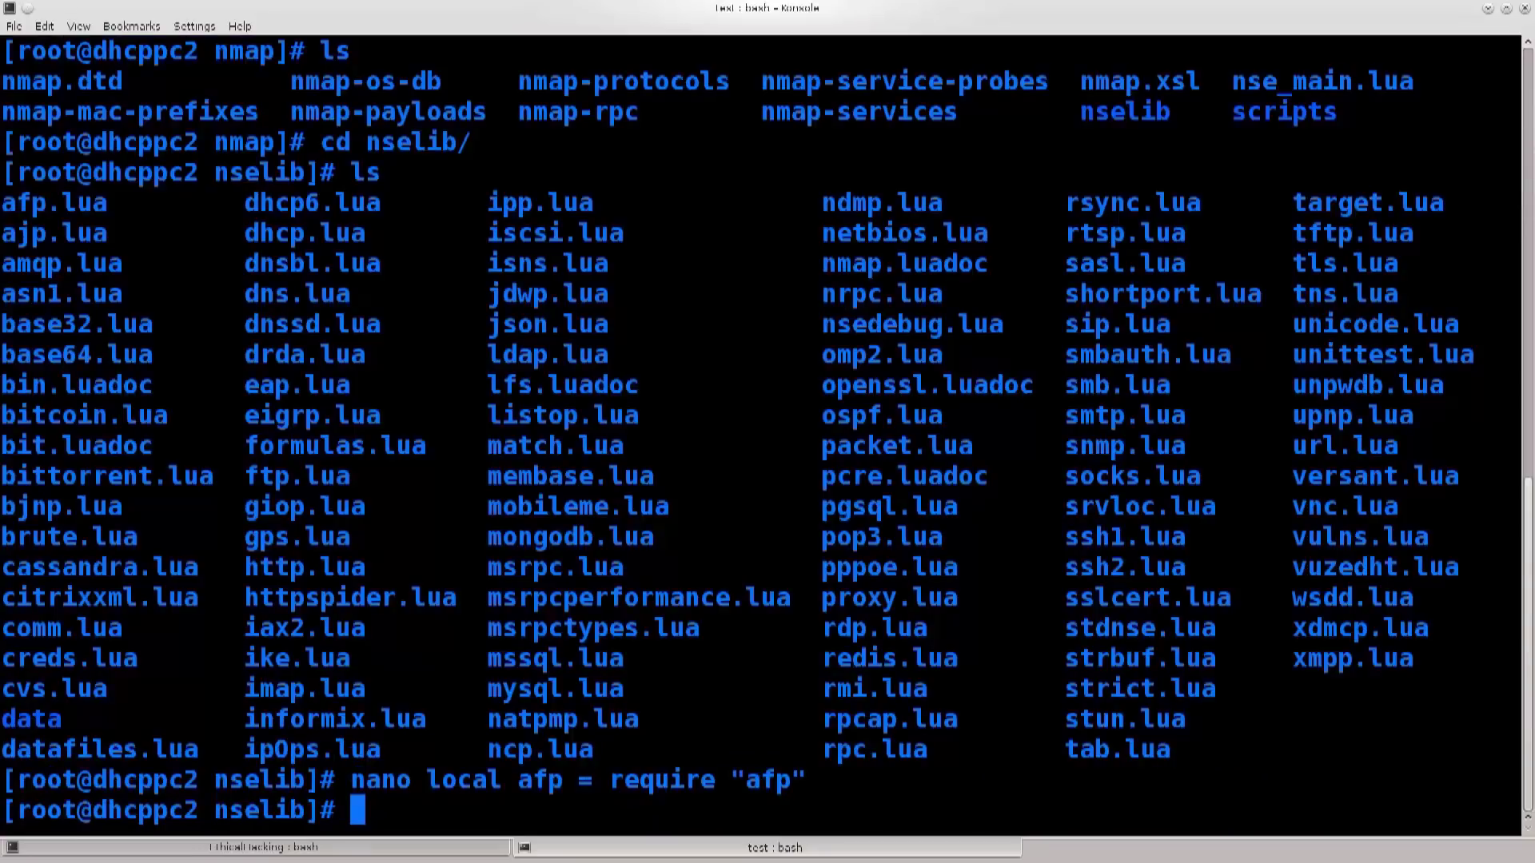
# Trim the recalled command to 'nano ' and copy vulns.lua from Firefox's Source link
pyautogui.press('Up')
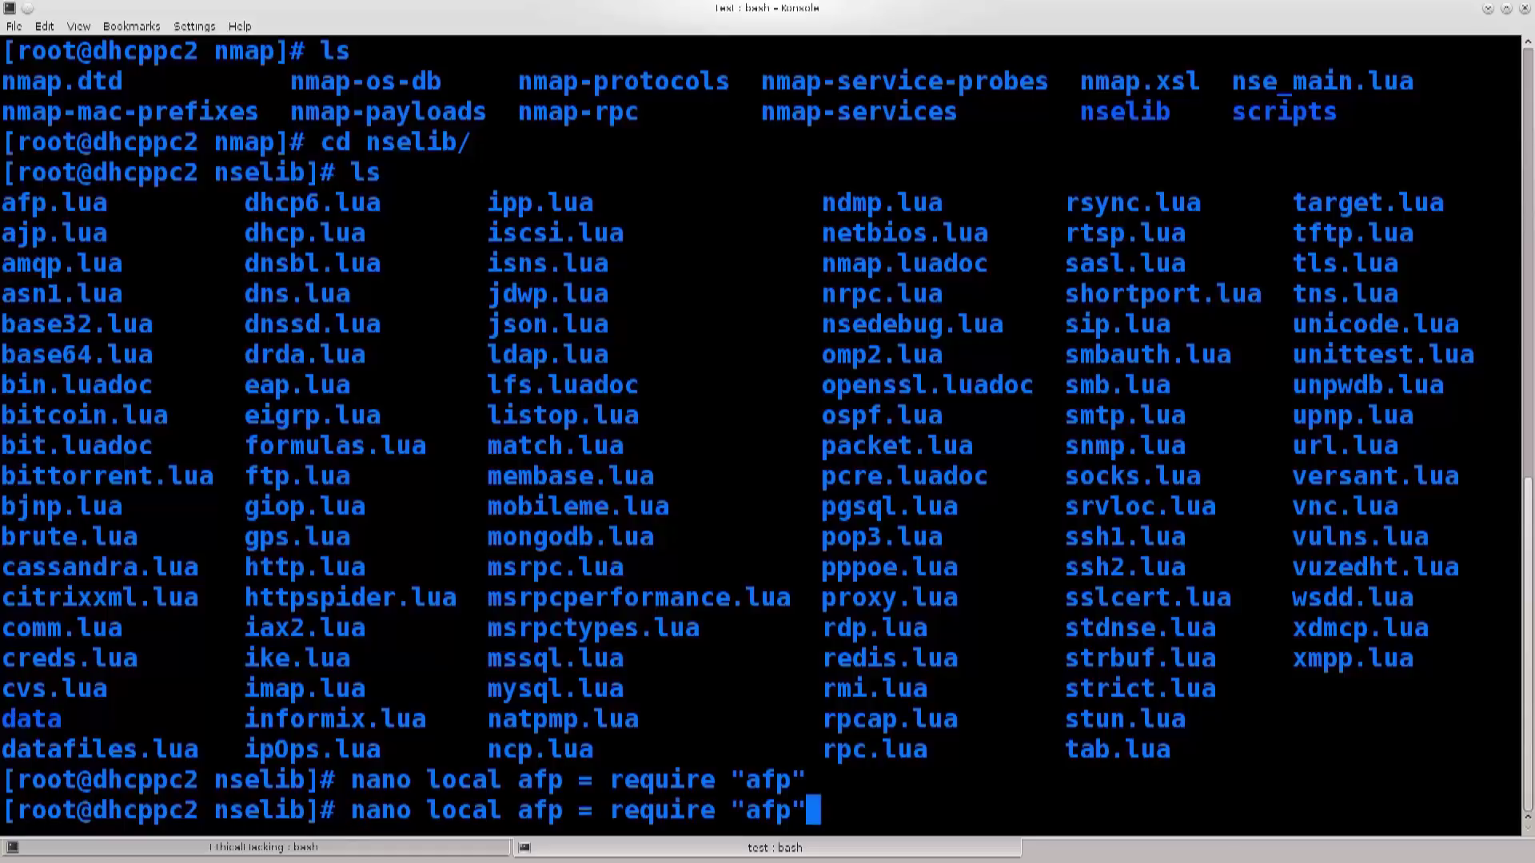
pyautogui.press('BackSpace')
pyautogui.press('BackSpace')
pyautogui.press('BackSpace')
pyautogui.press('BackSpace')
pyautogui.press('BackSpace')
pyautogui.press('BackSpace')
pyautogui.press('BackSpace')
pyautogui.press('BackSpace')
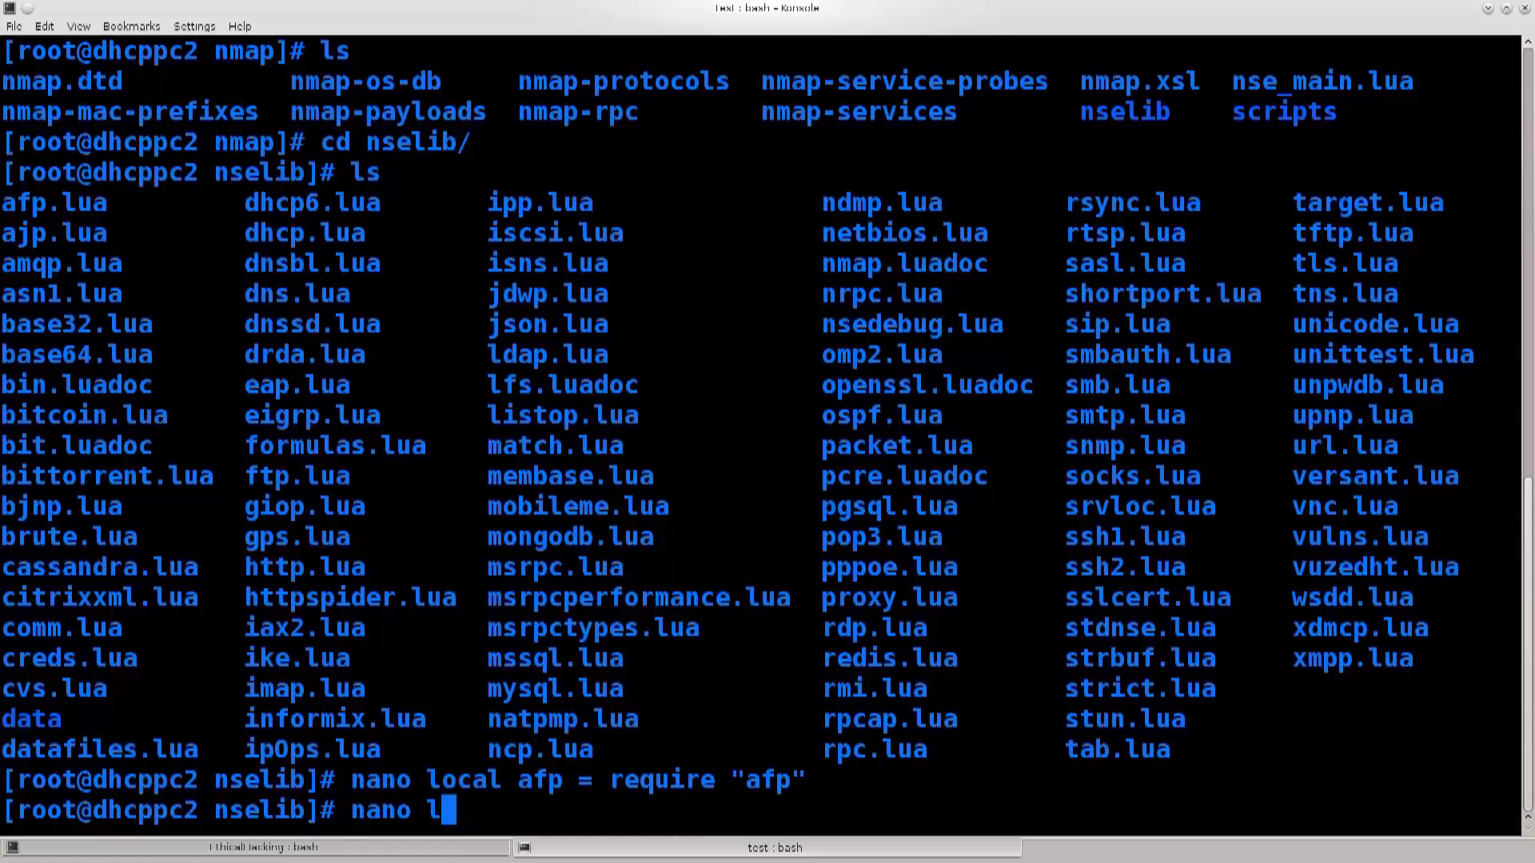
pyautogui.press('BackSpace')
pyautogui.hotkey('alt', 'Tab')
pyautogui.hotkey('alt', 'Tab')
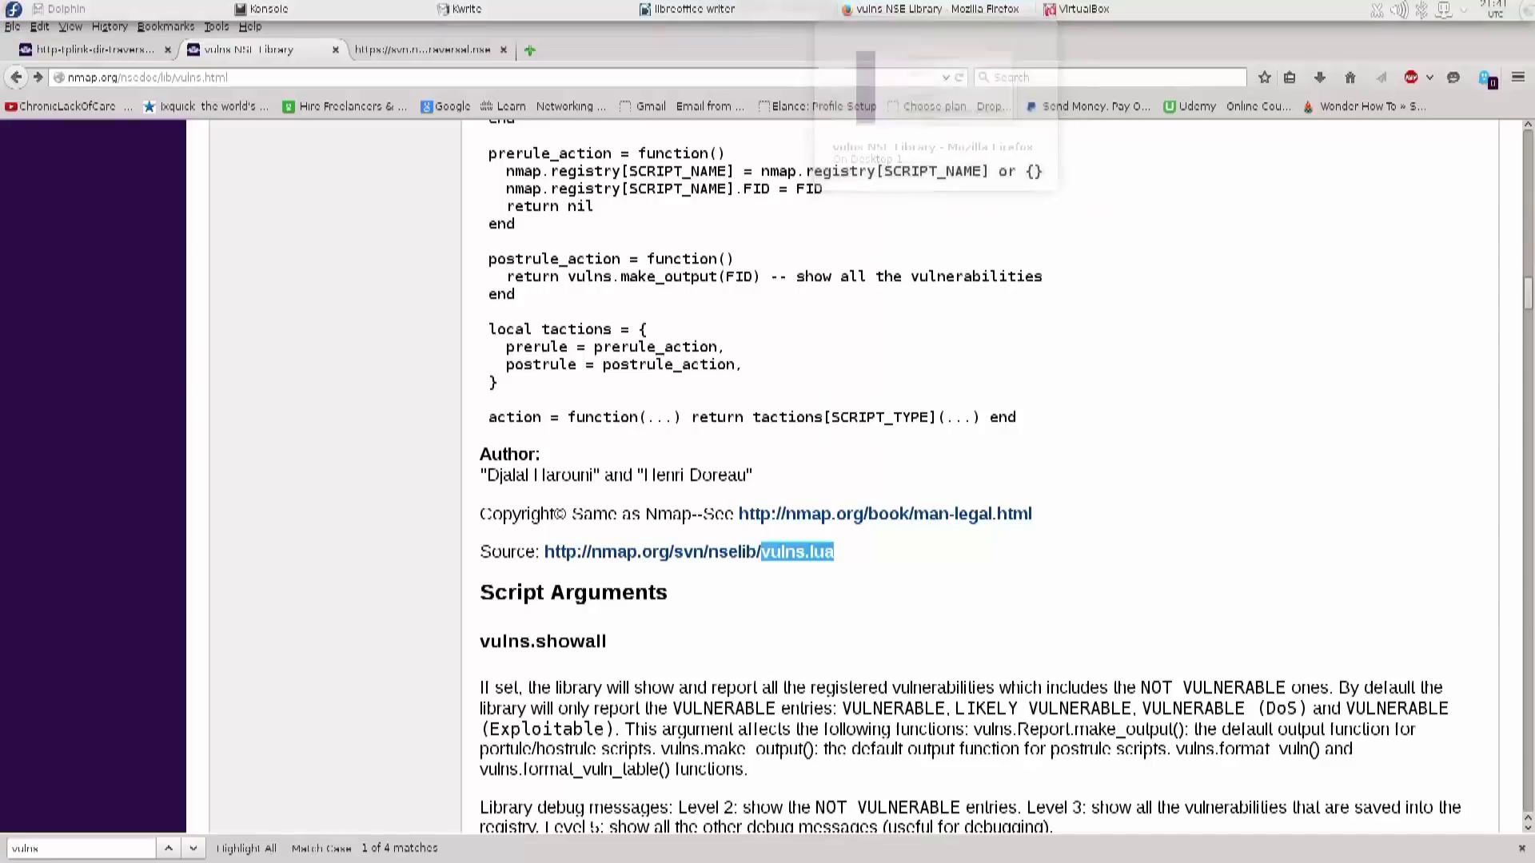
pyautogui.rightClick(791, 555)
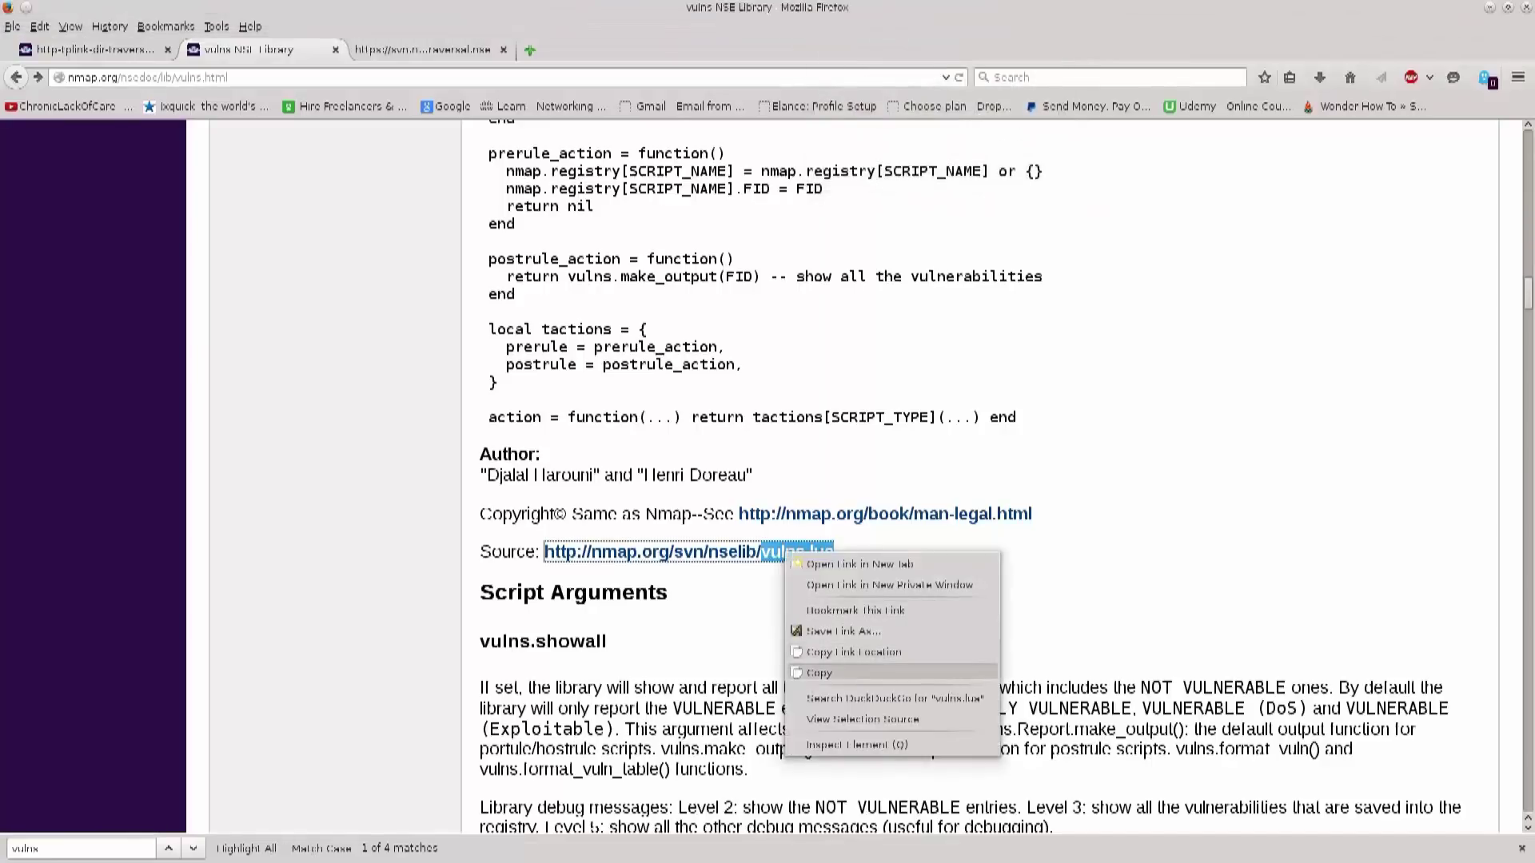
pyautogui.click(818, 673)
pyautogui.hotkey('alt', 'Tab')
pyautogui.hotkey('alt', 'Tab')
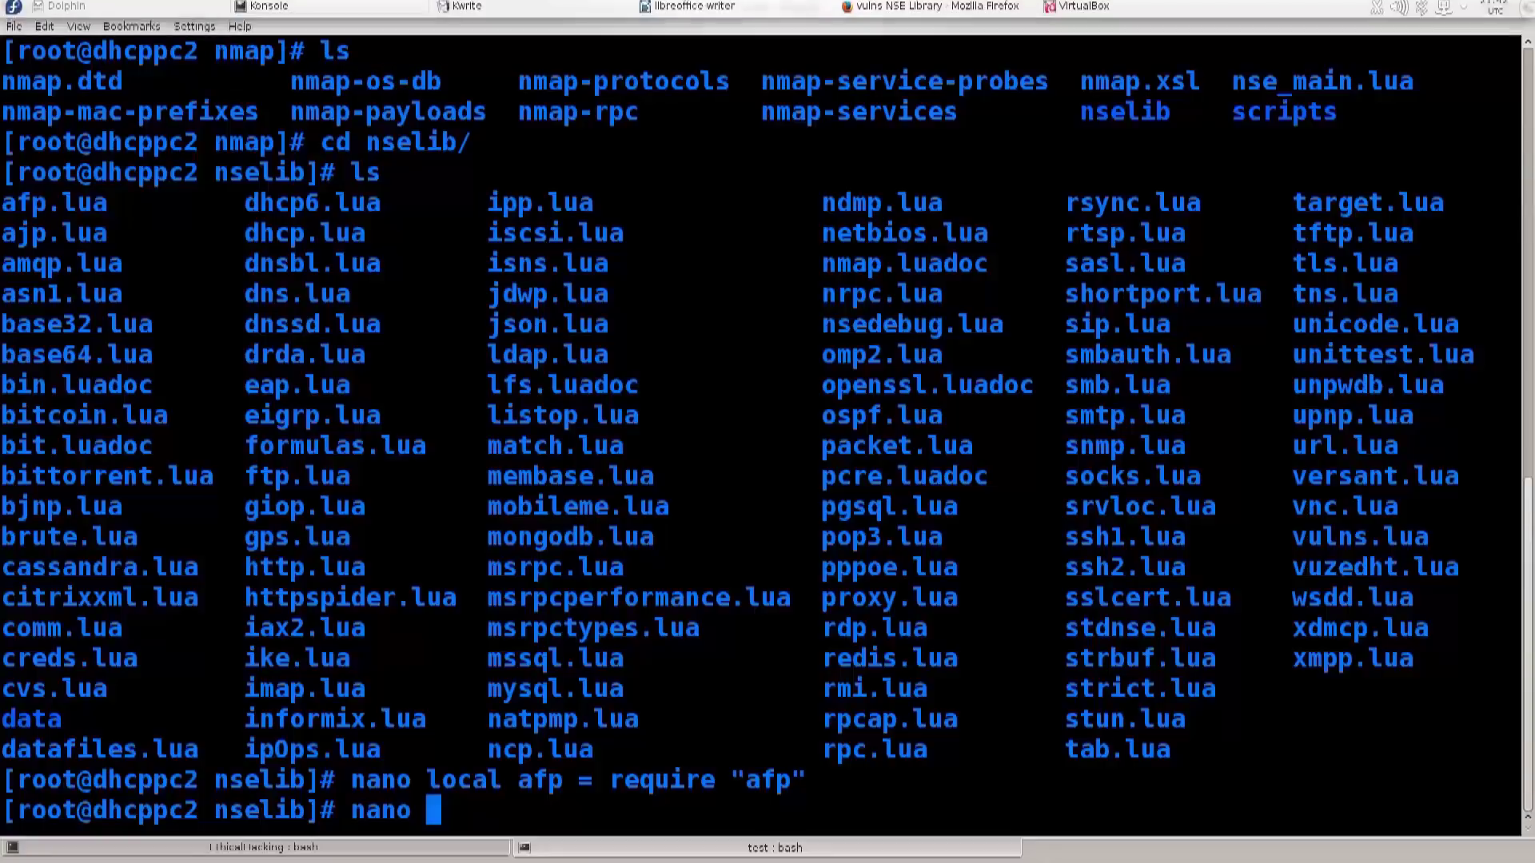
pyautogui.rightClick(670, 564)
pyautogui.click(719, 596)
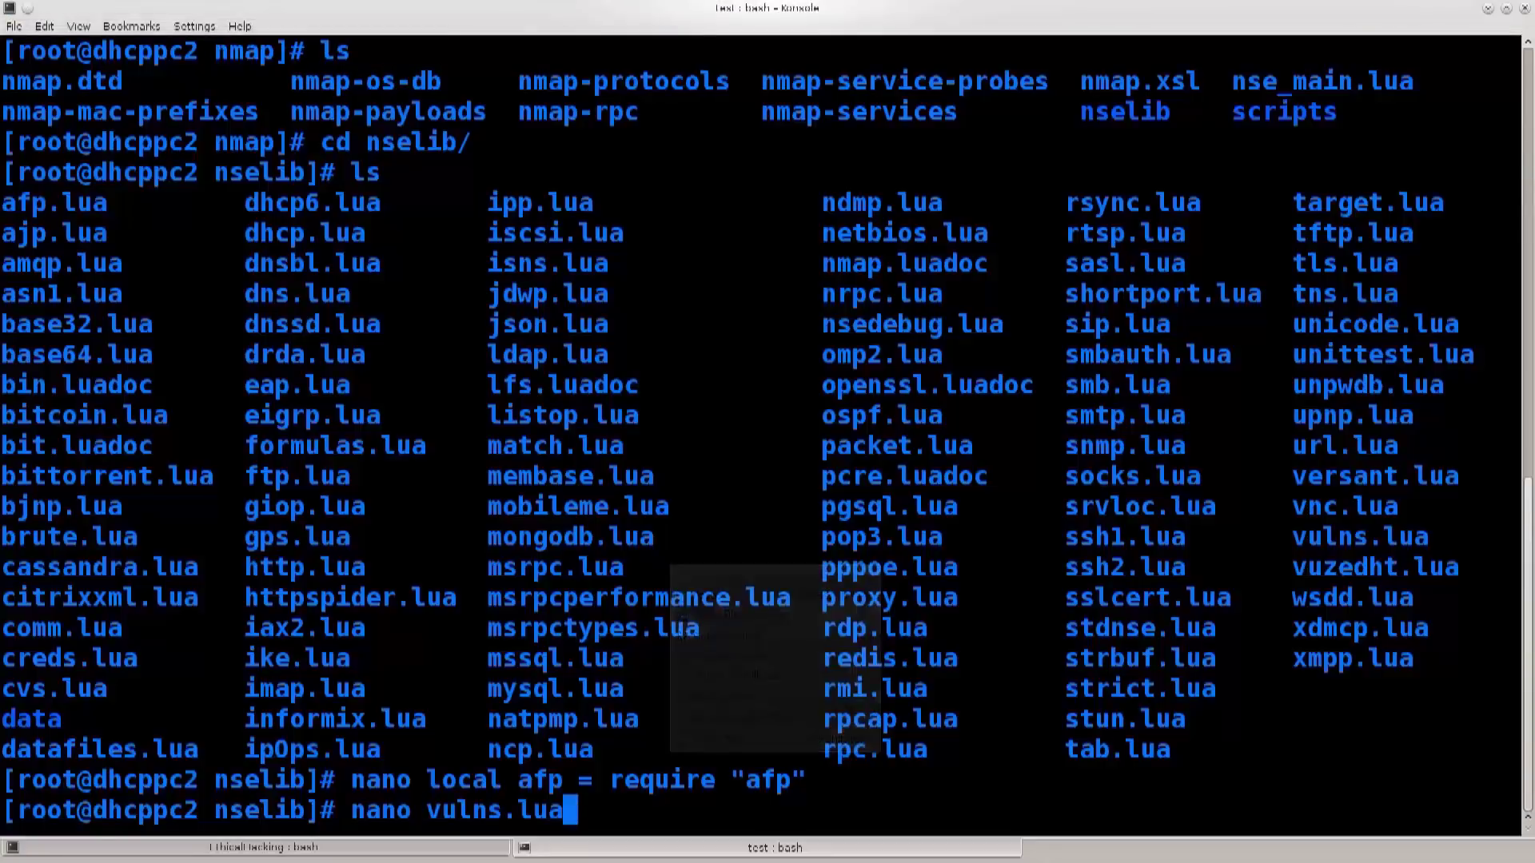
pyautogui.press('Return')
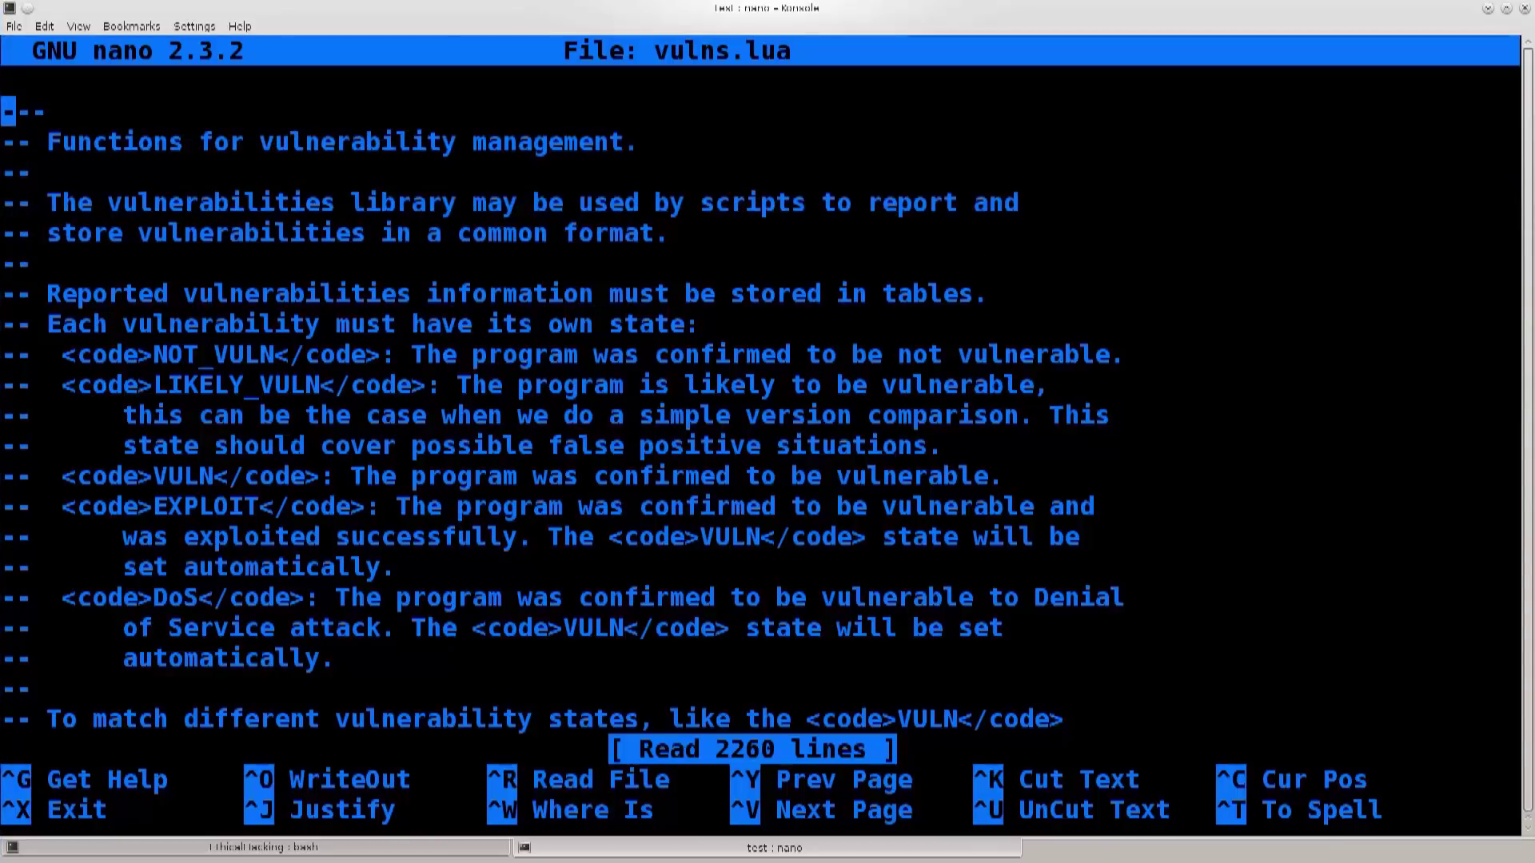
pyautogui.moveTo(24, 111); pyautogui.dragTo(658, 475)
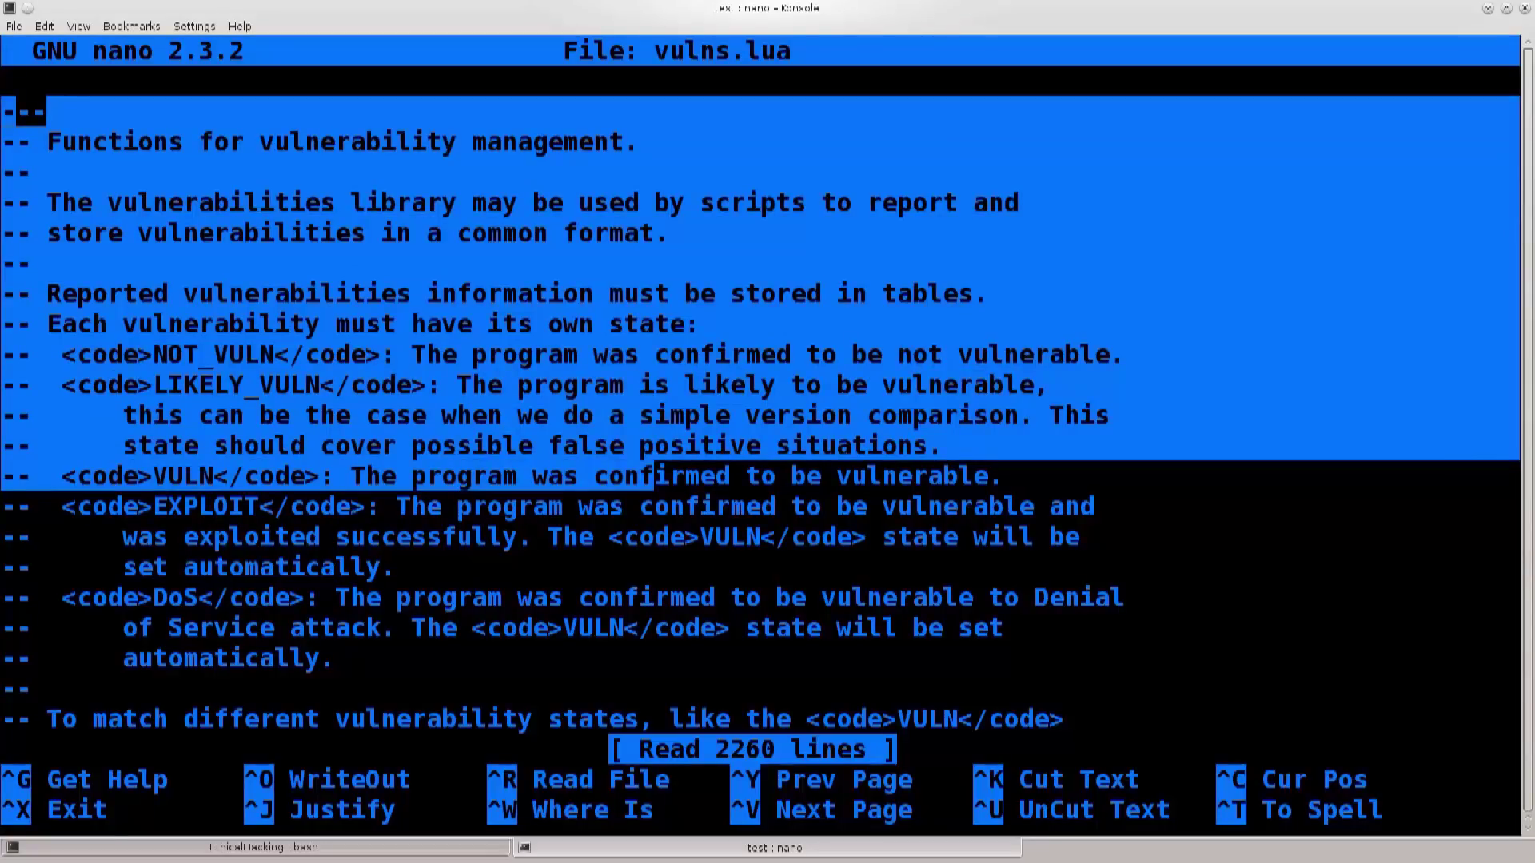
pyautogui.press('pagedown')
pyautogui.press('pagedown')
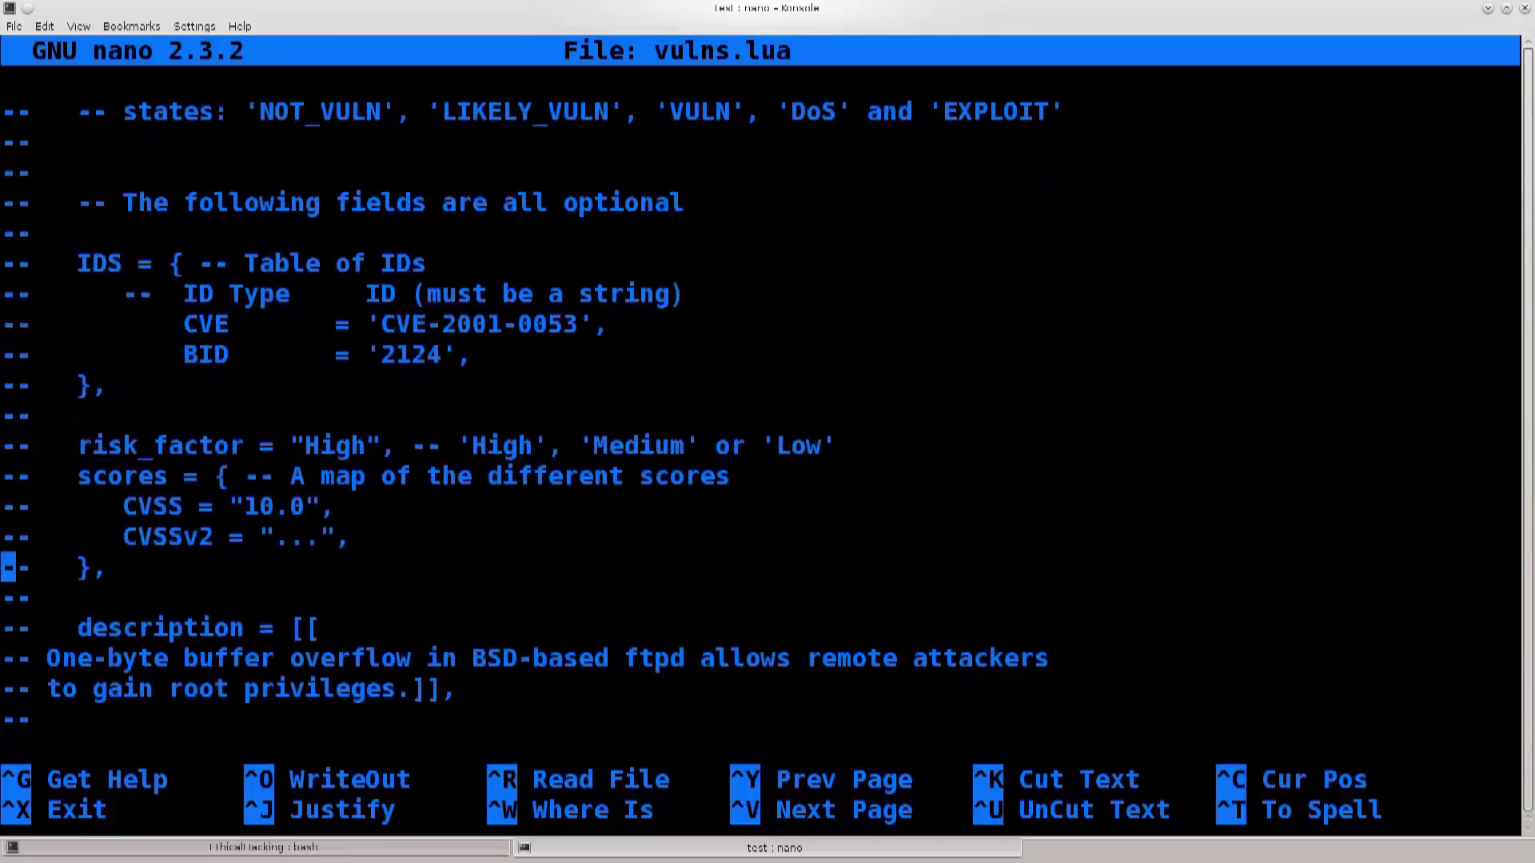
pyautogui.hotkey('ctrl', 'x')
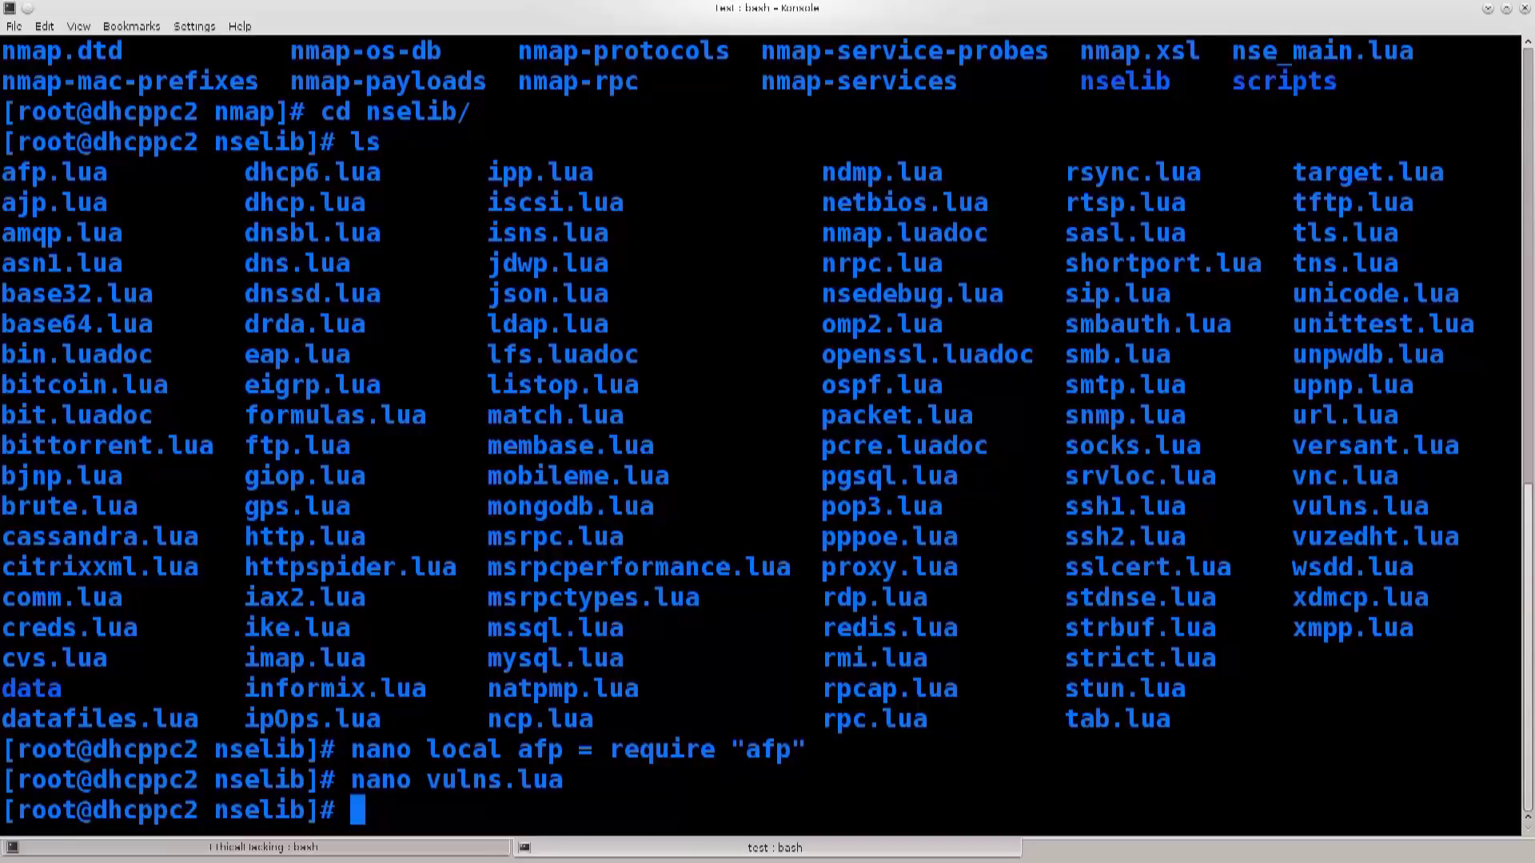
pyautogui.write('clear')
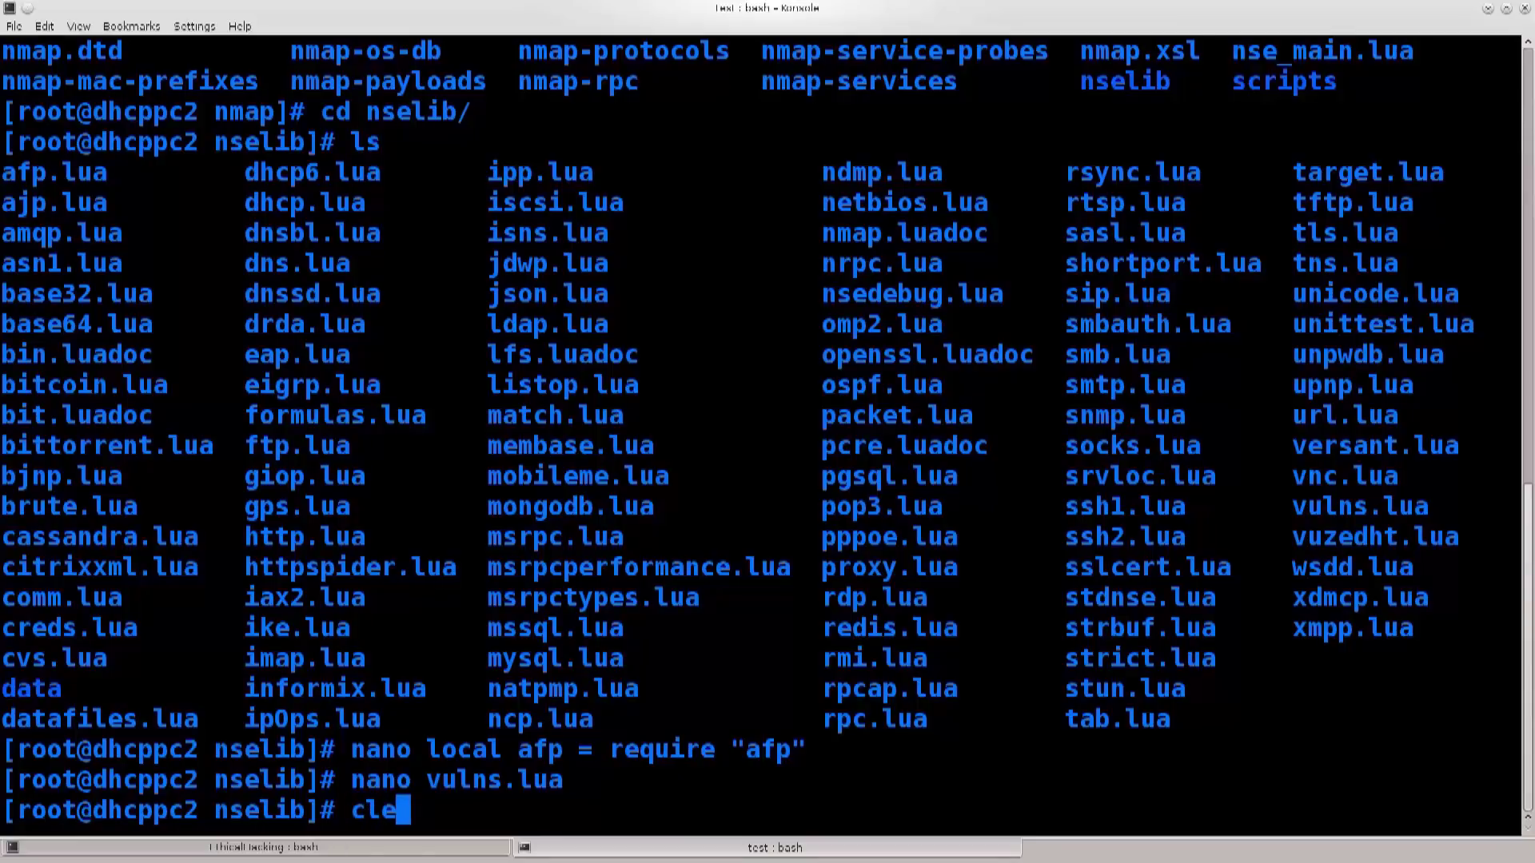
# Clear the terminal and drag Konsole's bottom edge up to shorten the window
pyautogui.press('Return')
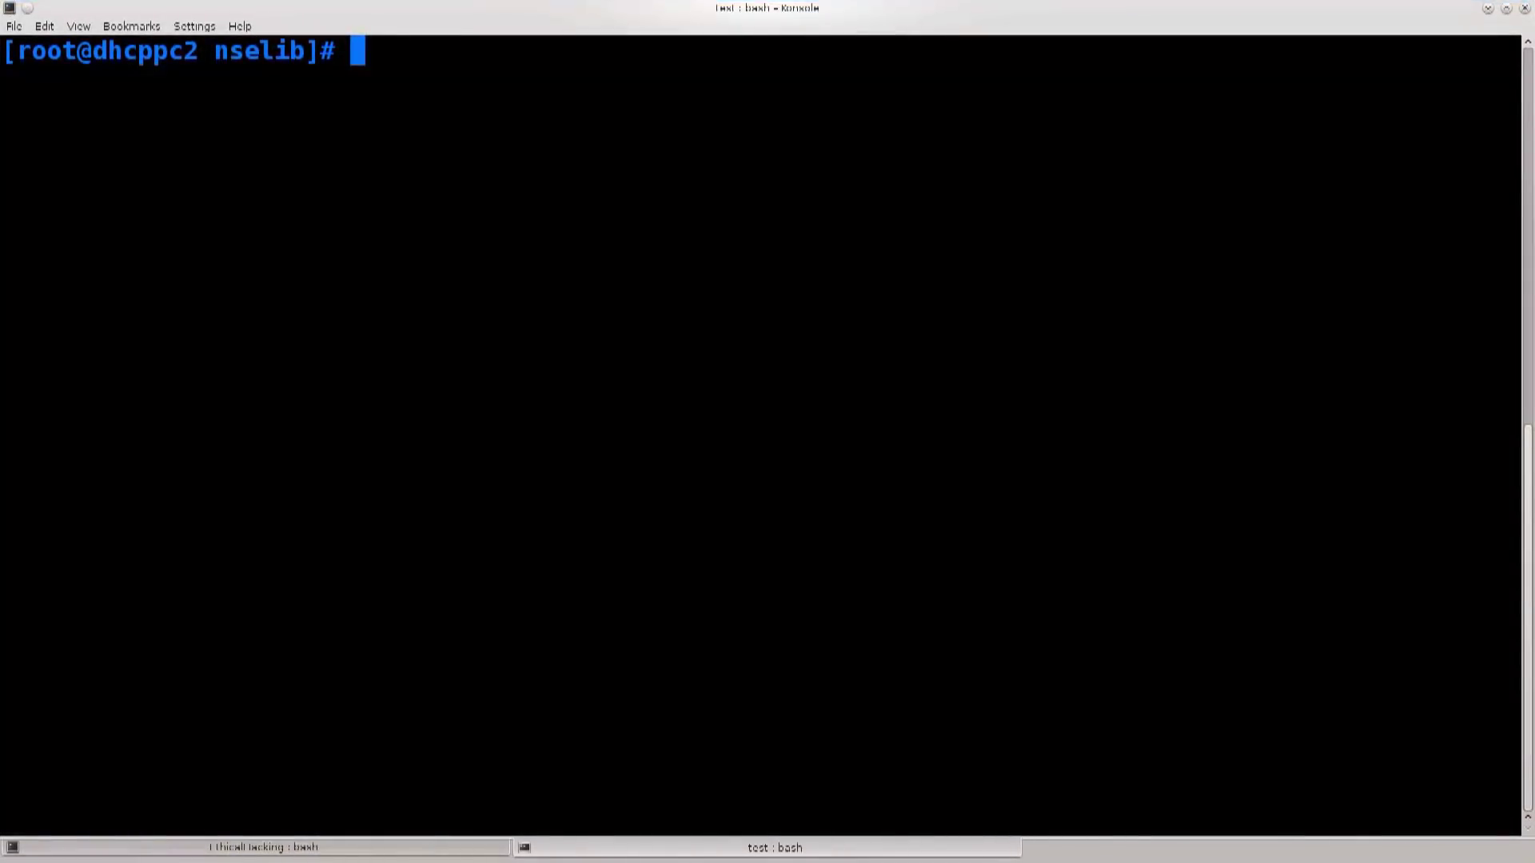
pyautogui.moveTo(768, 859); pyautogui.dragTo(768, 690)
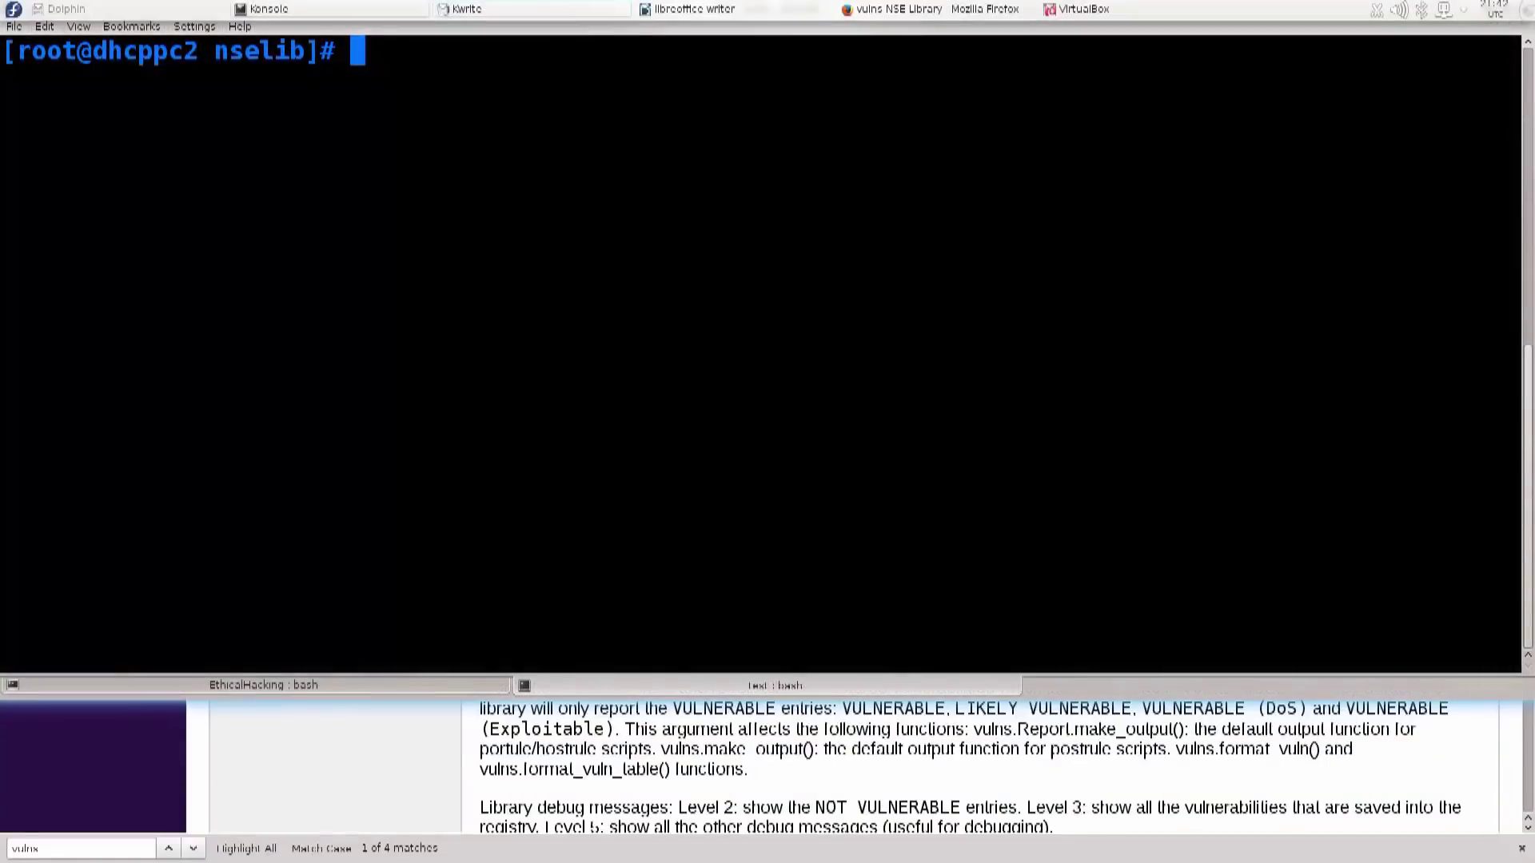
# Paste the http-tplink-dir-traversal nmap command from the notes into Konsole and strip its <target> placeholder
pyautogui.click(468, 8)
pyautogui.click(528, 86)
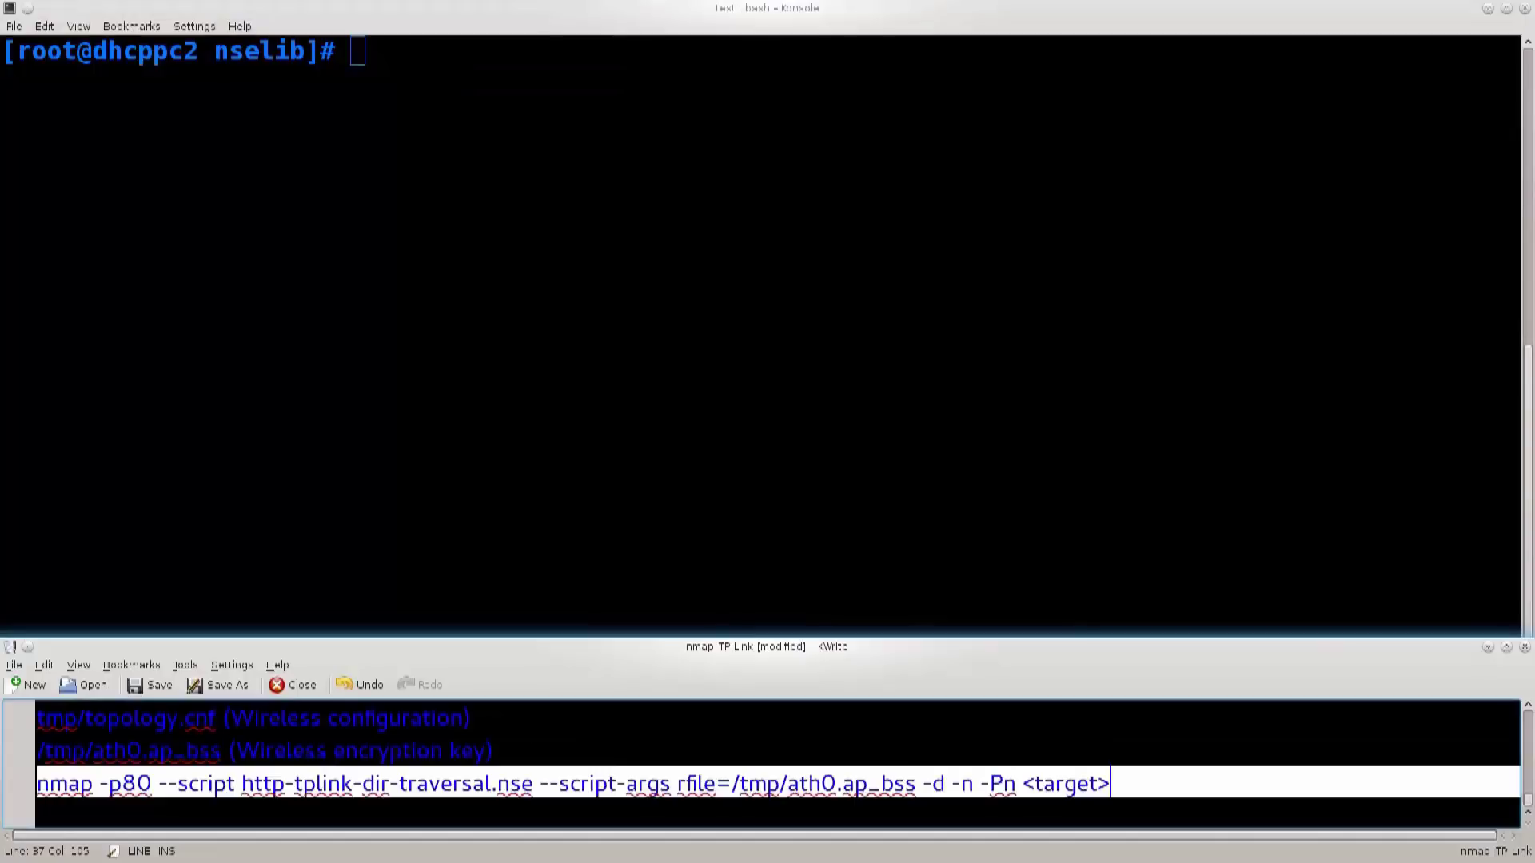
pyautogui.hotkey('shift', 'Home')
pyautogui.hotkey('alt', 'Tab')
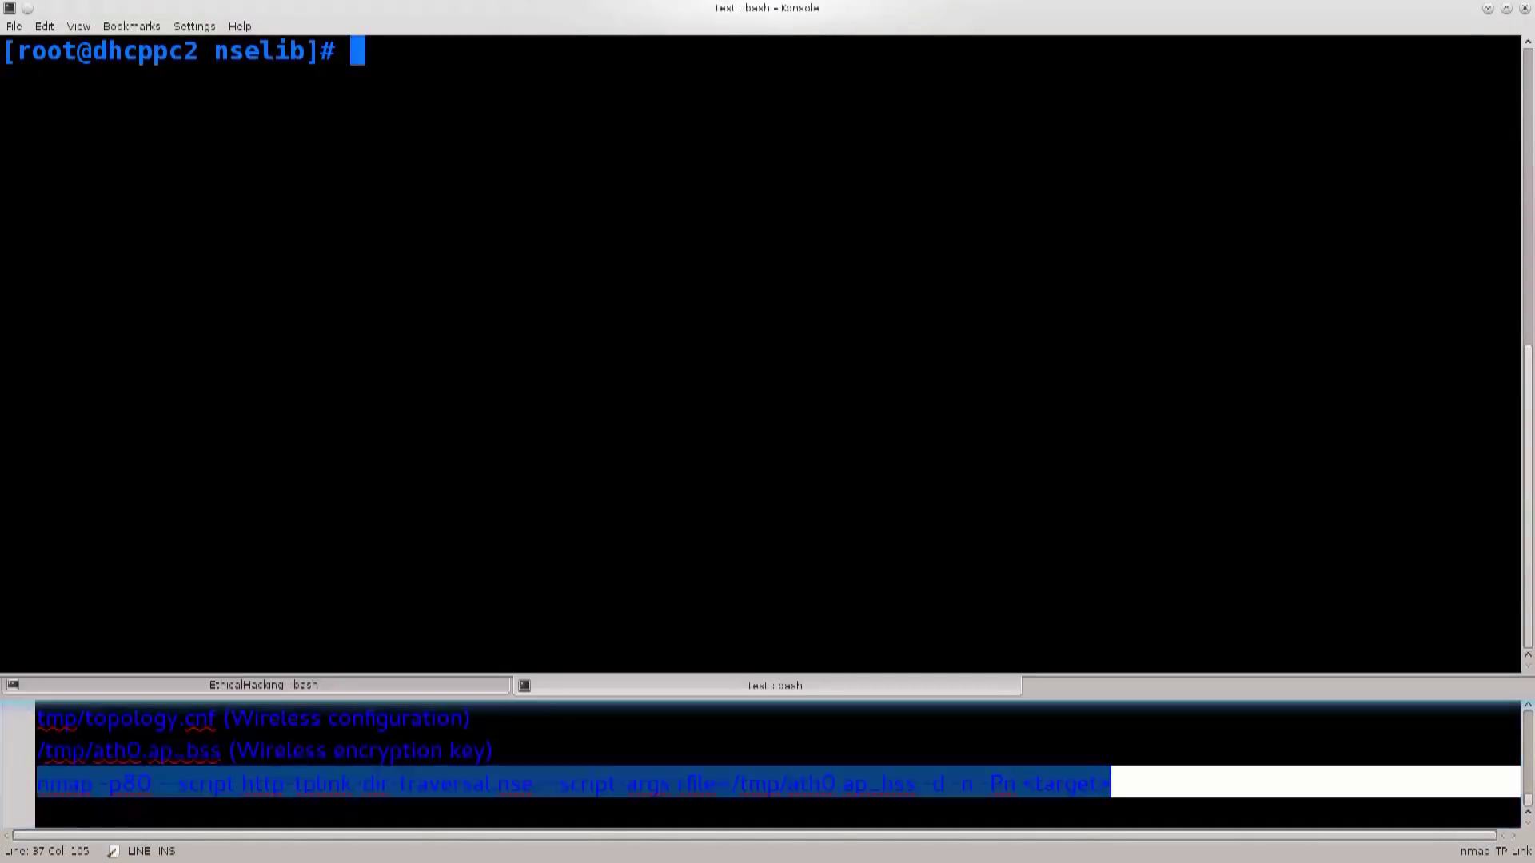
pyautogui.rightClick(416, 171)
pyautogui.click(480, 205)
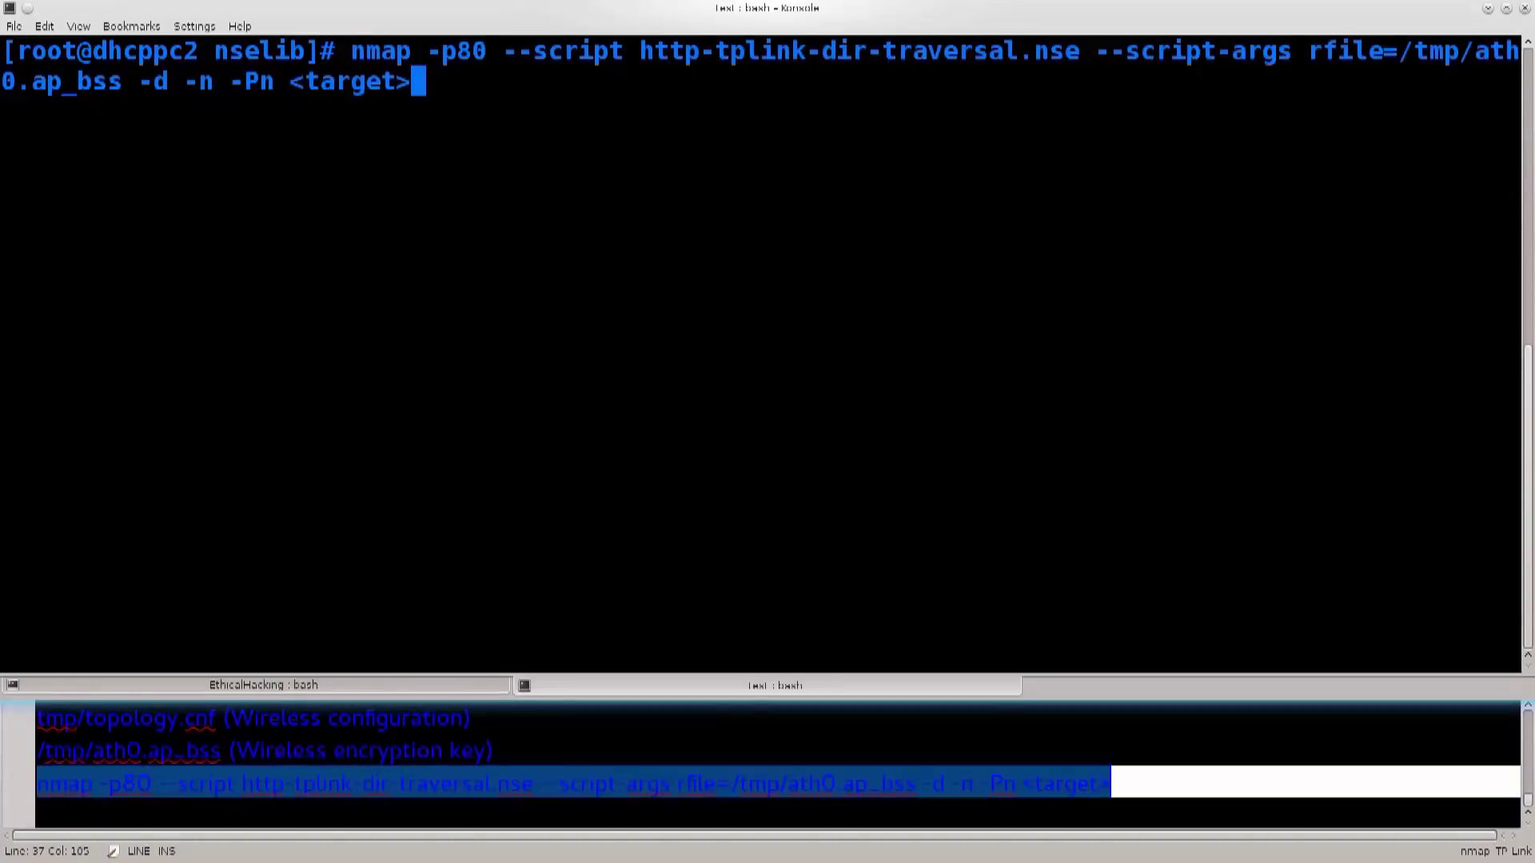
pyautogui.press('BackSpace')
pyautogui.press('BackSpace')
pyautogui.press('BackSpace')
pyautogui.press('BackSpace')
pyautogui.press('BackSpace')
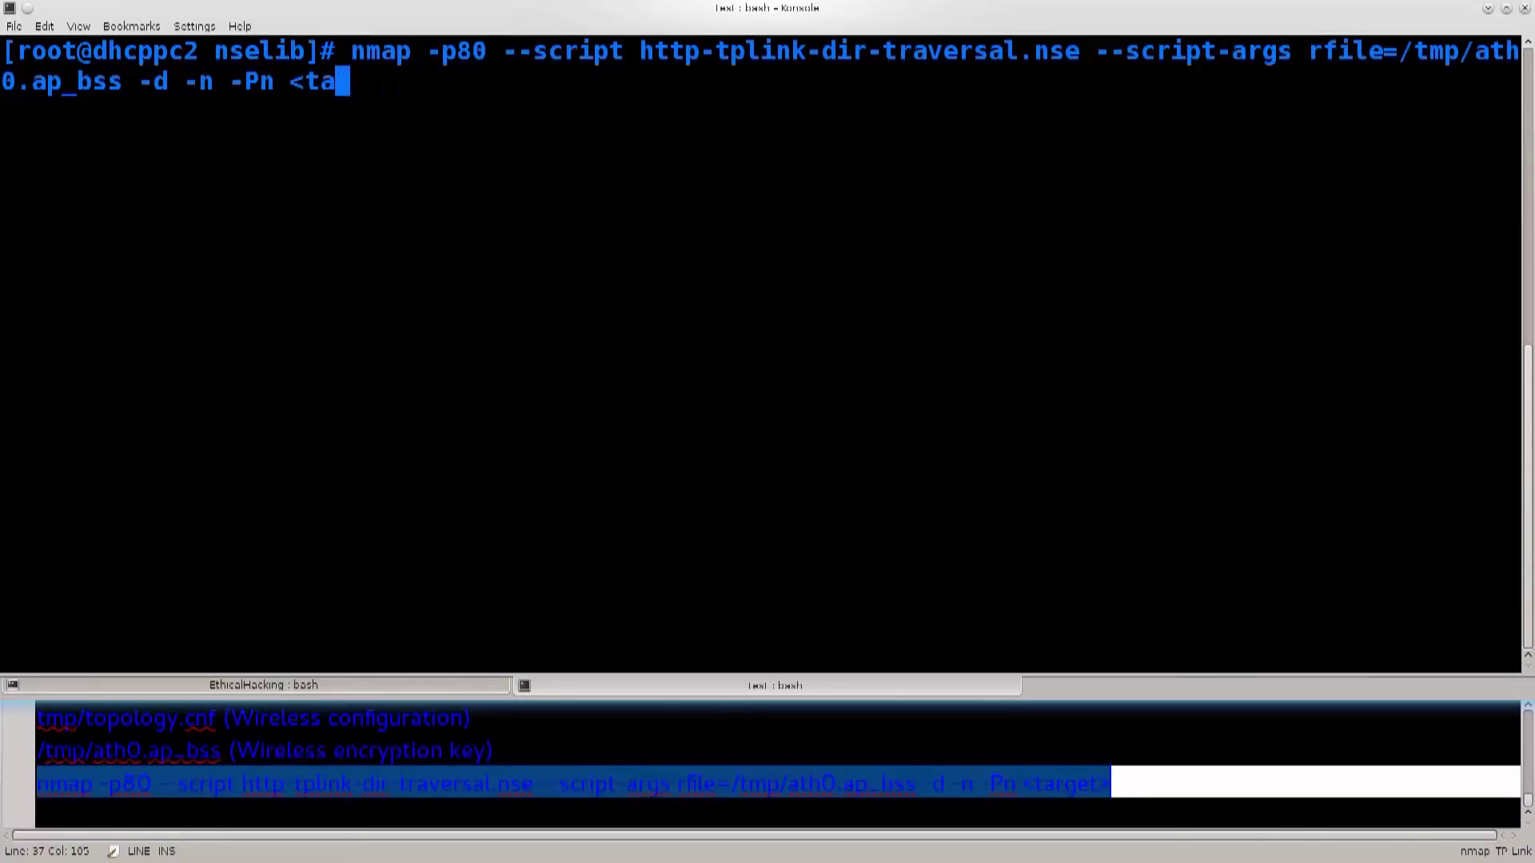
pyautogui.press('BackSpace')
pyautogui.press('BackSpace')
pyautogui.press('BackSpace')
pyautogui.write('192')
pyautogui.write('.168')
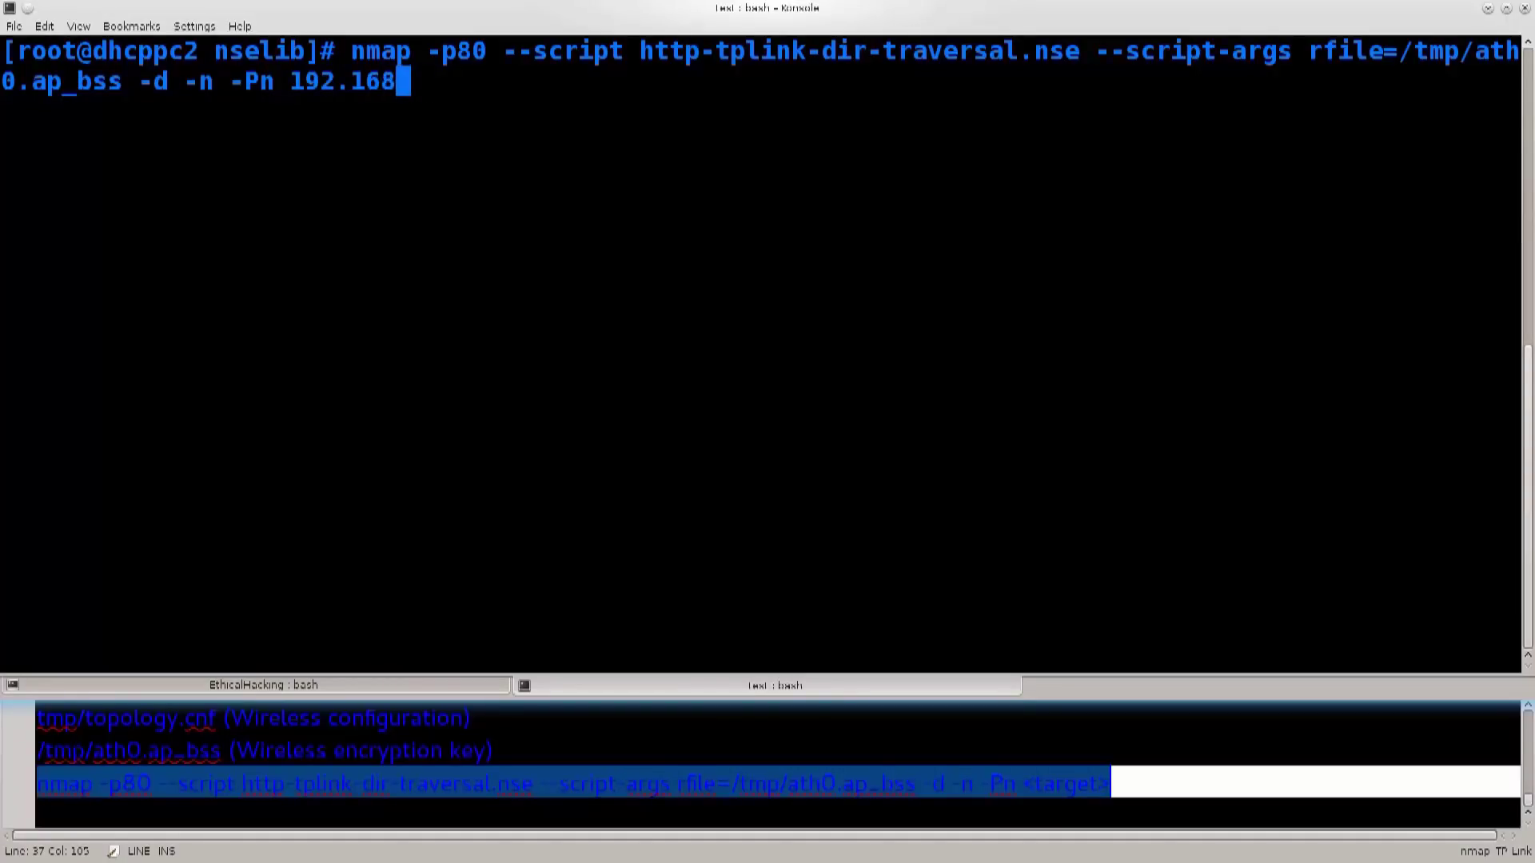
pyautogui.write('.0.1')
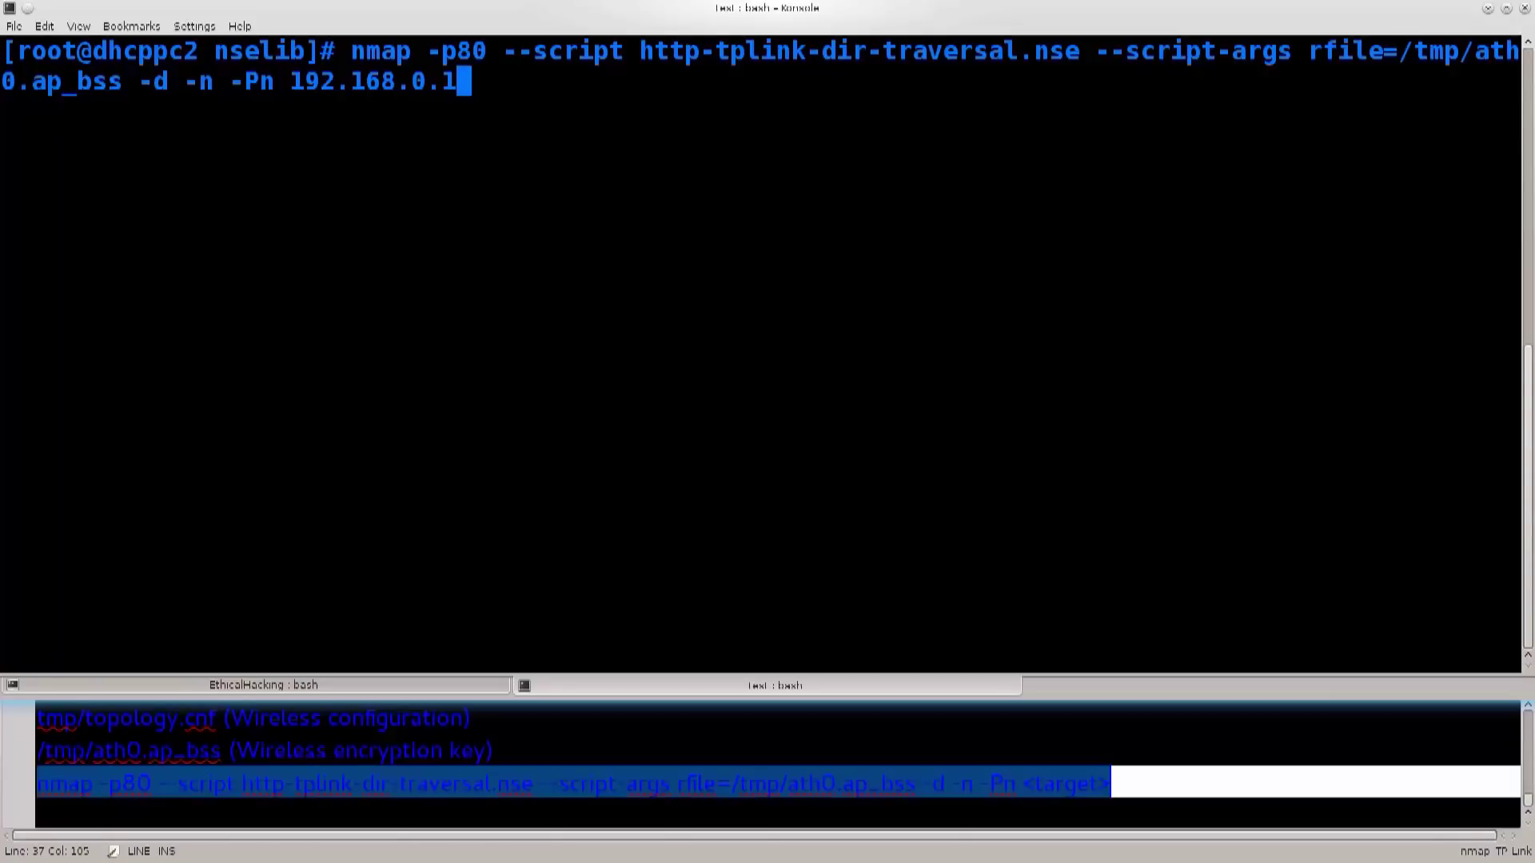
pyautogui.press('Return')
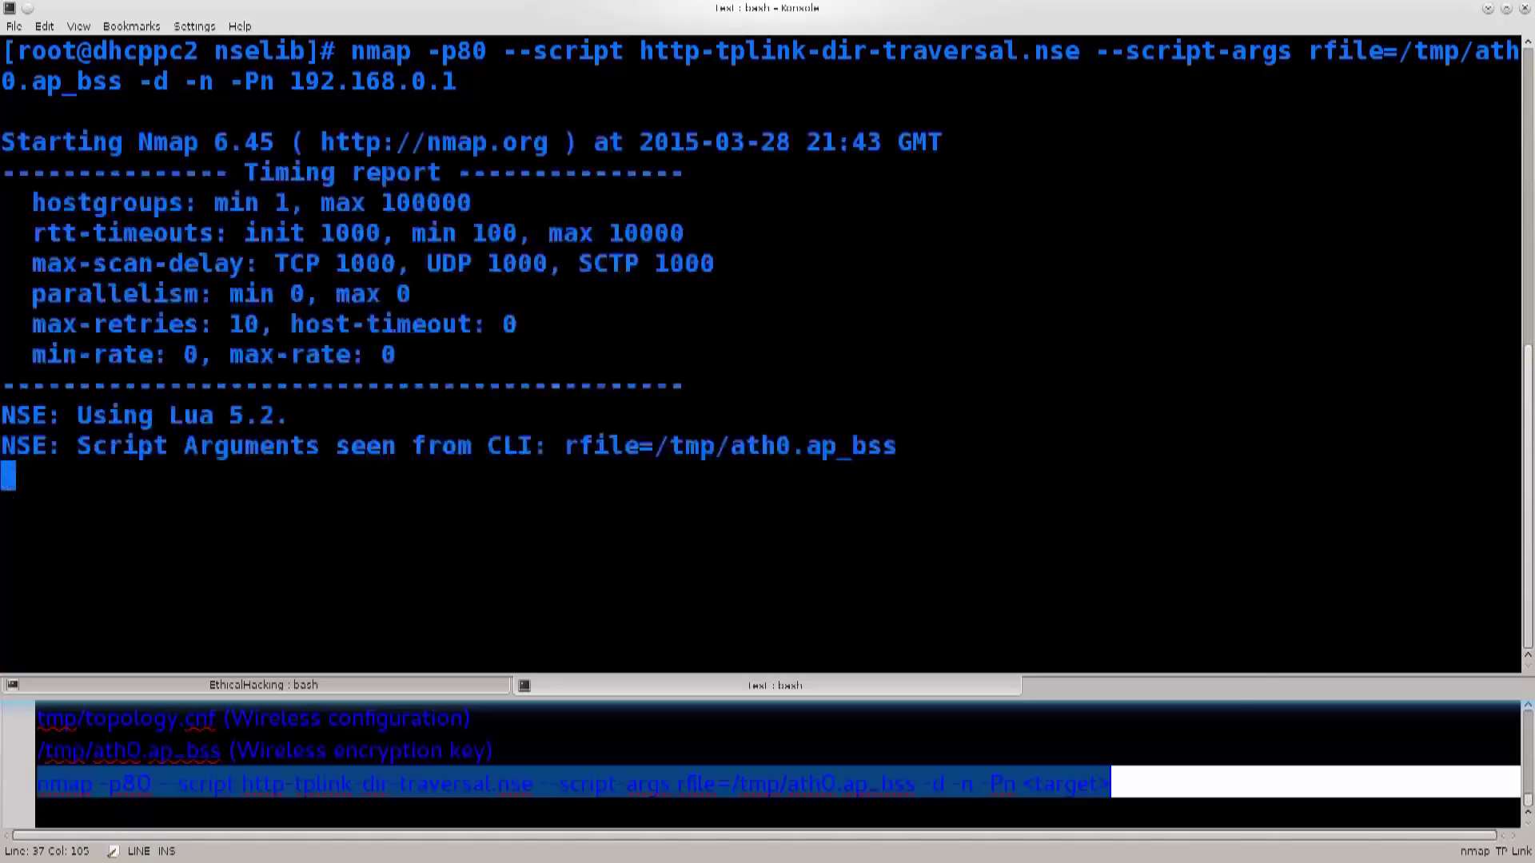
pyautogui.scroll(4, 768, 360)
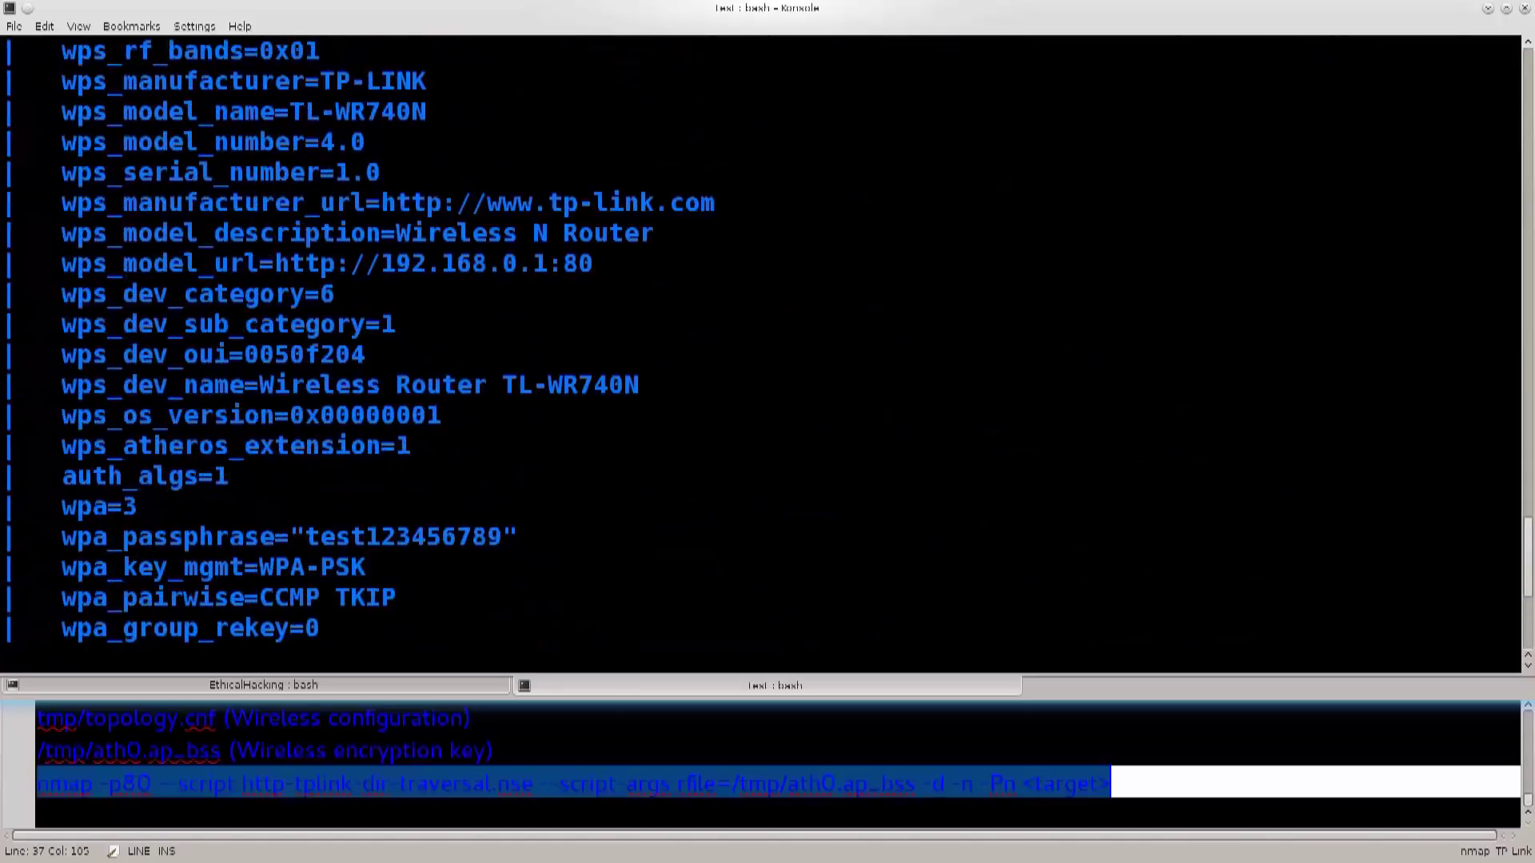
pyautogui.moveTo(61, 567); pyautogui.dragTo(214, 567)
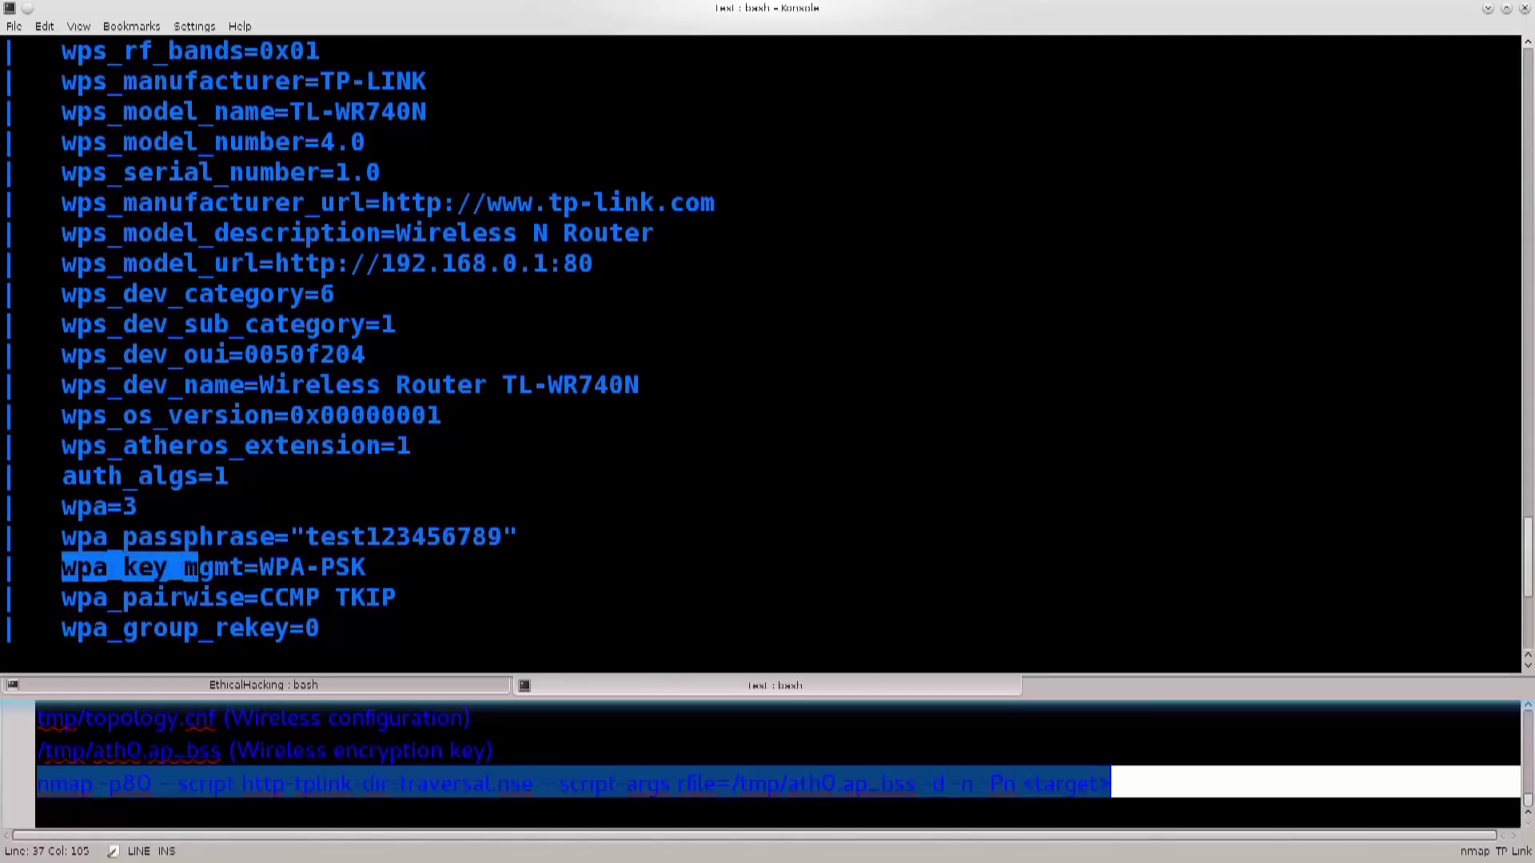
pyautogui.moveTo(62, 536); pyautogui.dragTo(504, 535)
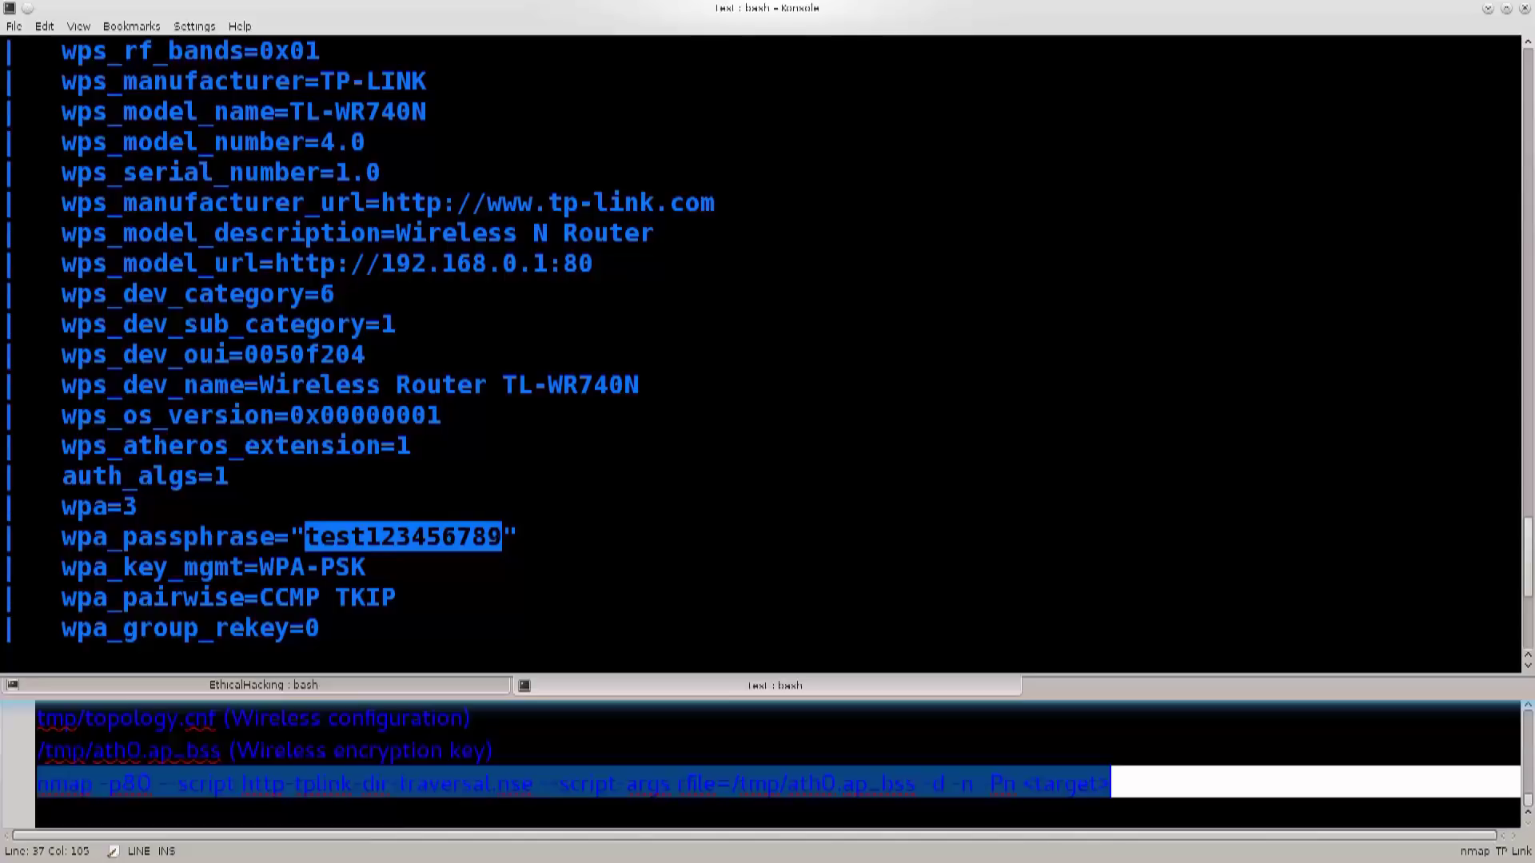
pyautogui.scroll(4, 767, 360)
pyautogui.scroll(4, 768, 359)
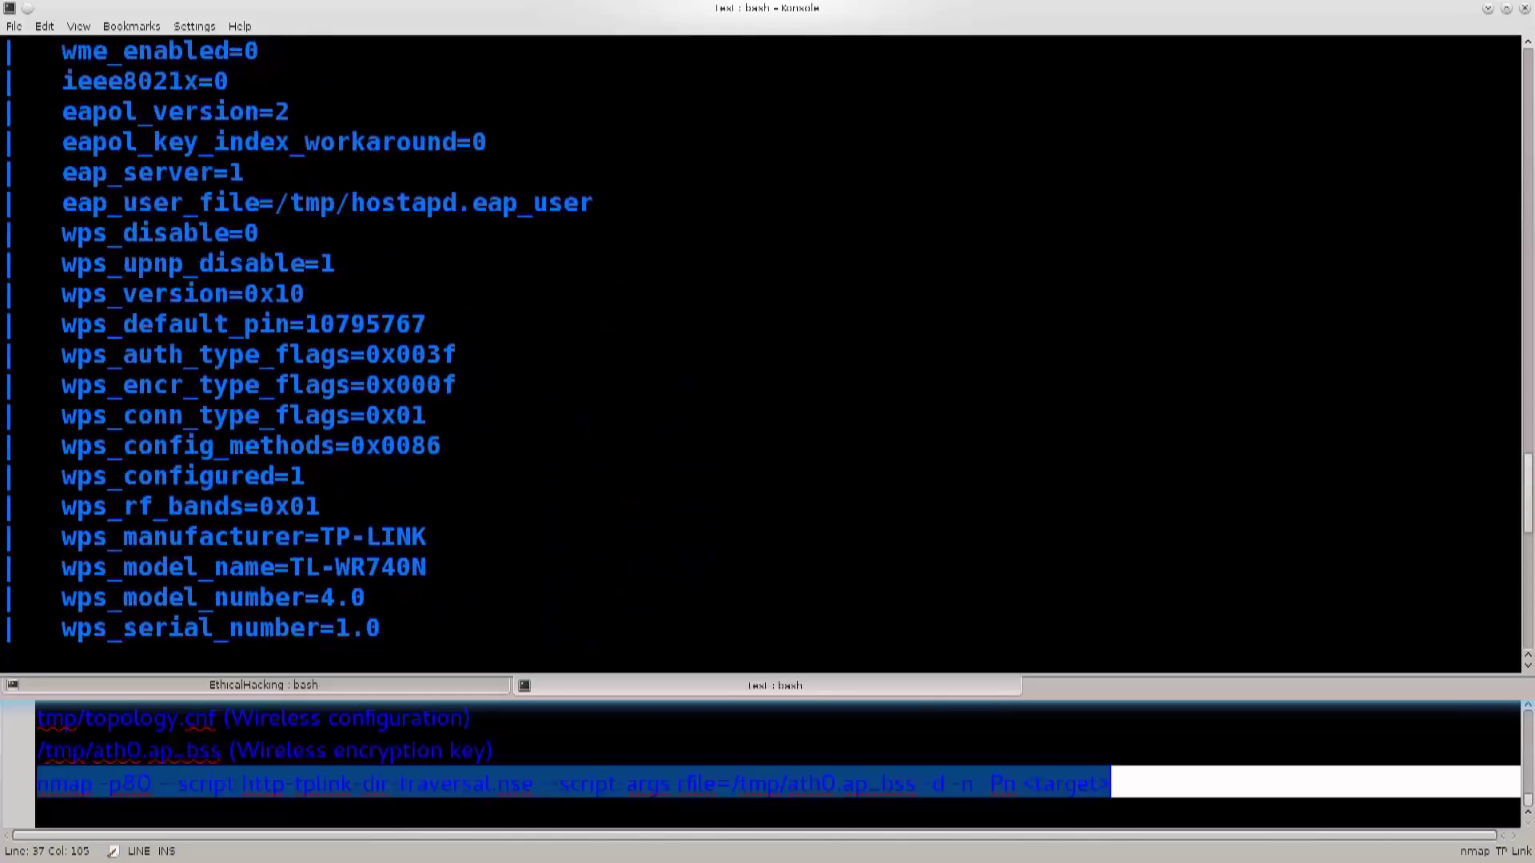
pyautogui.scroll(4, 767, 360)
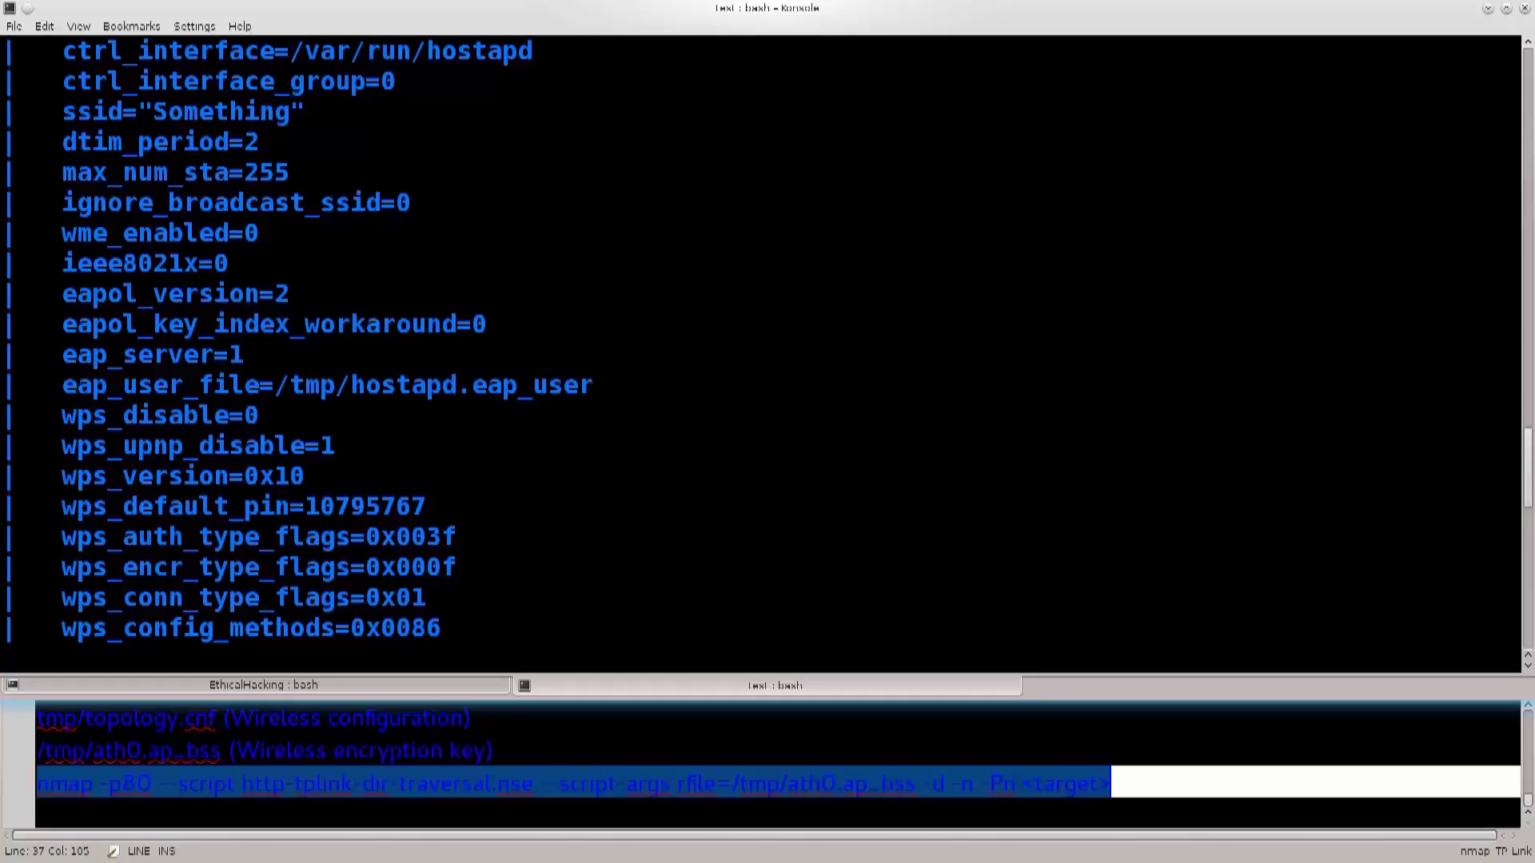
pyautogui.scroll(3, 769, 360)
pyautogui.scroll(3, 768, 359)
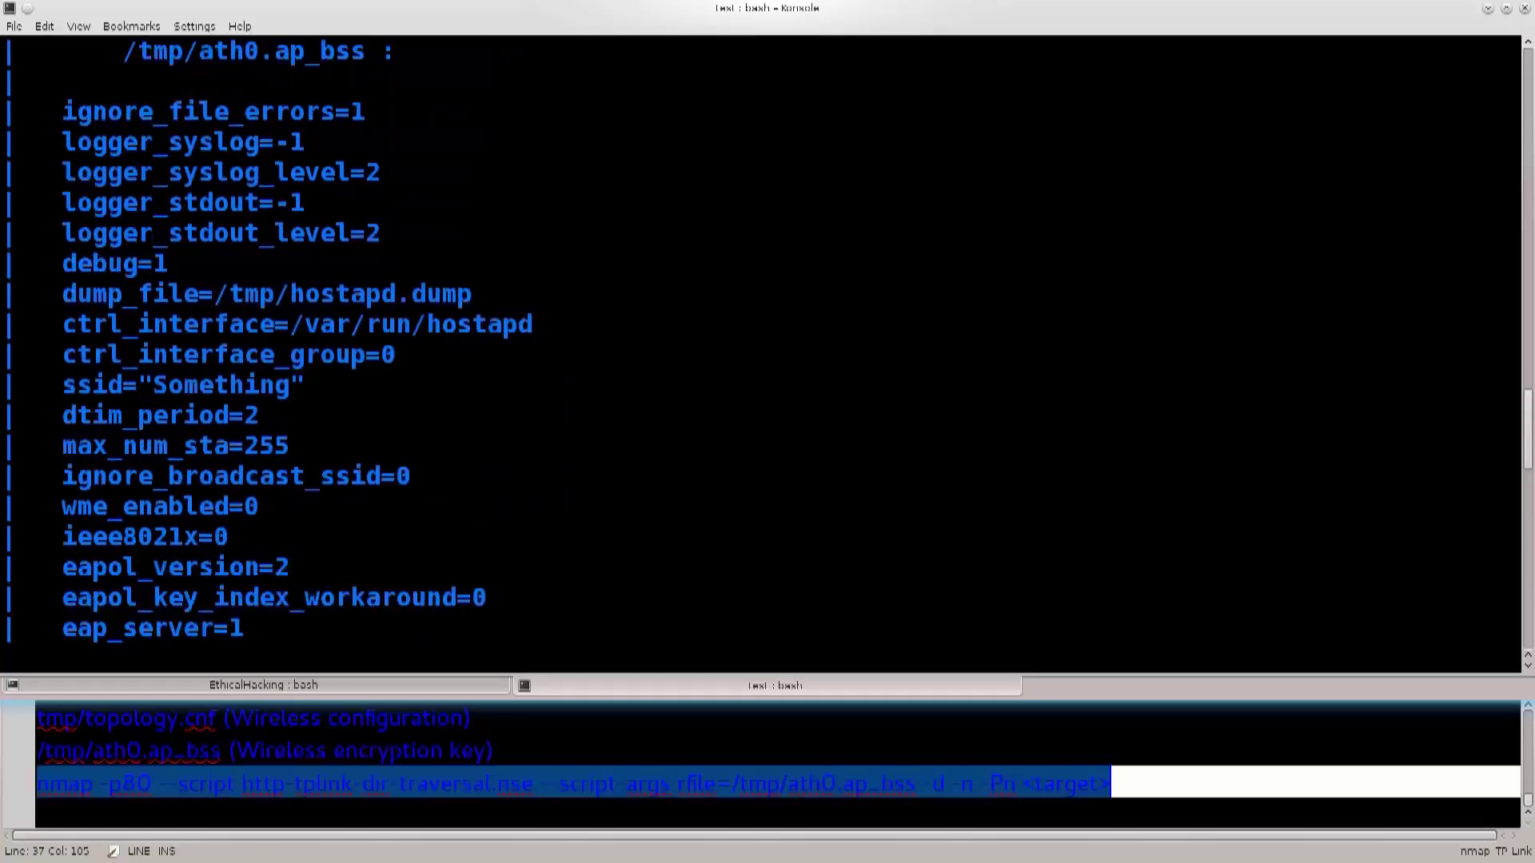
pyautogui.scroll(3, 768, 359)
pyautogui.scroll(-5, 767, 360)
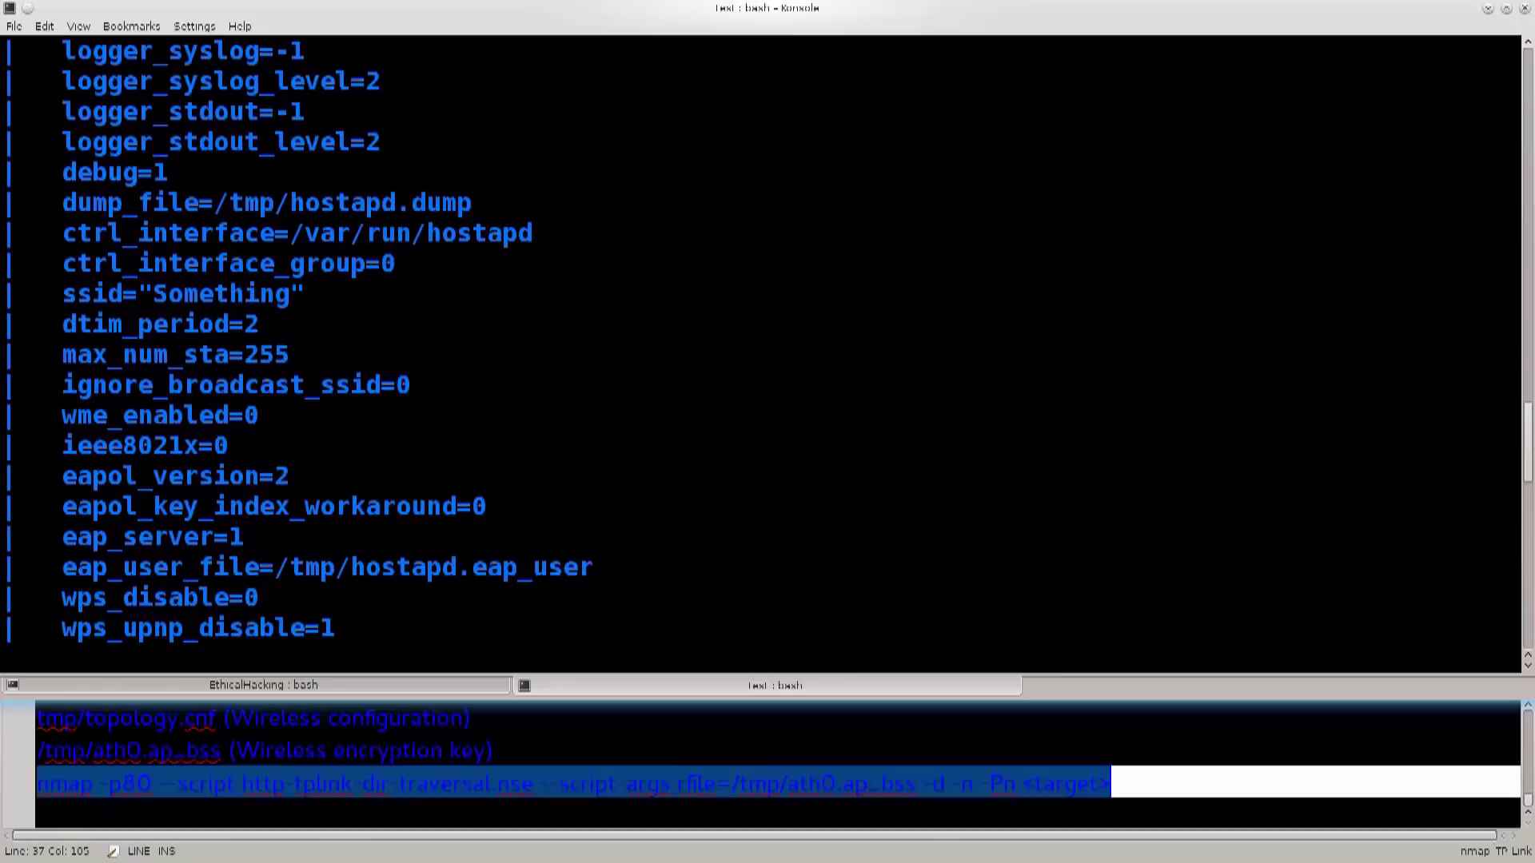
pyautogui.scroll(-3, 768, 360)
pyautogui.scroll(-3, 768, 360)
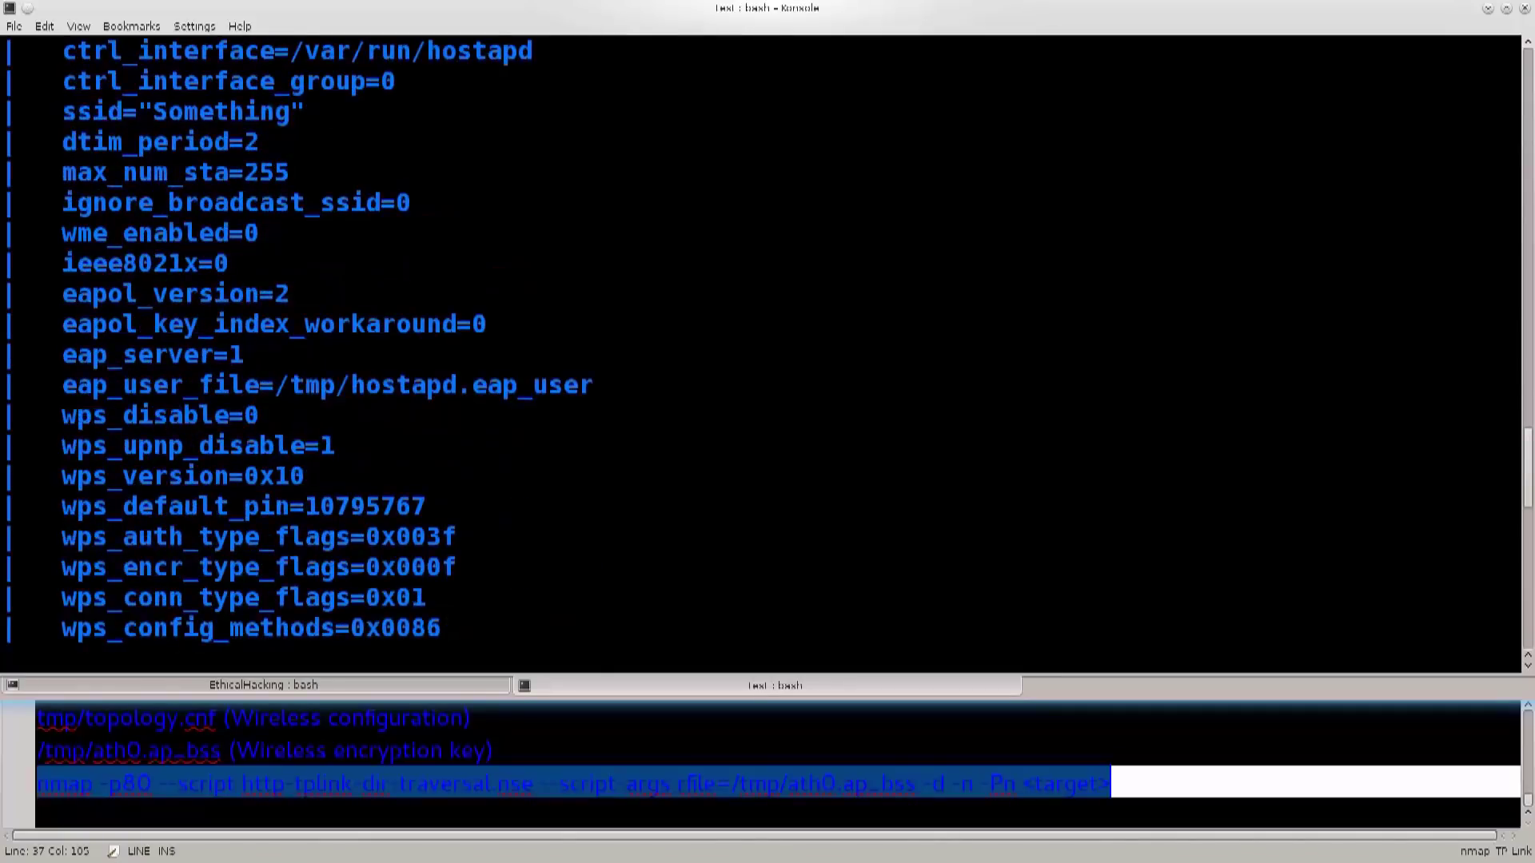
pyautogui.moveTo(63, 507)
pyautogui.mouseDown()
pyautogui.moveTo(425, 507)
pyautogui.moveTo(306, 506)
pyautogui.mouseUp()
pyautogui.click(480, 359)
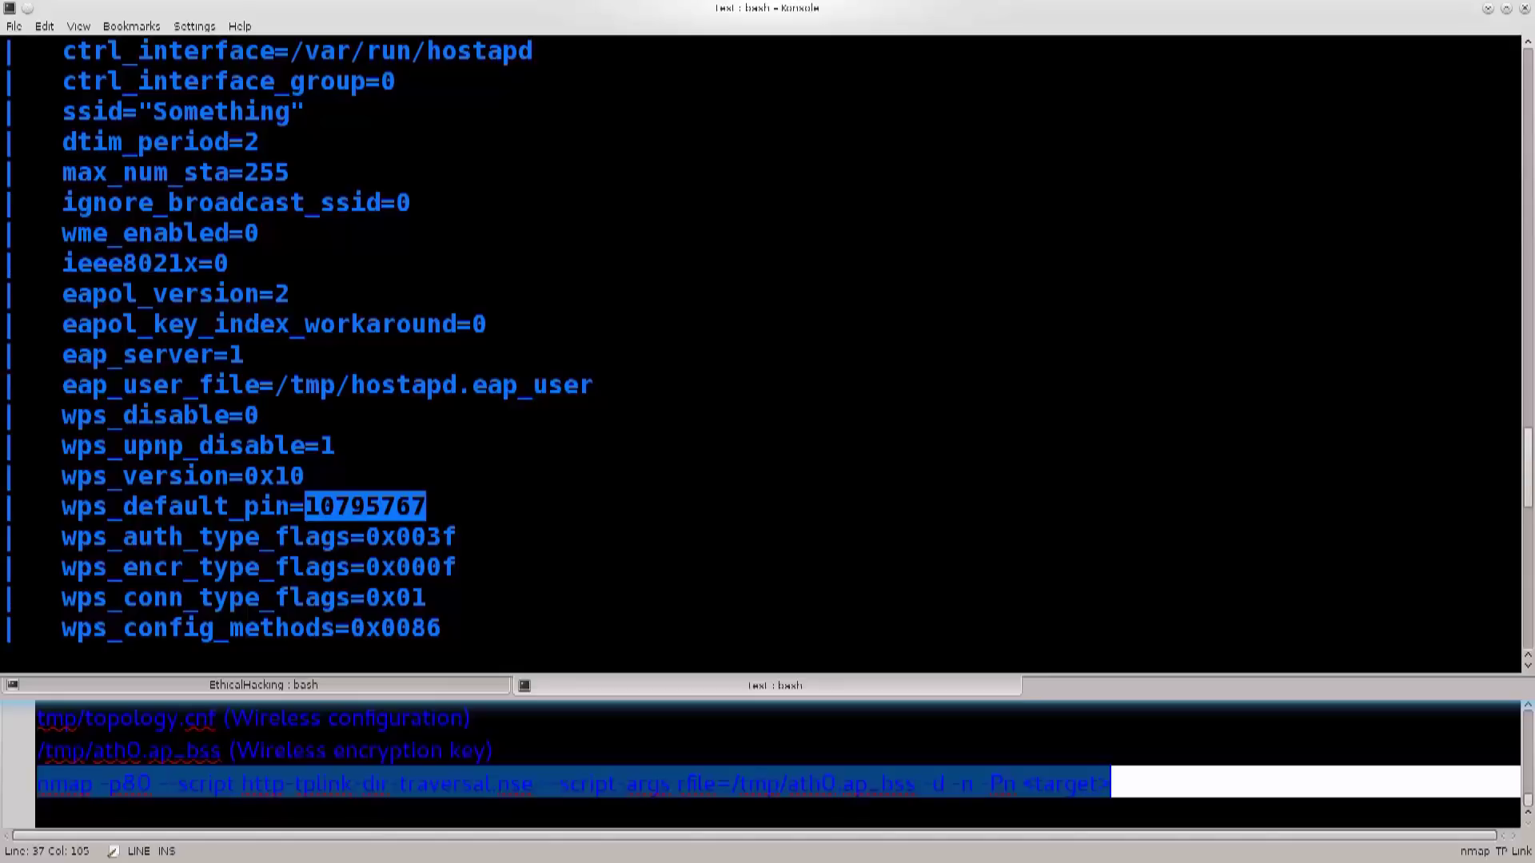
# Recall the previous nmap command, then erase it to leave an empty prompt
pyautogui.press('Return')
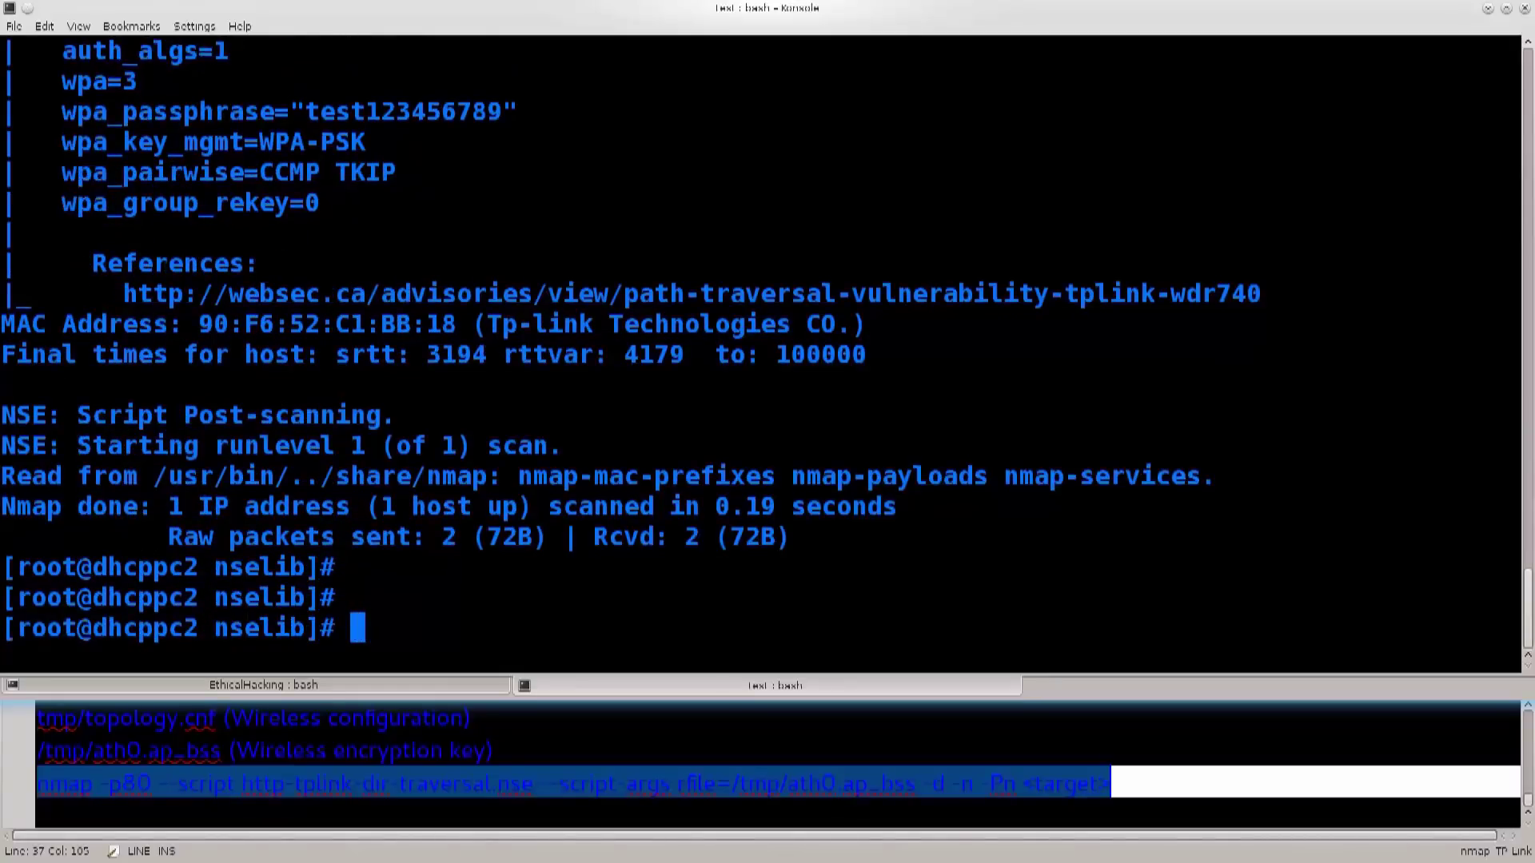
pyautogui.press('Return')
pyautogui.press('Up')
pyautogui.press('Up')
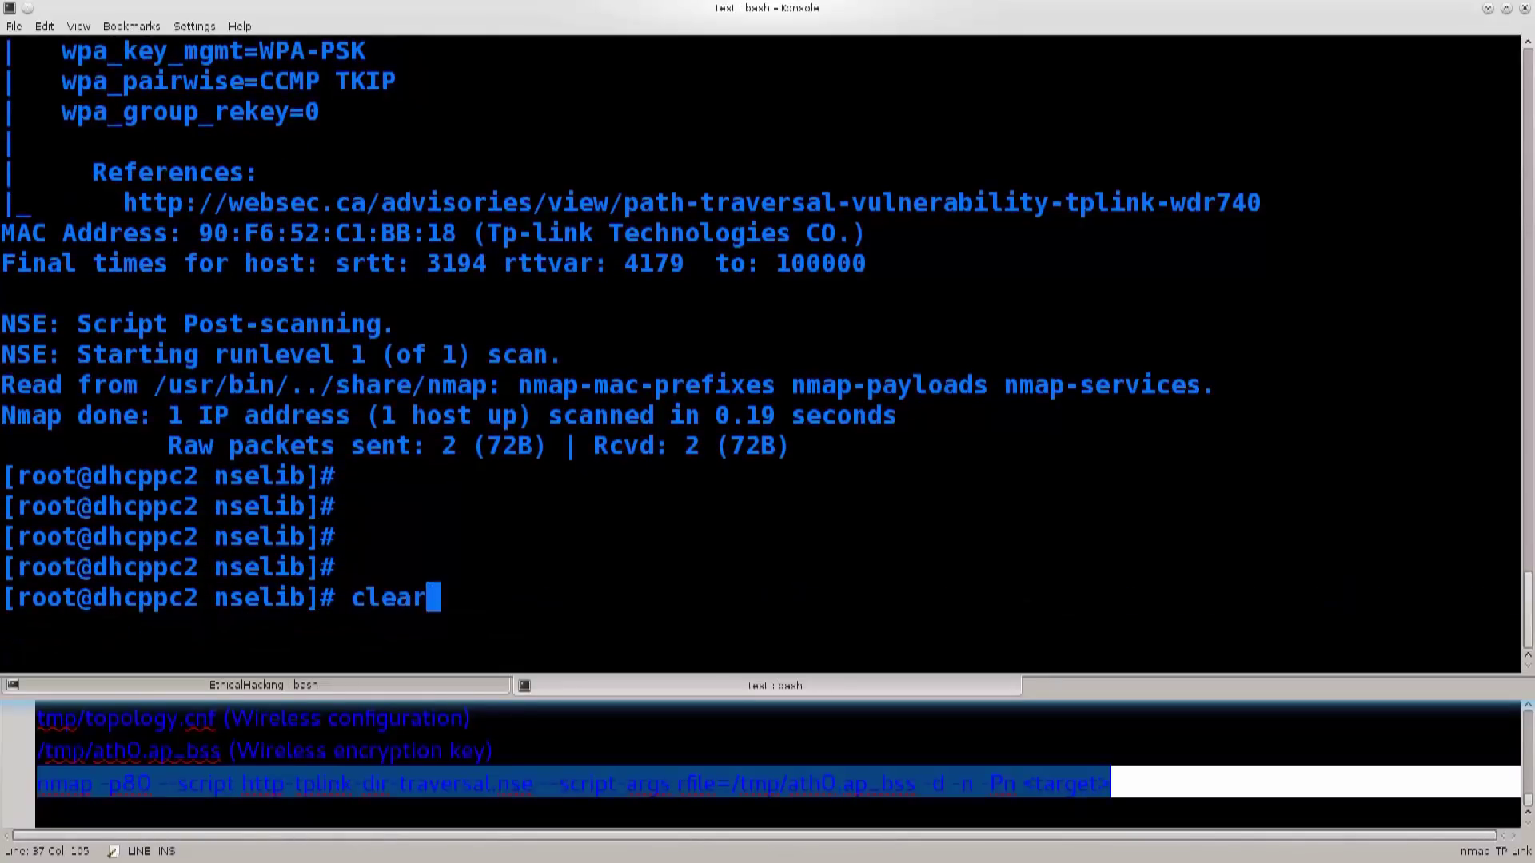
pyautogui.press('Down')
pyautogui.press('BackSpace')
pyautogui.press('BackSpace')
pyautogui.press('BackSpace')
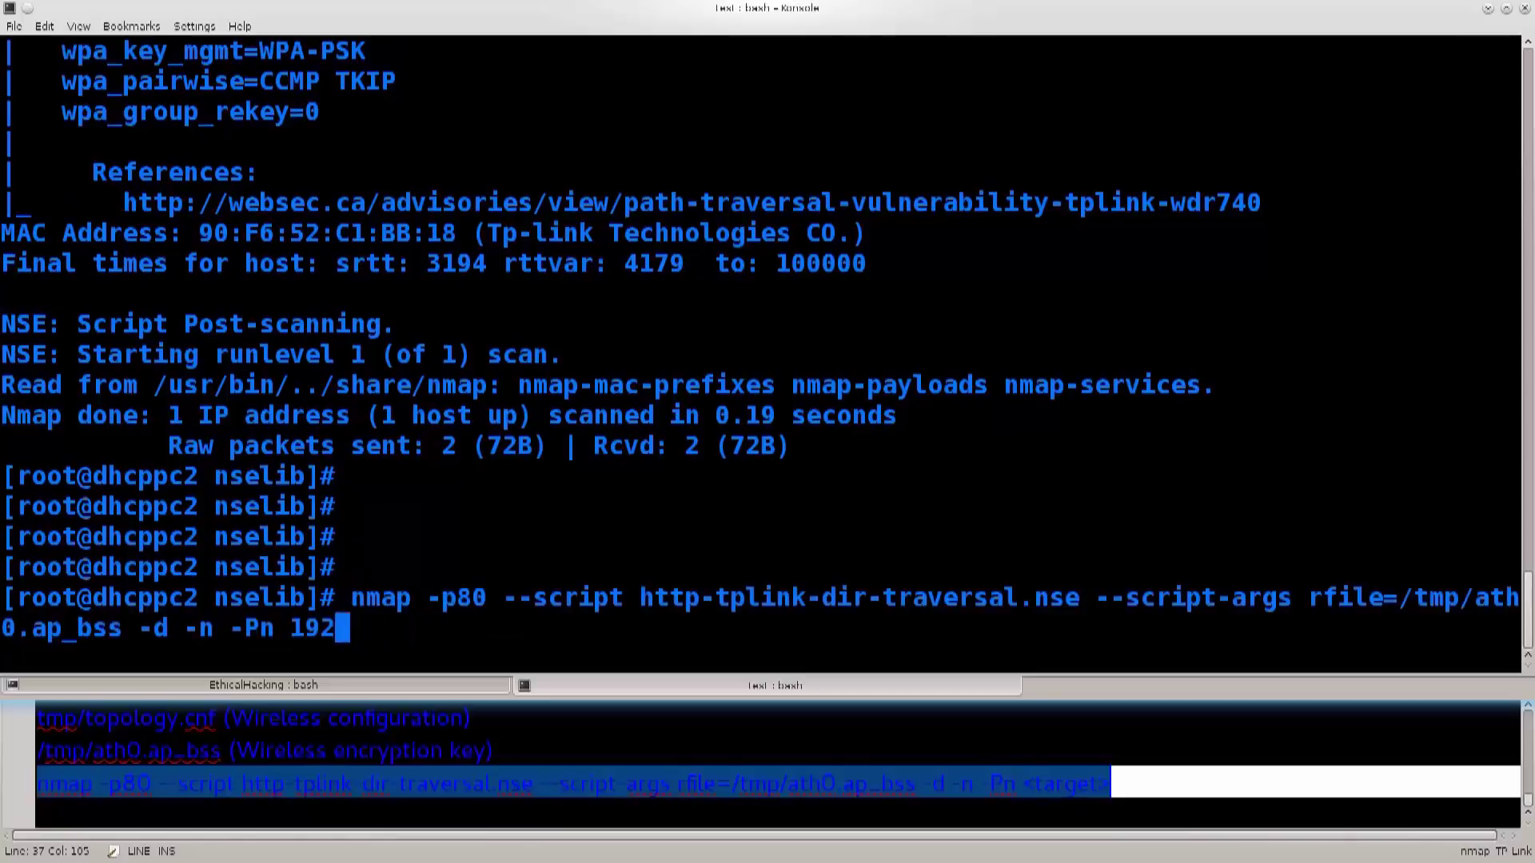
pyautogui.press('BackSpace')
pyautogui.press('BackSpace')
pyautogui.press('BackSpace')
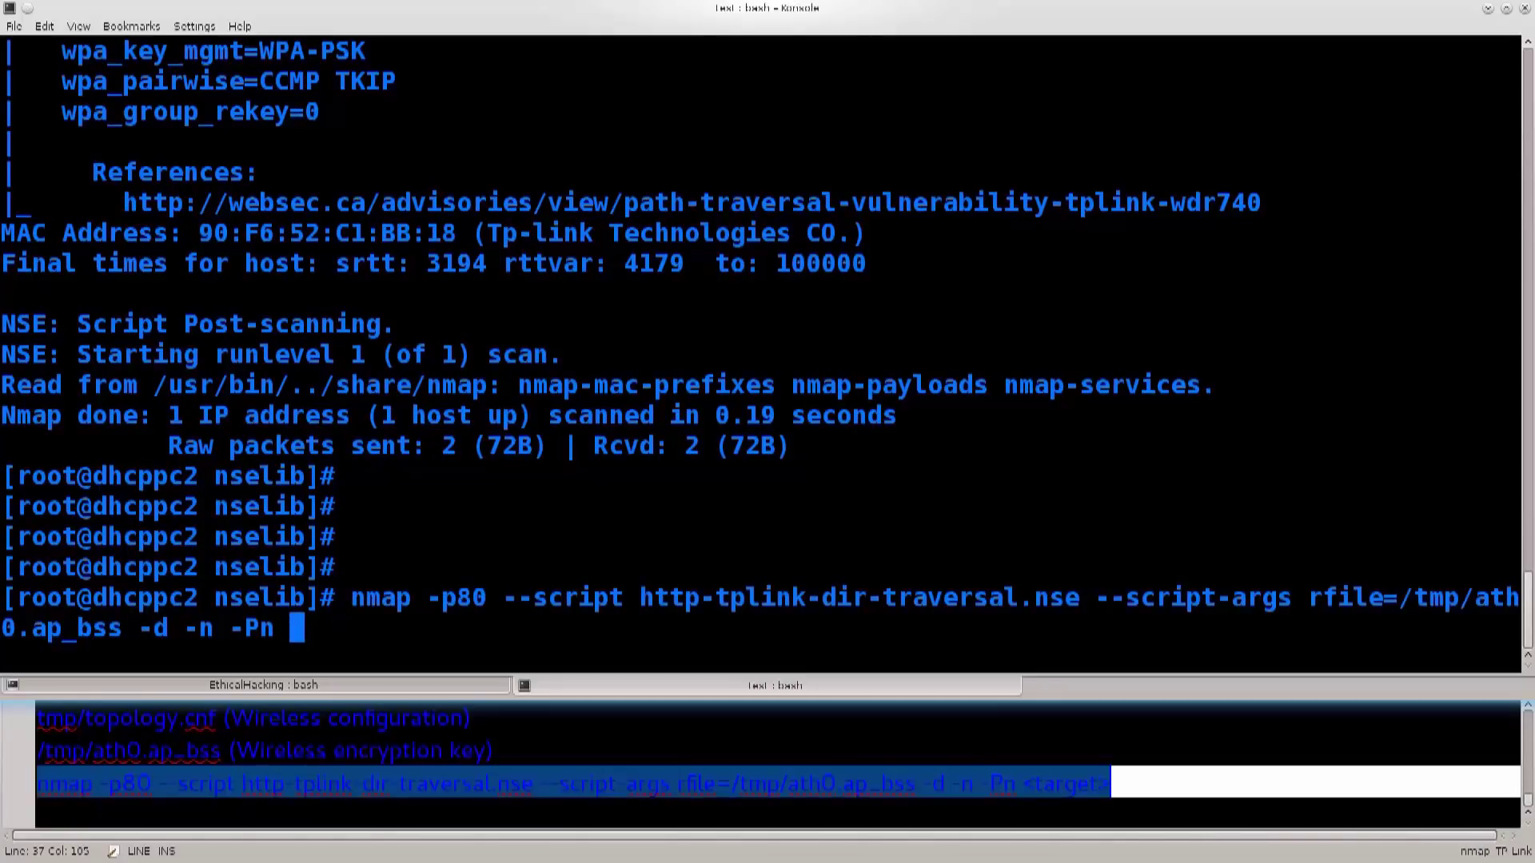
pyautogui.write('-iL ')
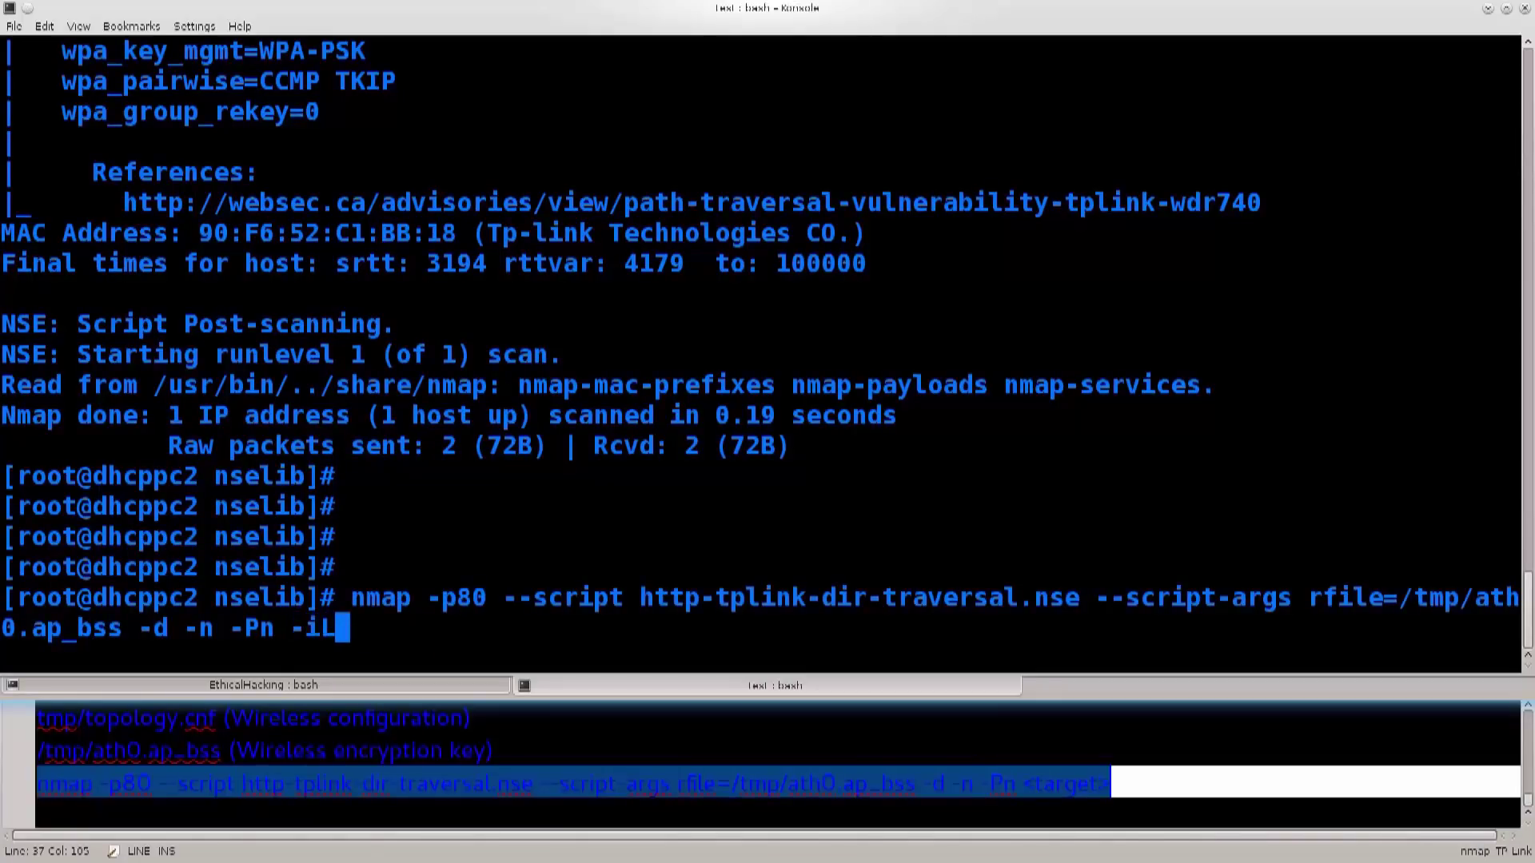
pyautogui.write('efnmkenf')
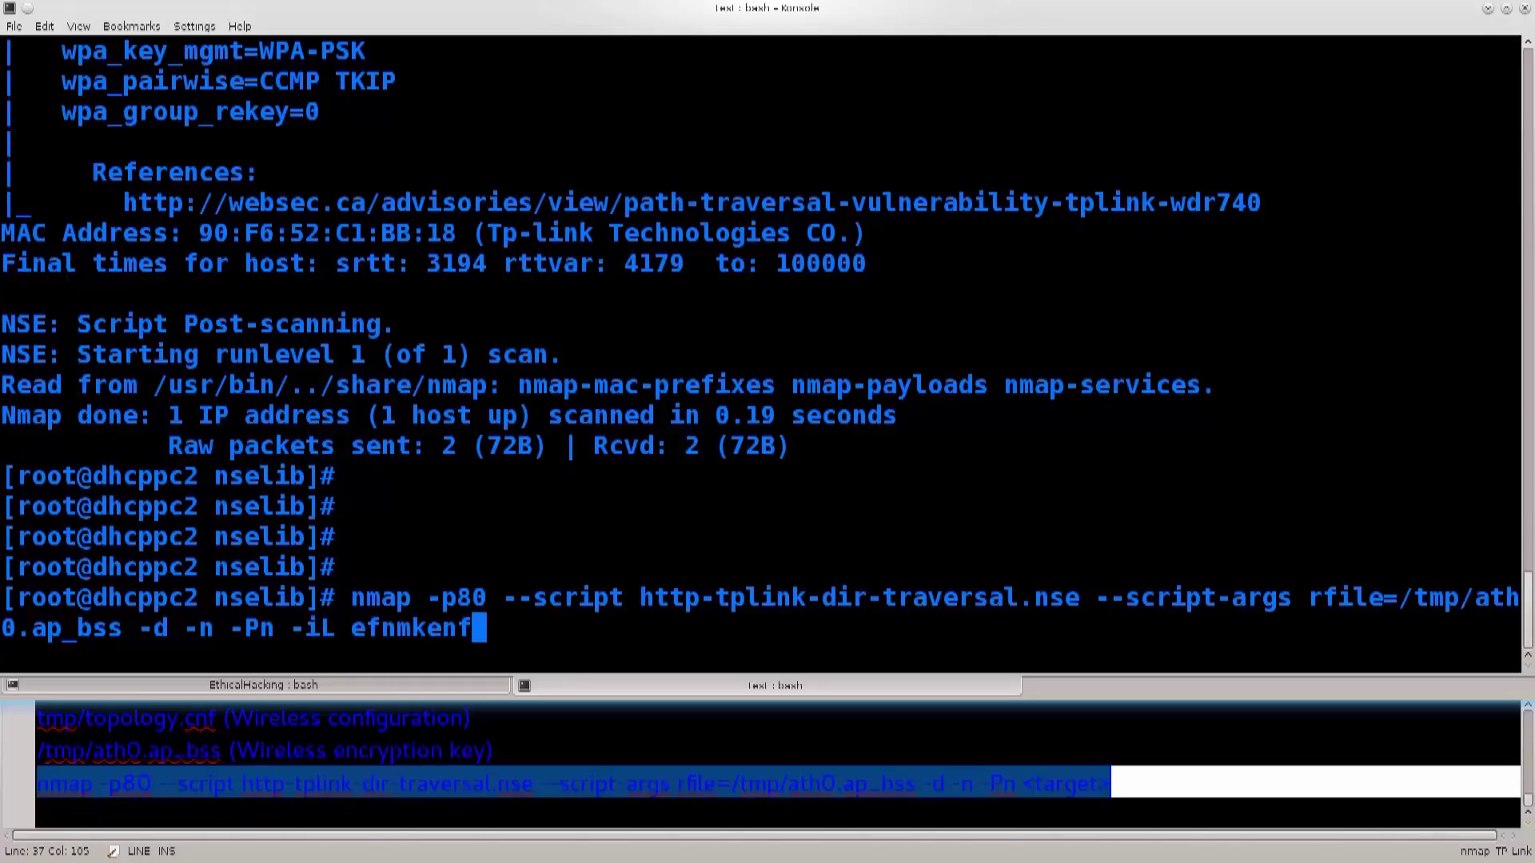
pyautogui.press('BackSpace')
pyautogui.press('BackSpace')
pyautogui.press('BackSpace')
pyautogui.press('BackSpace')
pyautogui.press('BackSpace')
pyautogui.hotkey('ctrl', 'u')
pyautogui.write('clear')
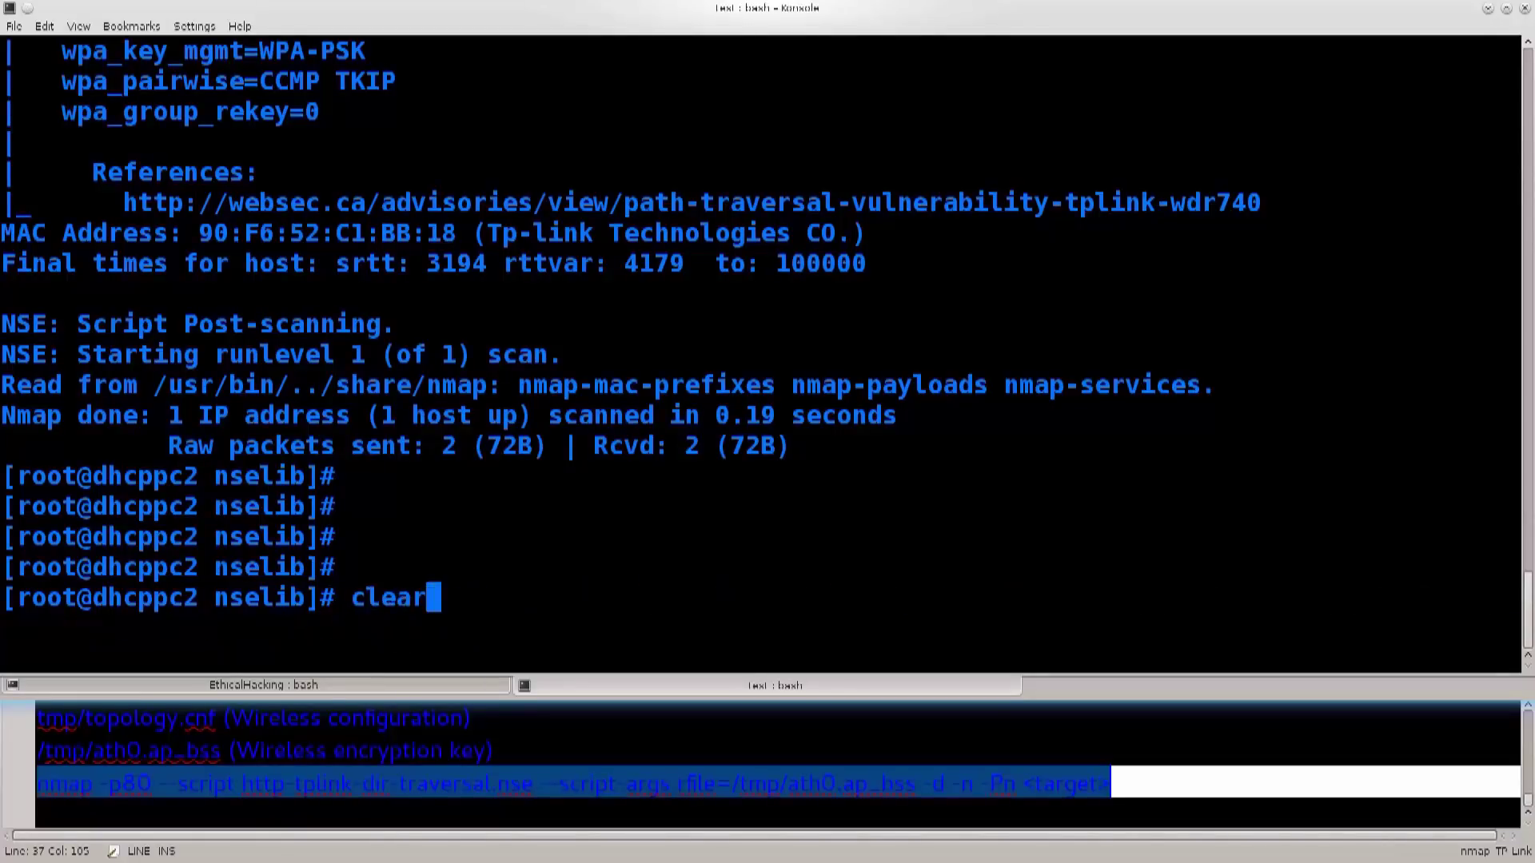
pyautogui.press('BackSpace')
pyautogui.press('BackSpace')
pyautogui.press('BackSpace')
pyautogui.press('BackSpace')
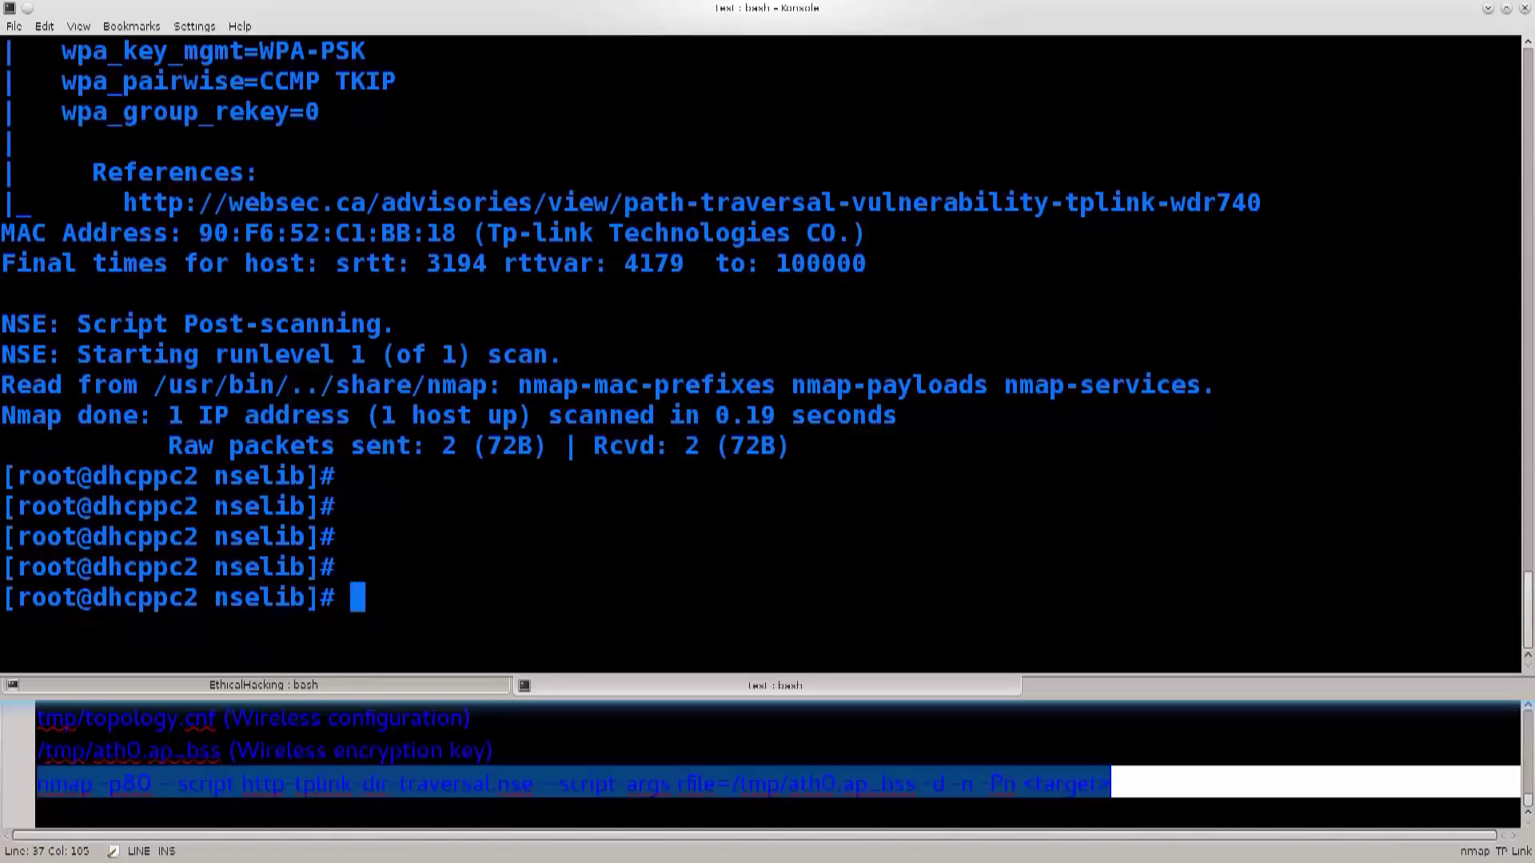
pyautogui.write('nano tes')
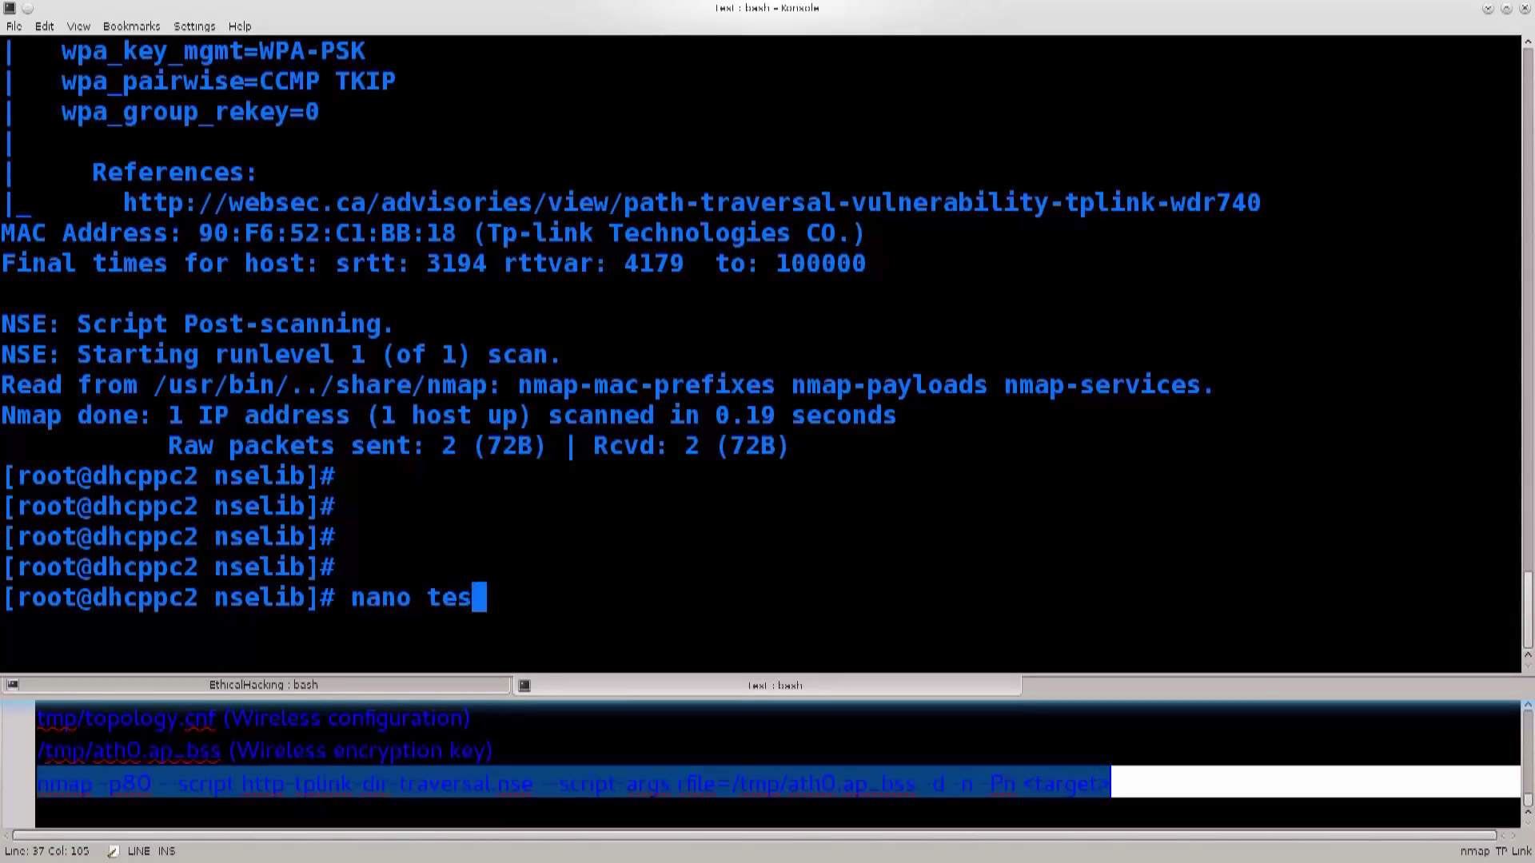
pyautogui.write('t')
# Enter the ranges 192.168.1.1-195 and 192.168.44-98.1-33 in test, then exit nano
pyautogui.press('Return')
pyautogui.write('192.')
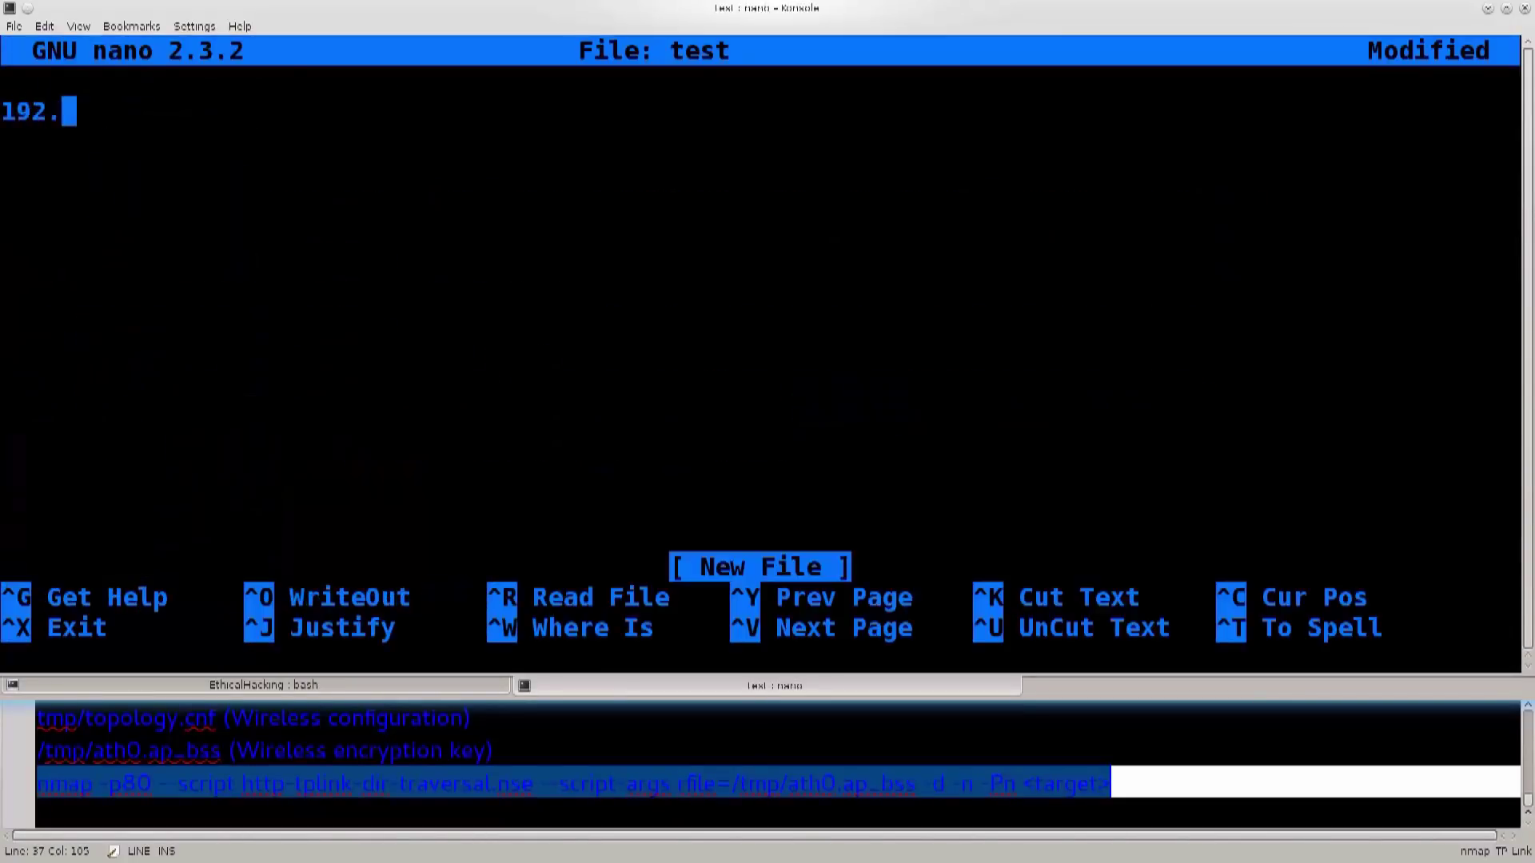
pyautogui.write('168.1.')
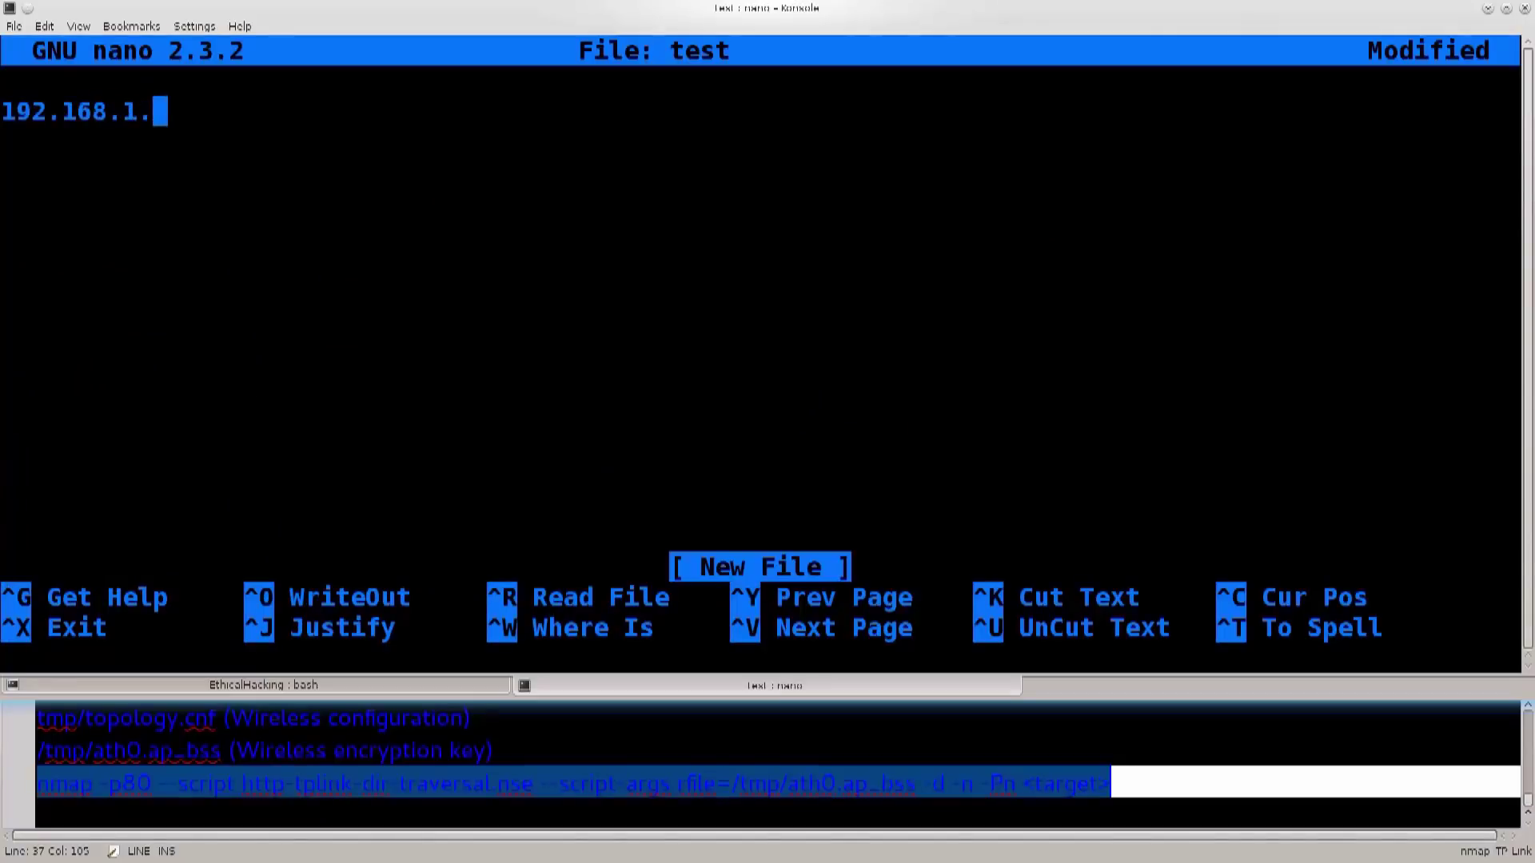
pyautogui.write('1-')
pyautogui.write('2')
pyautogui.press('BackSpace')
pyautogui.write('19')
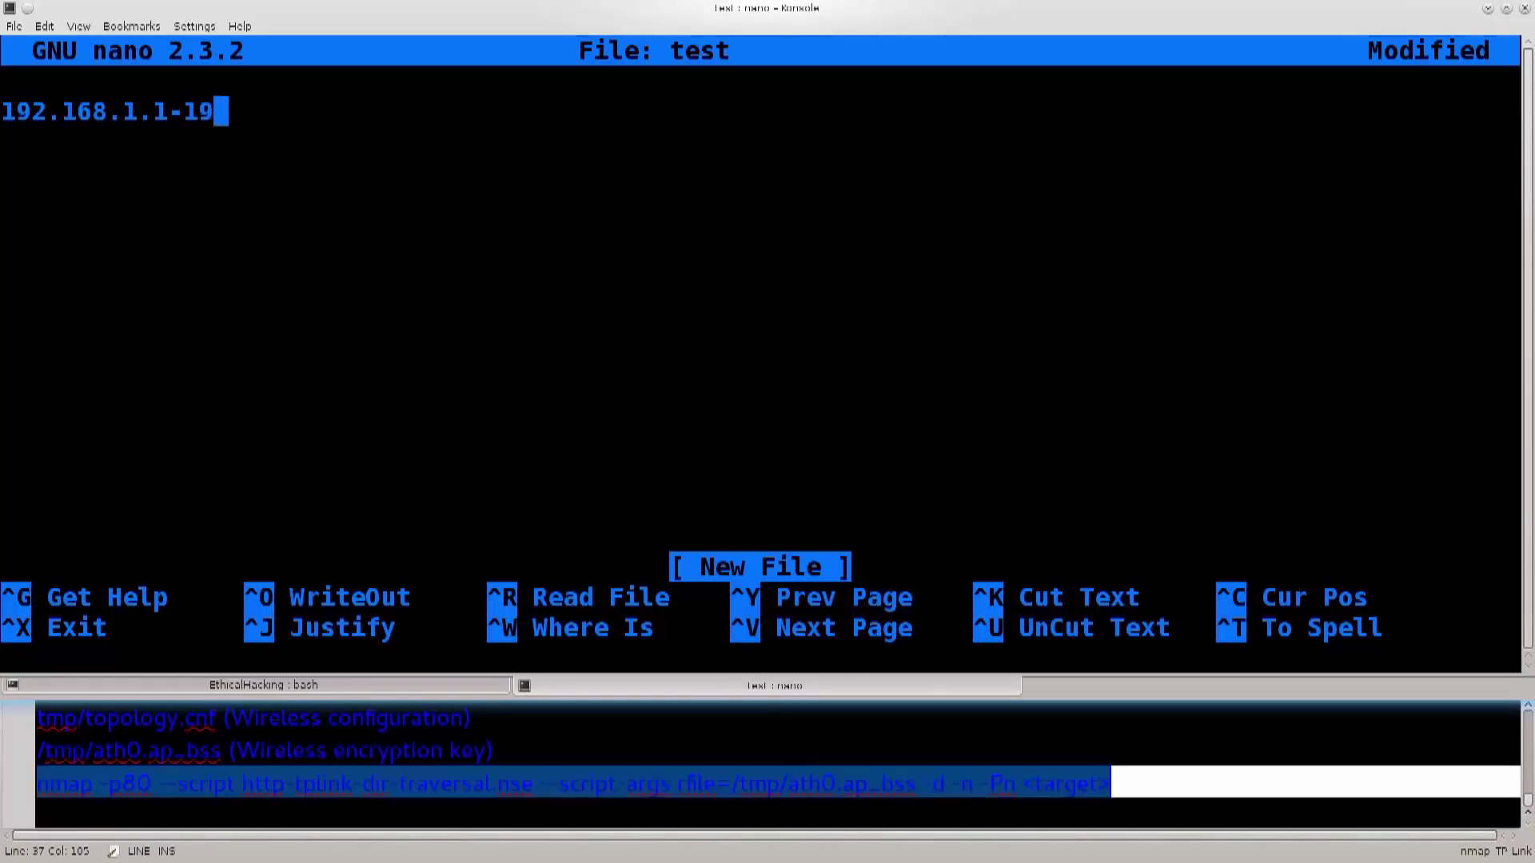
pyautogui.write('5')
pyautogui.press('Return')
pyautogui.write('192.16')
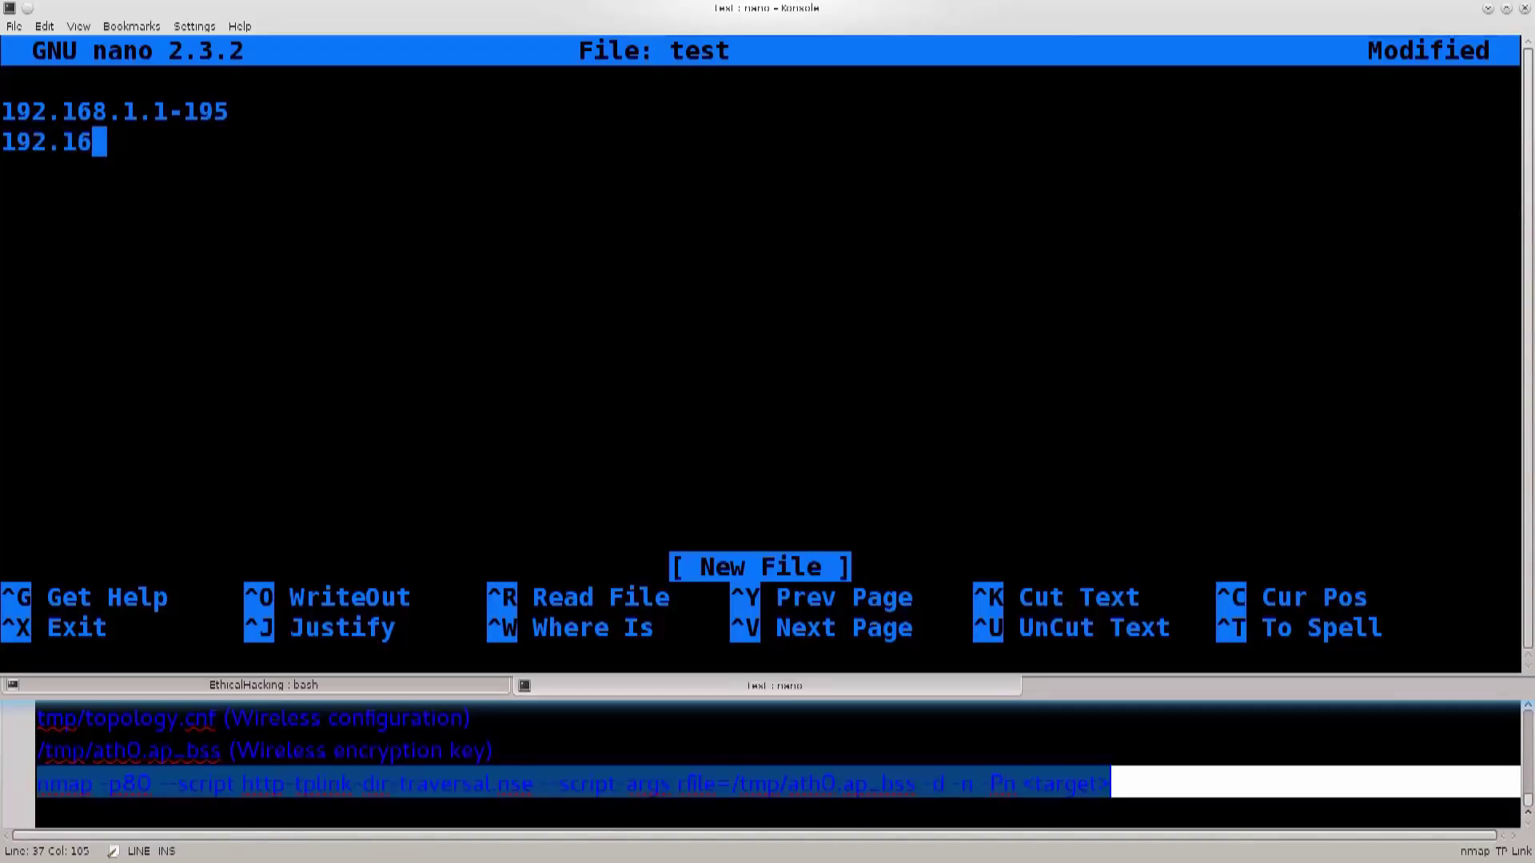
pyautogui.write('8.')
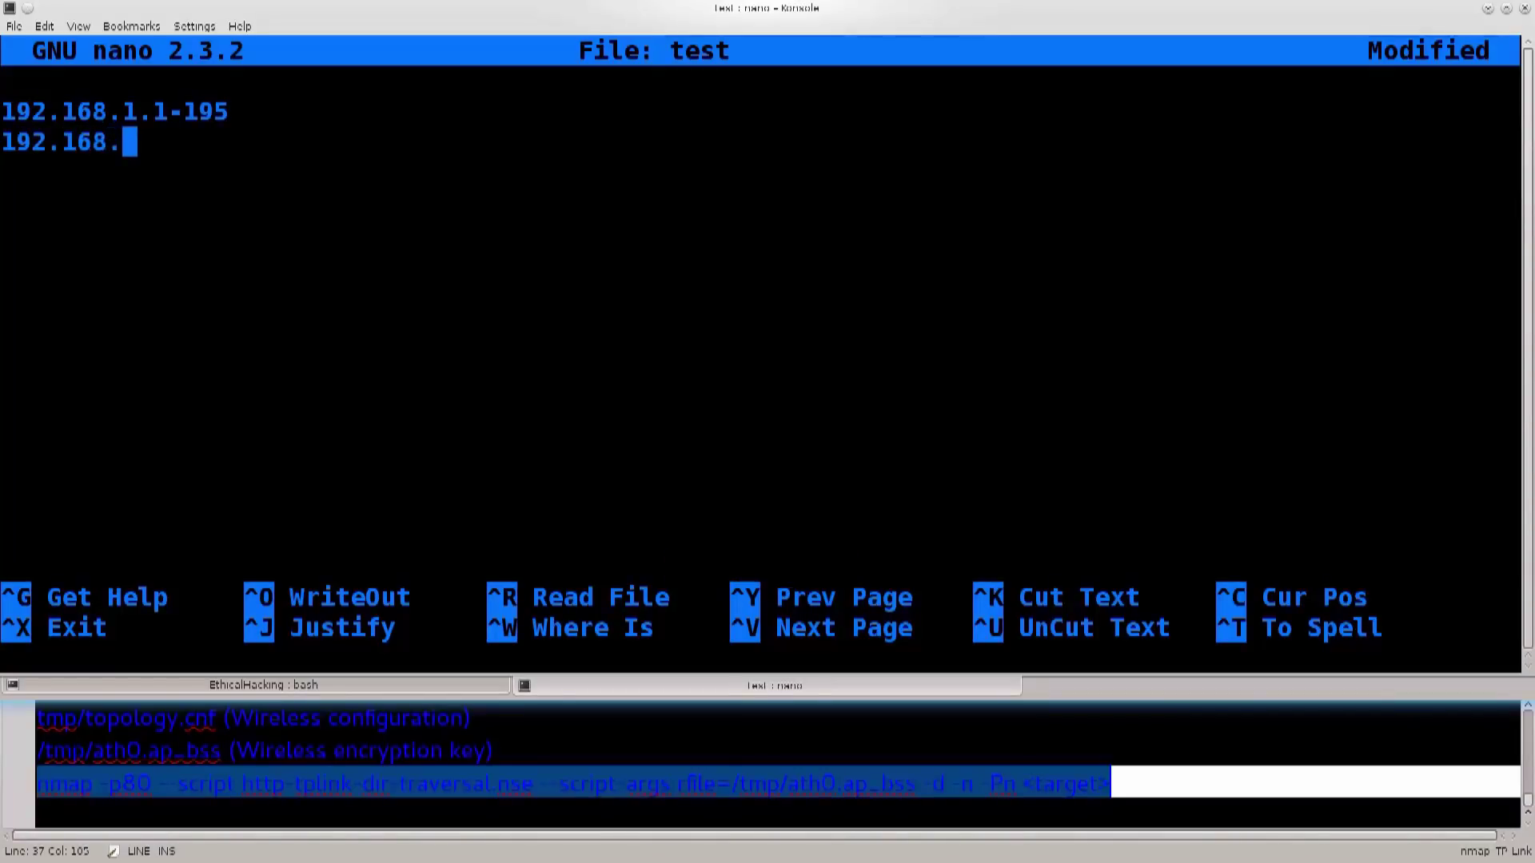
pyautogui.write('1')
pyautogui.press('BackSpace')
pyautogui.write('44-')
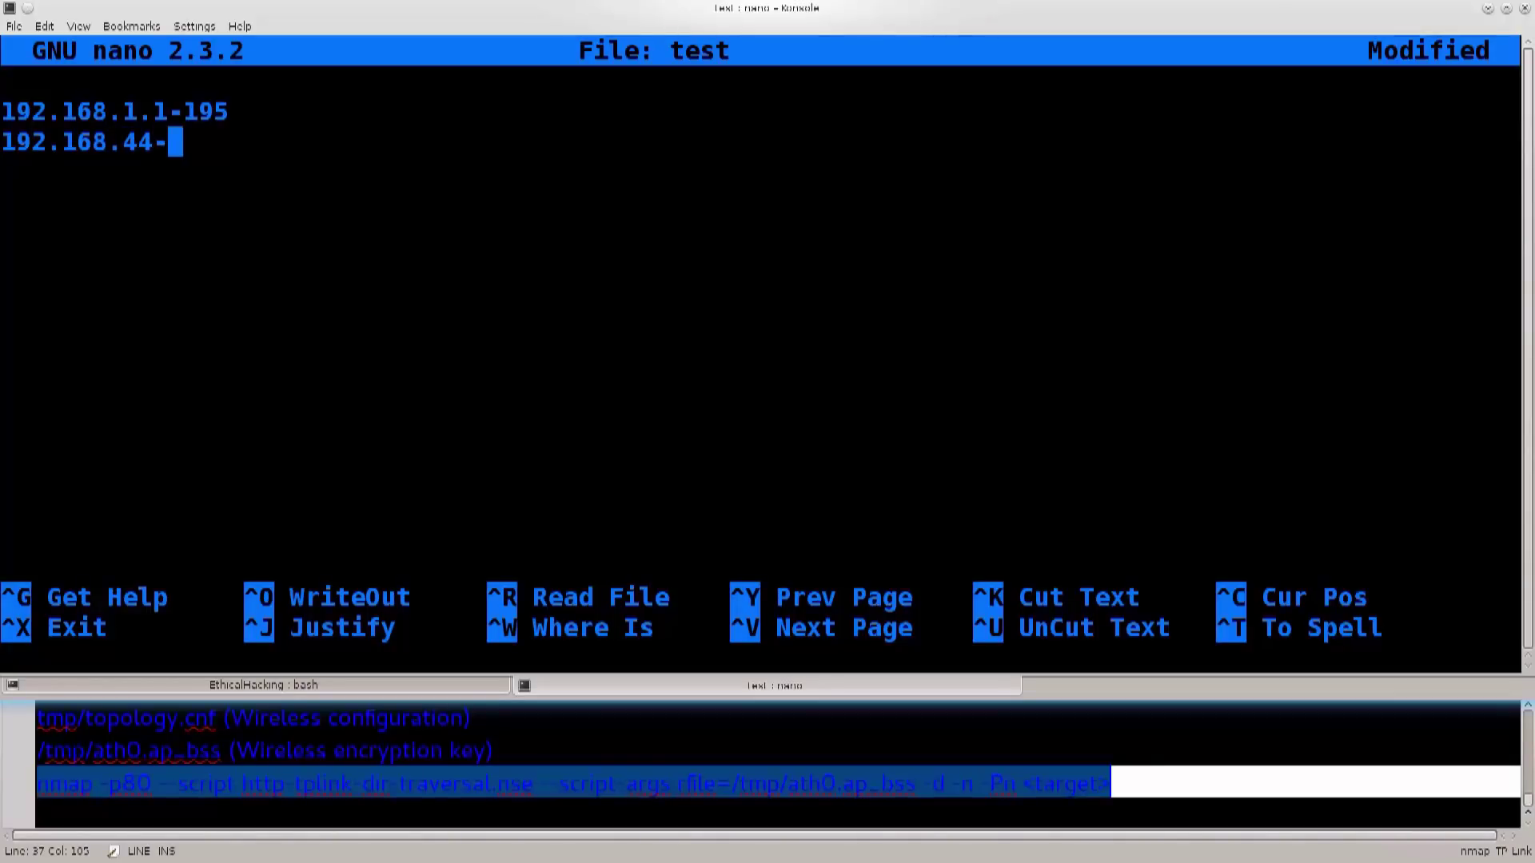
pyautogui.write('98.1')
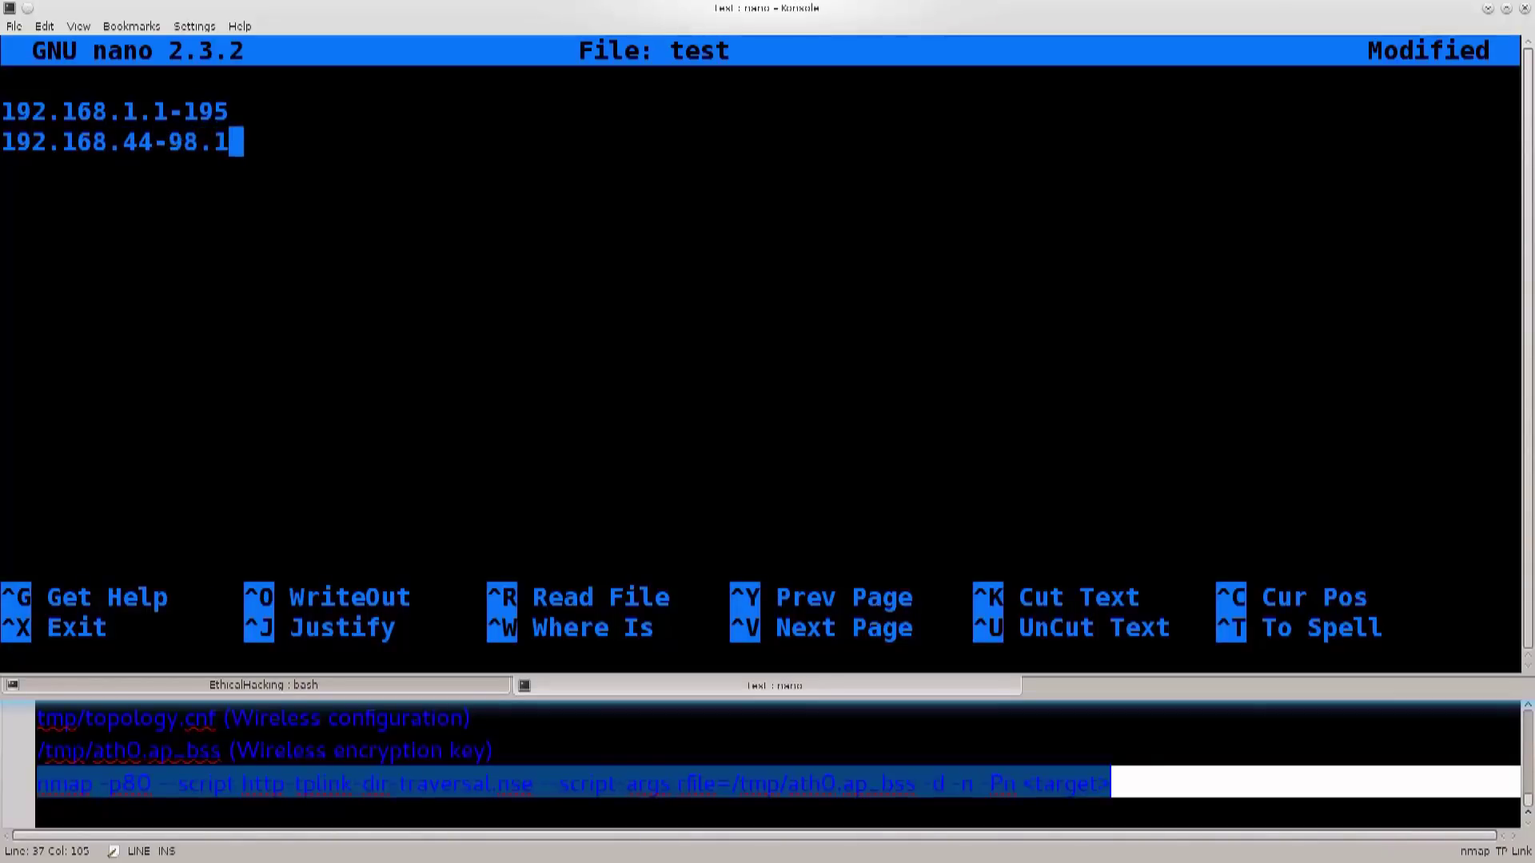
pyautogui.write('-33')
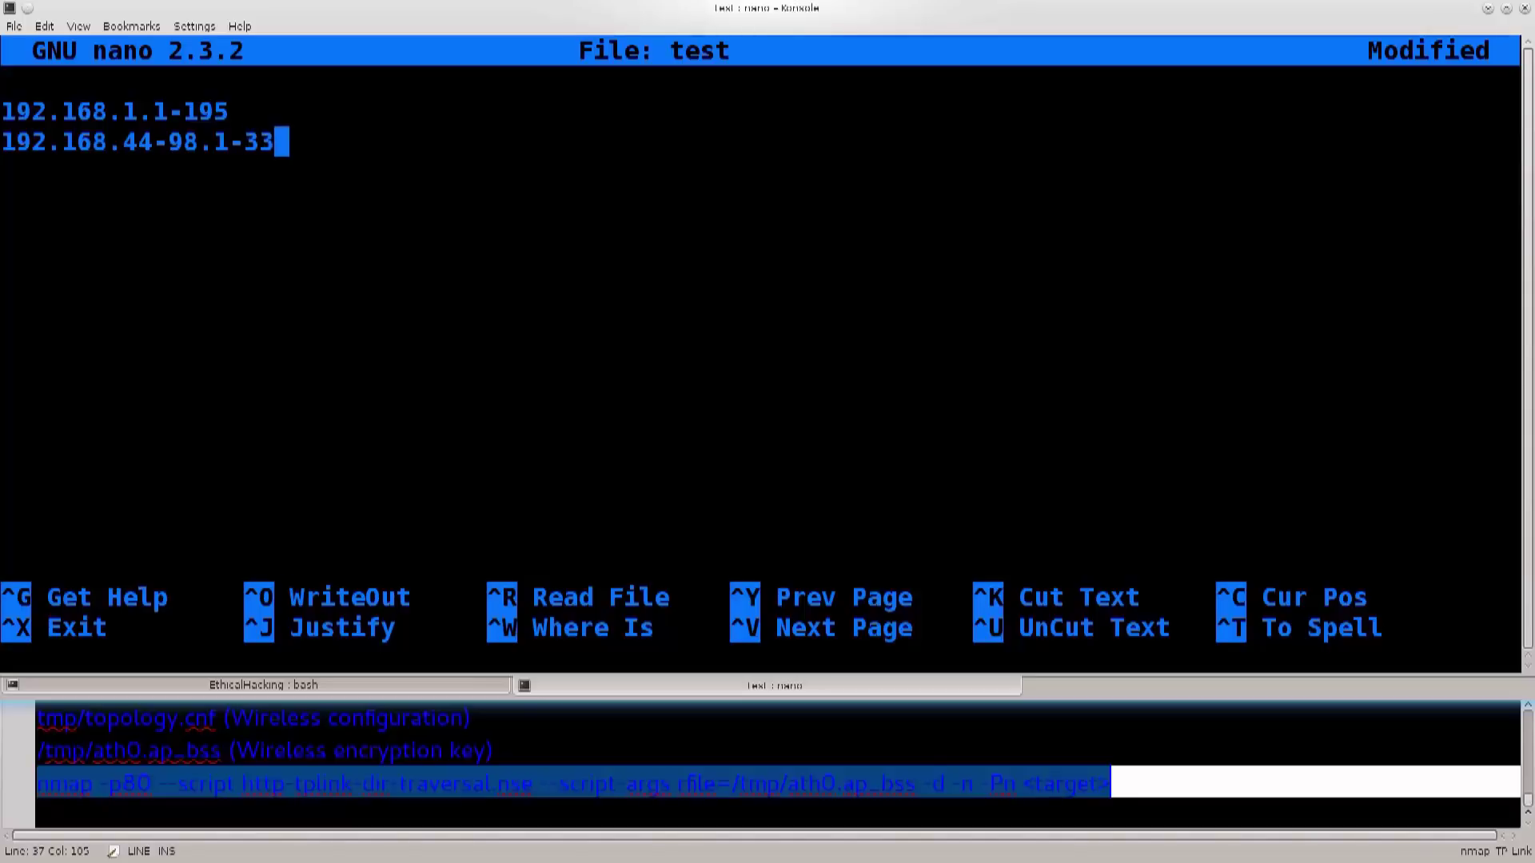
pyautogui.moveTo(108, 142); pyautogui.dragTo(245, 142)
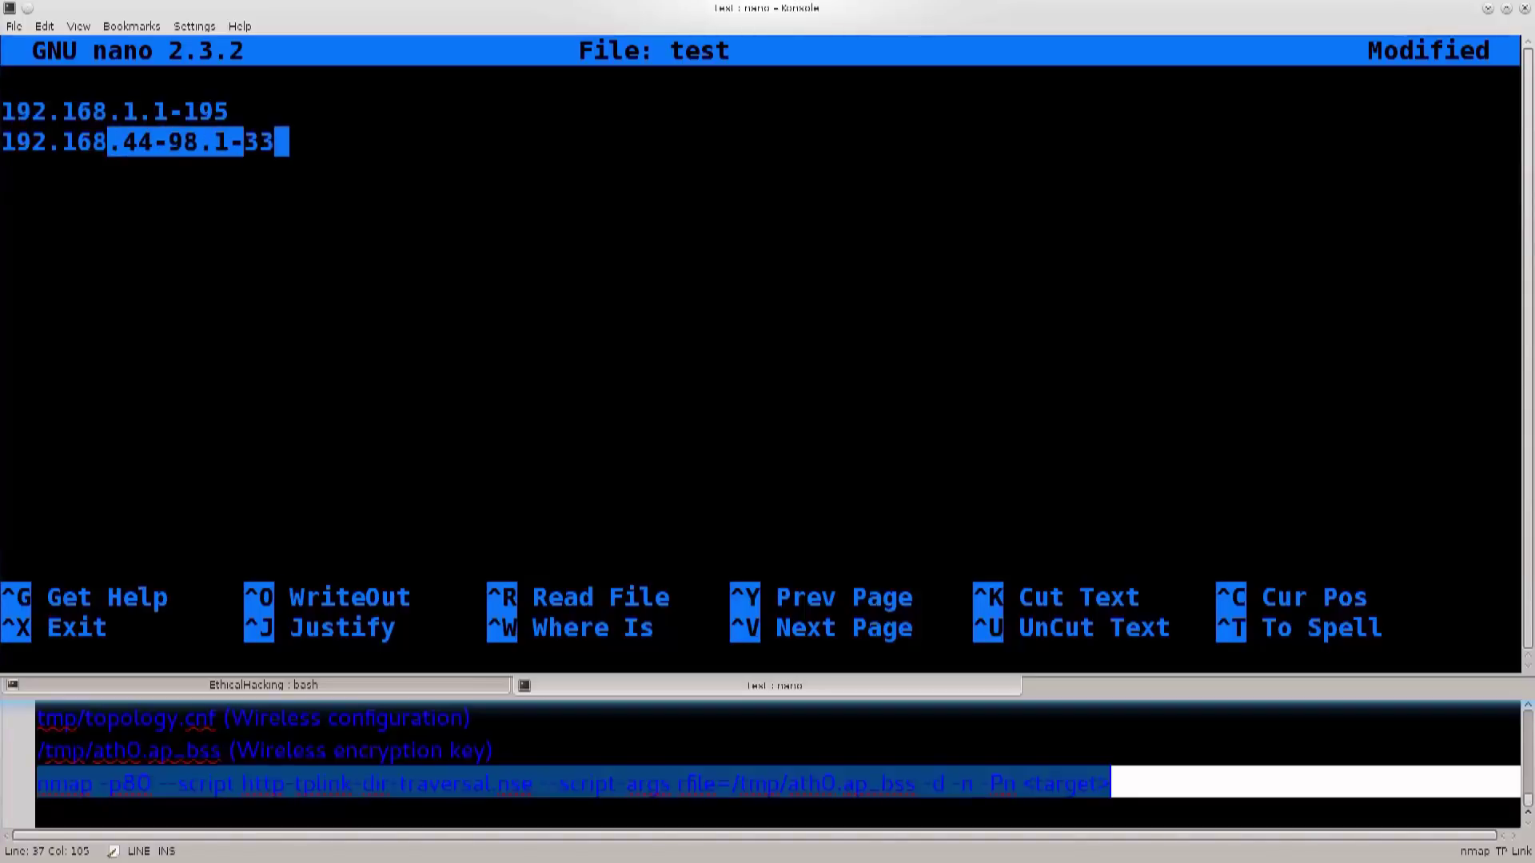
pyautogui.hotkey('ctrl', 'x')
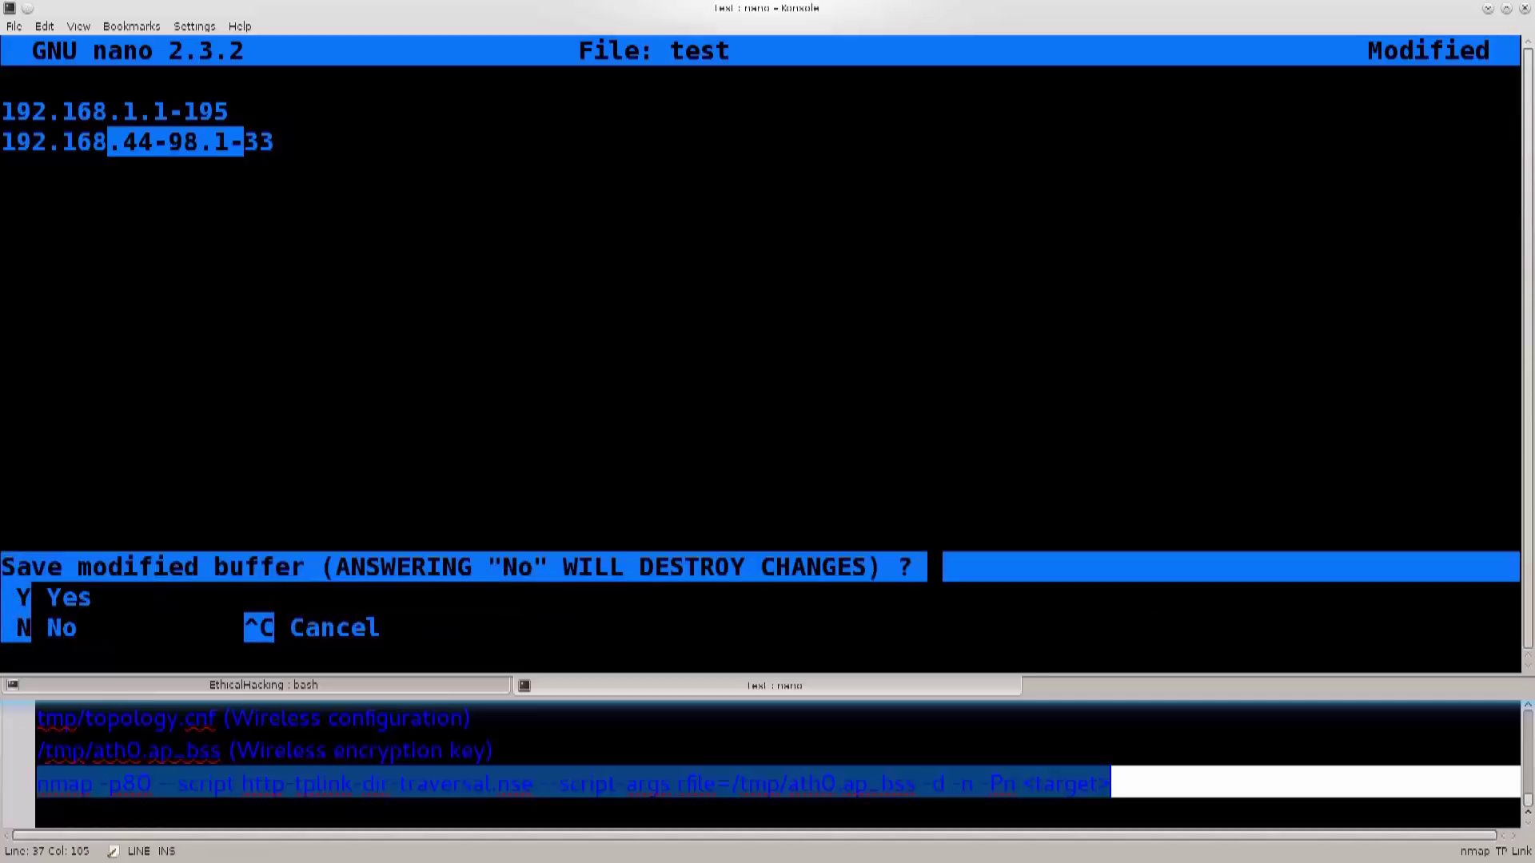
# Answer nano's save prompt, paste the nmap scan command, and run clear from history
pyautogui.press('n')
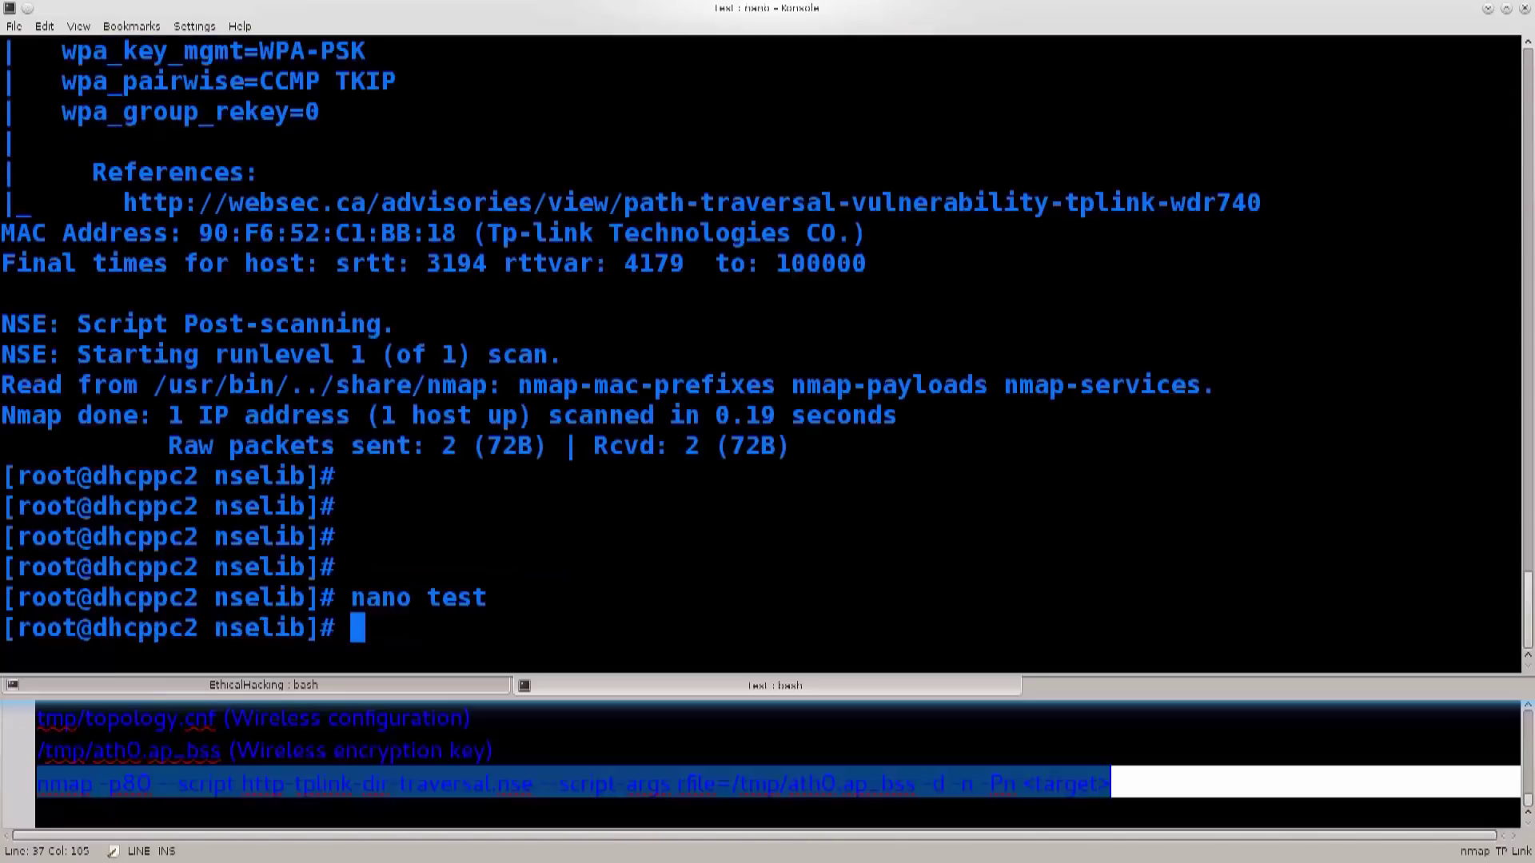
pyautogui.press('shift+Insert')
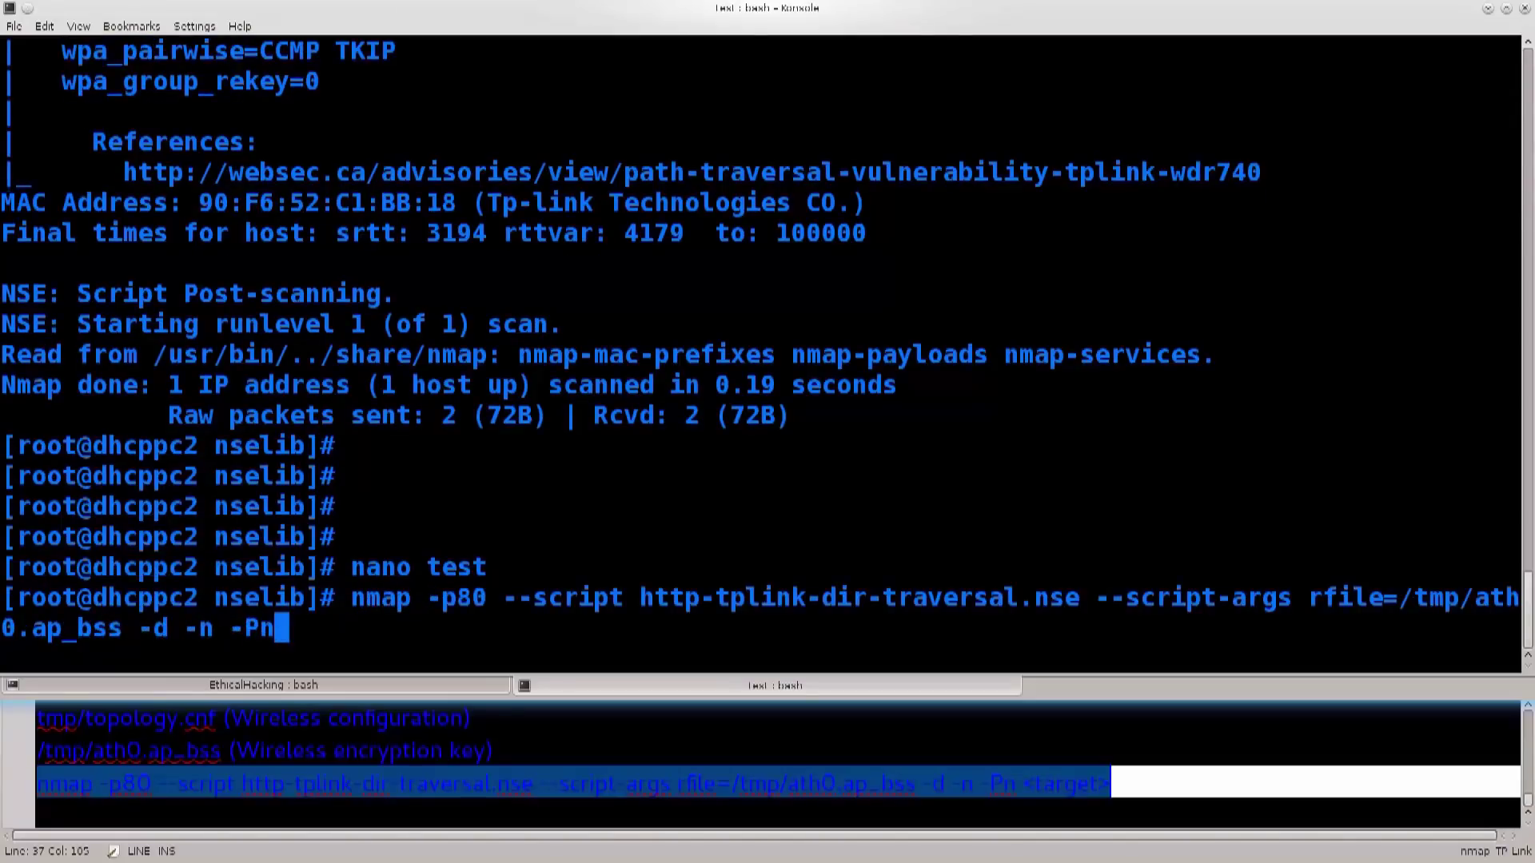
pyautogui.write('-iL')
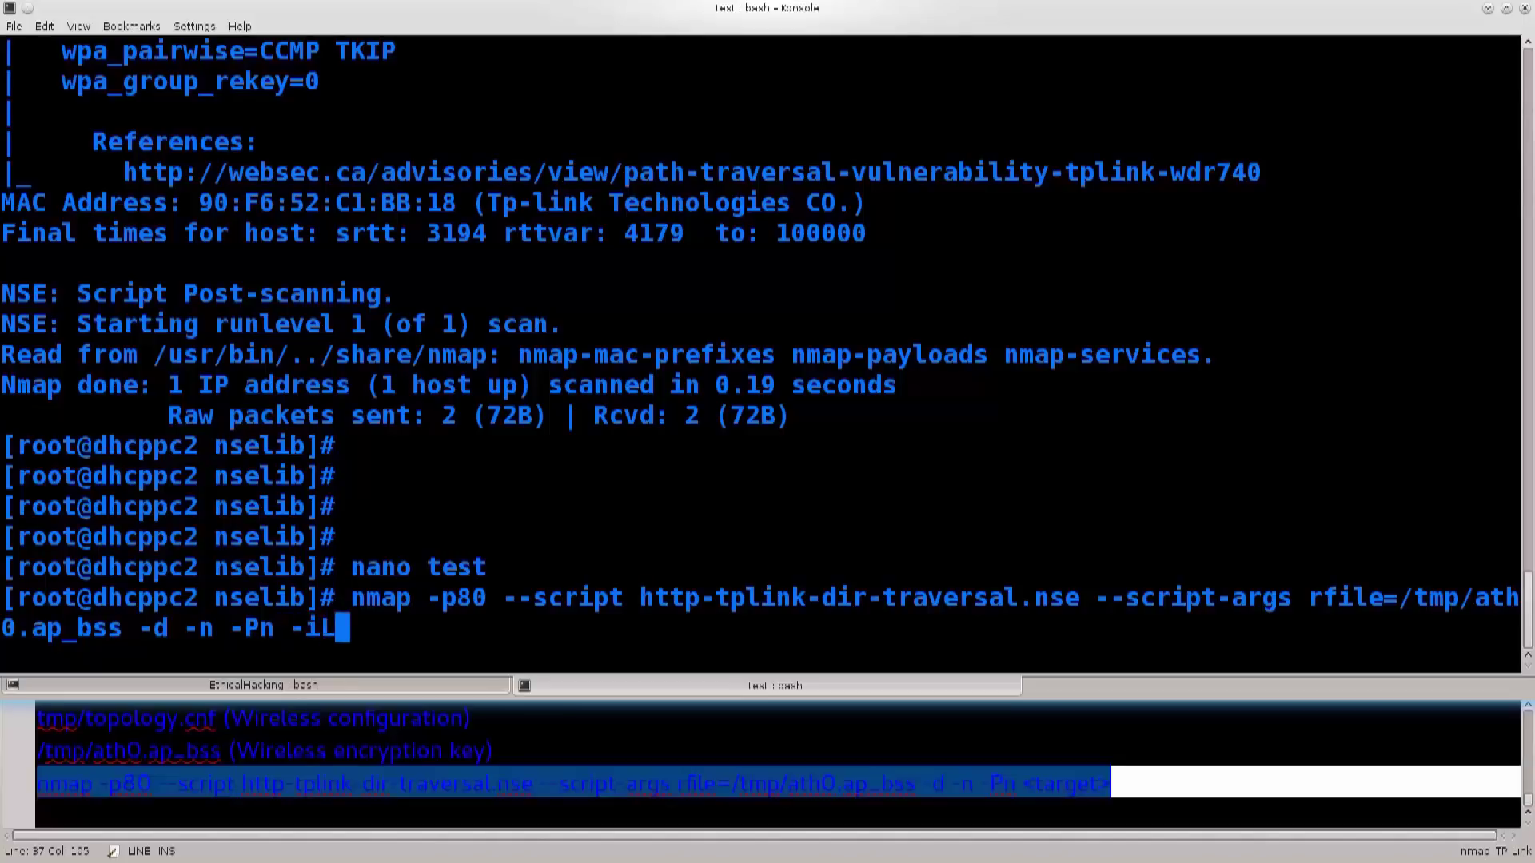
pyautogui.write(' test')
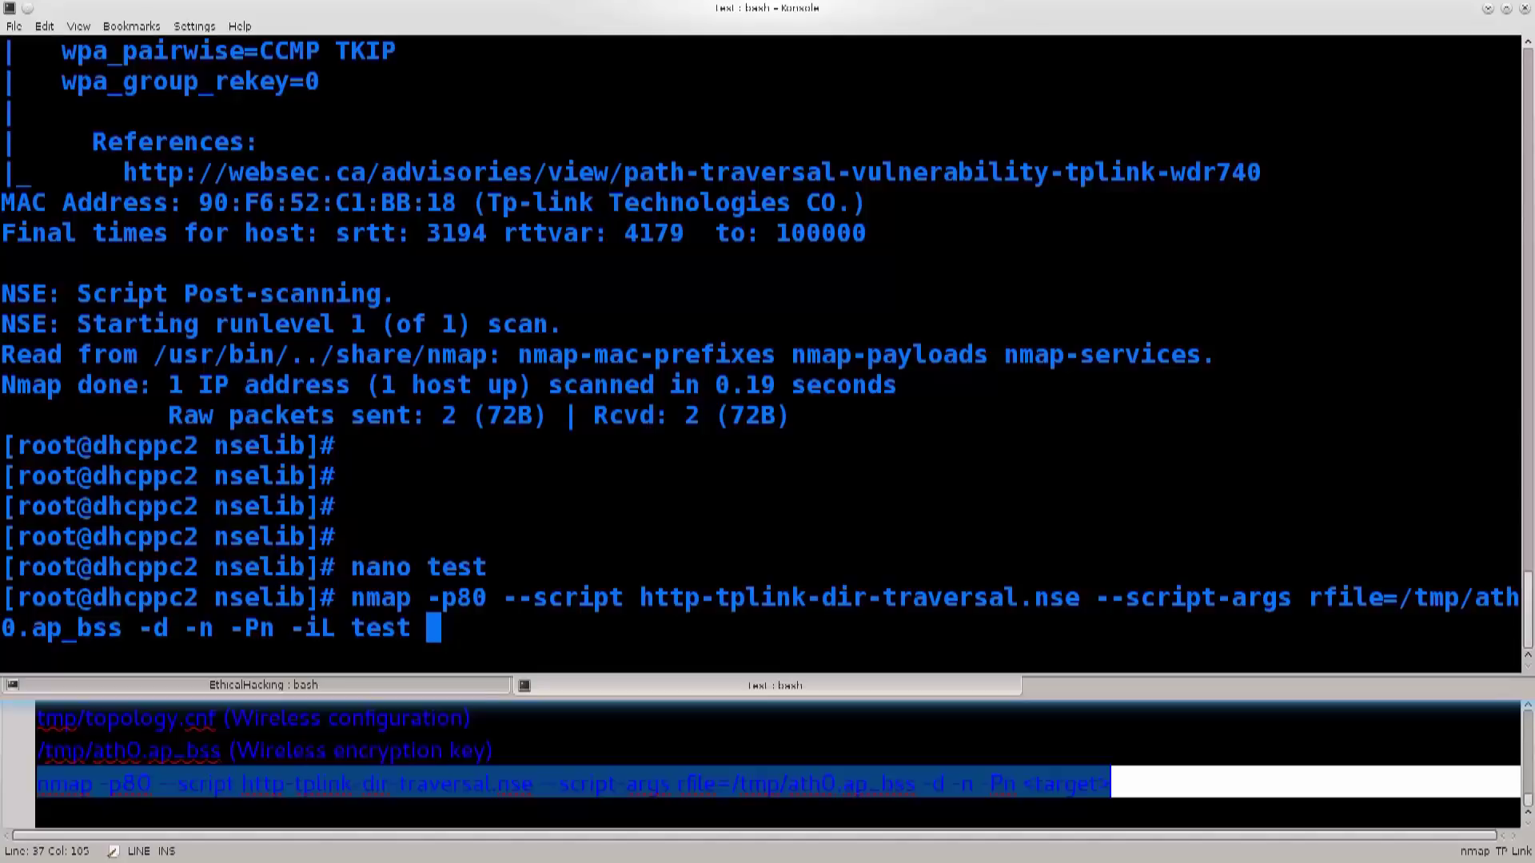
pyautogui.press('Up')
pyautogui.press('Return')
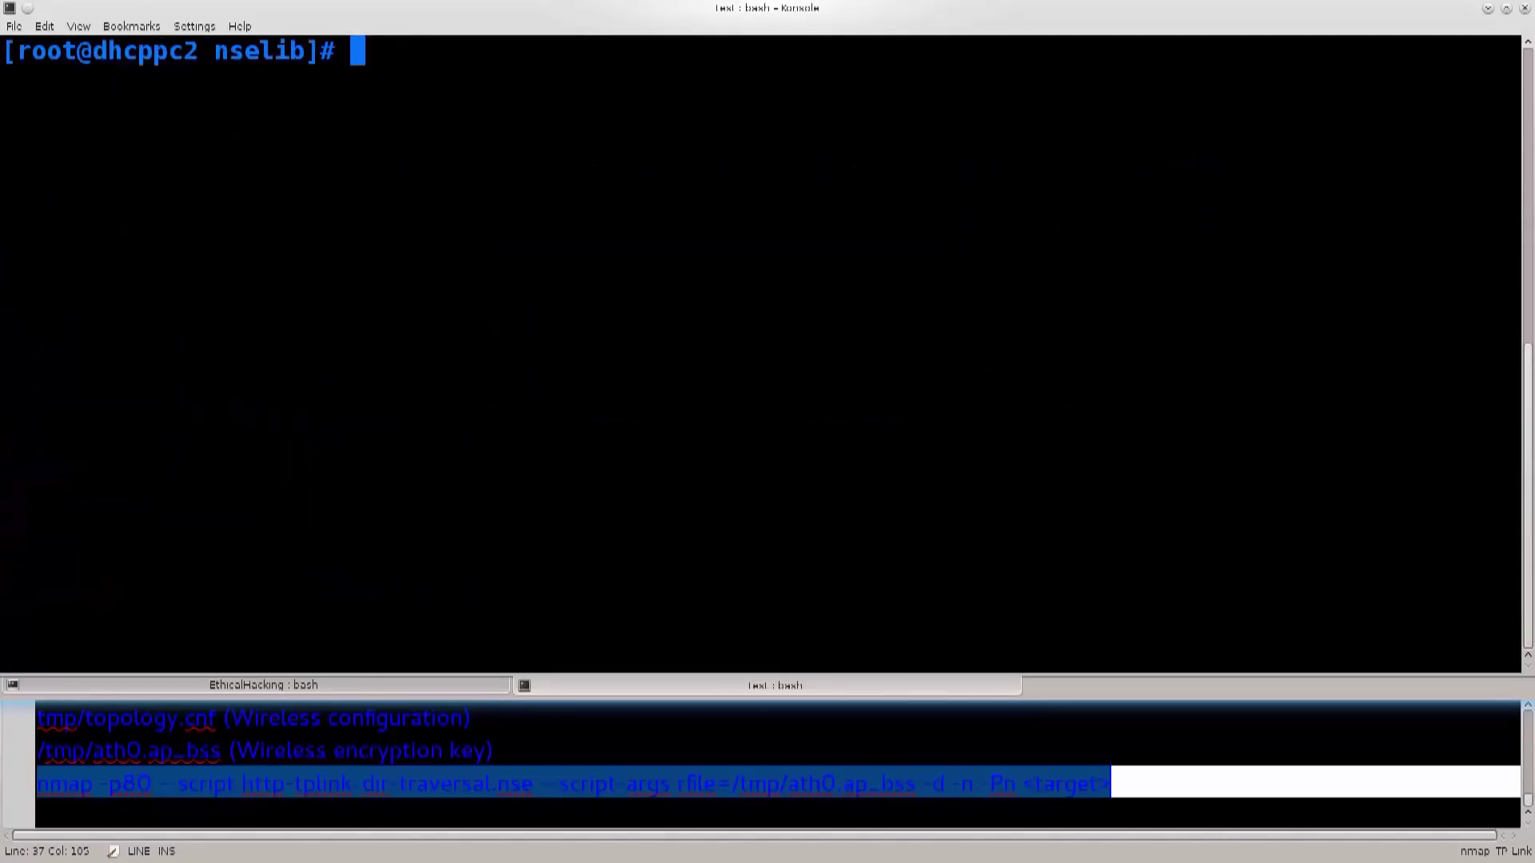